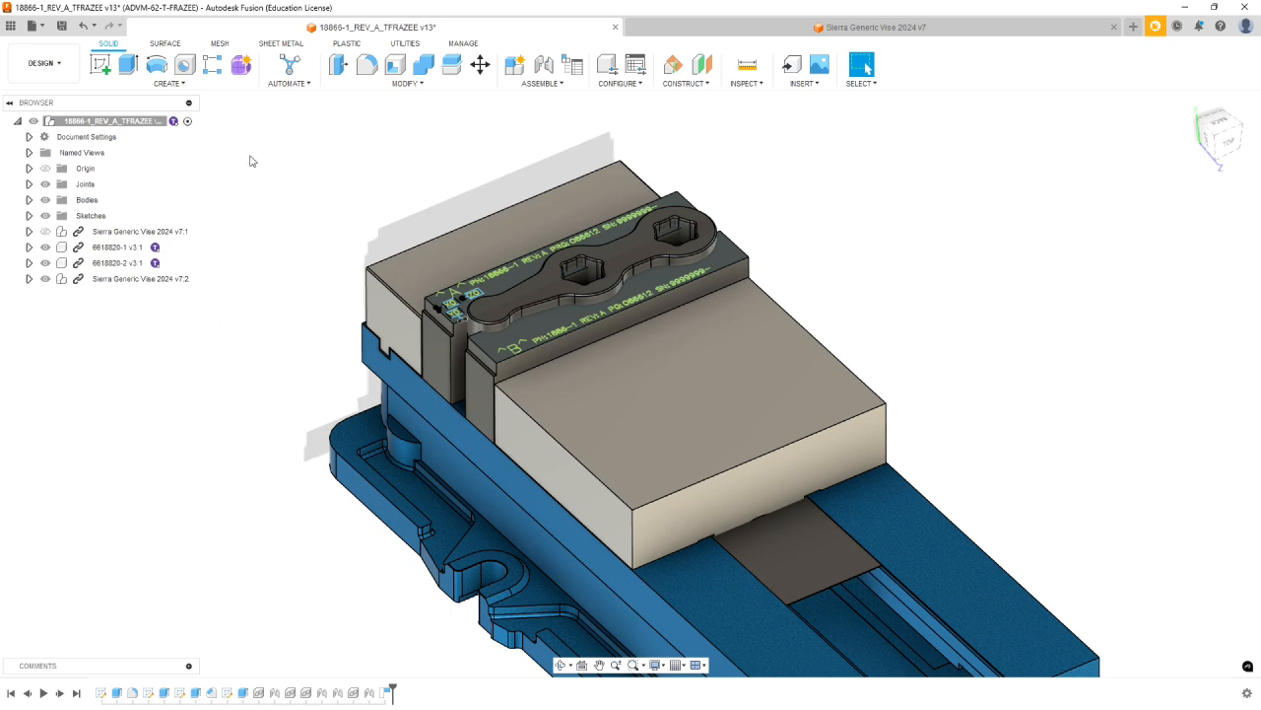
Switch to the Manufacture workspace without importing CAM data from the referenced documents
click(44, 63)
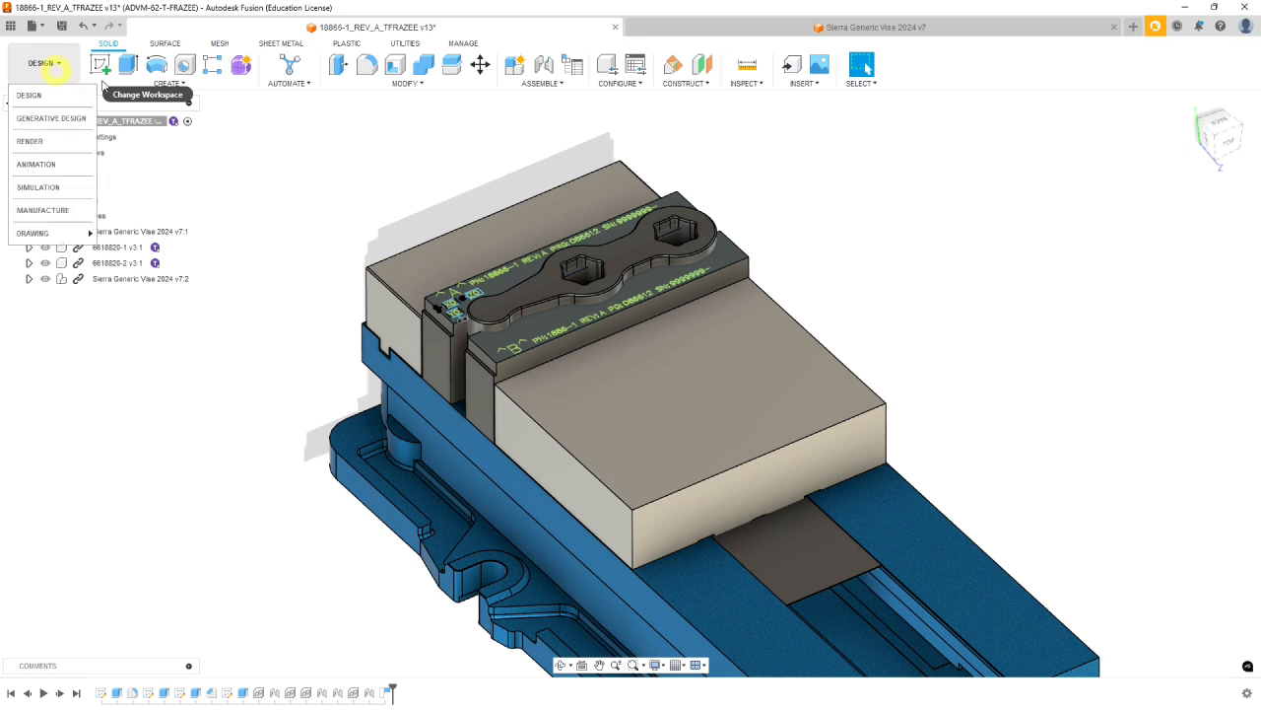
click(43, 209)
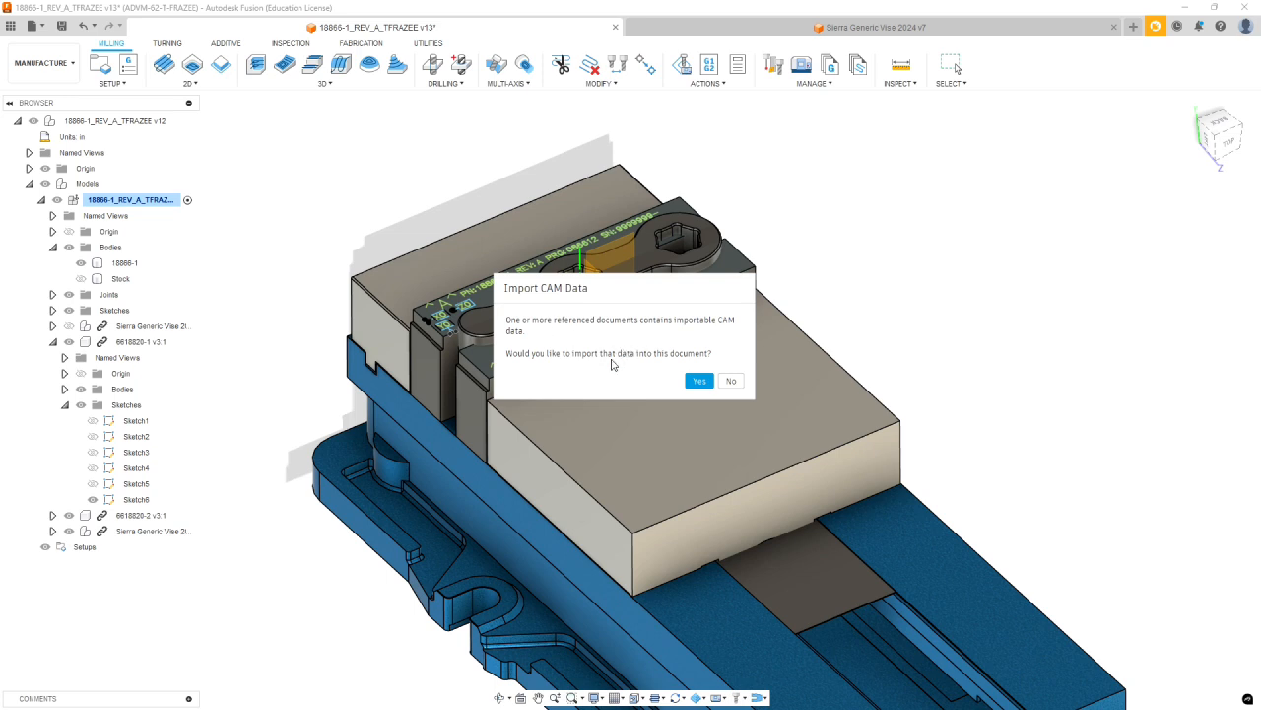
click(732, 381)
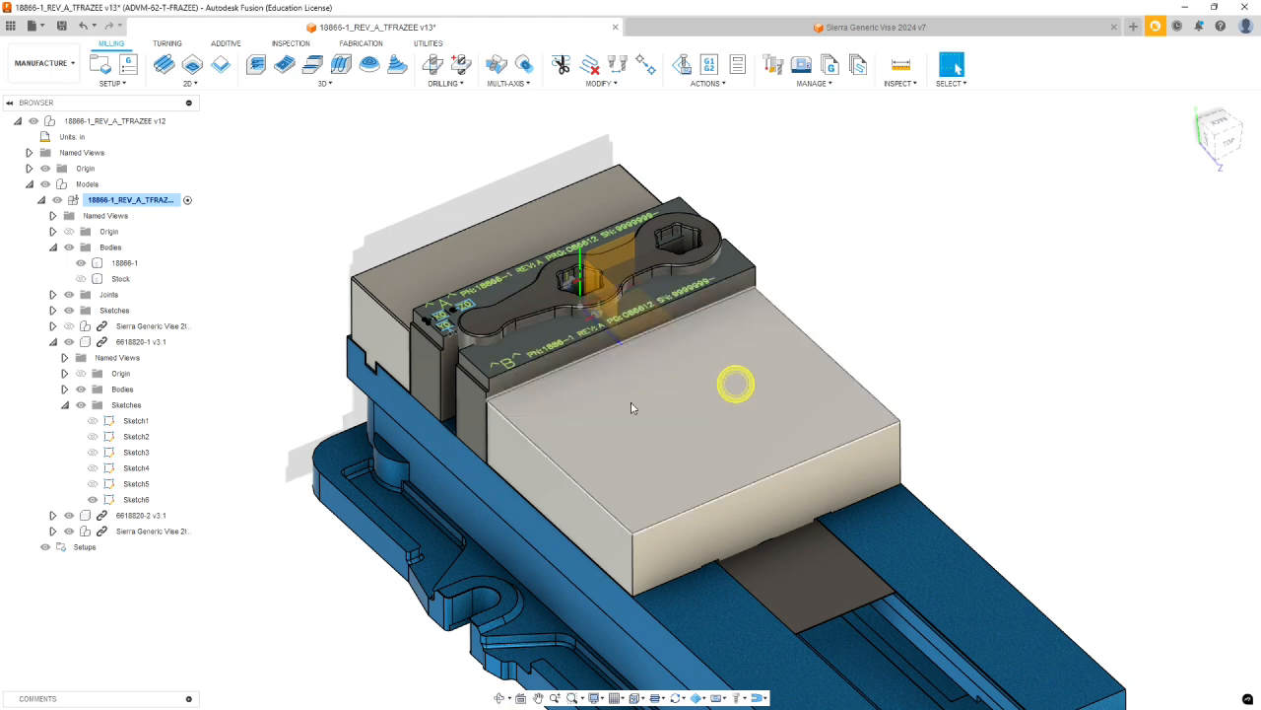
scroll(319, 402, down, 2)
scroll(319, 402, down, 3)
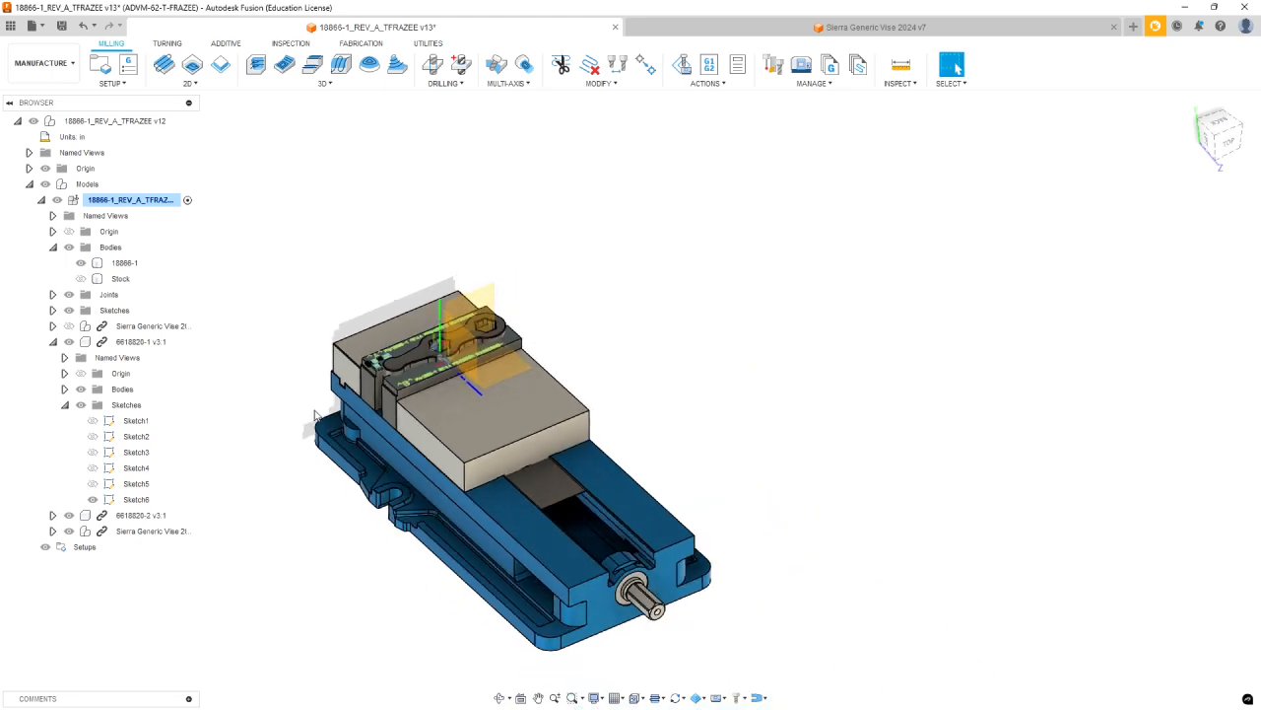
scroll(242, 439, up, 5)
scroll(412, 372, up, 1)
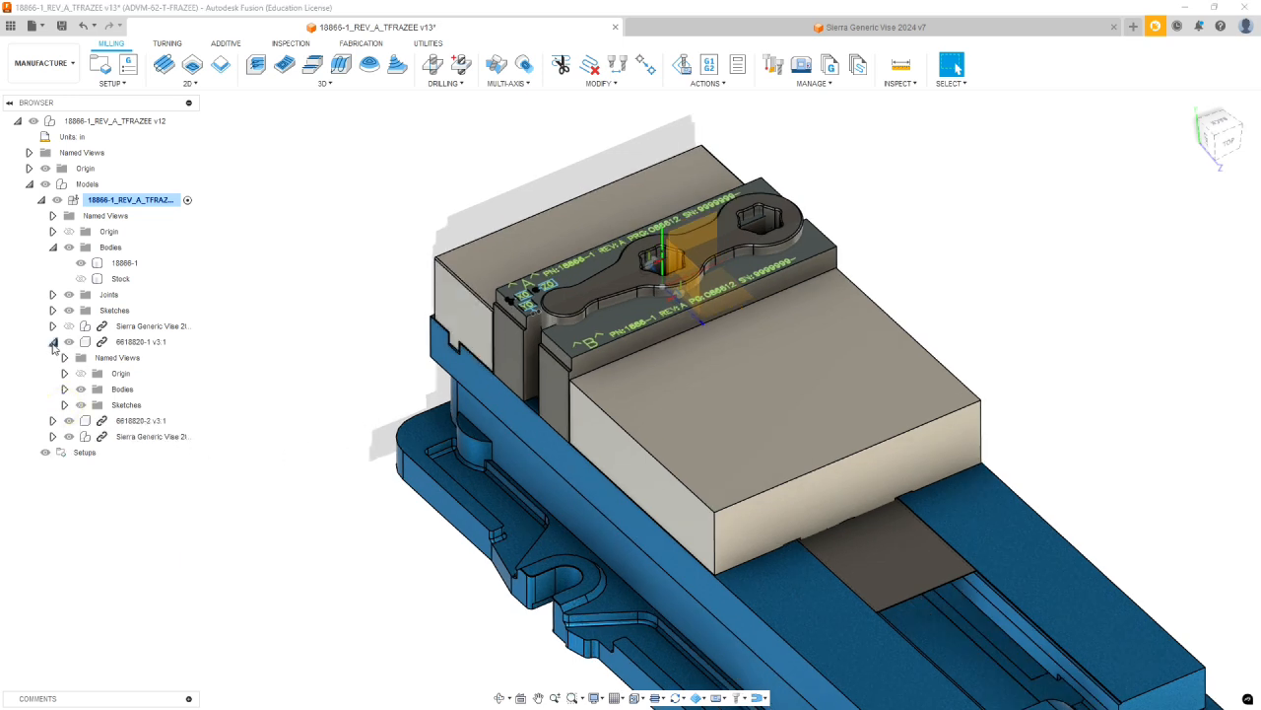
Tidy the browser tree so the top component under Models is expanded with its Bodies and 6618820-1 branches collapsed
click(53, 341)
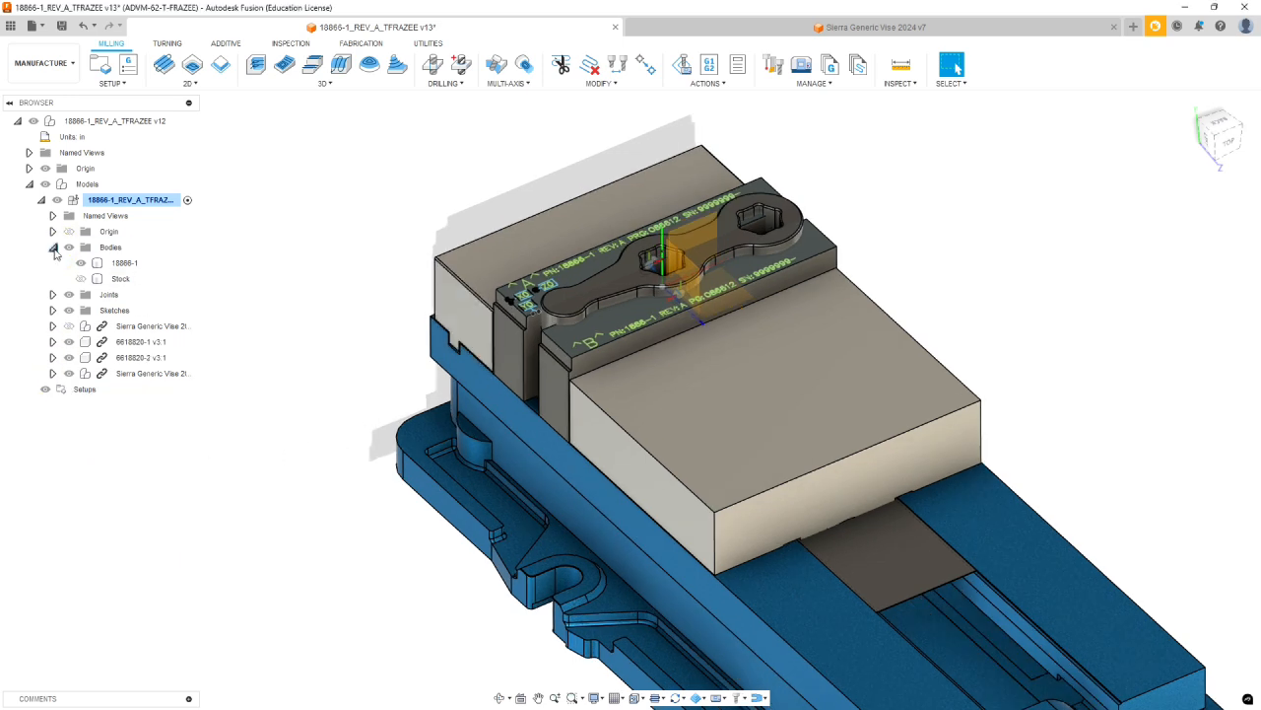
click(52, 247)
click(40, 200)
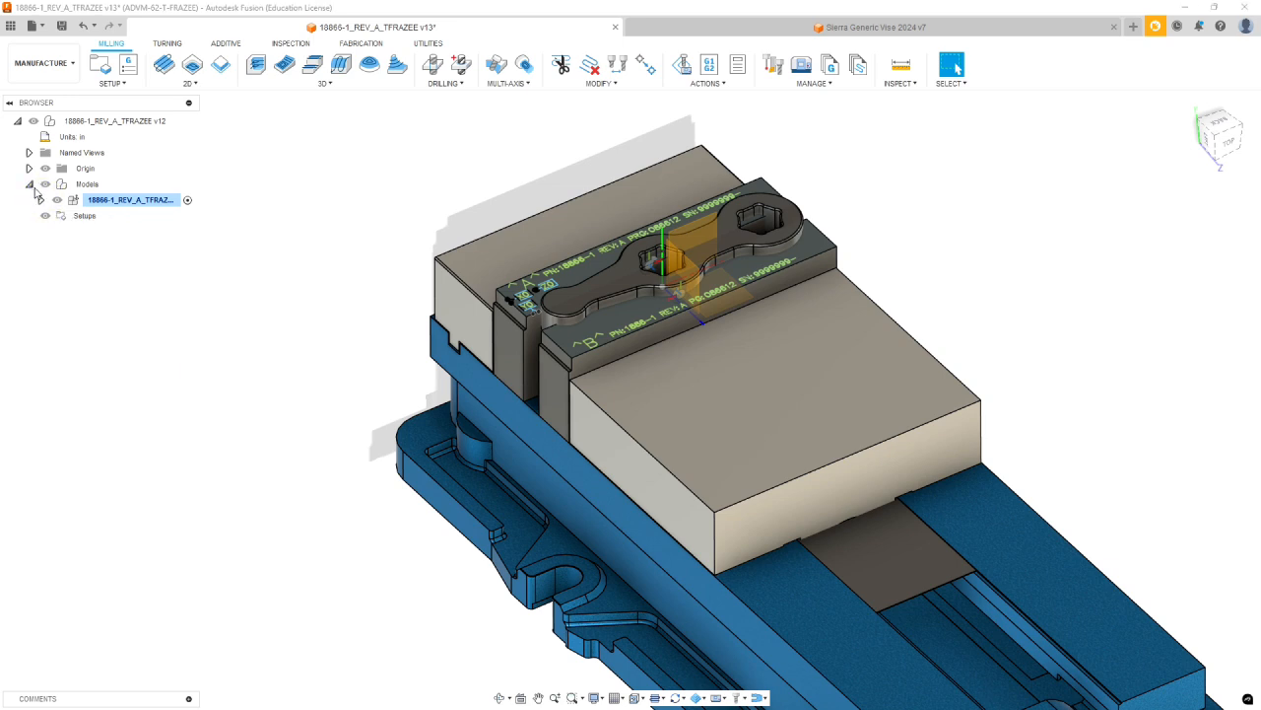
click(29, 184)
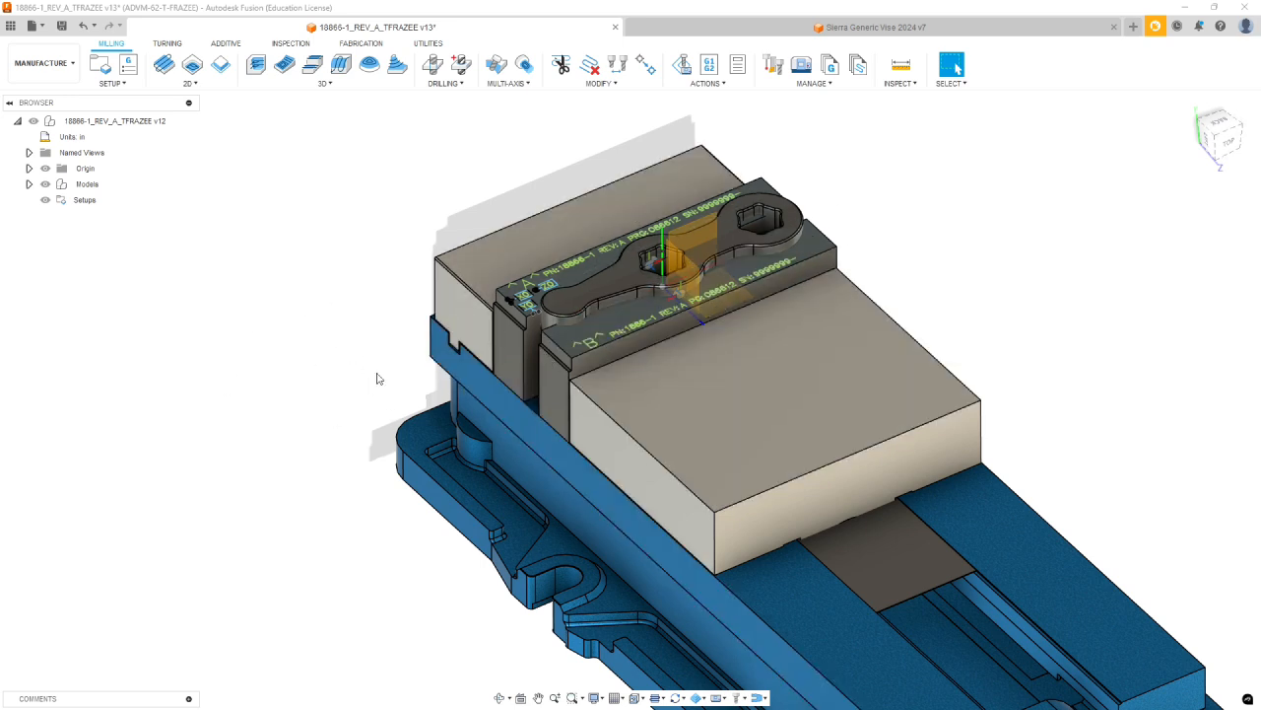
click(28, 184)
click(41, 200)
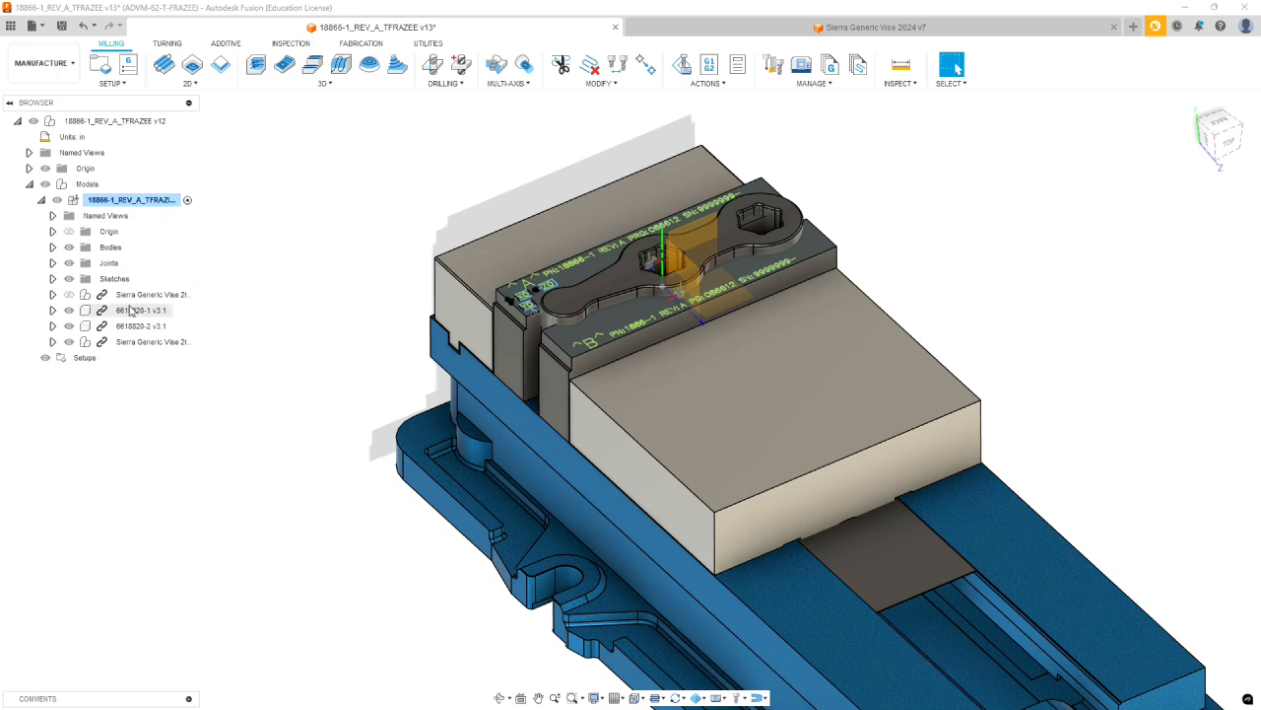
Hide both 6618820 jaw components and the currently shown Sierra vise, and show the other Sierra vise instance instead
click(79, 342)
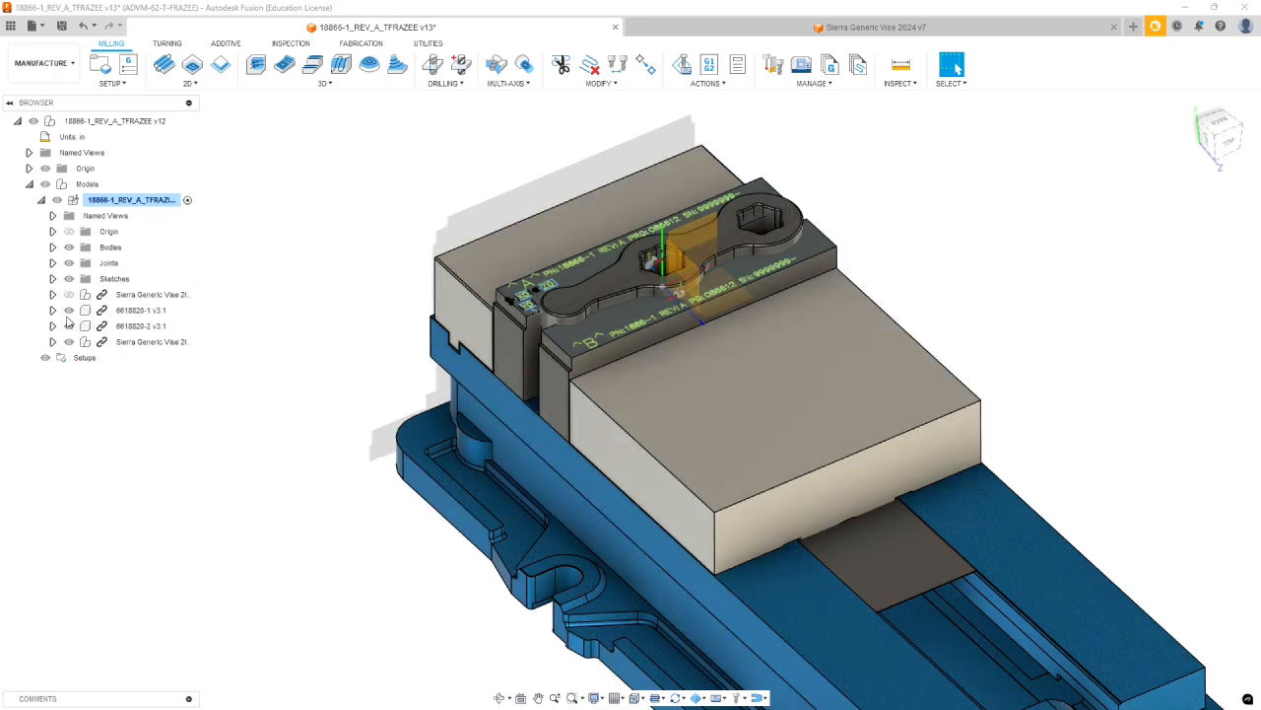
click(69, 309)
click(69, 325)
click(69, 341)
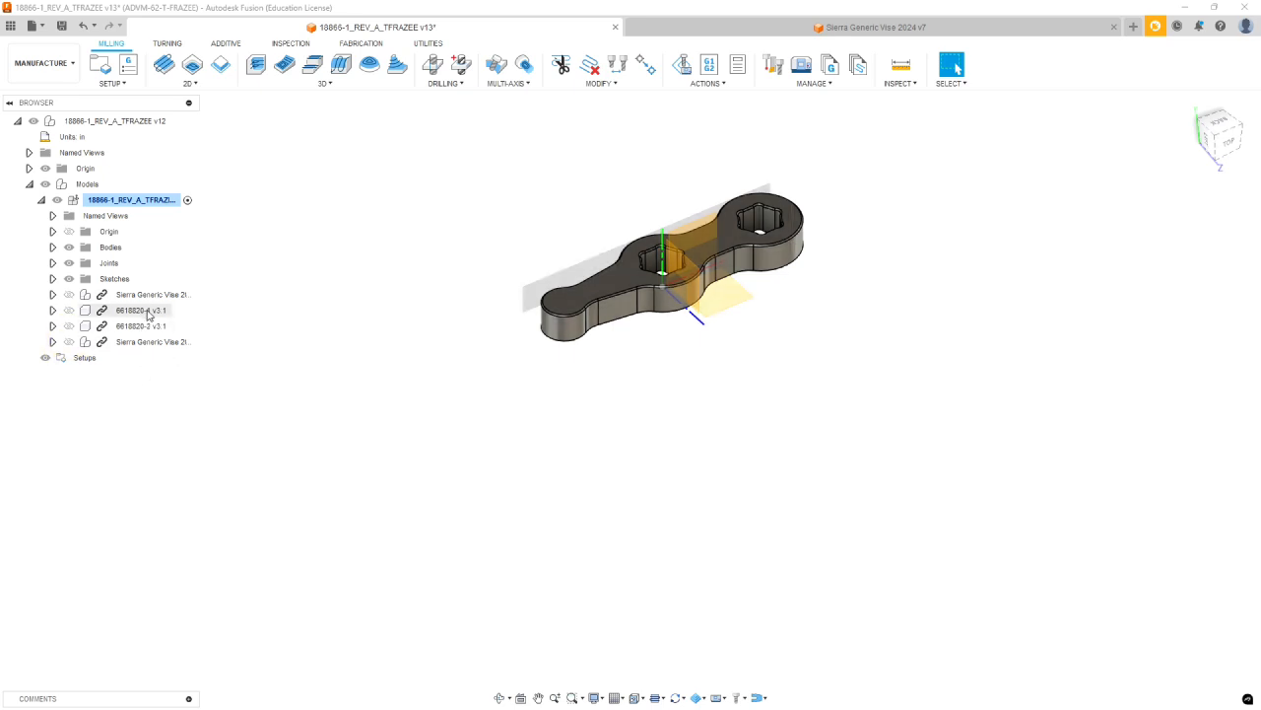
click(69, 293)
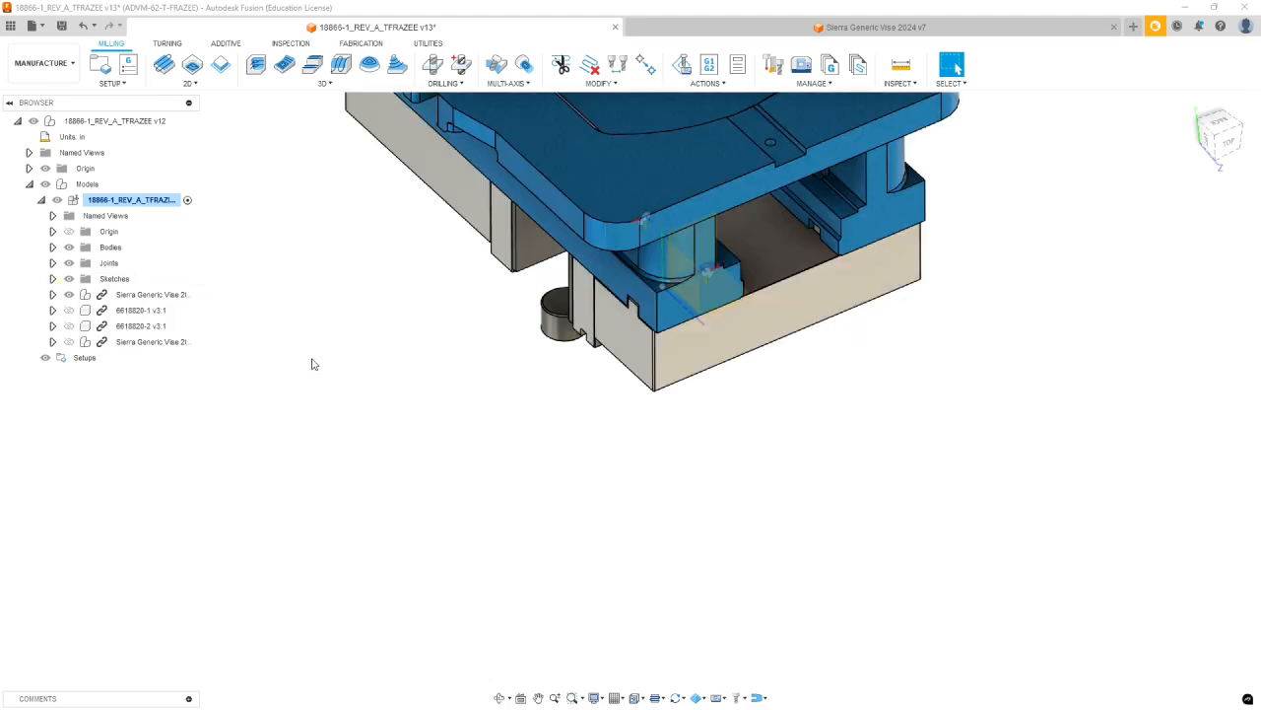
shift+middle_drag(611, 463, 671, 282)
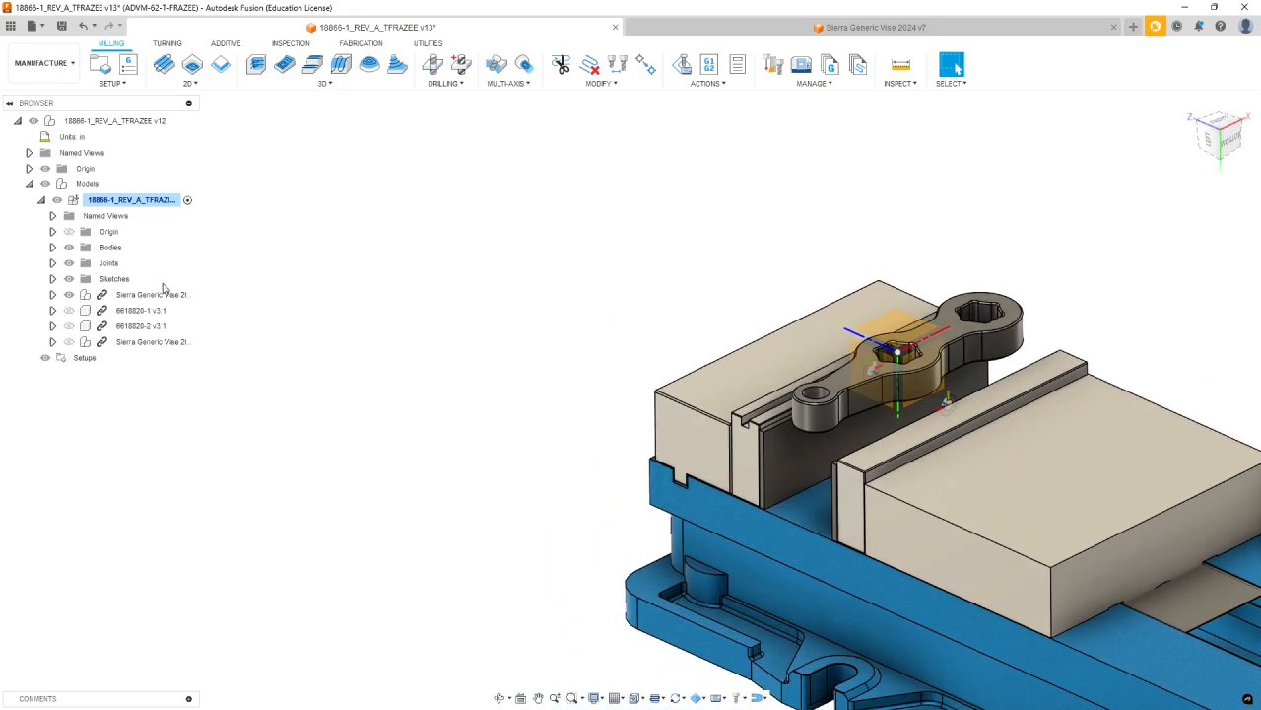
Show the Stock body around the wrench part held in the vise
click(52, 246)
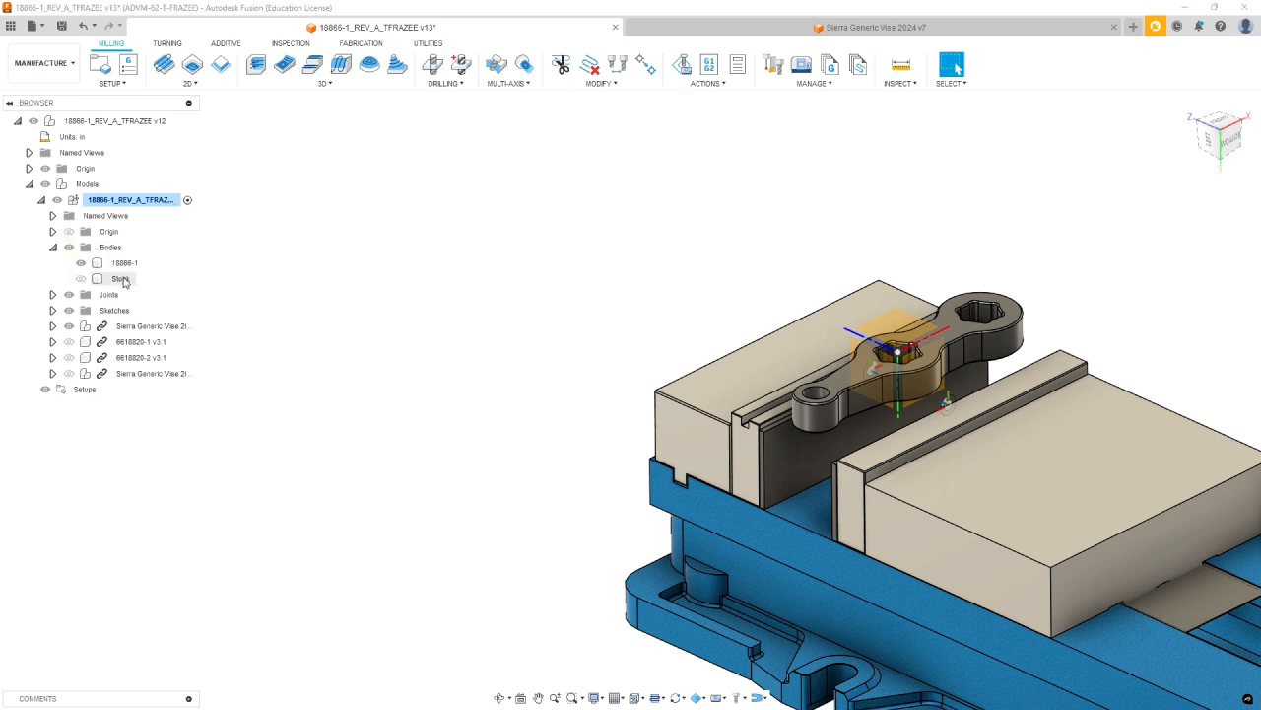
click(81, 279)
click(85, 279)
scroll(654, 465, down, 4)
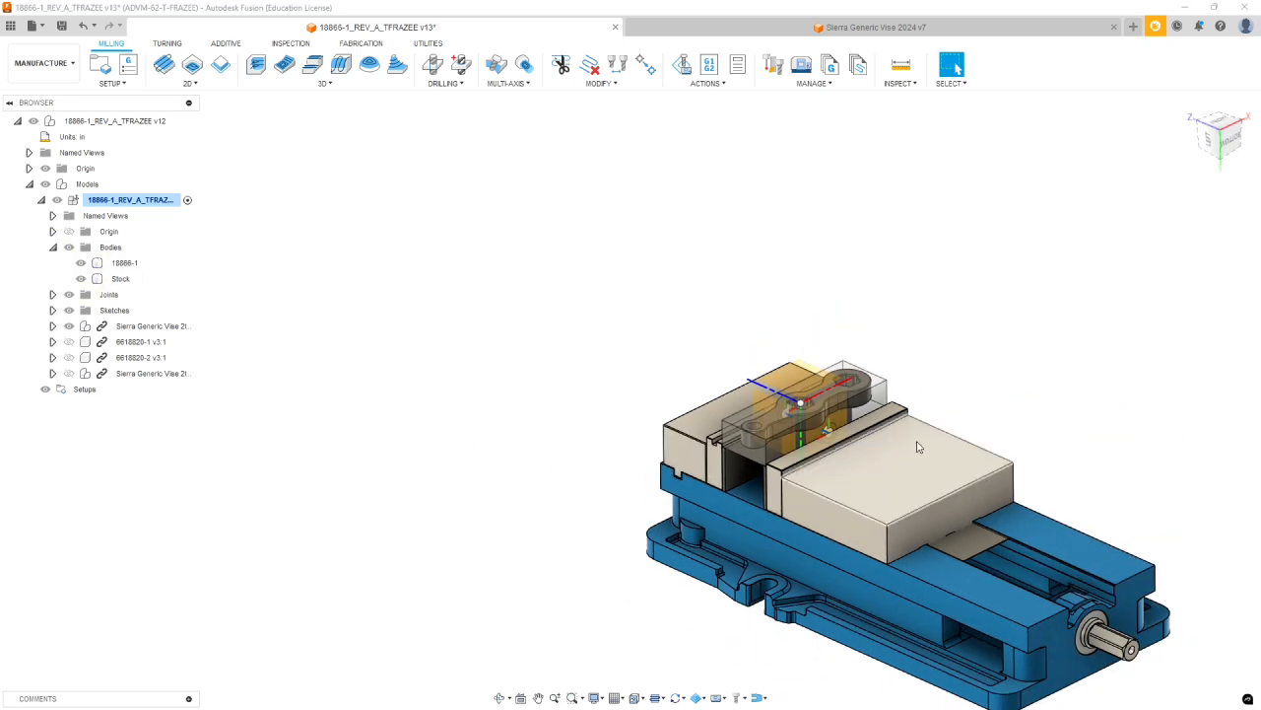
scroll(920, 446, up, 3)
scroll(882, 424, up, 3)
shift+middle_drag(746, 433, 592, 429)
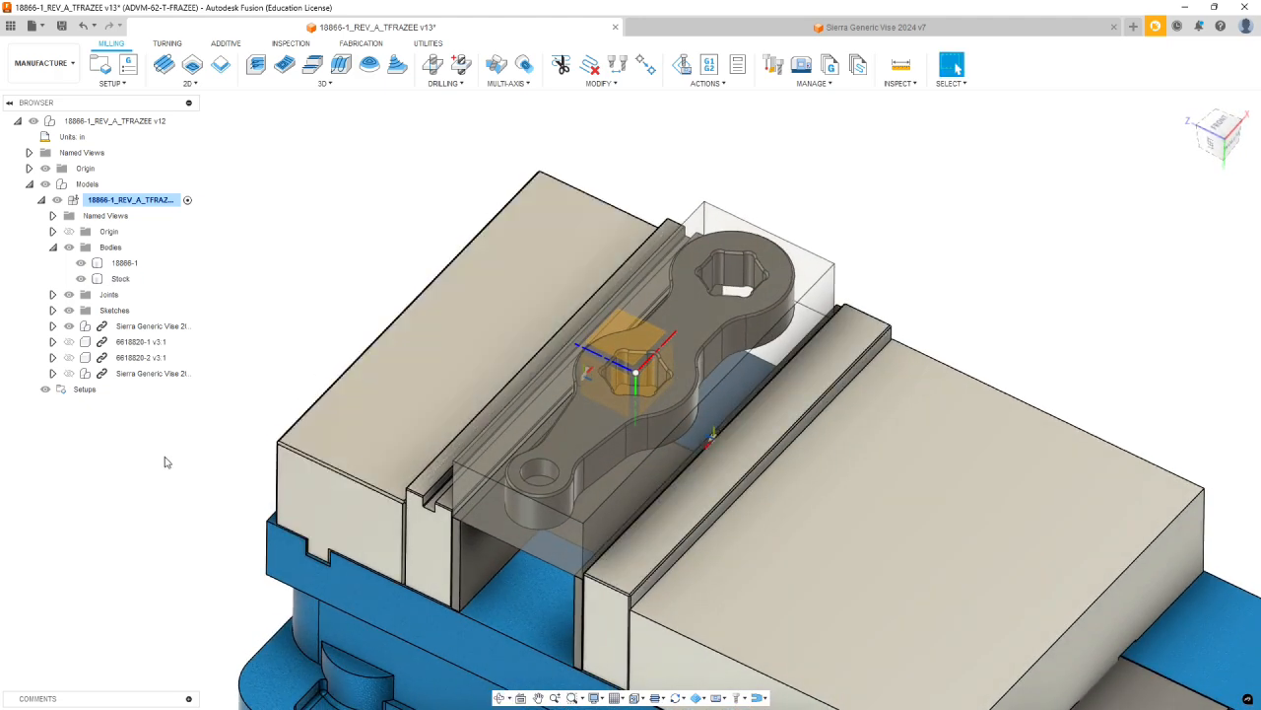
Create a new milling setup oriented by Z axis/plane & X axis, using the stock's top face for Z and its long top edge for X
click(86, 390)
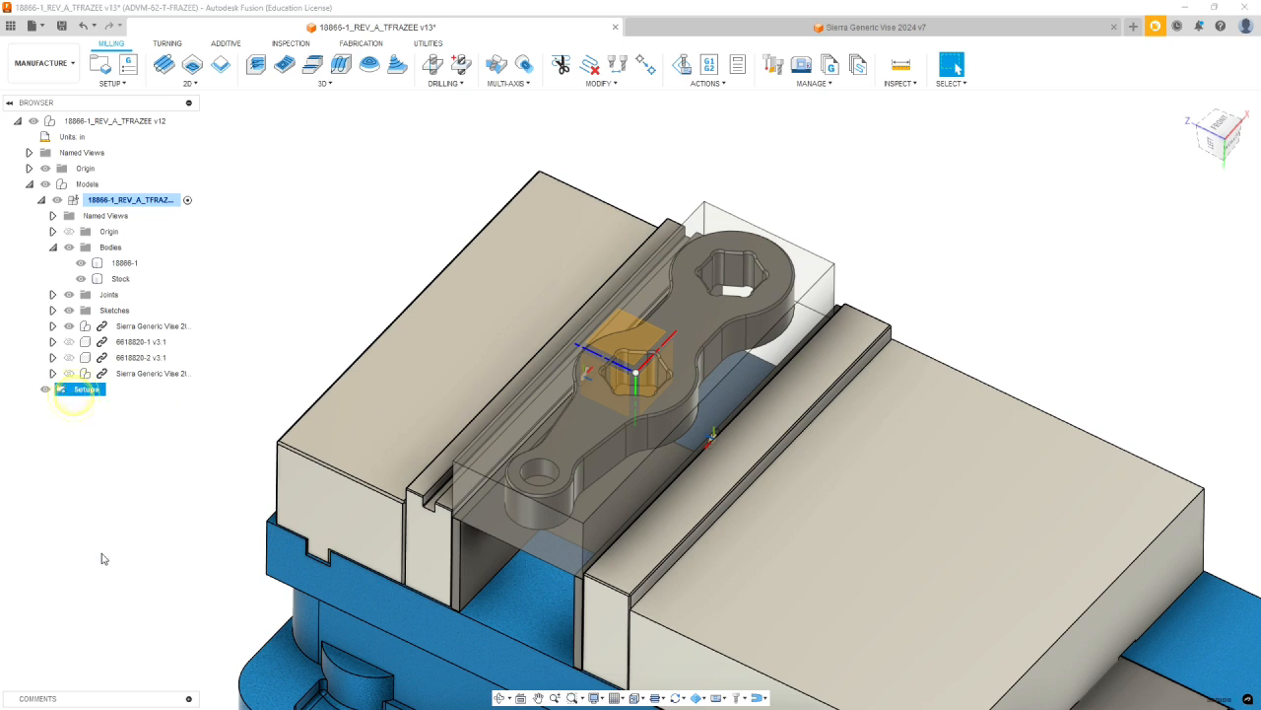
right_click(89, 395)
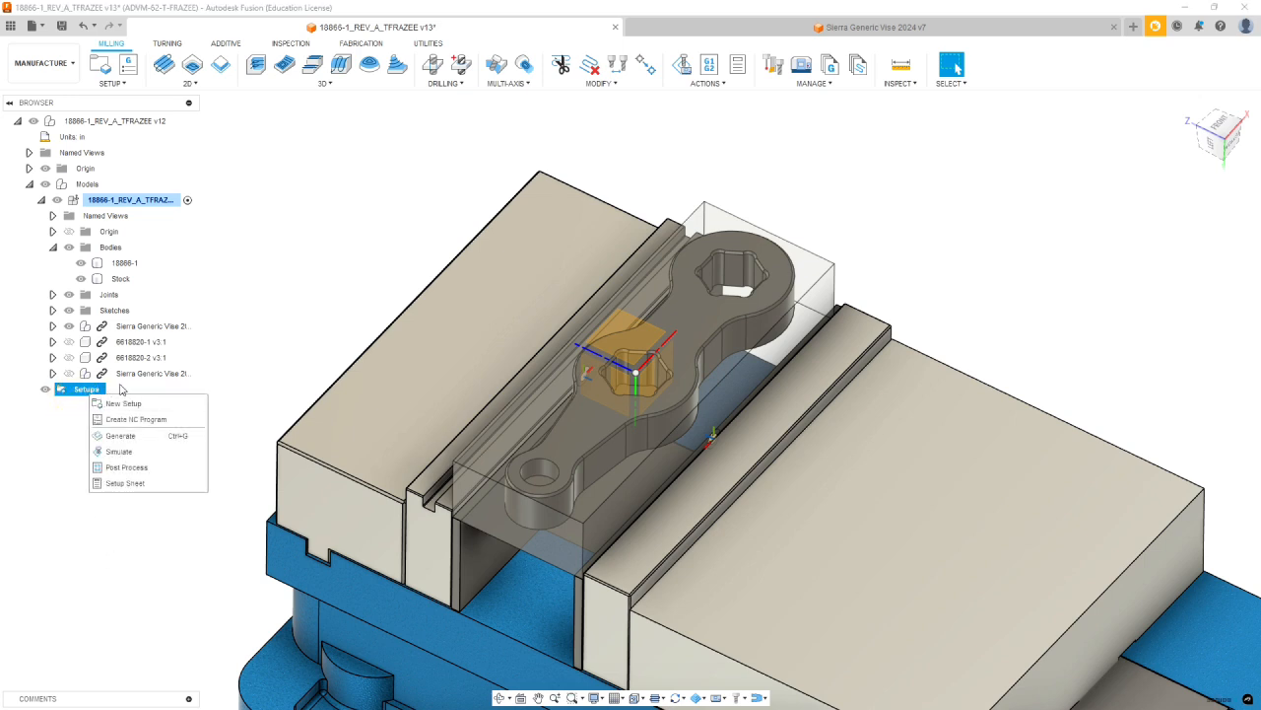
click(124, 403)
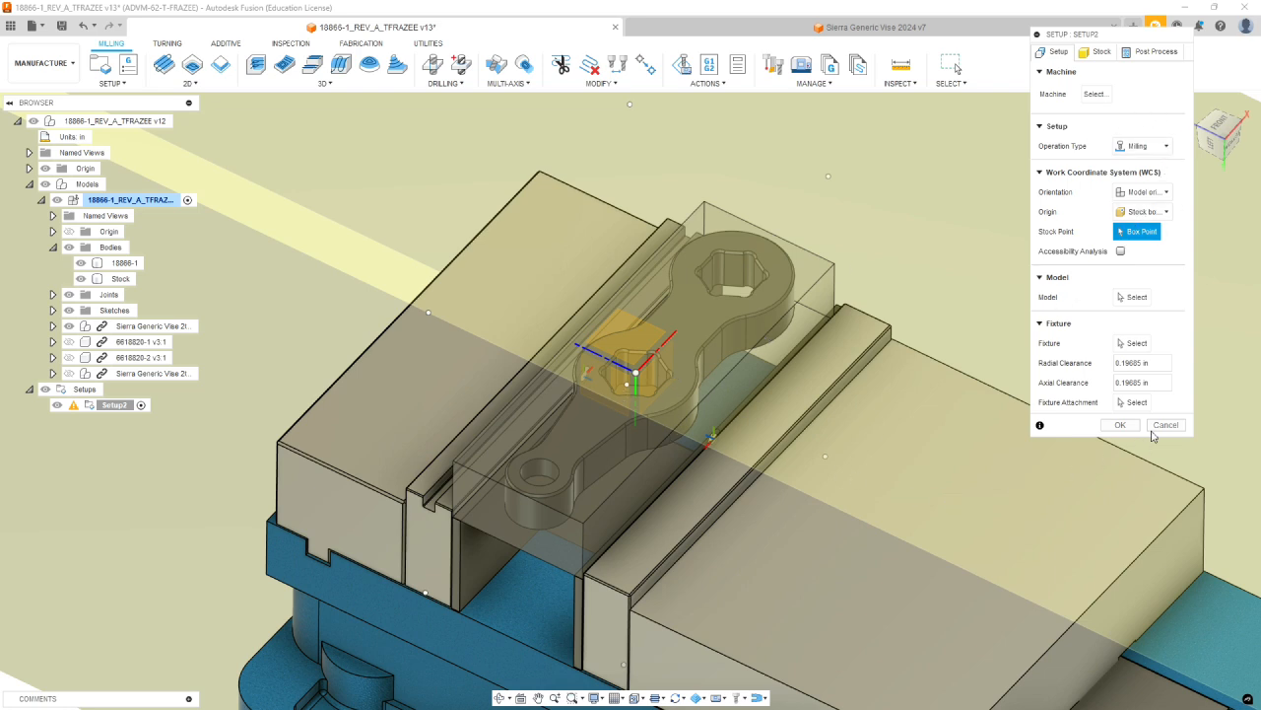
click(1148, 193)
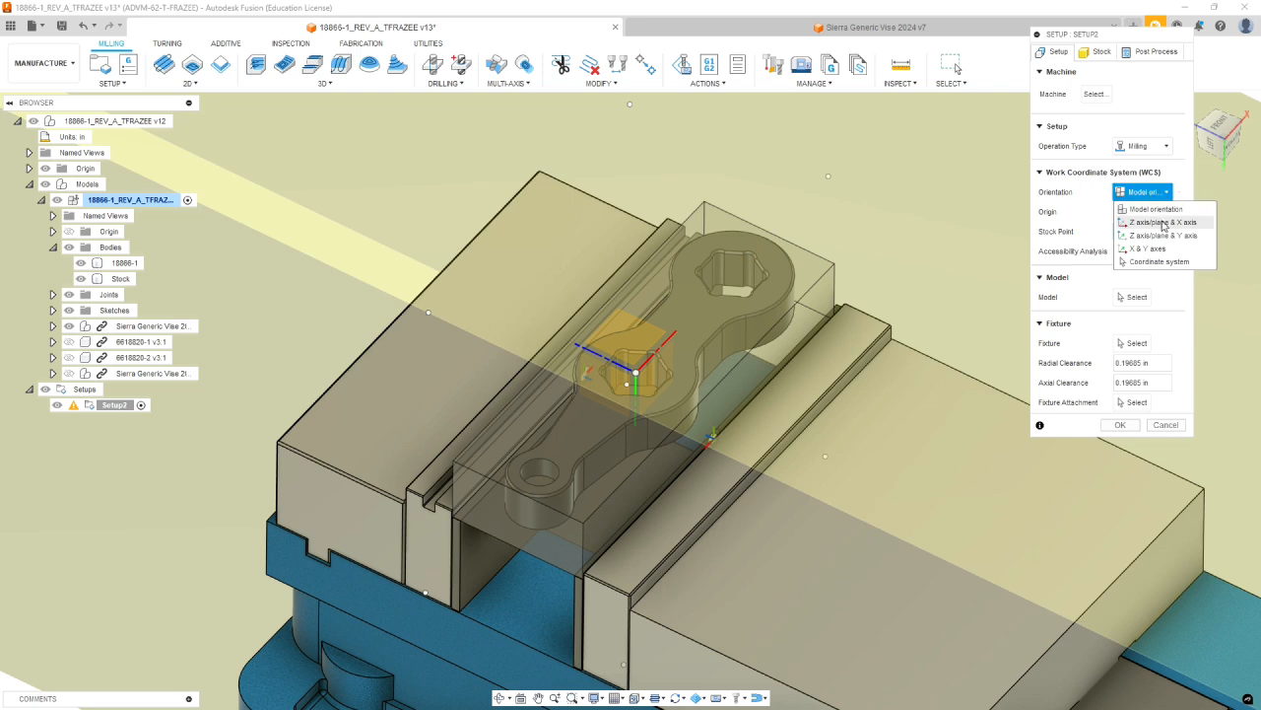
click(1164, 223)
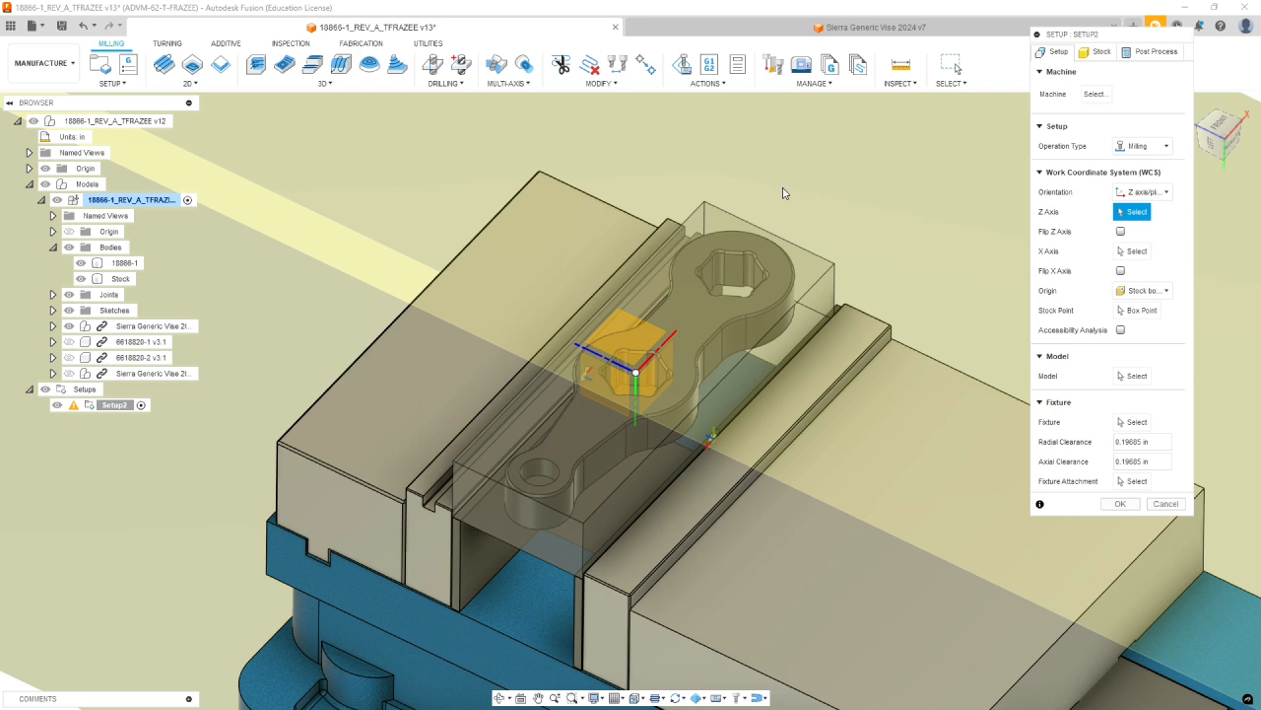
click(711, 216)
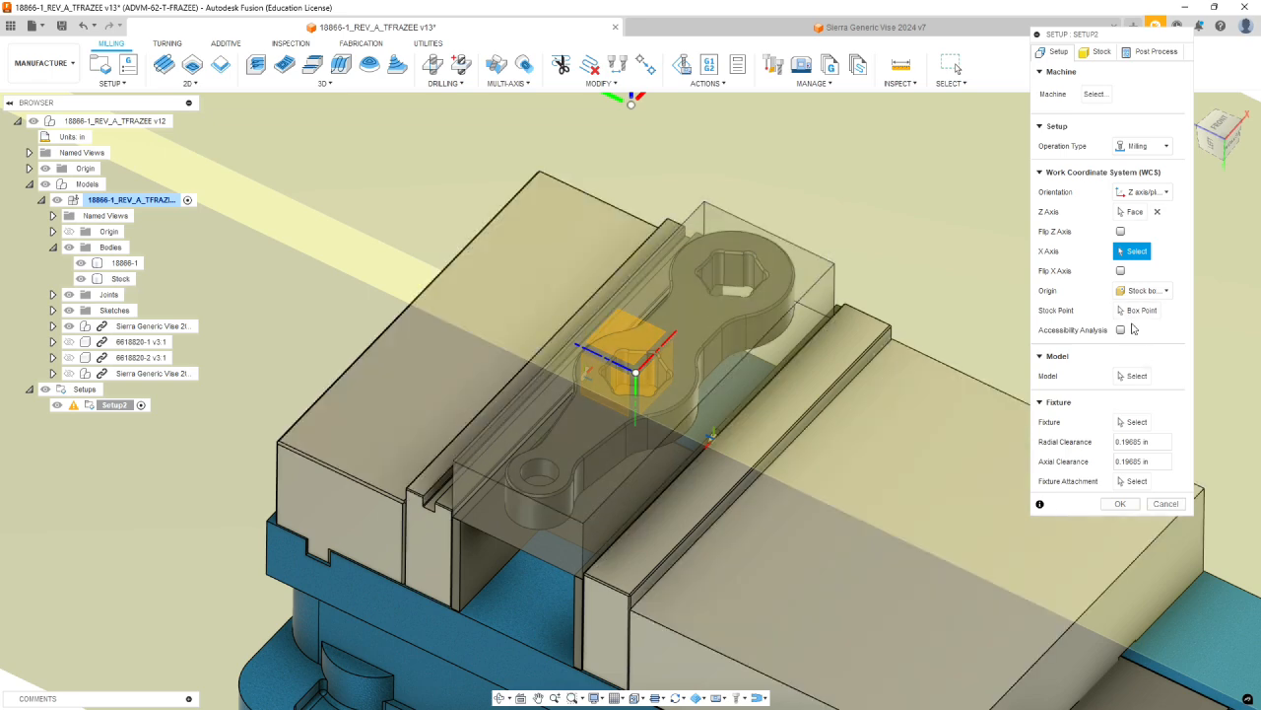
click(628, 483)
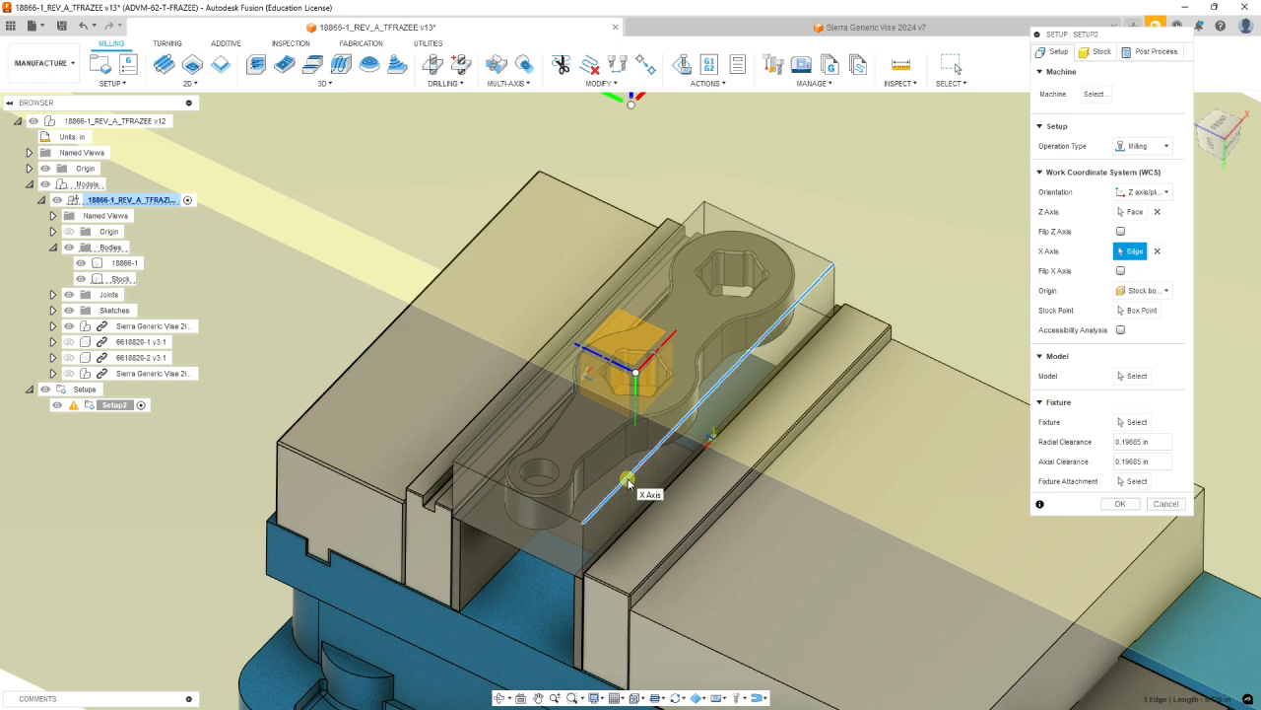
scroll(581, 435, down, 5)
mouse_move(949, 314)
shift+middle_down()
mouse_move(941, 276)
mouse_move(939, 312)
shift+middle_up()
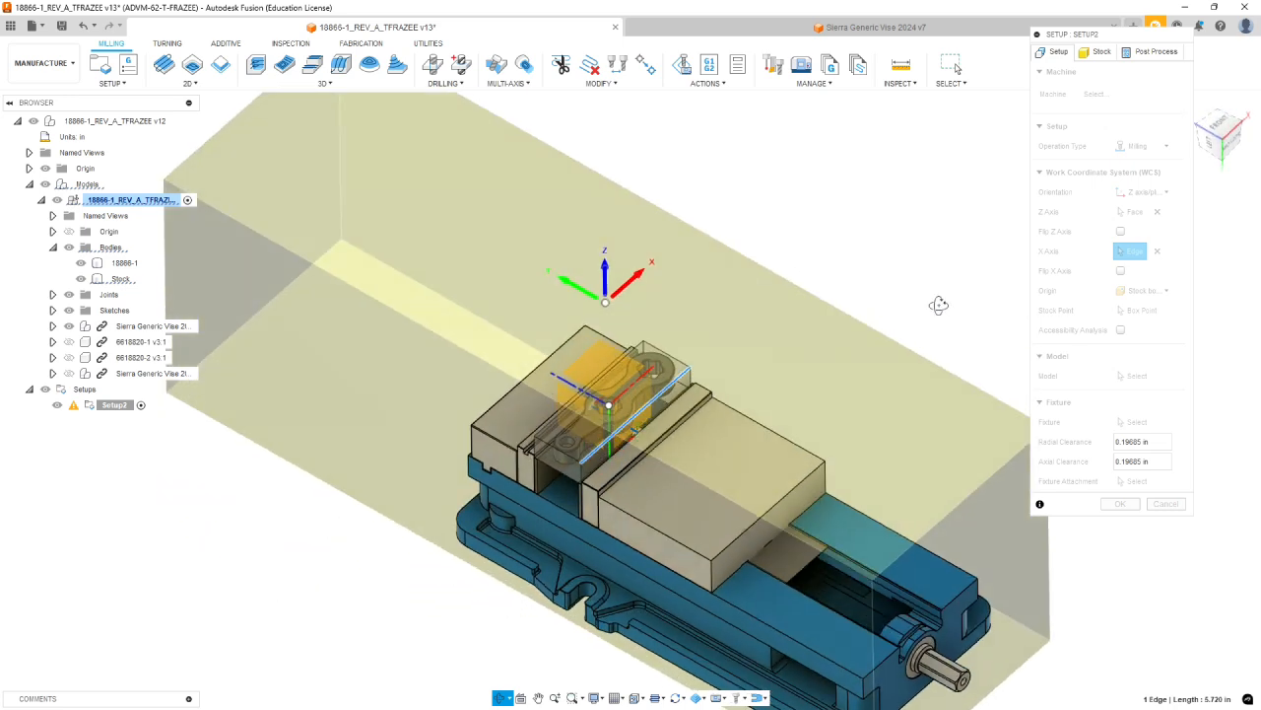
scroll(847, 405, up, 3)
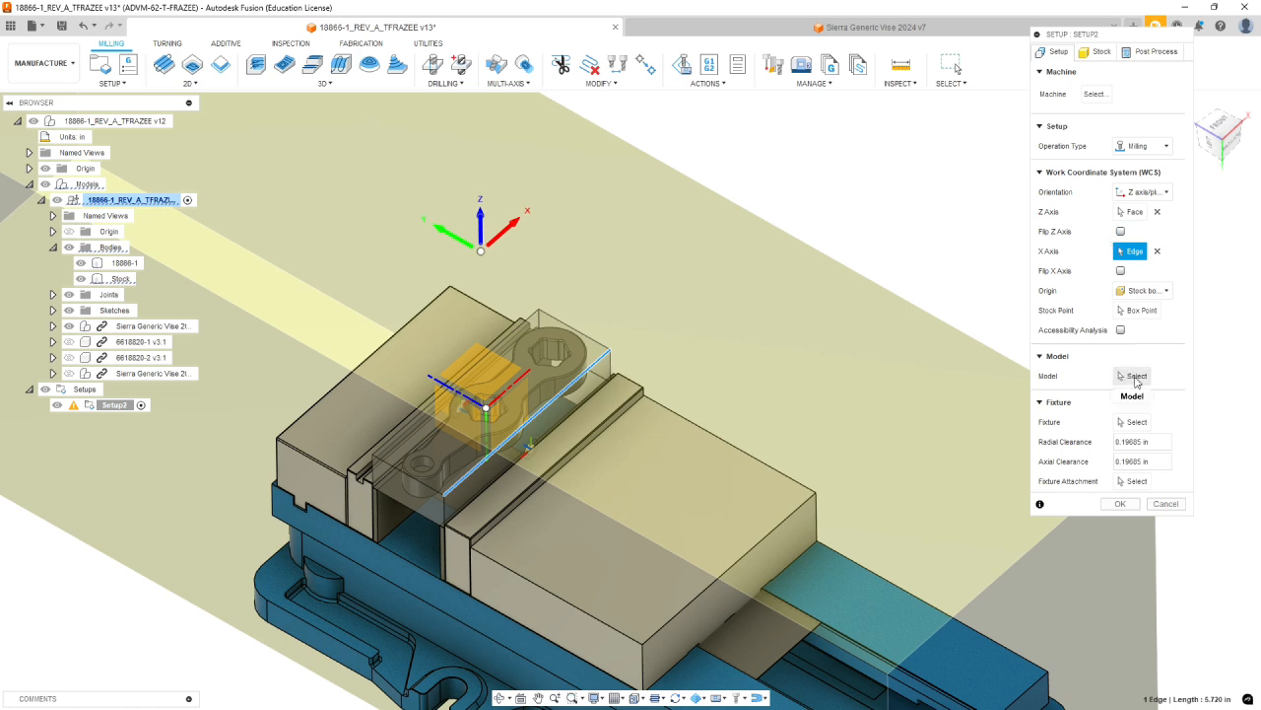
Assign body 18866-1 as the setup's model and place the WCS origin on the stock's upper corner beside the fixed jaw
click(1133, 376)
click(118, 264)
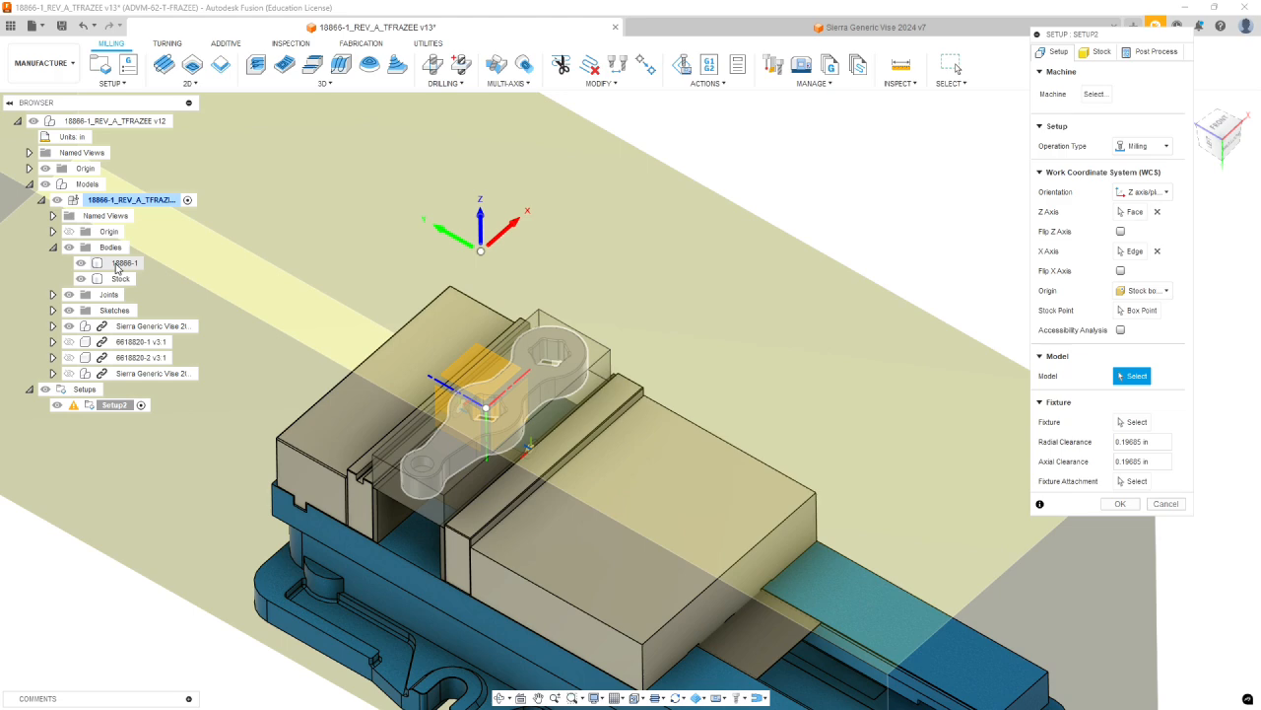
click(117, 264)
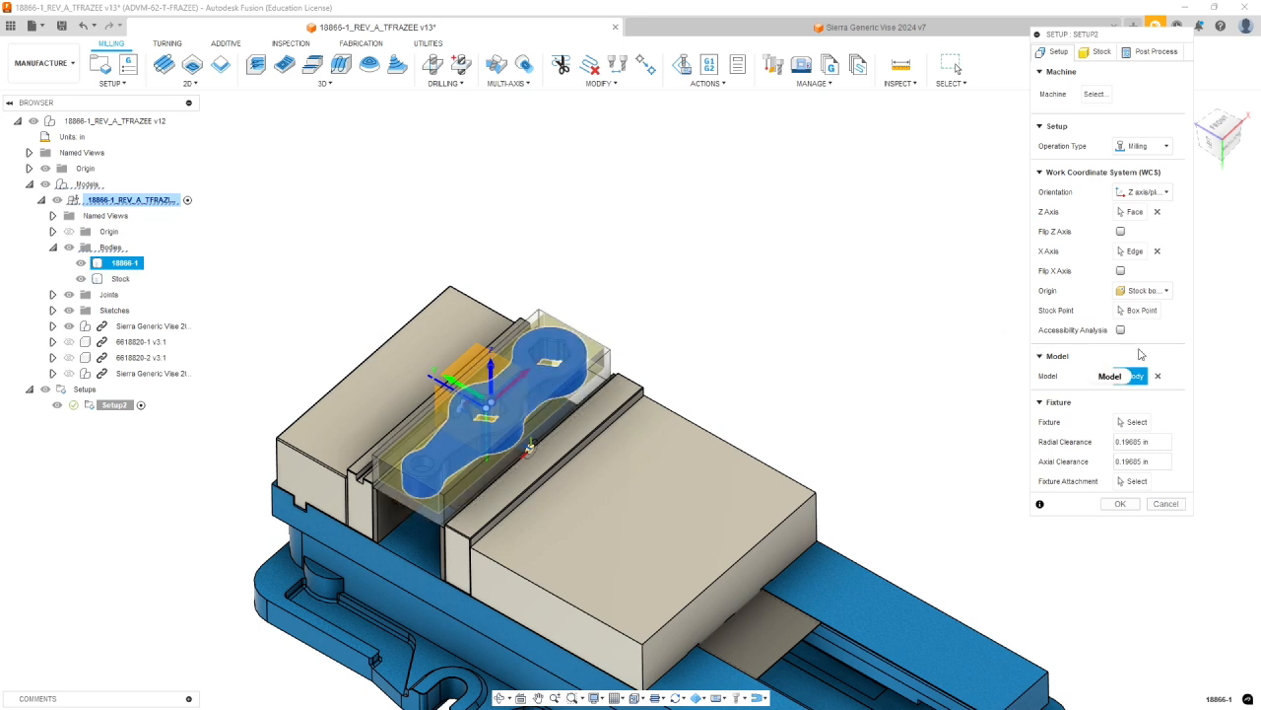
click(1142, 310)
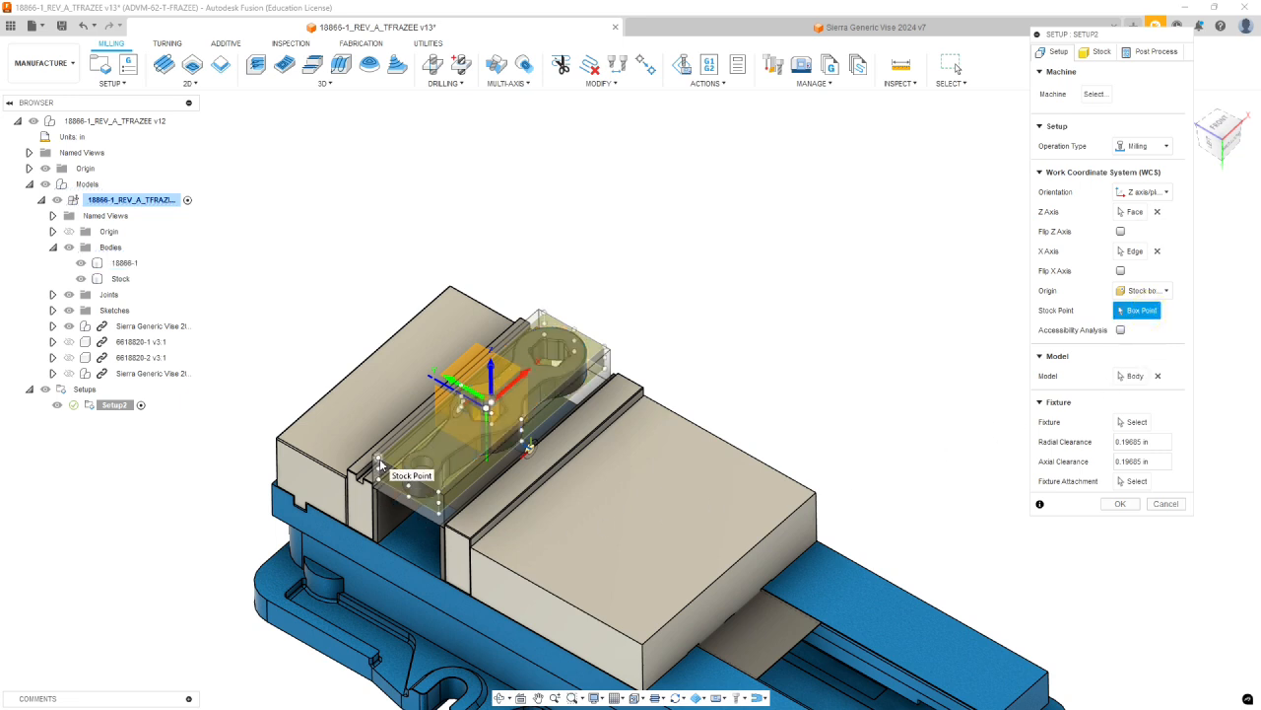
click(379, 459)
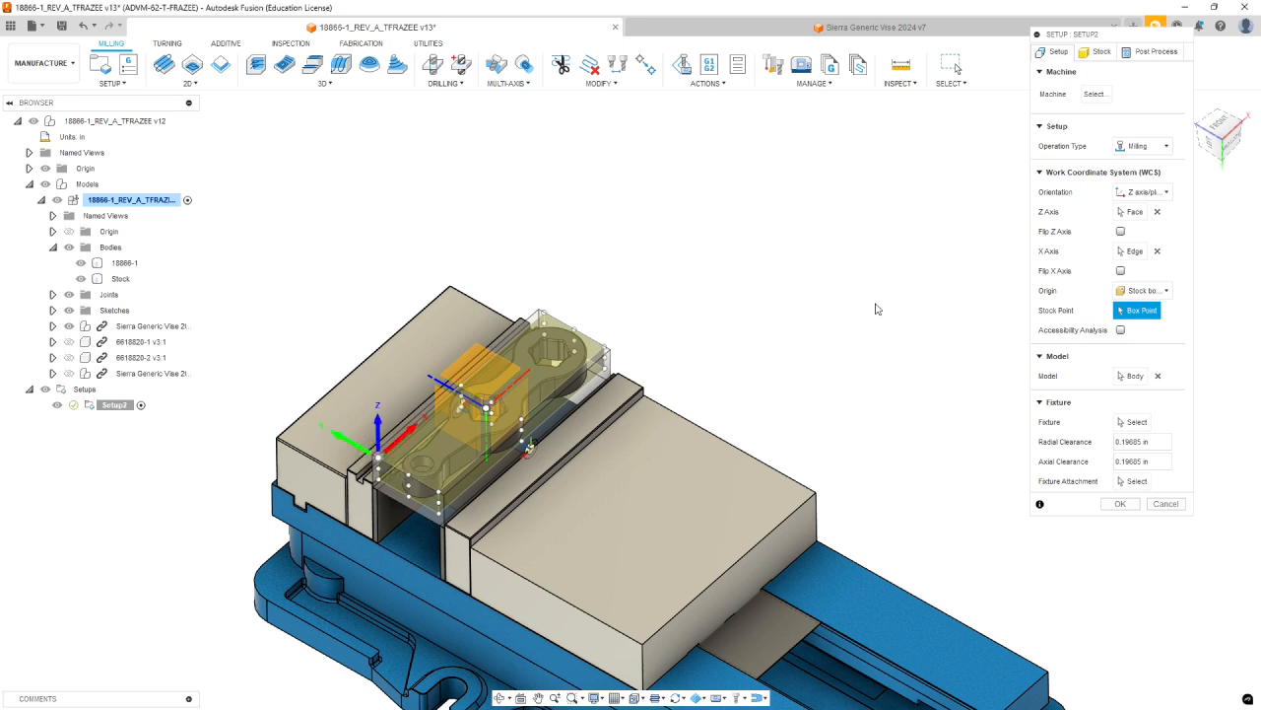
Define the setup's stock from a solid, using the Stock body
click(1101, 53)
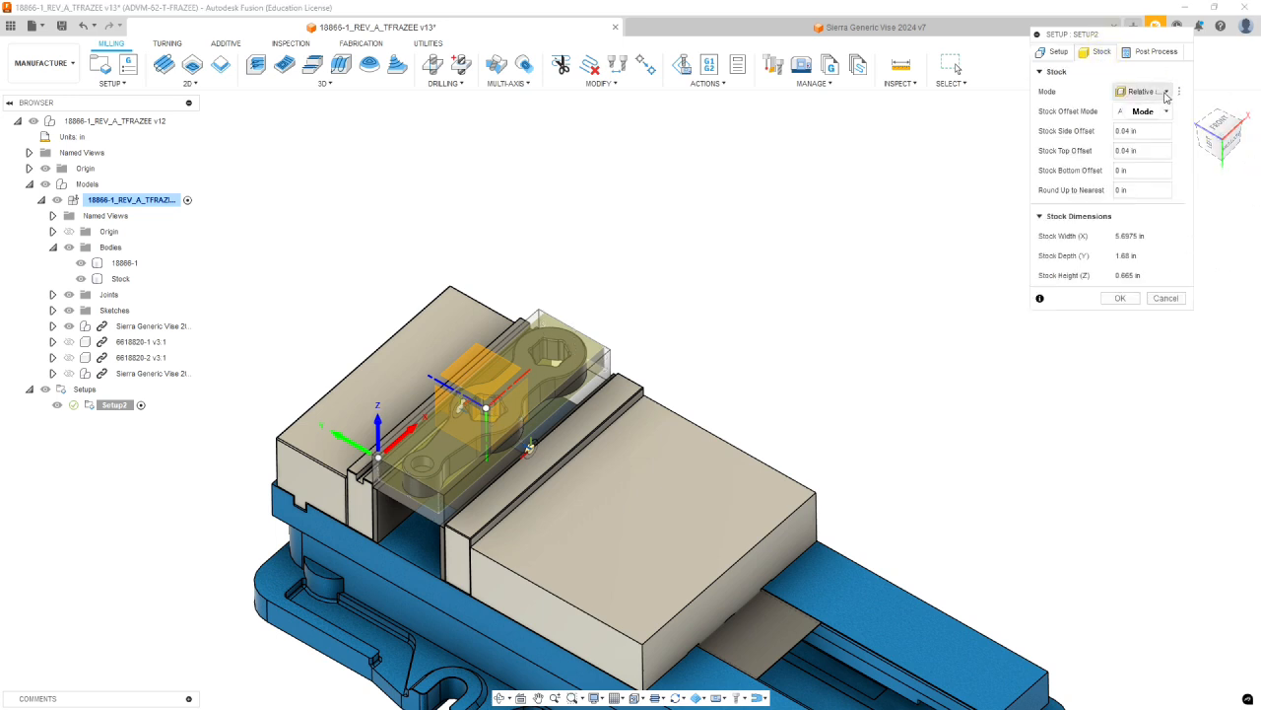
click(1167, 95)
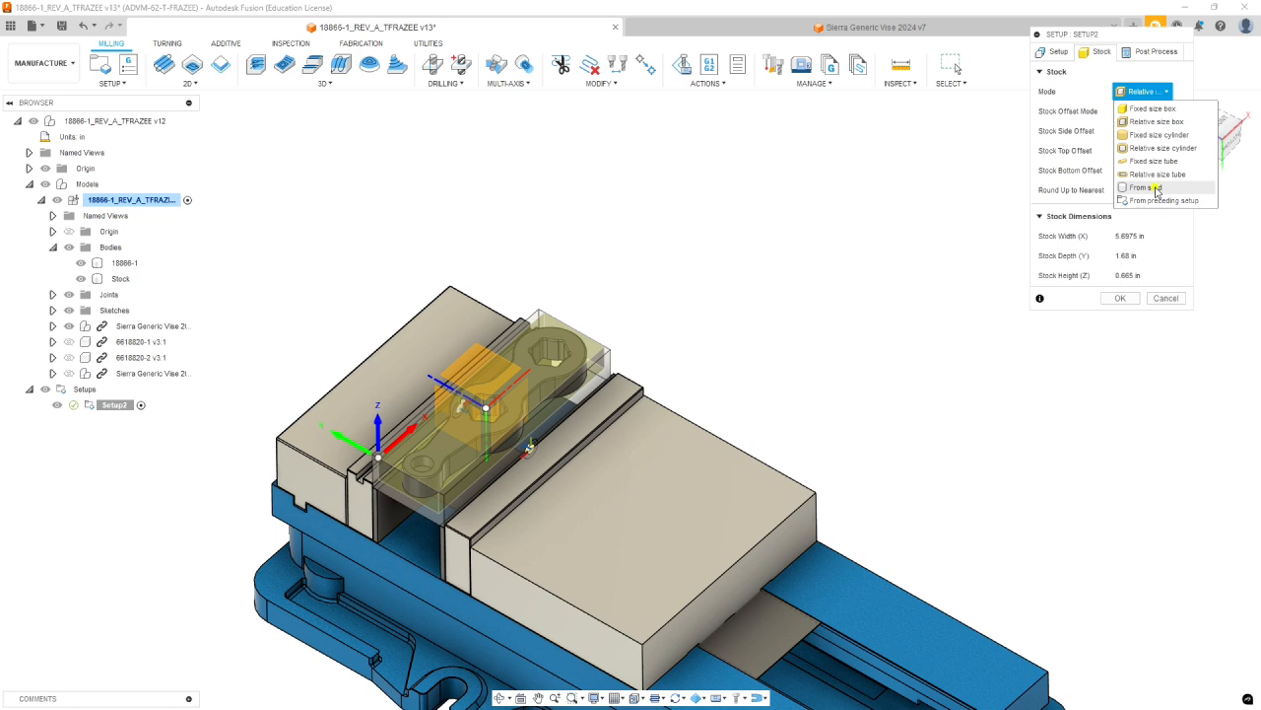
click(1153, 187)
click(121, 279)
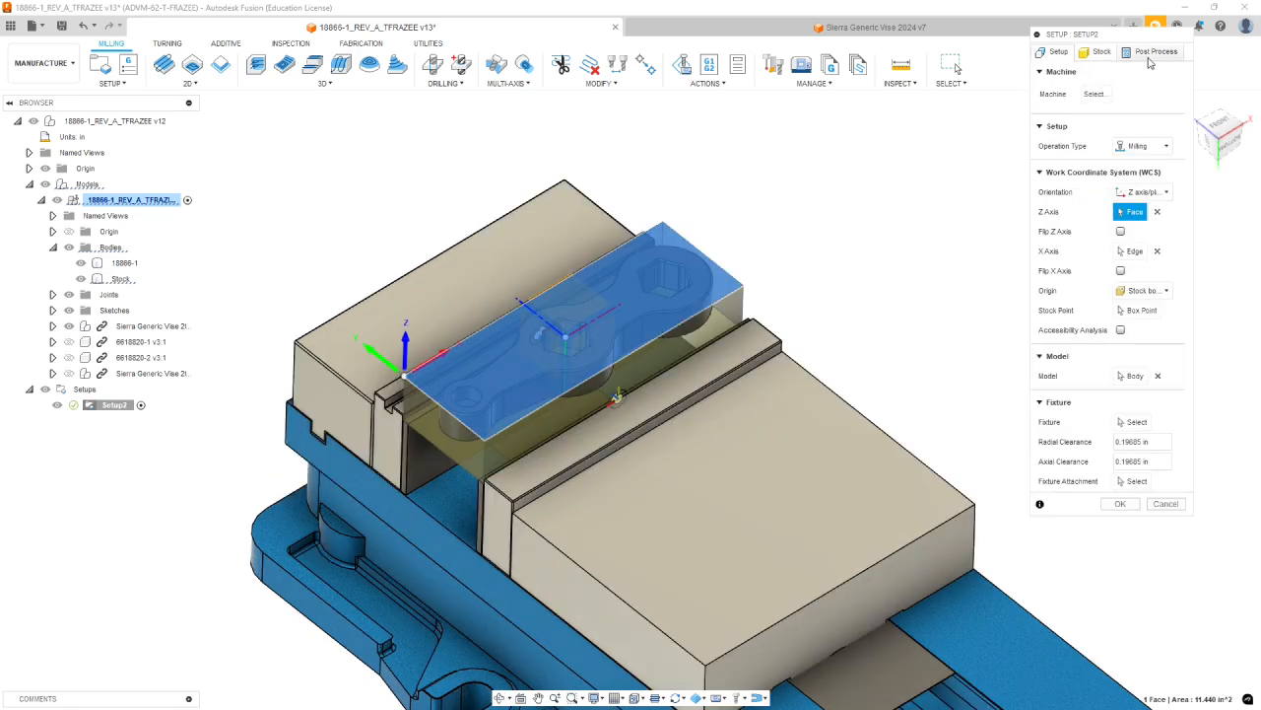
Set the setup's program name/number to 86611 and its program comment to "OP1 VISE BODY", and accept the setup
click(1155, 51)
double_click(1143, 91)
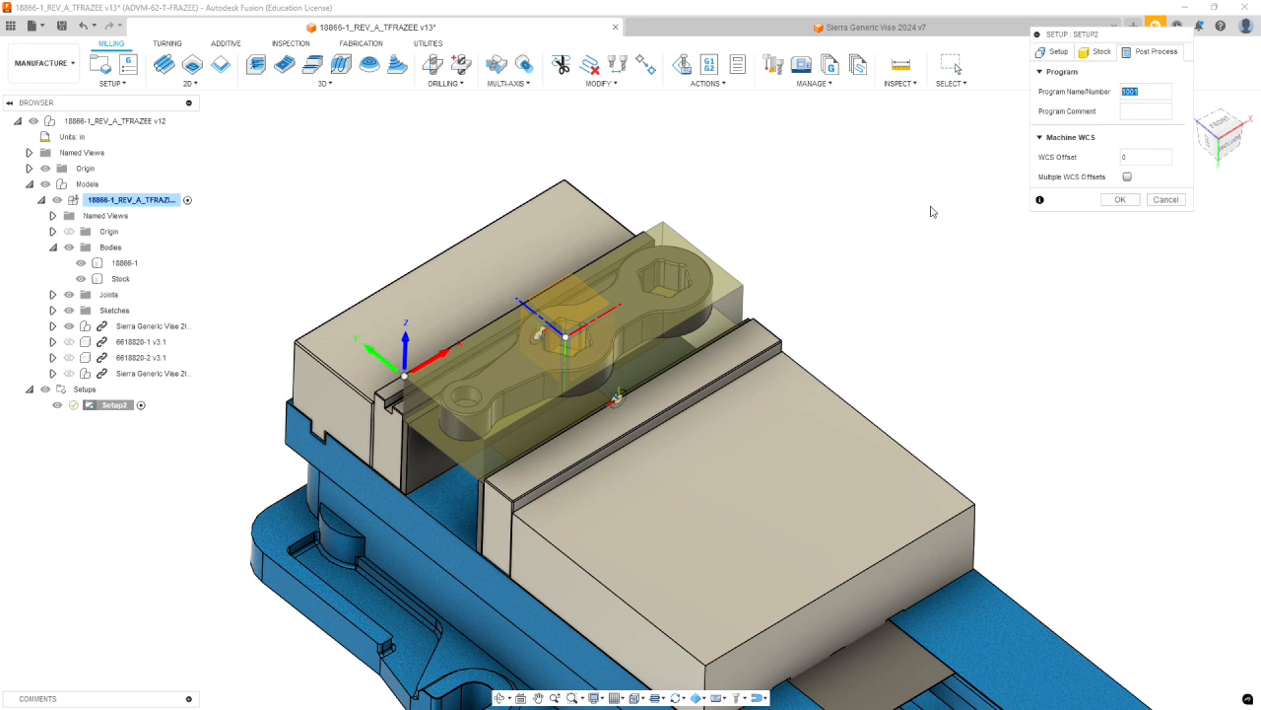
text(866)
key(Tab)
text(OP)
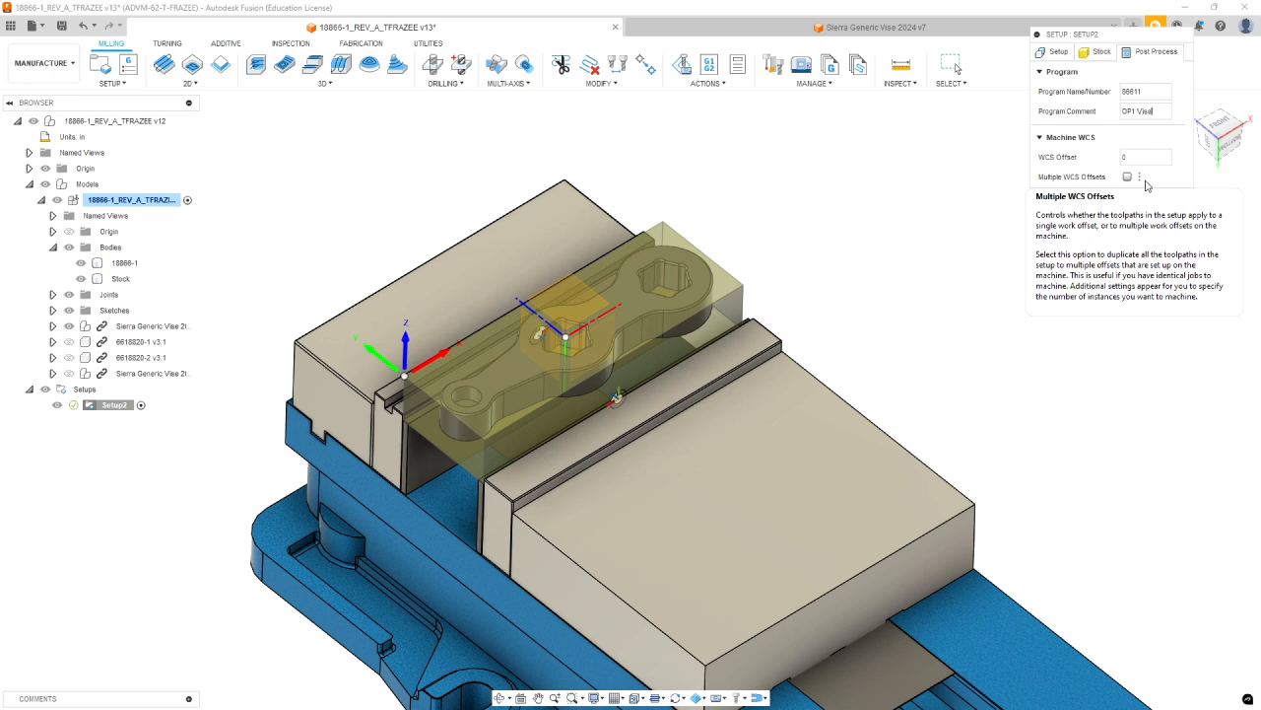
text(W)
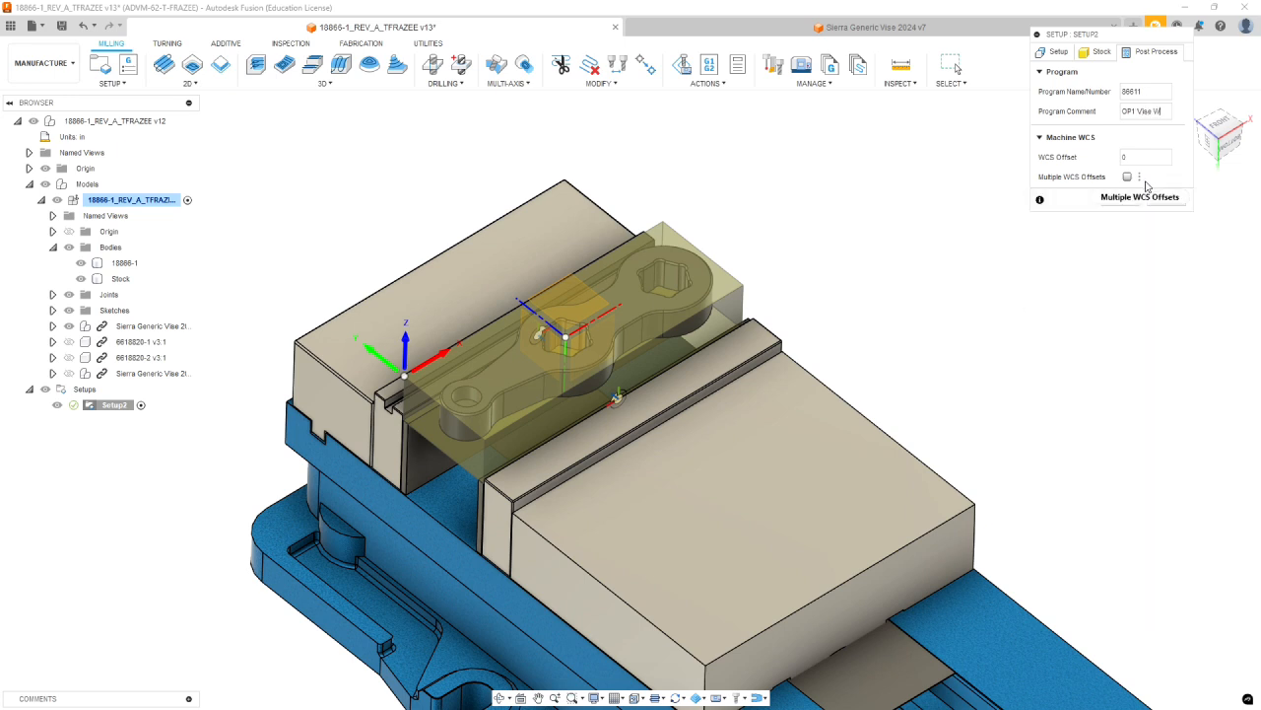
text(UIS)
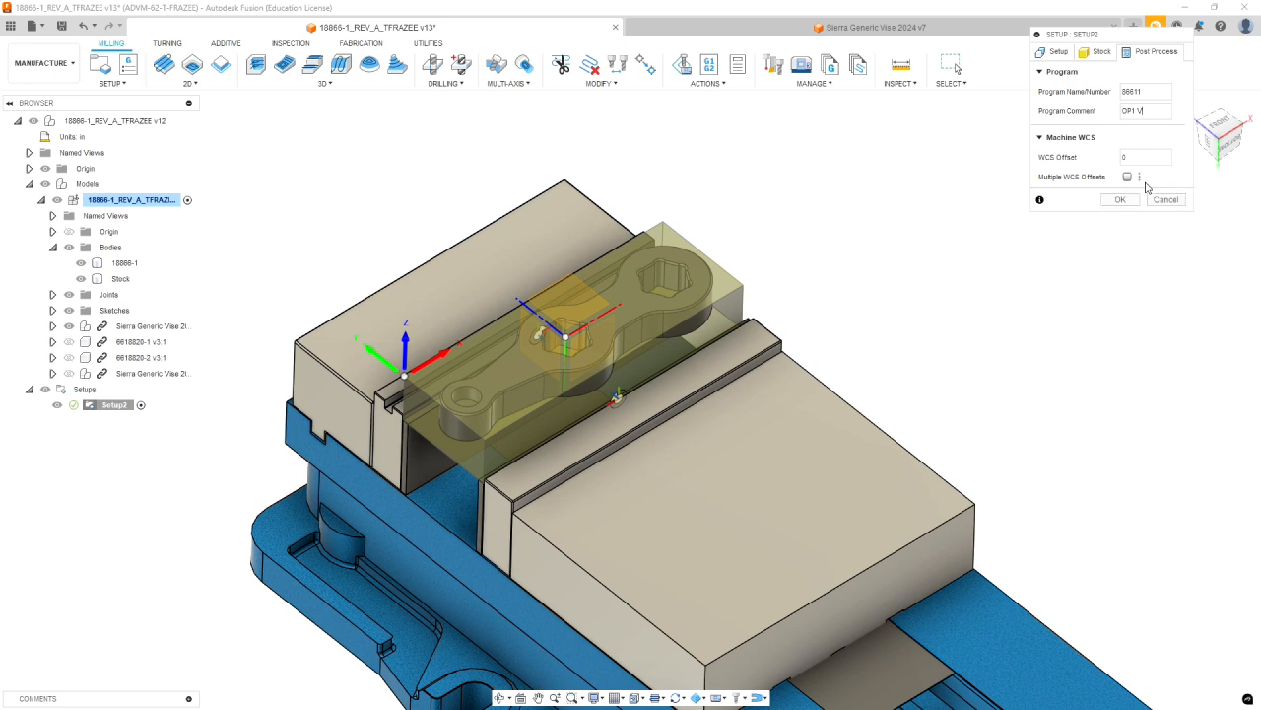
text(UIS)
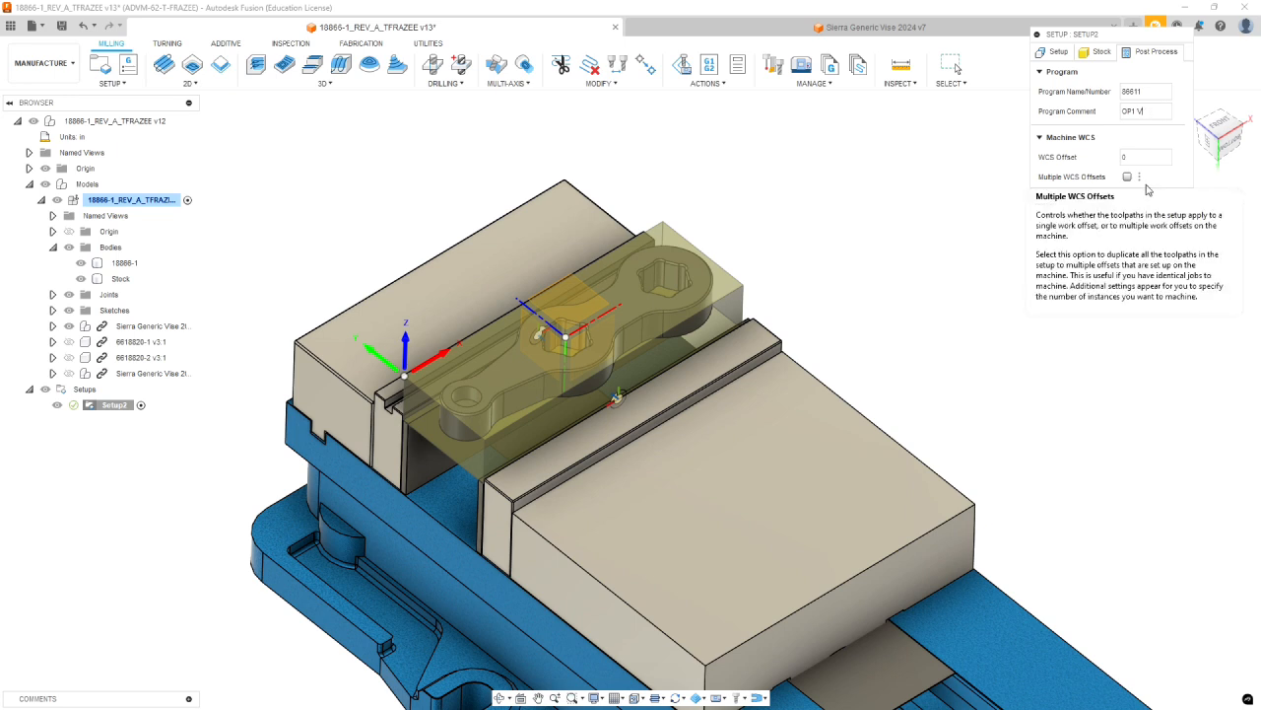
text( BODY)
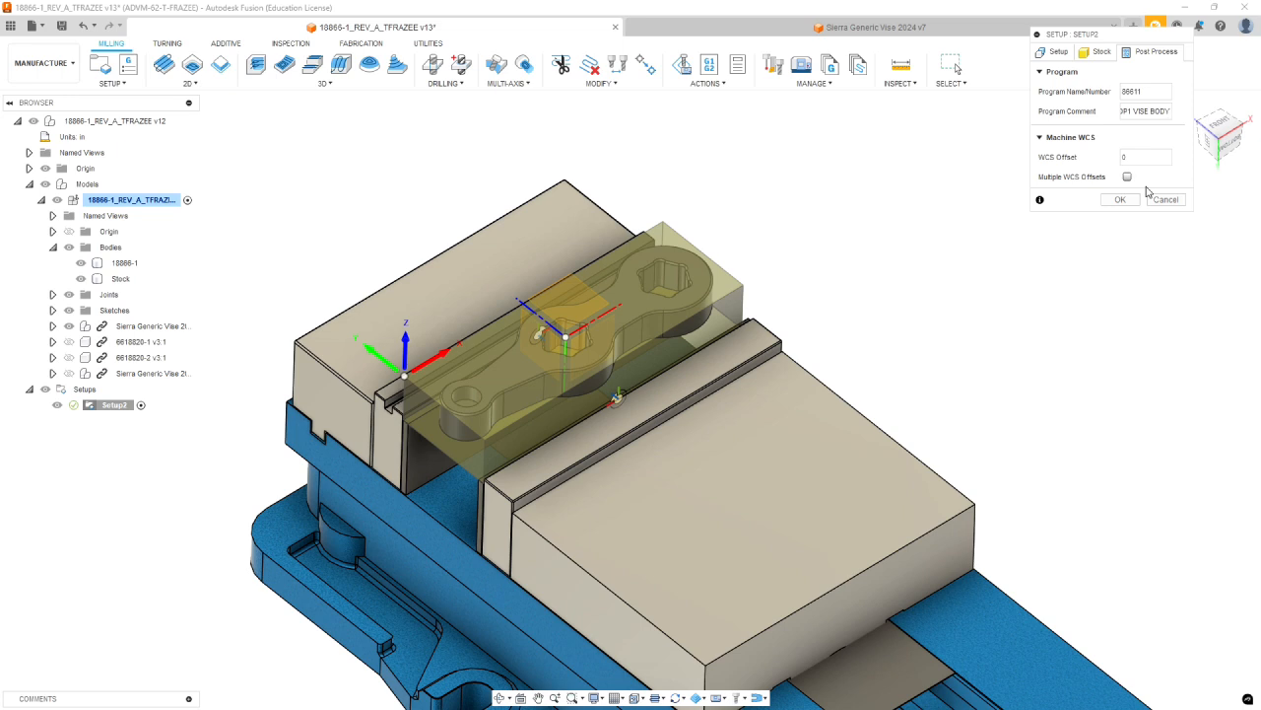
key(Tab)
click(1121, 200)
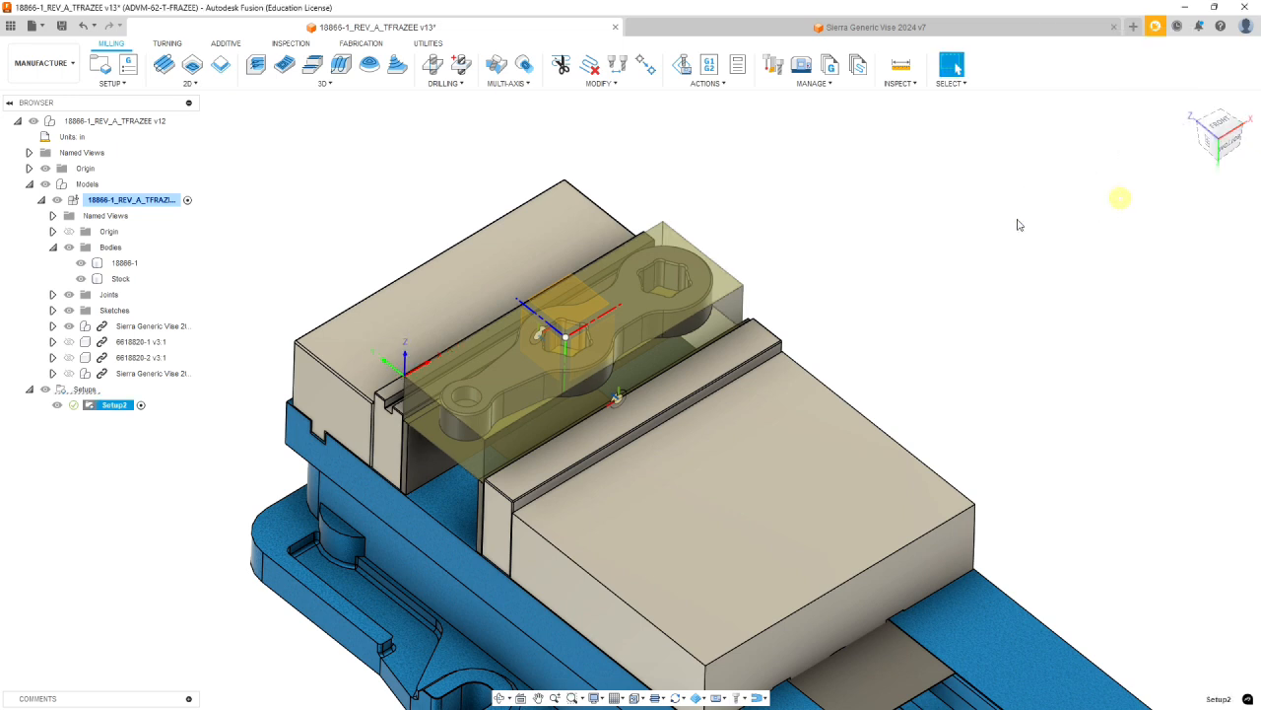
Rename the new milling setup as OP1
click(116, 407)
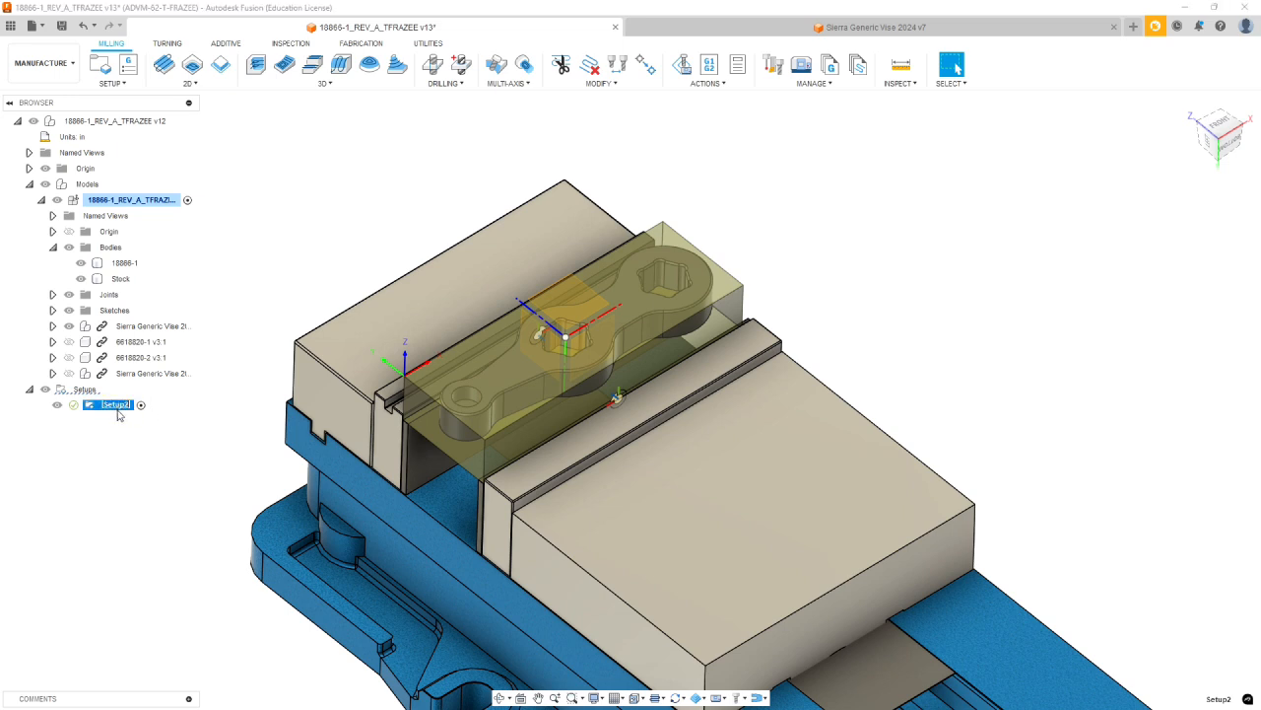
text(OP1)
key(Return)
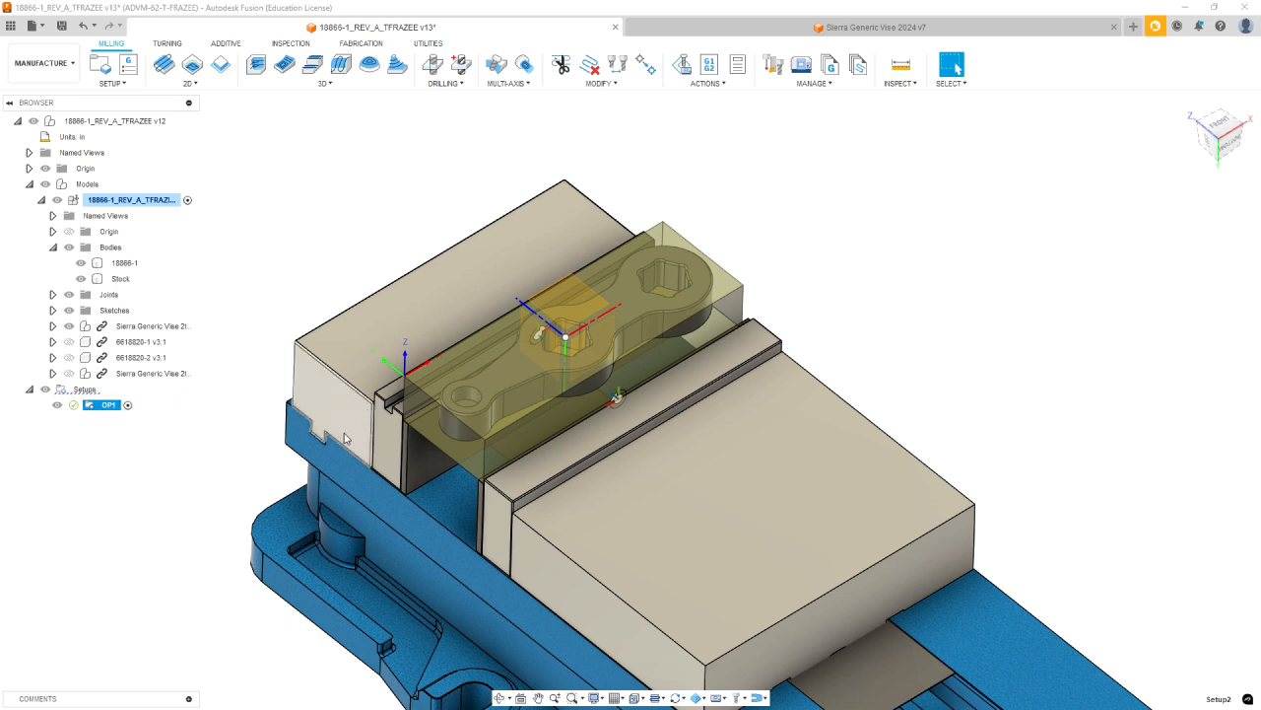
Create a 2D Face operation using tool 1, the 3" face mill, from the Sierra_VF1_aluminum library
shift+middle_drag(270, 423, 256, 385)
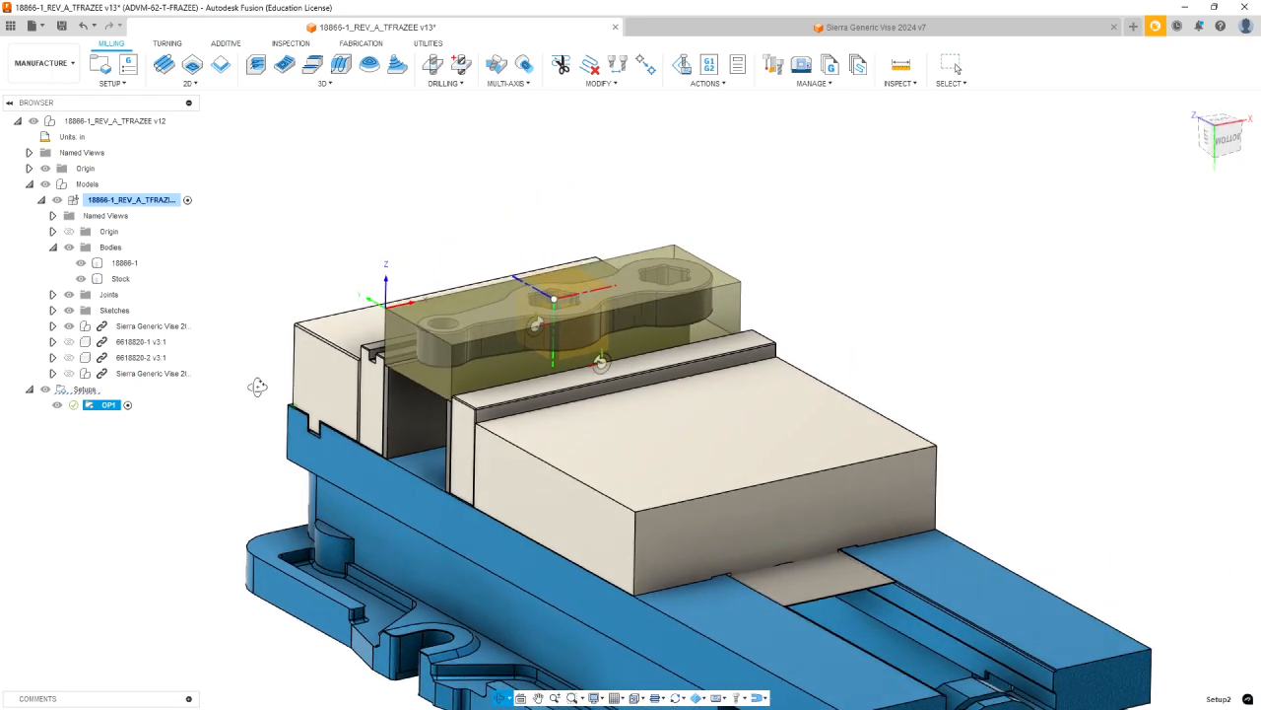
scroll(353, 317, down, 2)
scroll(483, 276, up, 5)
scroll(551, 369, down, 4)
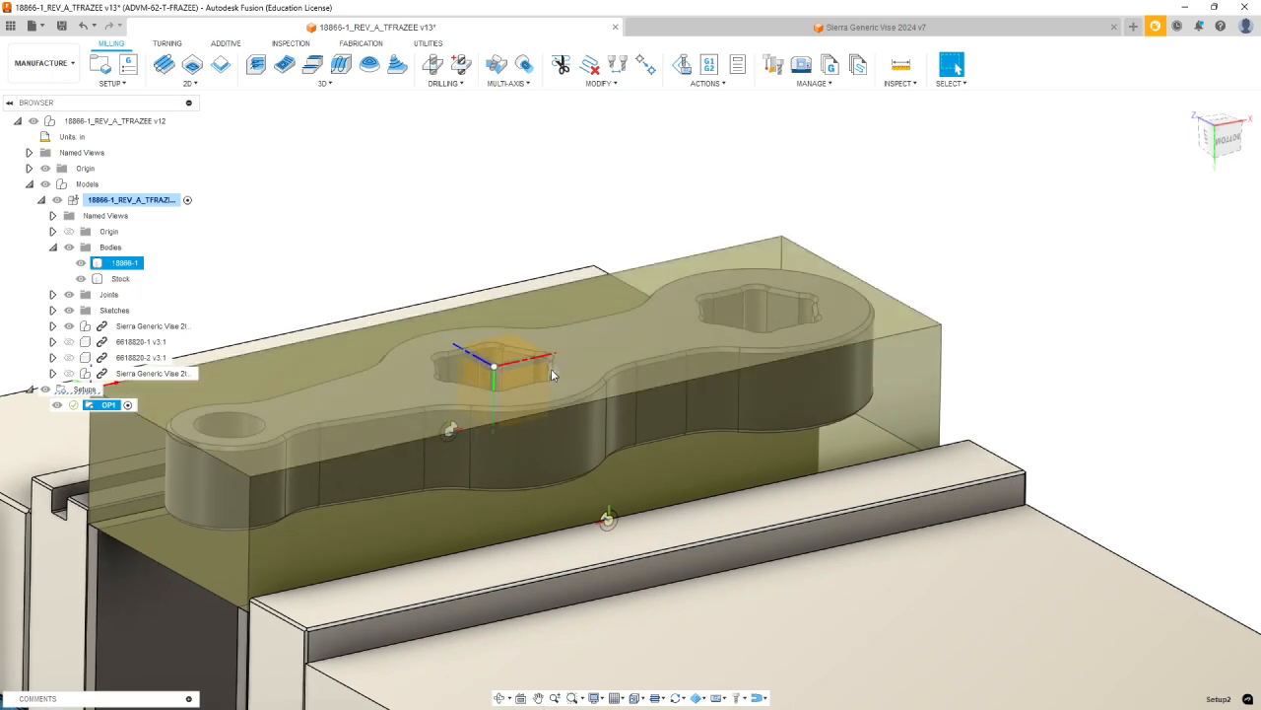
scroll(262, 341, up, 4)
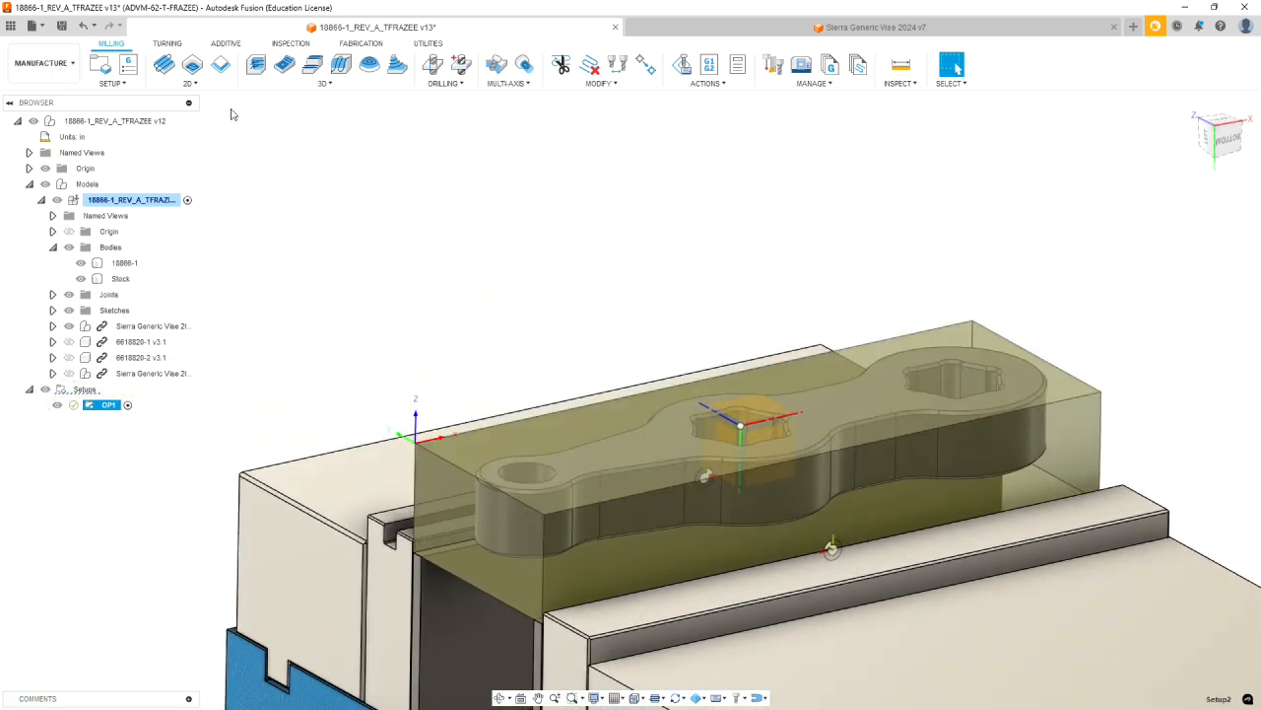
click(167, 65)
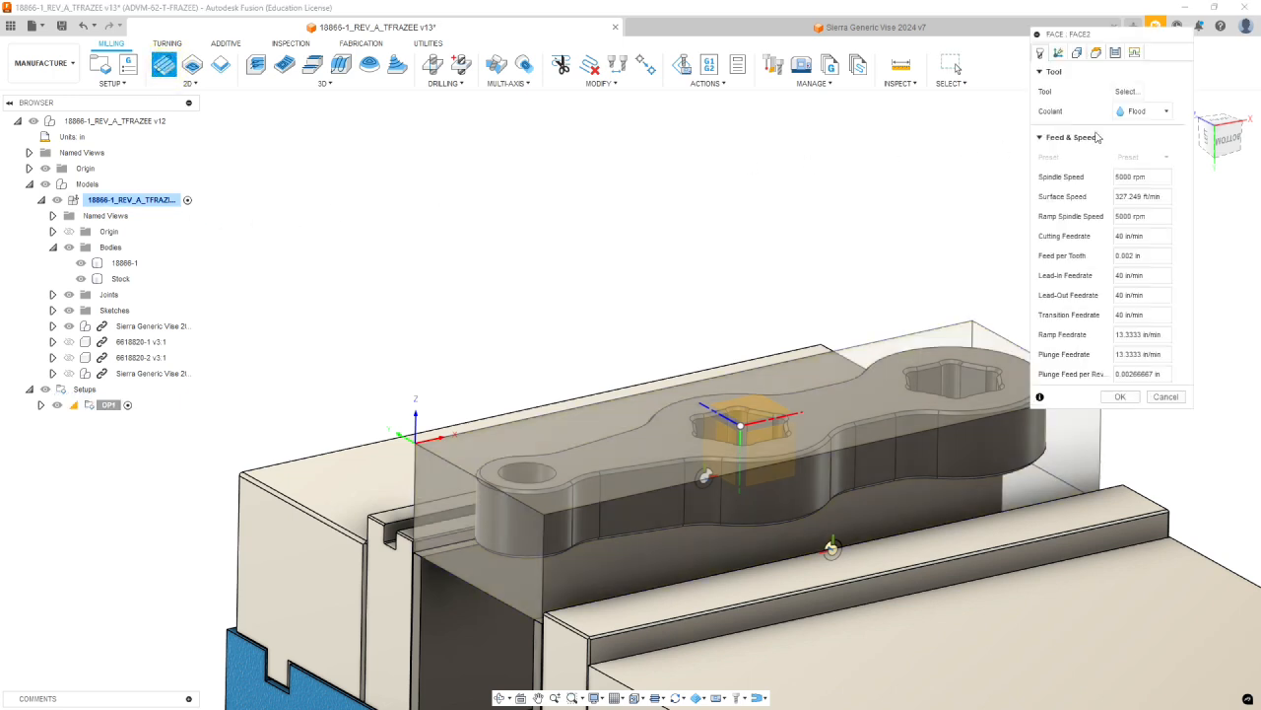
click(1130, 91)
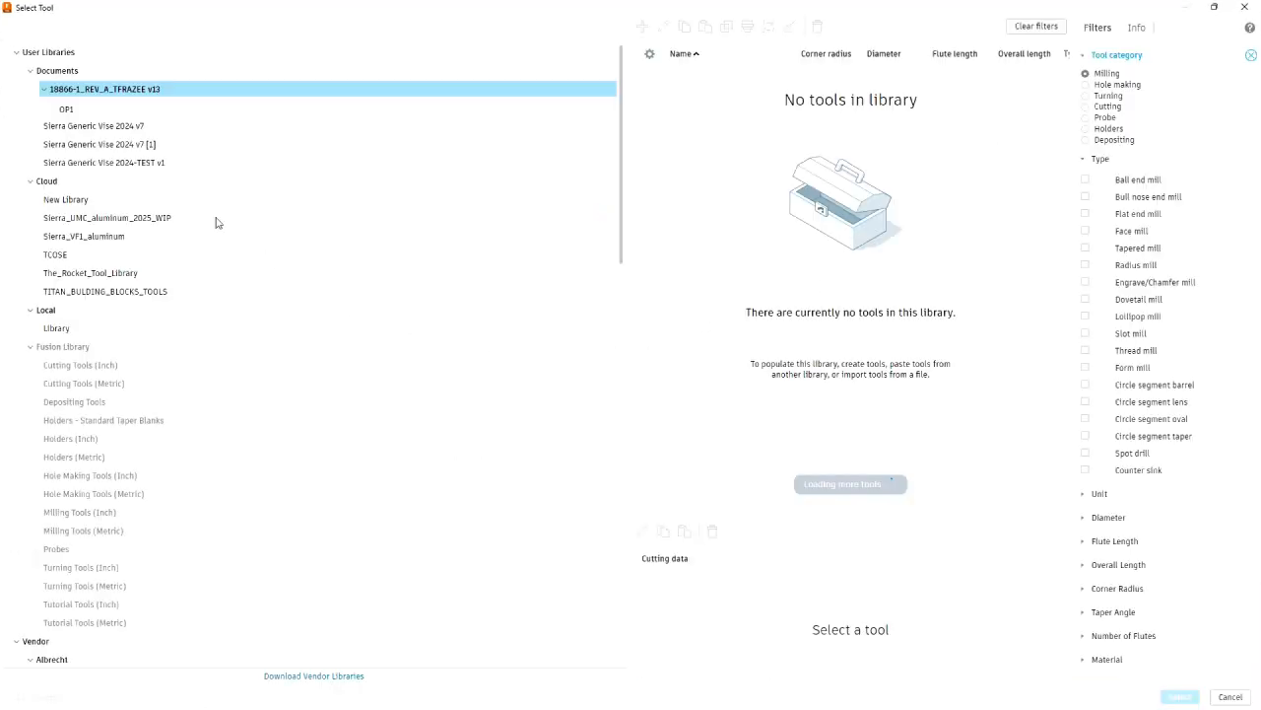
click(79, 237)
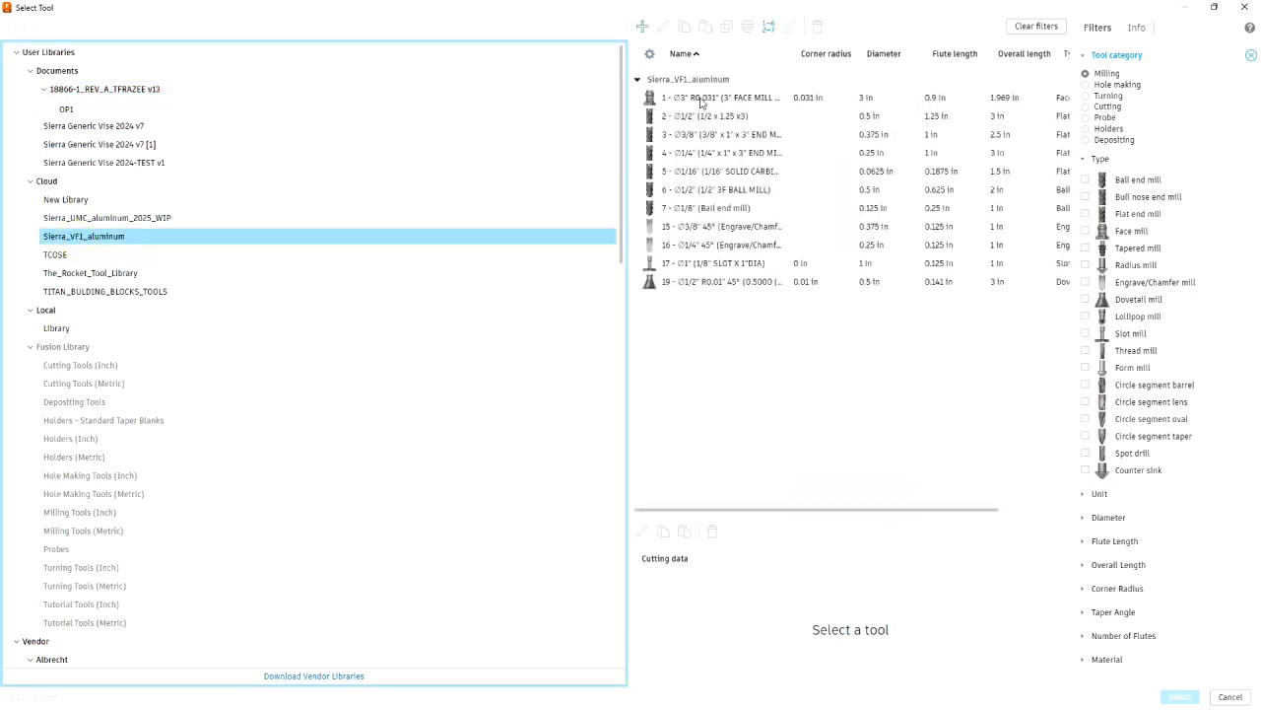
double_click(701, 99)
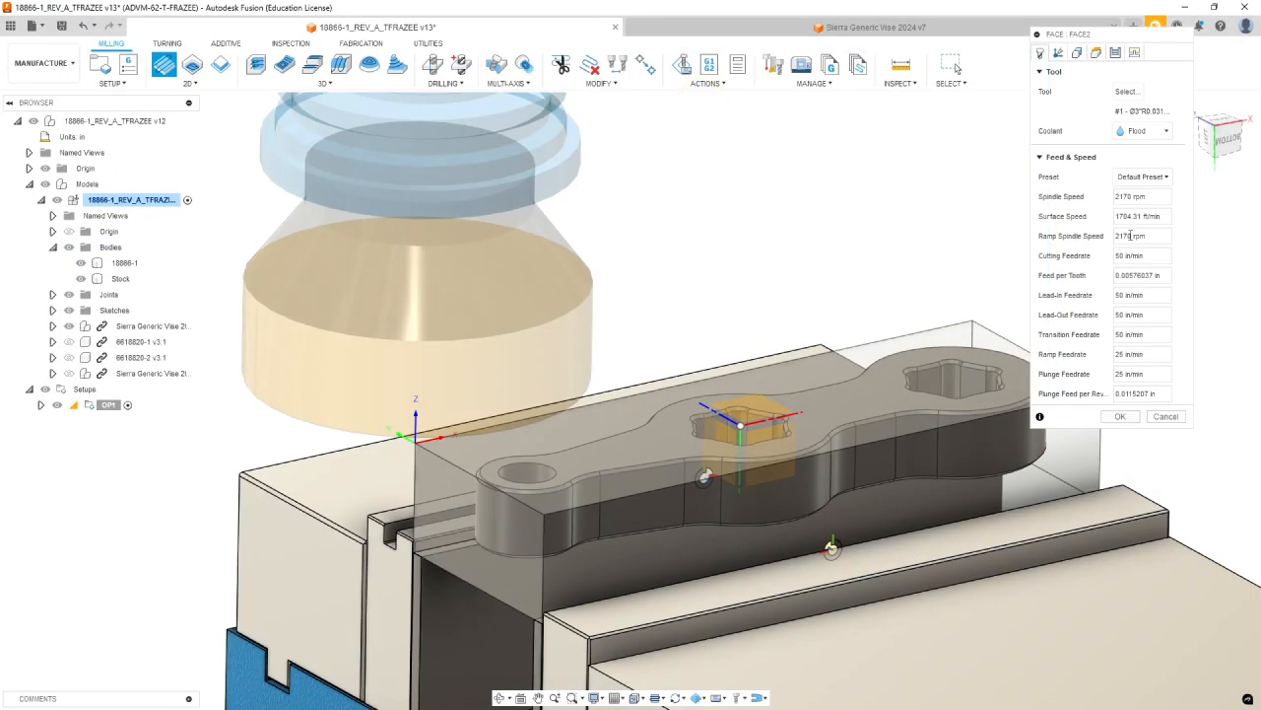
Set the face operation's spindle speed to 3000 rpm
double_click(1130, 197)
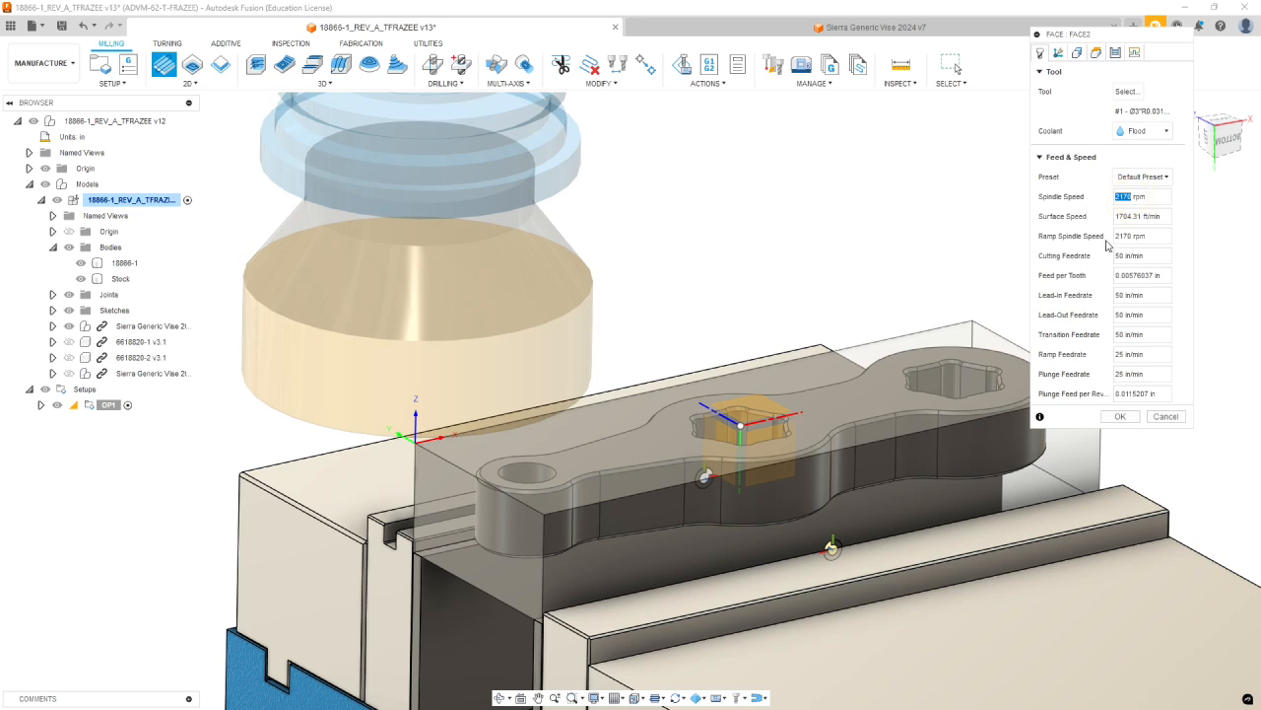
text(3800)
key(Tab)
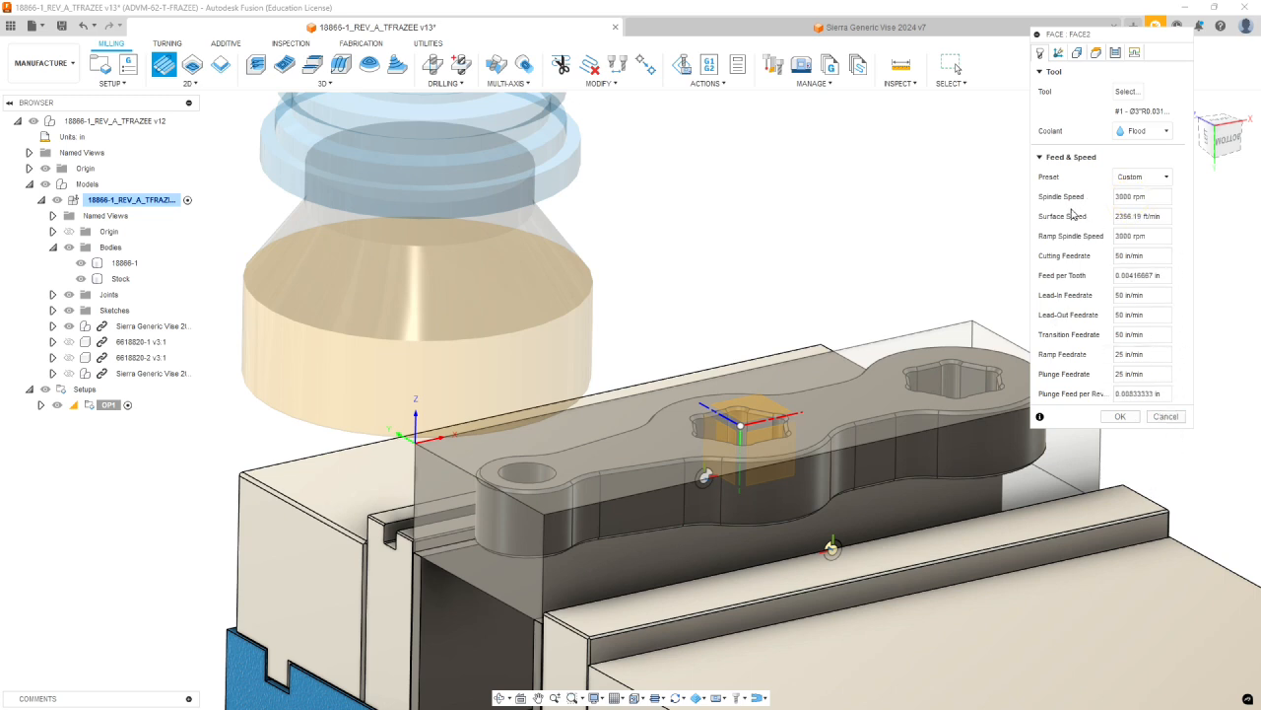
Review the face operation's stock contour and heights, and set its pass extension to 2 in
click(1081, 55)
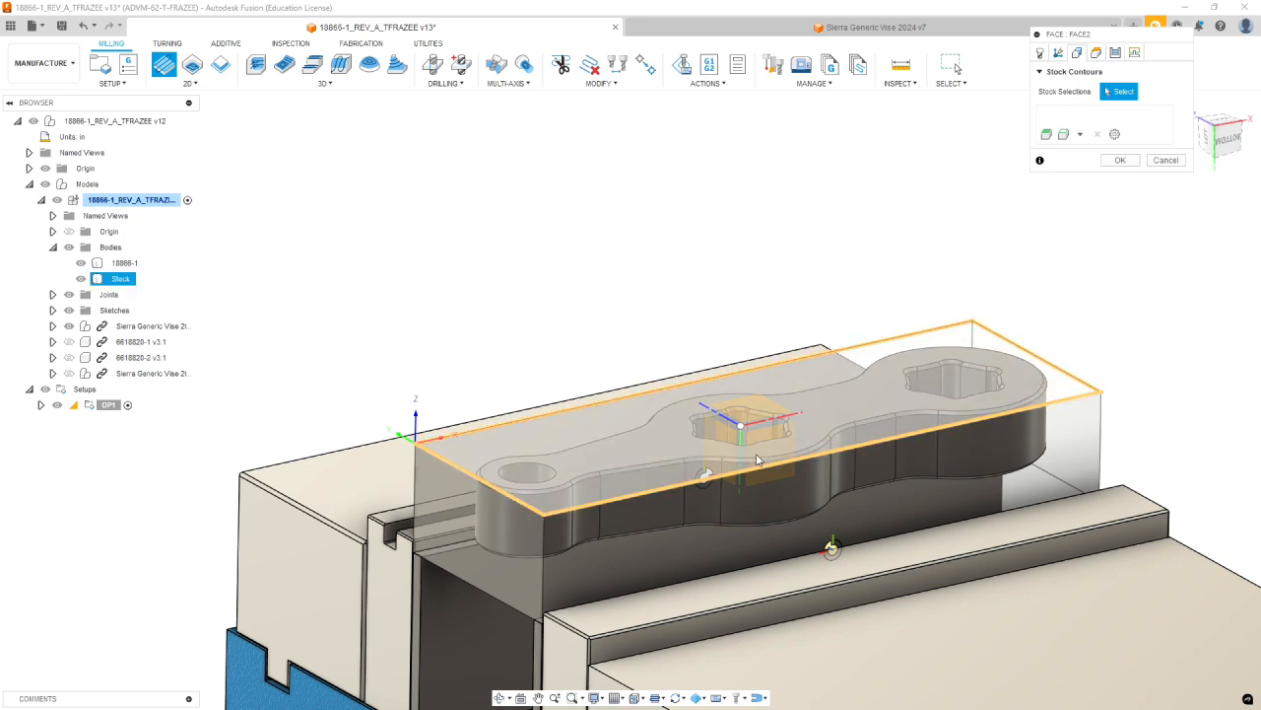
mouse_move(752, 330)
shift+middle_down()
mouse_move(761, 309)
mouse_move(754, 338)
shift+middle_up()
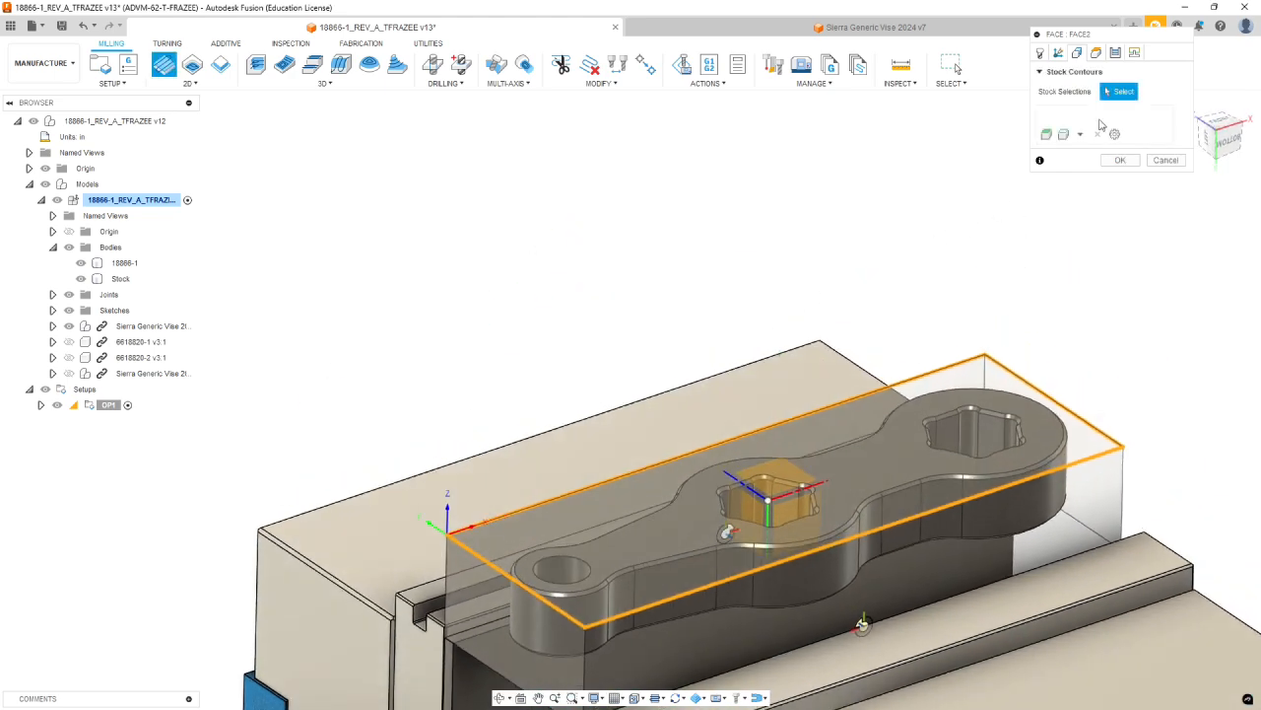
click(1096, 52)
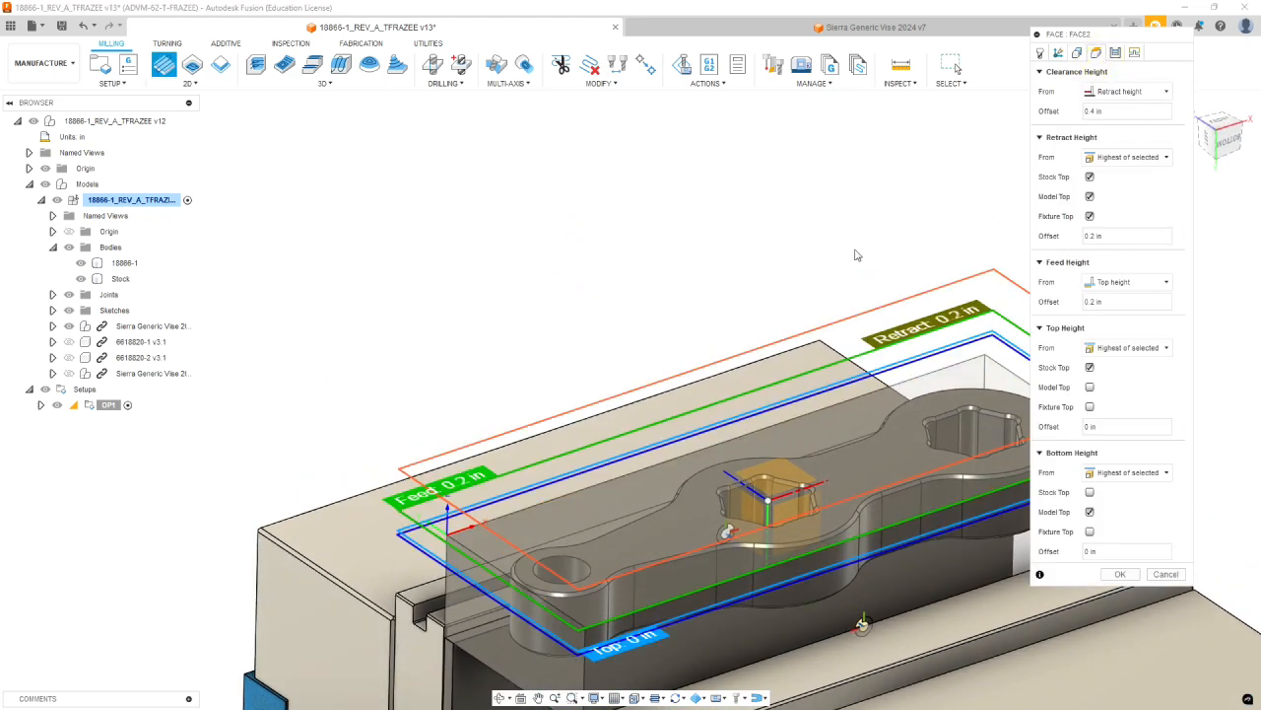
scroll(949, 254, down, 3)
scroll(811, 565, up, 5)
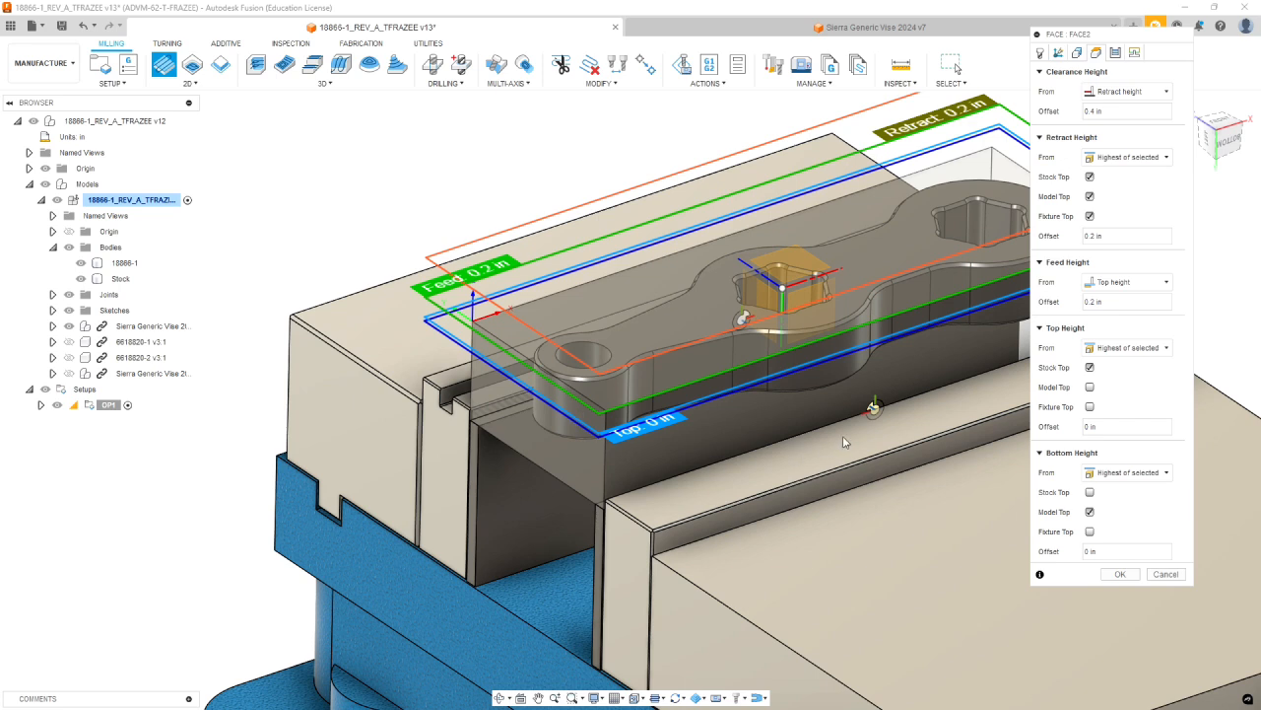
click(1116, 55)
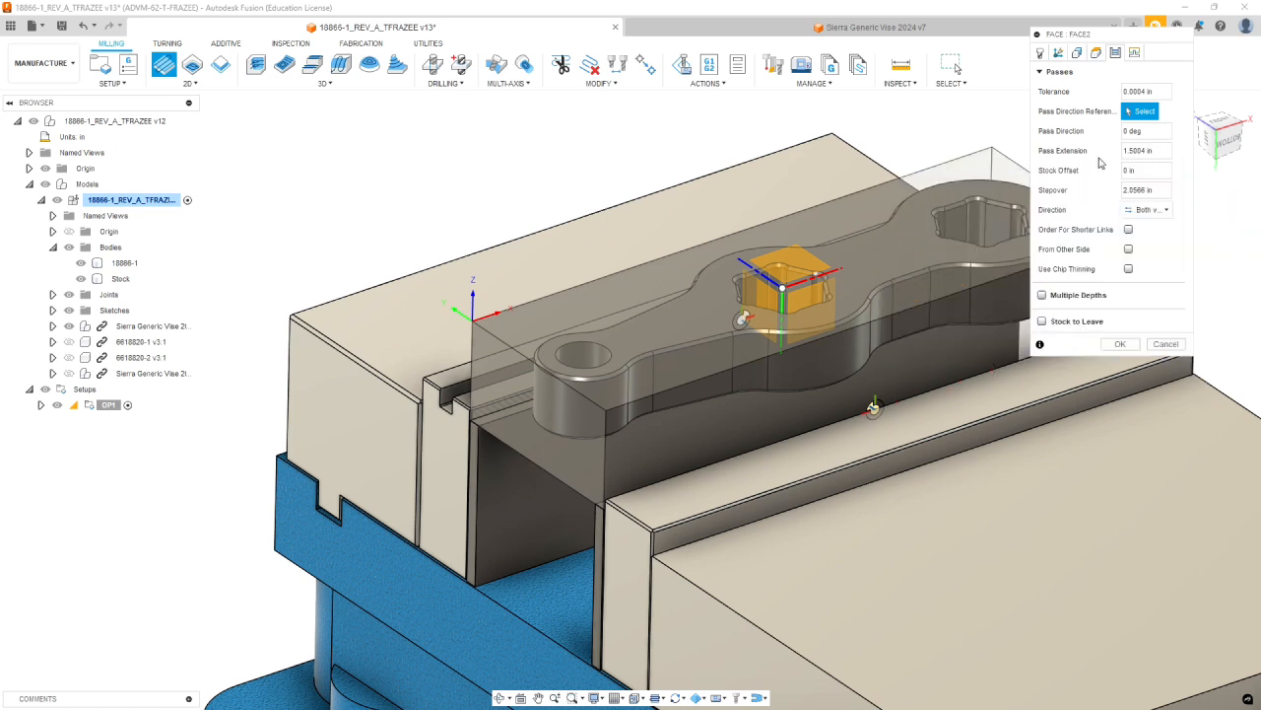
click(1156, 150)
text(2)
Set the vertical lead-in radius to 0 in and generate the face toolpath
click(1134, 54)
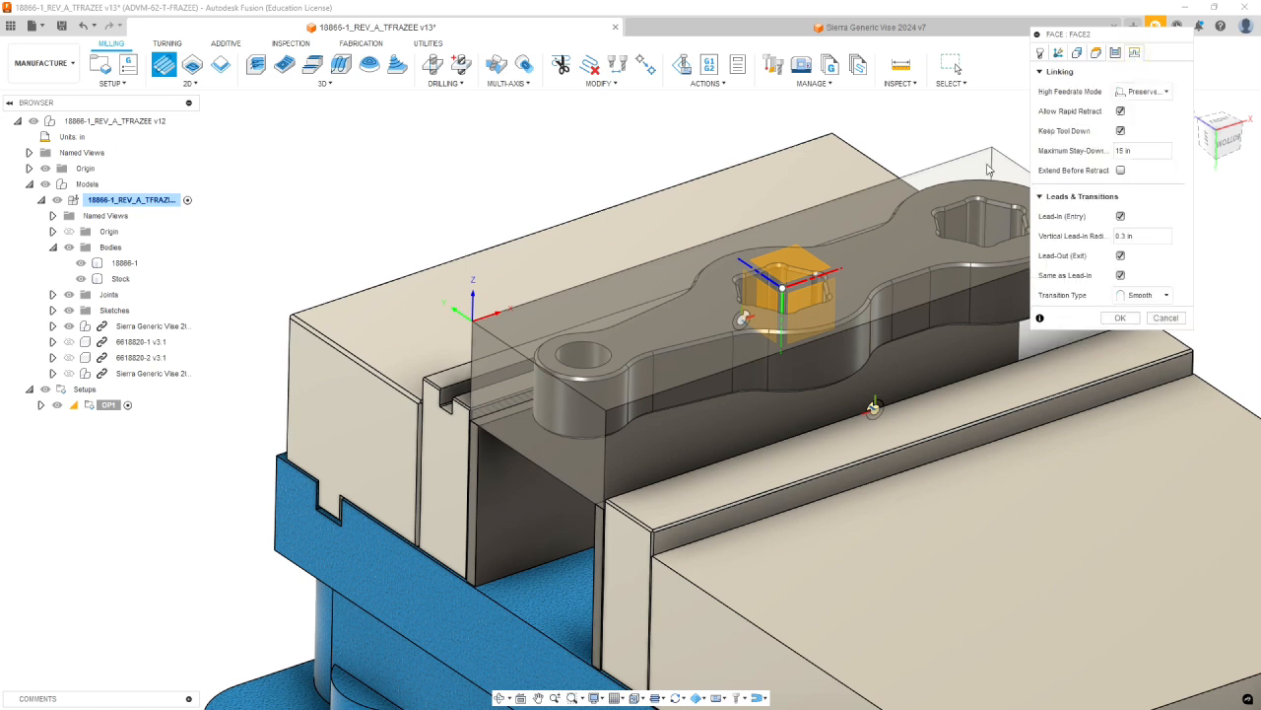
click(1124, 236)
text(0)
click(1124, 318)
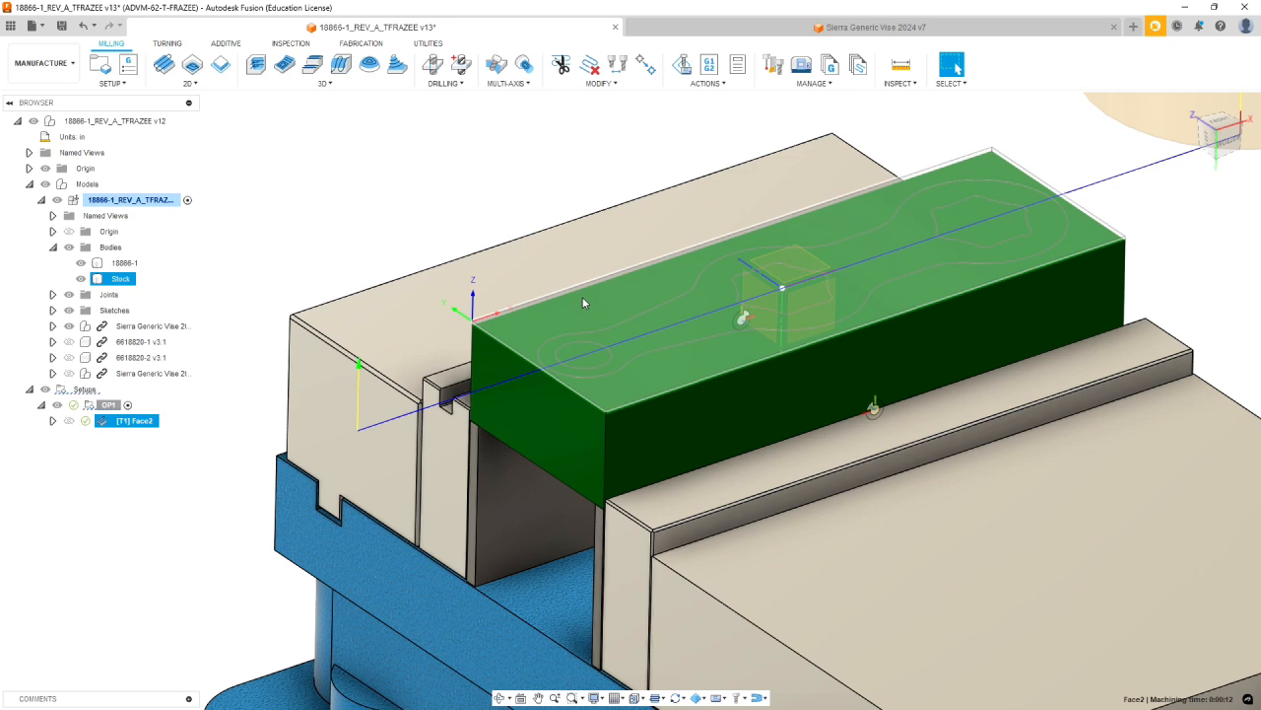
Examine the stock faces and the material around the wrench part in the vise from several angles
click(135, 500)
mouse_move(872, 412)
shift+middle_down()
mouse_move(873, 394)
mouse_move(873, 484)
mouse_move(873, 417)
mouse_move(862, 419)
shift+middle_up()
click(693, 344)
key(Escape)
mouse_move(1015, 404)
shift+middle_down()
mouse_move(1008, 373)
mouse_move(1017, 406)
shift+middle_up()
click(663, 315)
shift+middle_drag(738, 338, 744, 378)
key(Escape)
click(665, 425)
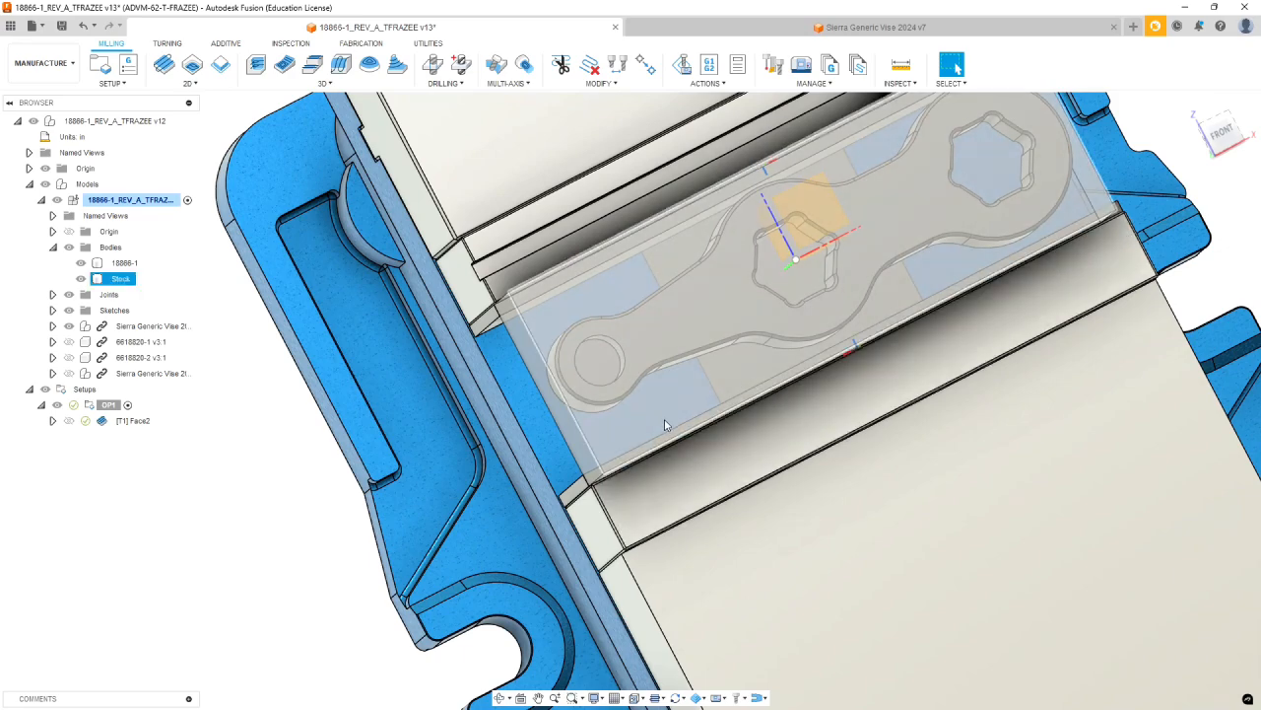
key(Escape)
shift+middle_drag(724, 458, 716, 391)
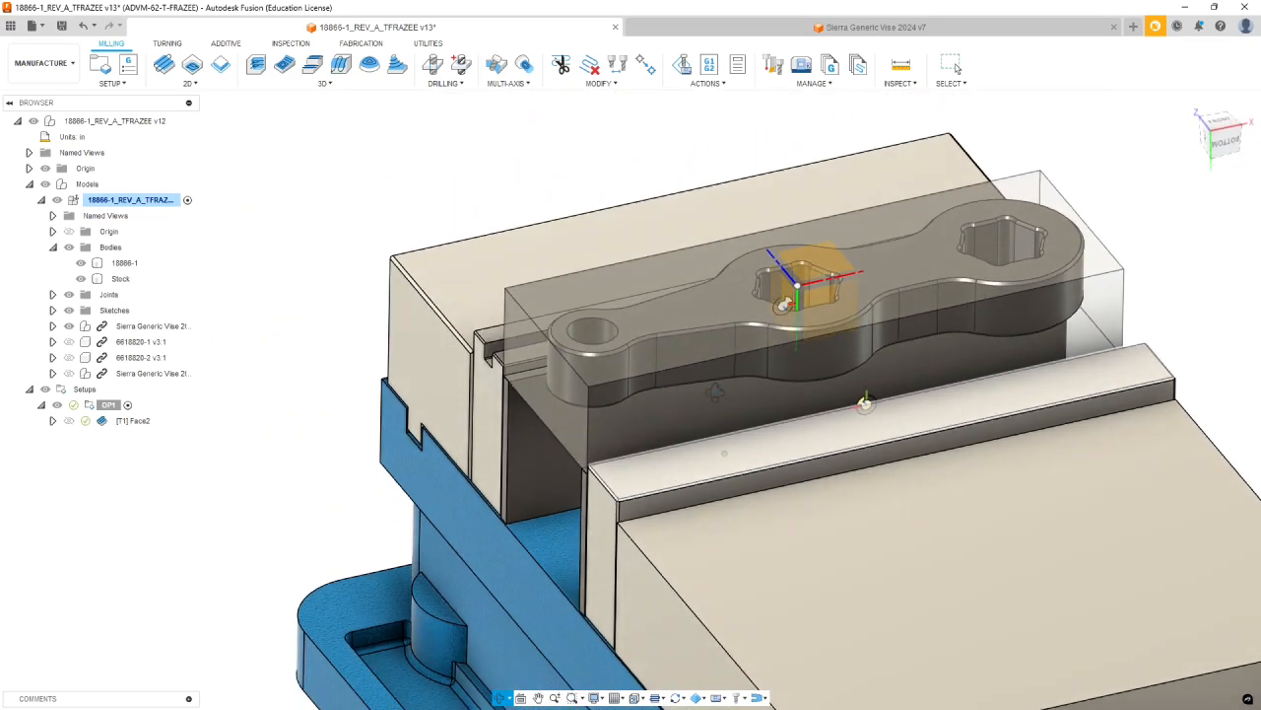
Start a 2D Contour operation using tool 2, the 1/2" flat end mill, from the Sierra_VF1_aluminum library
click(188, 79)
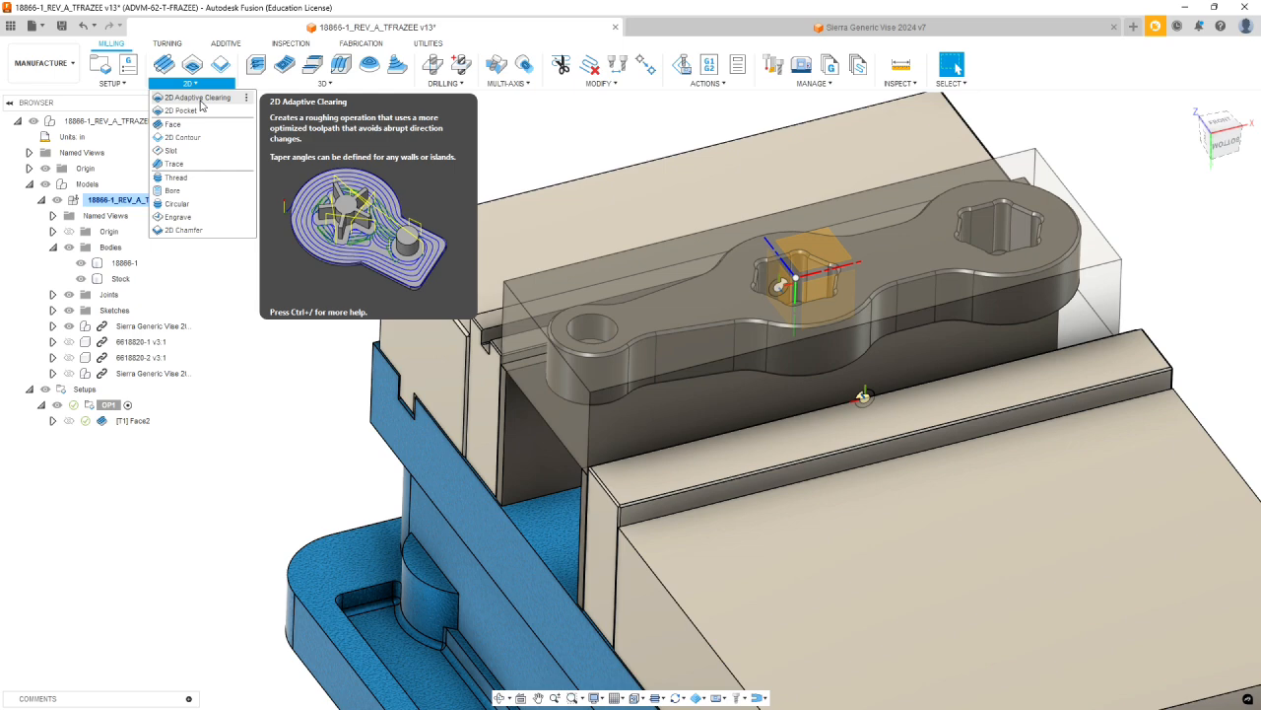
click(183, 137)
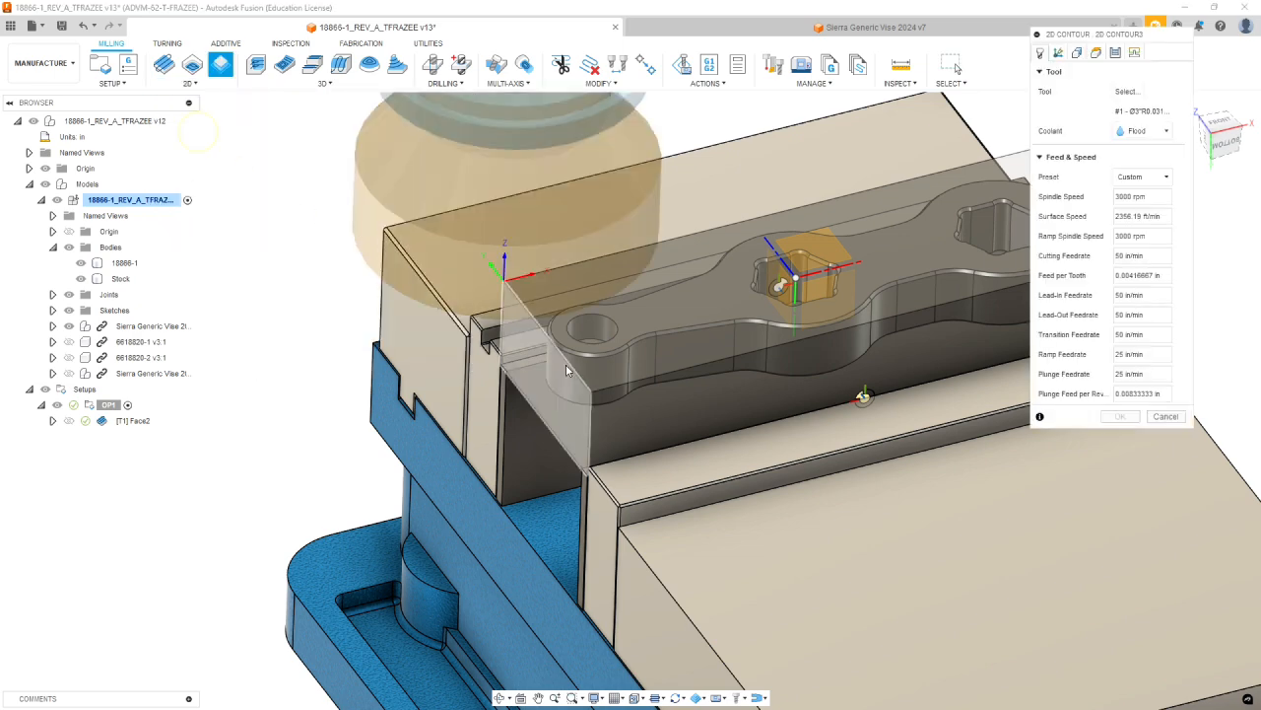
click(1127, 91)
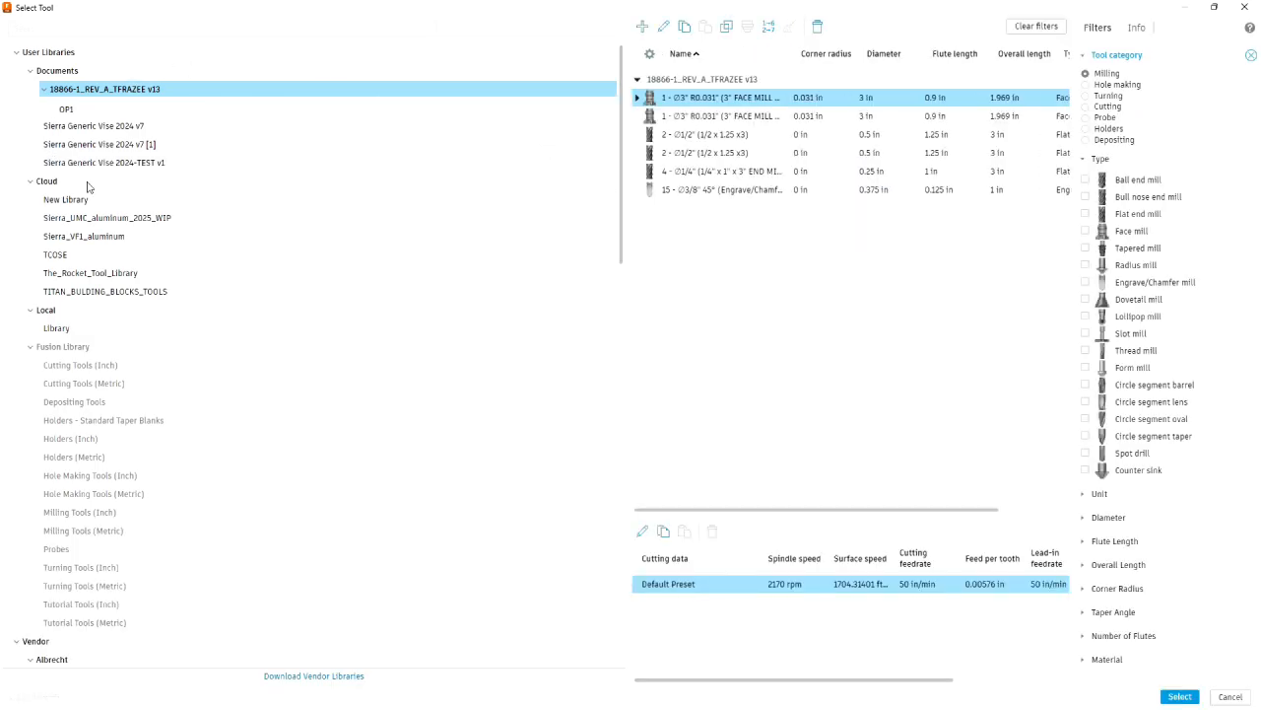
click(110, 237)
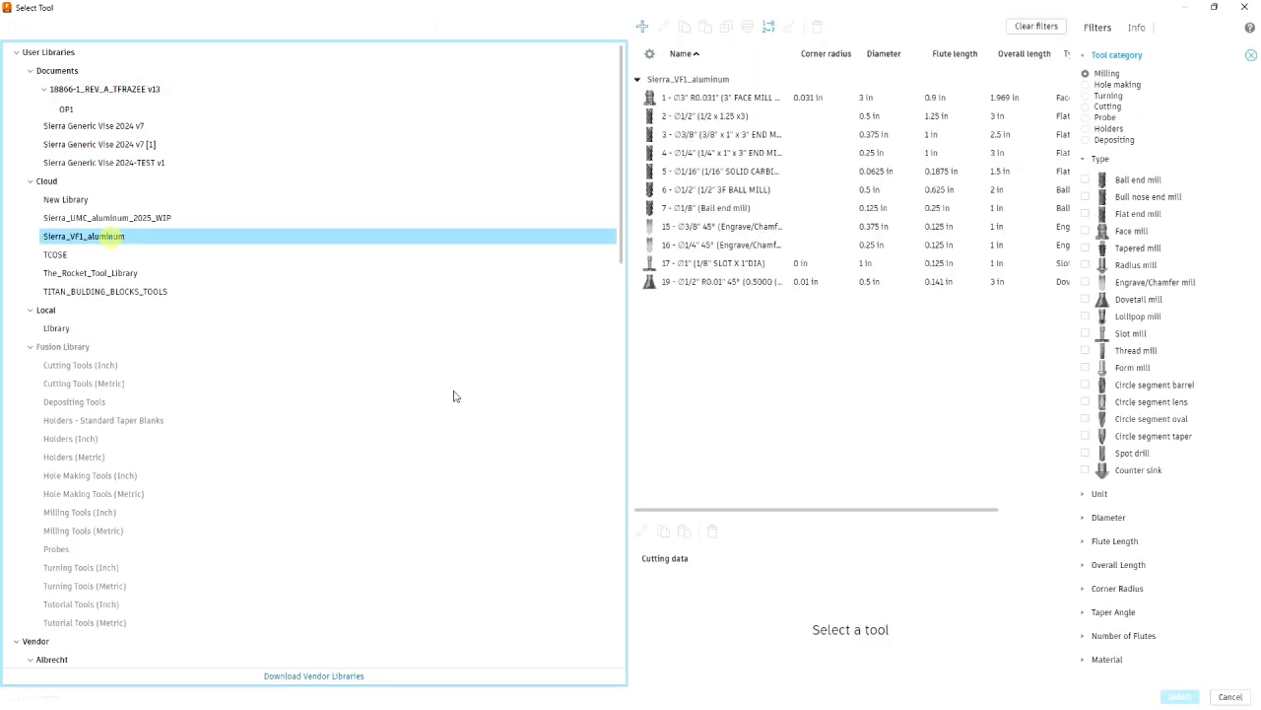
click(699, 116)
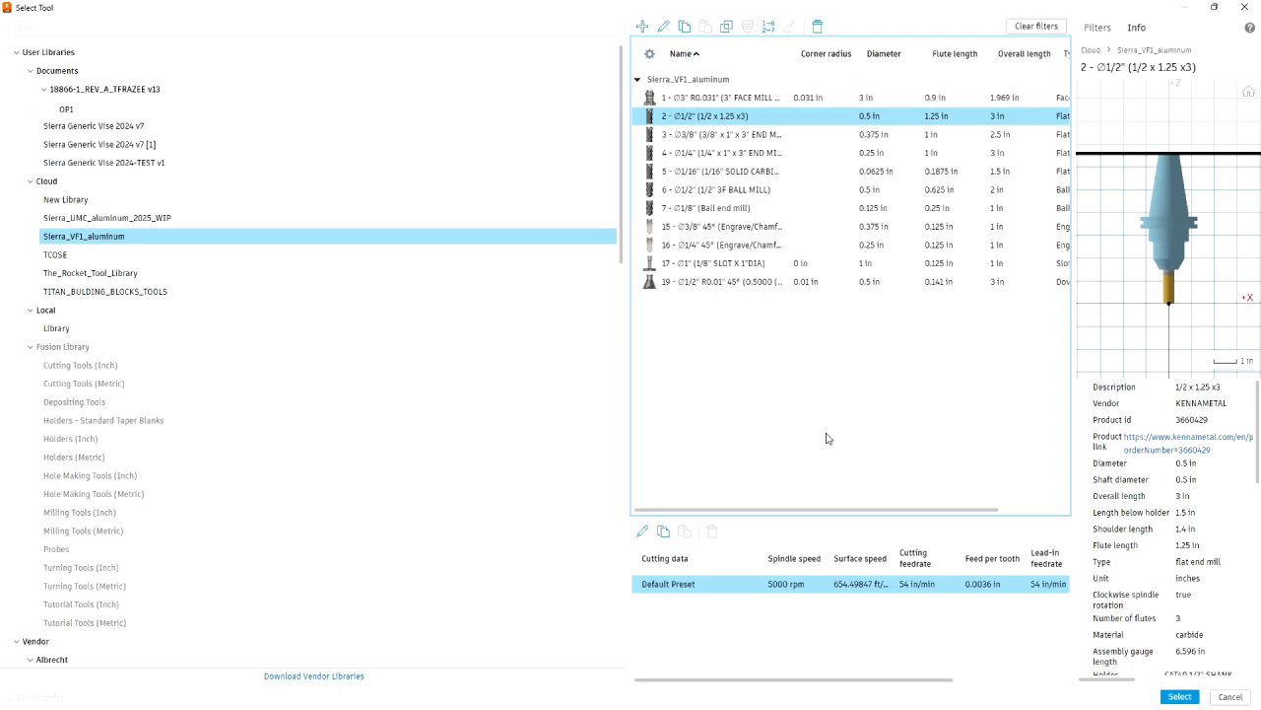
click(1174, 697)
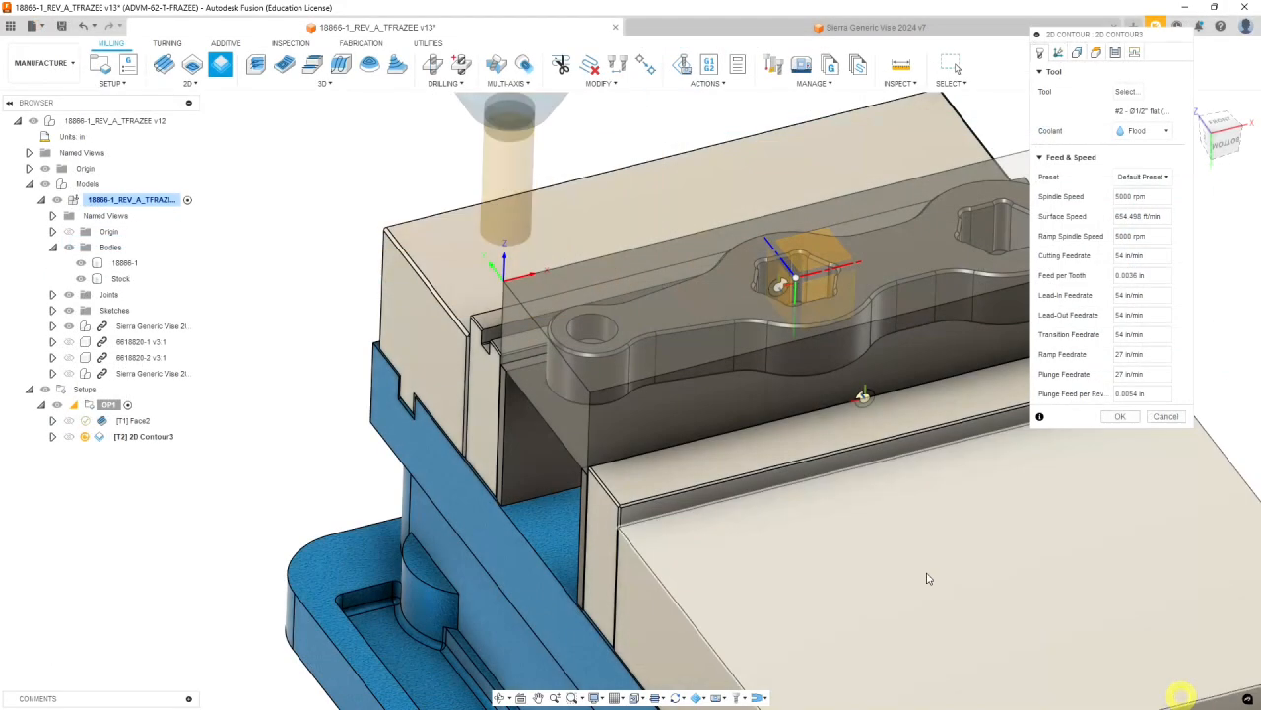
scroll(754, 440, down, 5)
scroll(907, 370, up, 4)
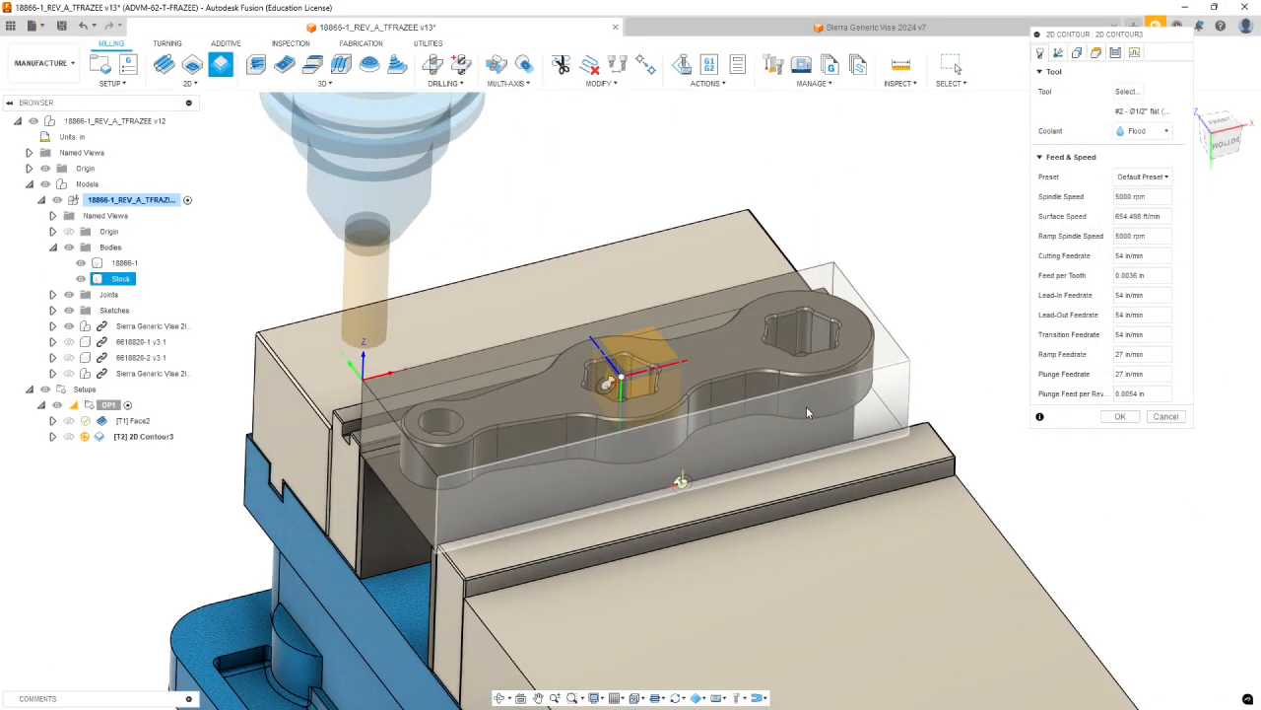
scroll(651, 419, up, 2)
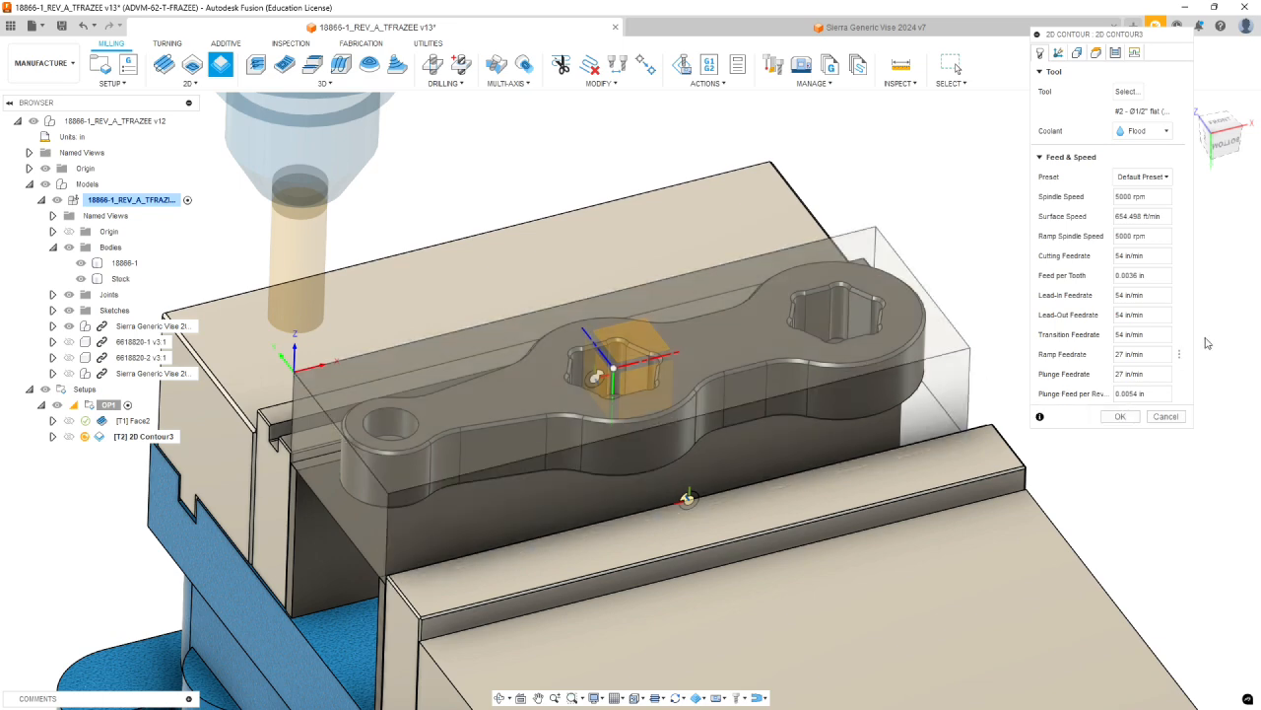
Hide the stock body and select the closed chain around the wrench part's lower outer edge as the contour geometry
click(1059, 52)
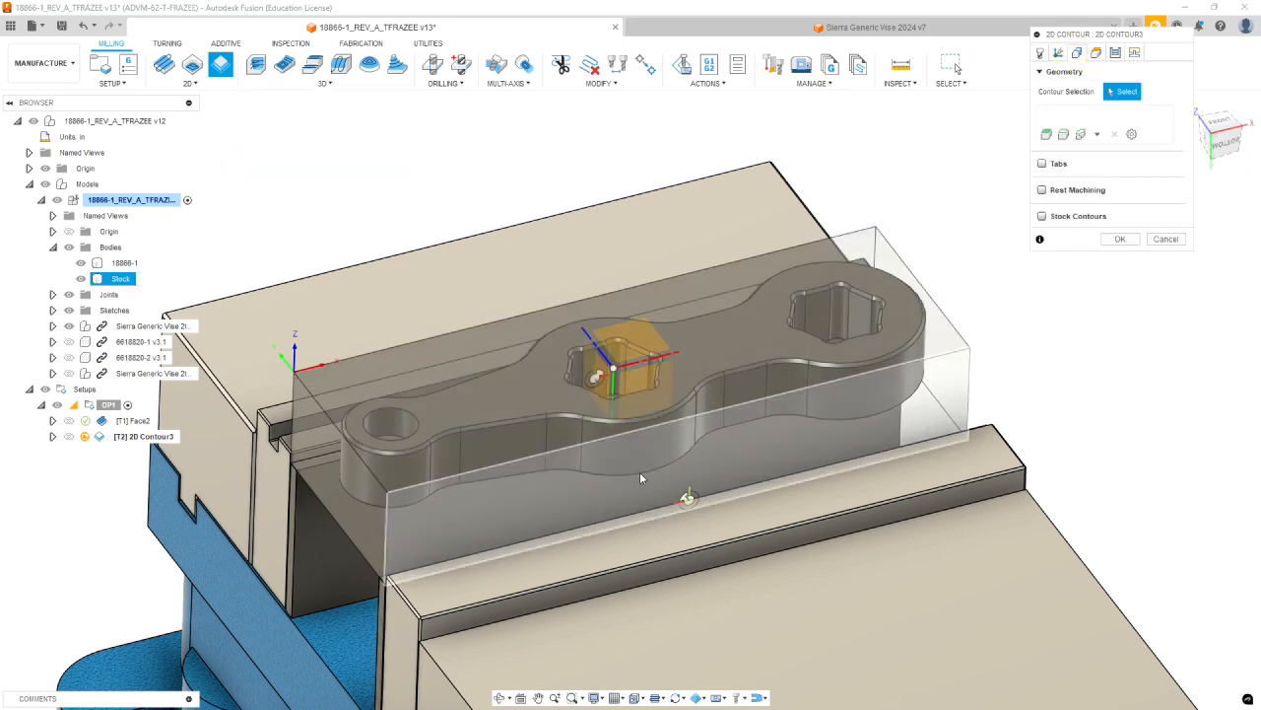
scroll(629, 473, up, 5)
scroll(630, 473, down, 4)
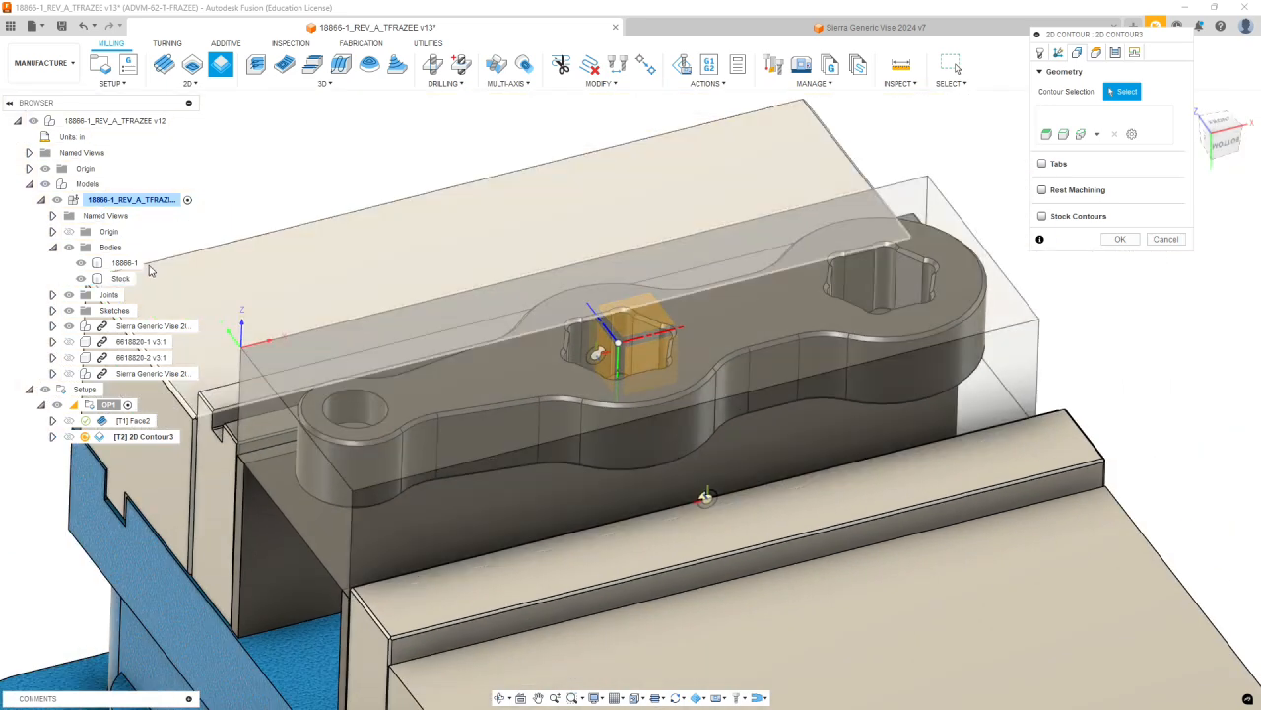
click(81, 279)
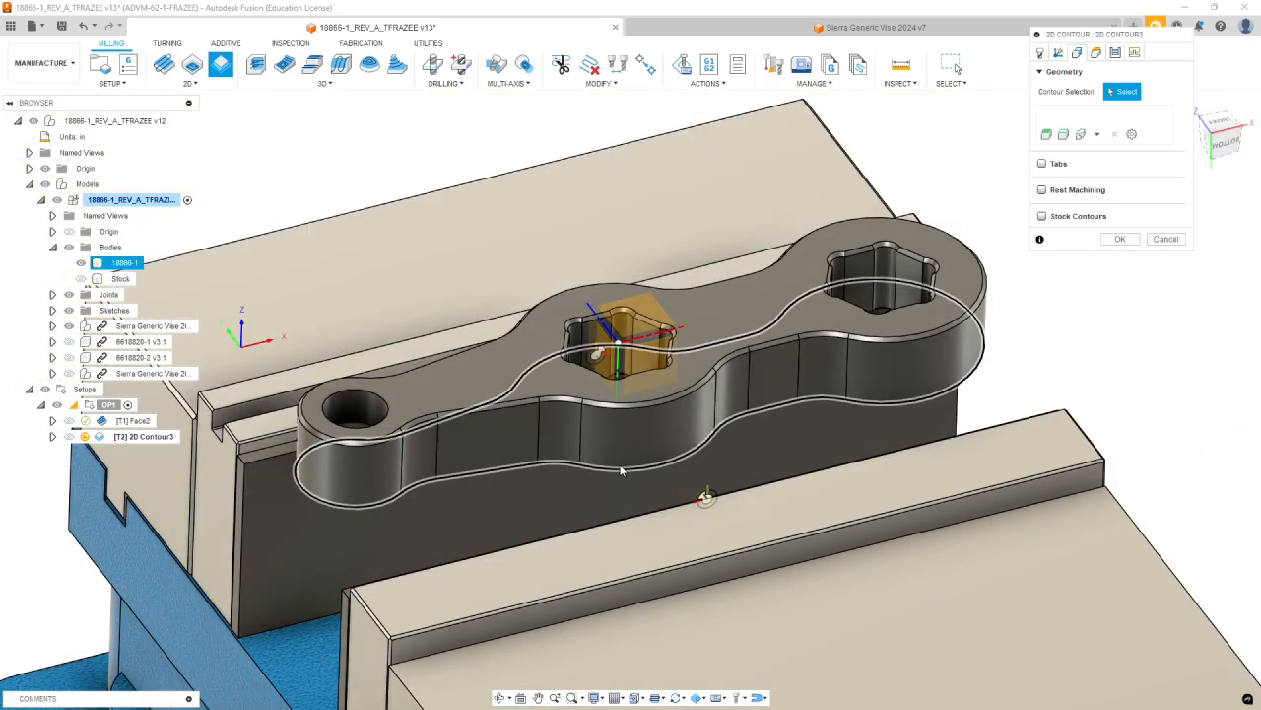
click(618, 467)
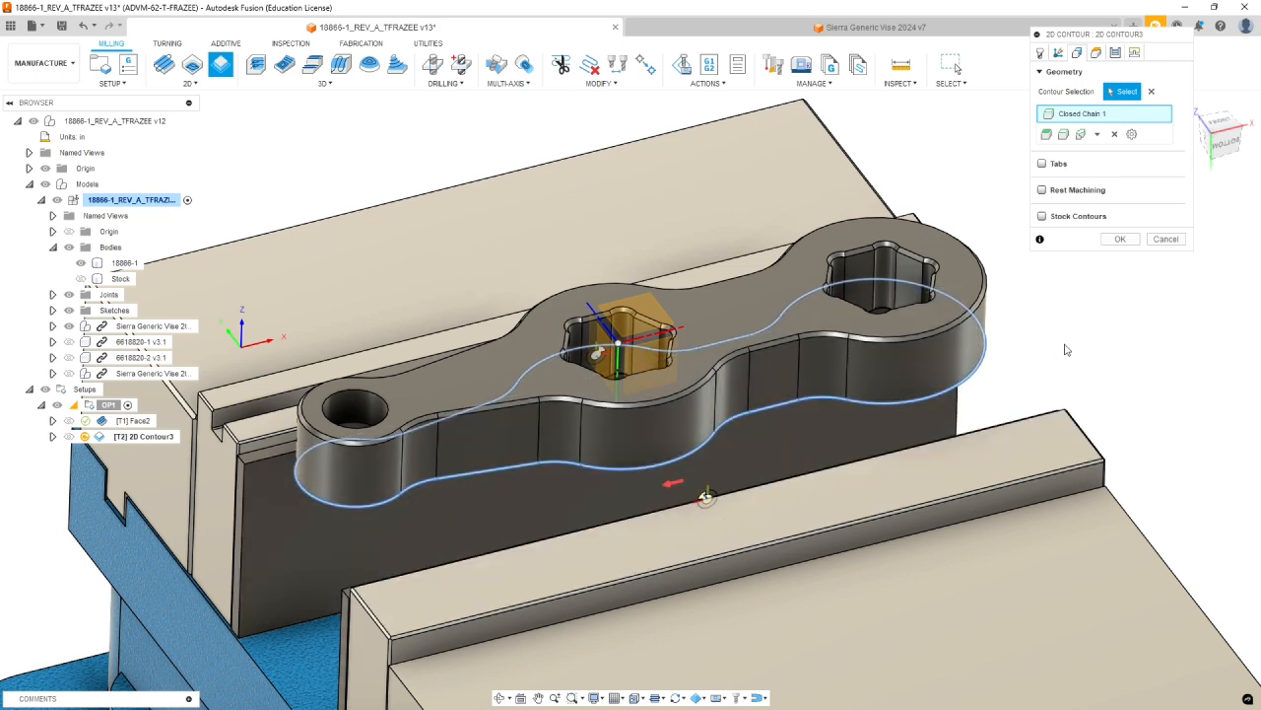
Base the contour's top height on the model top instead of the stock top, and exclude the stock top from the retract height
click(1096, 55)
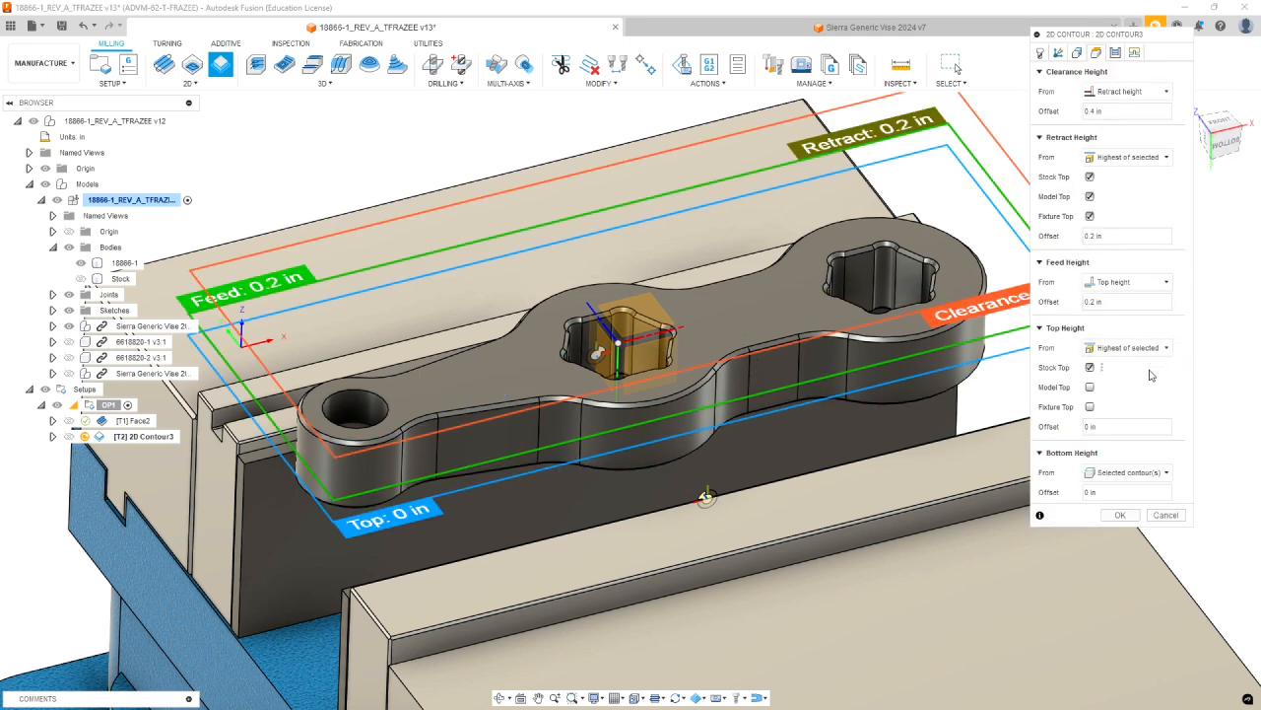
click(1091, 368)
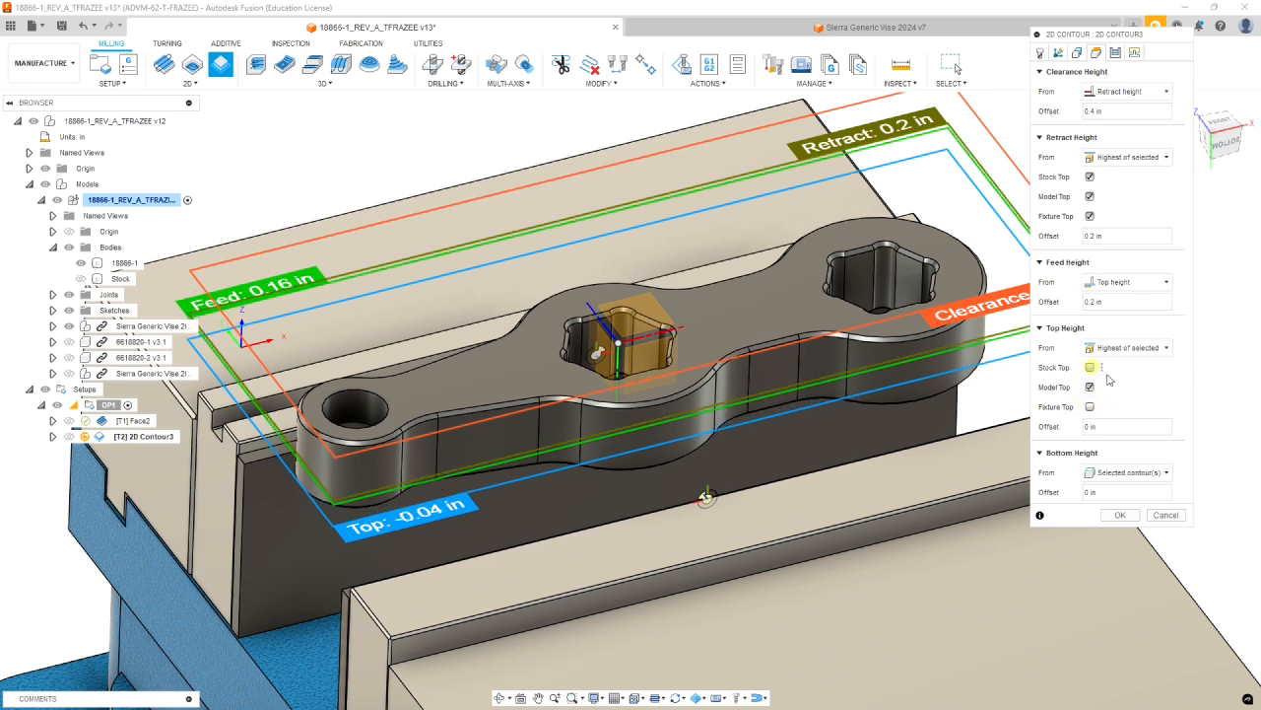
click(1090, 177)
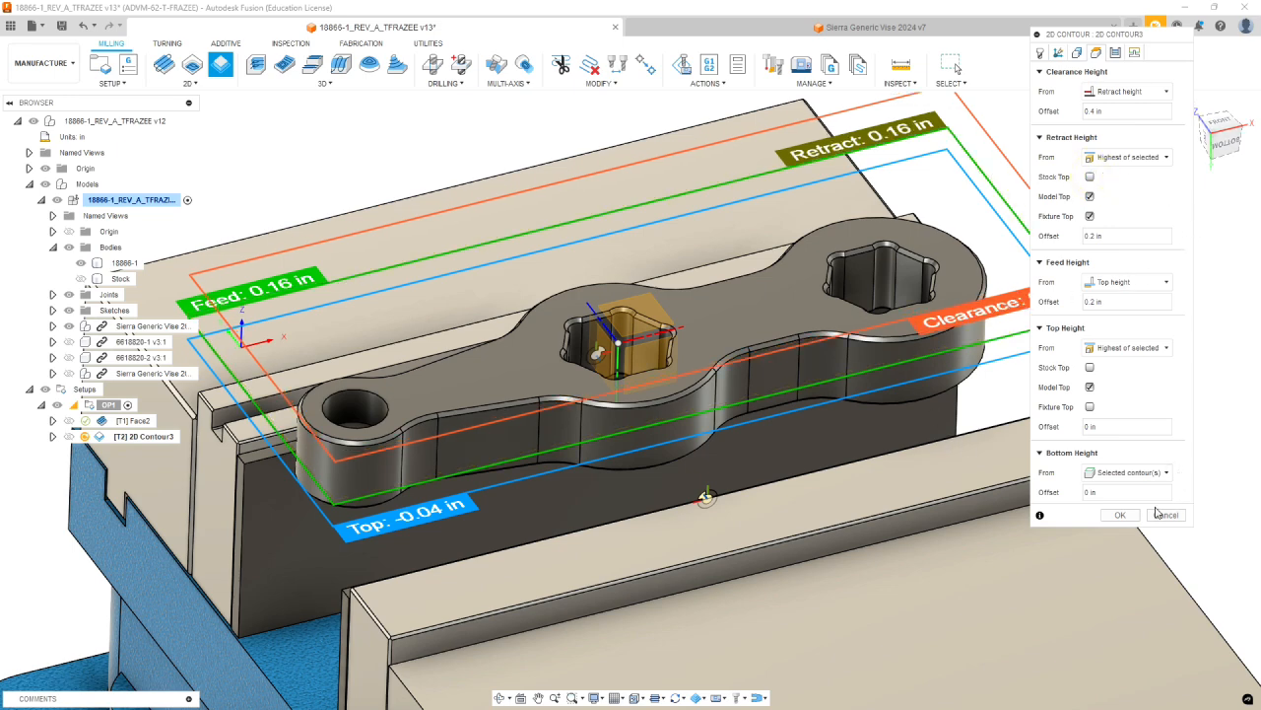
Try referencing the bottom height to a selection of the wrench's underside face
shift+middle_drag(789, 486, 720, 433)
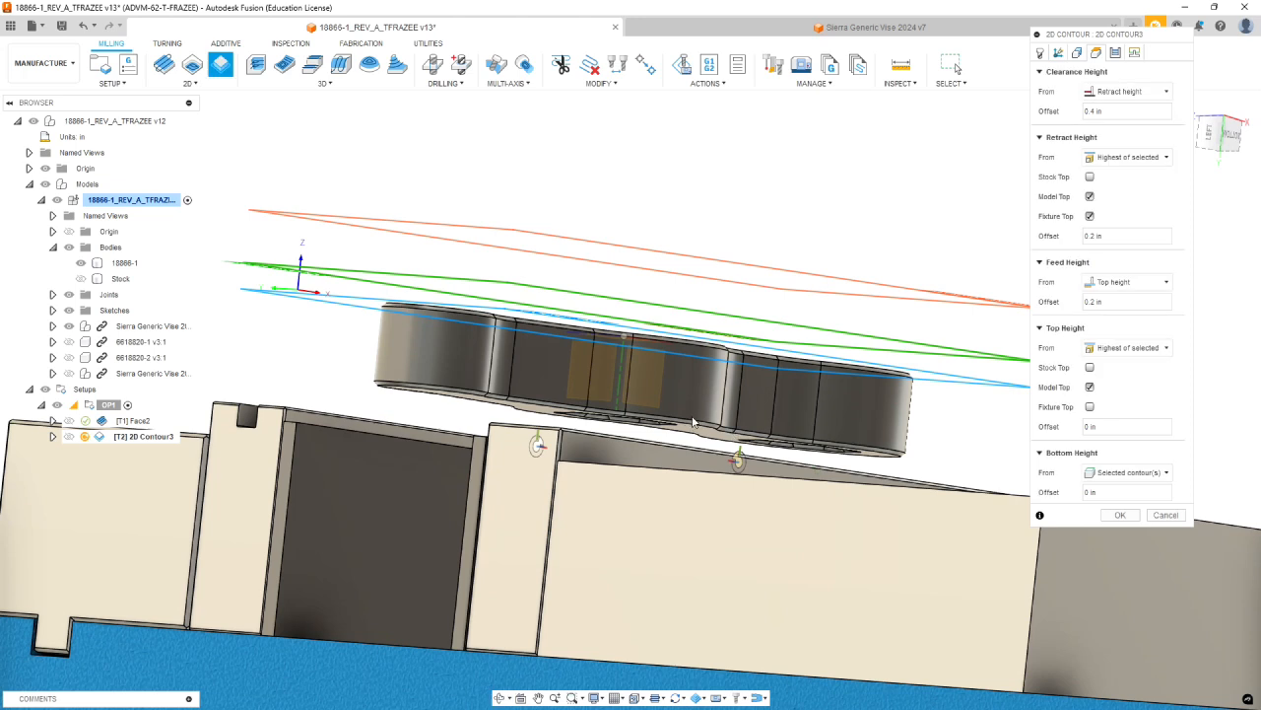
click(1167, 474)
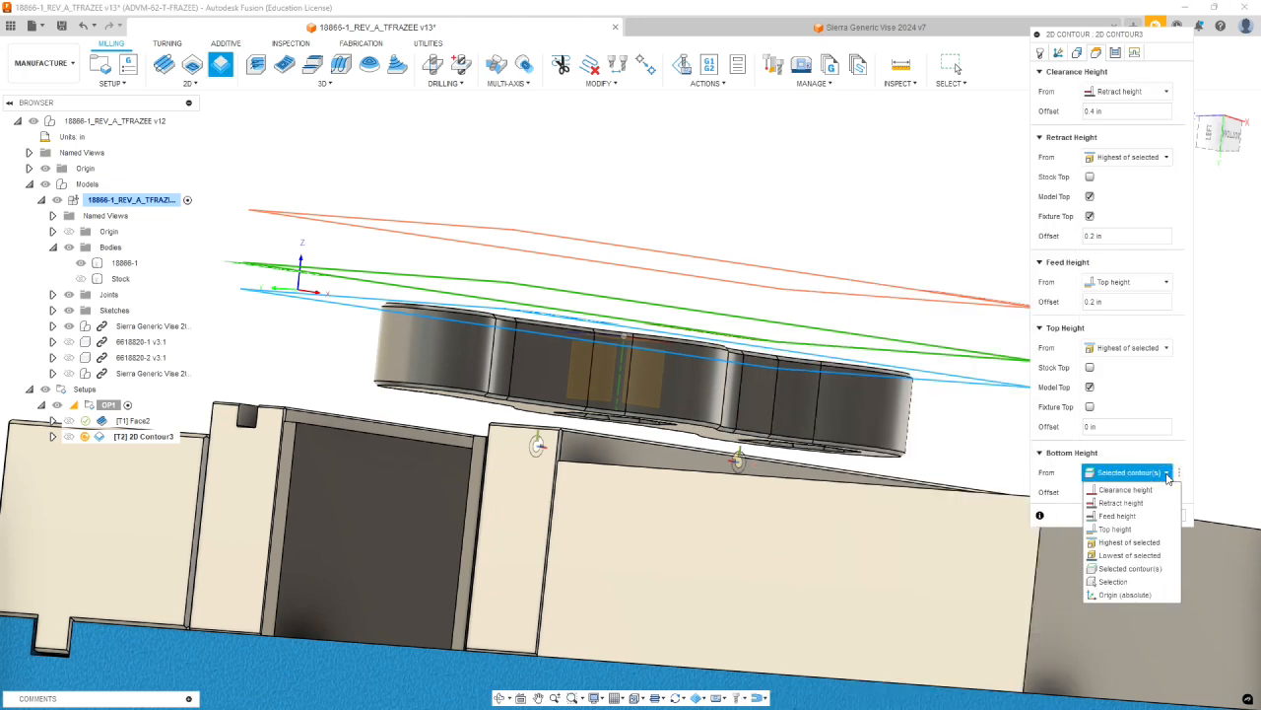
click(1116, 582)
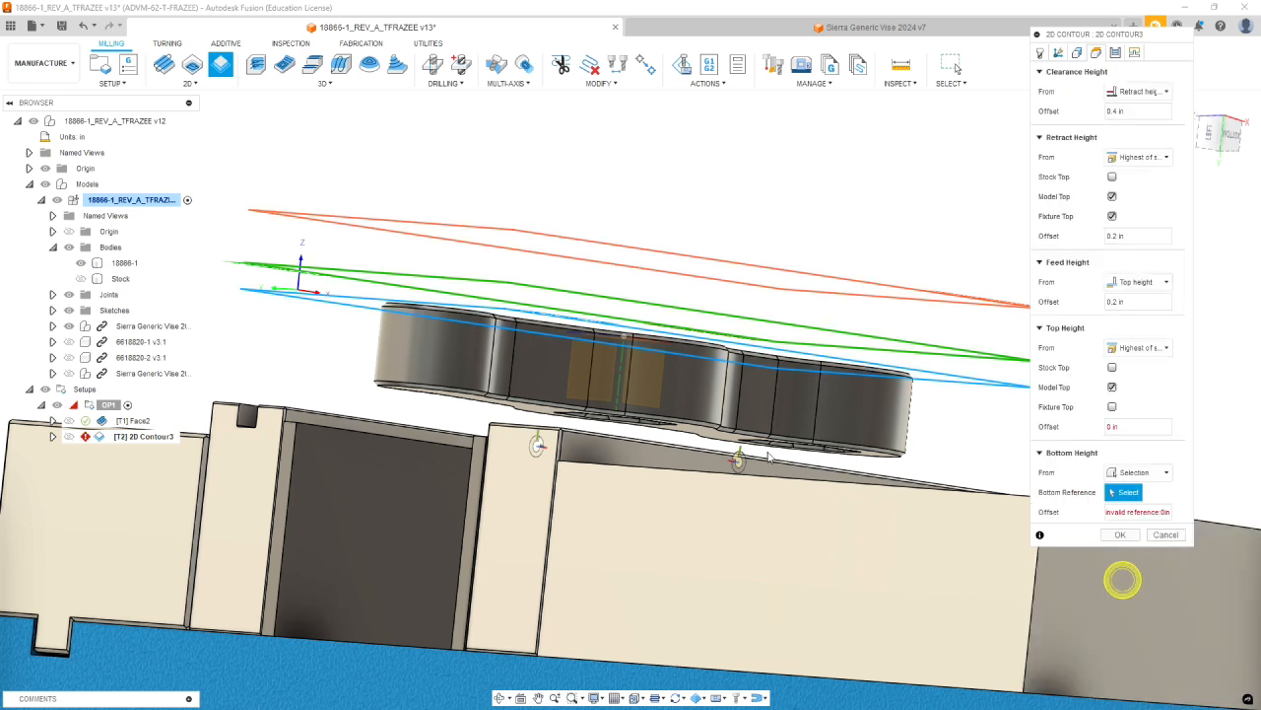
click(718, 440)
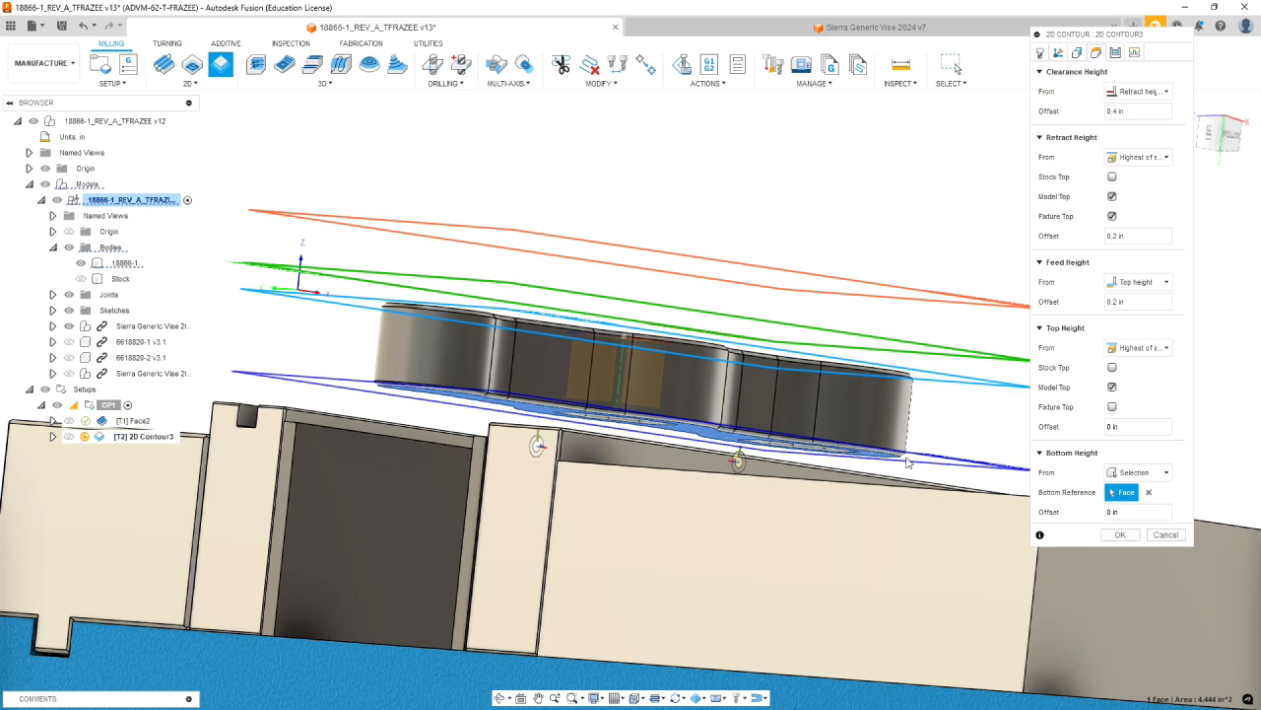
Set the bottom height to Lowest of selected, referencing only the model bottom with a 0 in offset
click(1162, 473)
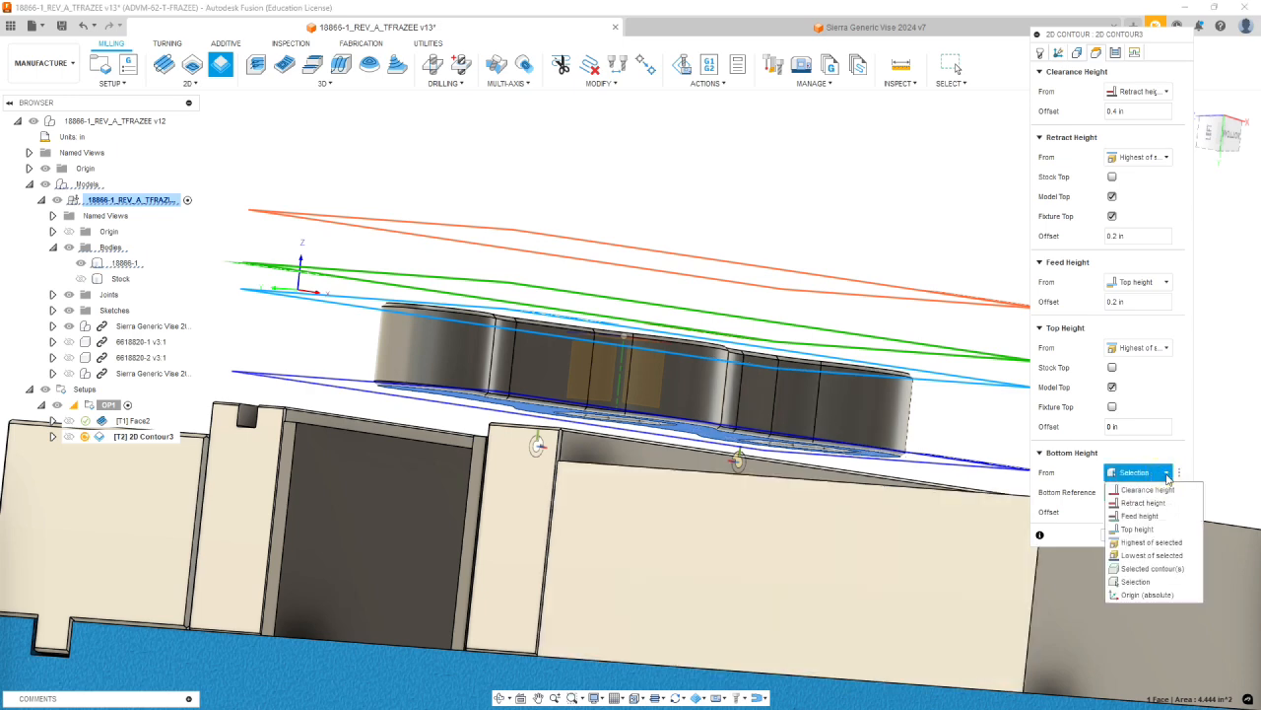
click(1155, 555)
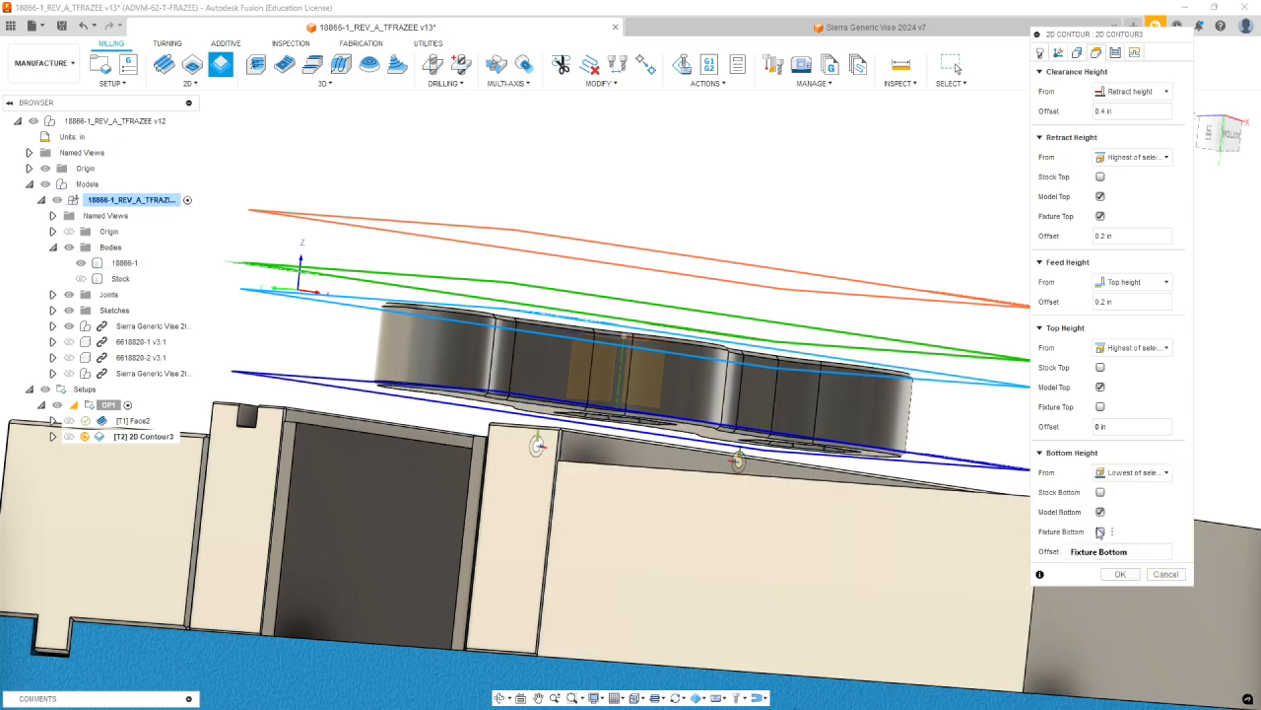
shift+middle_drag(846, 419, 642, 367)
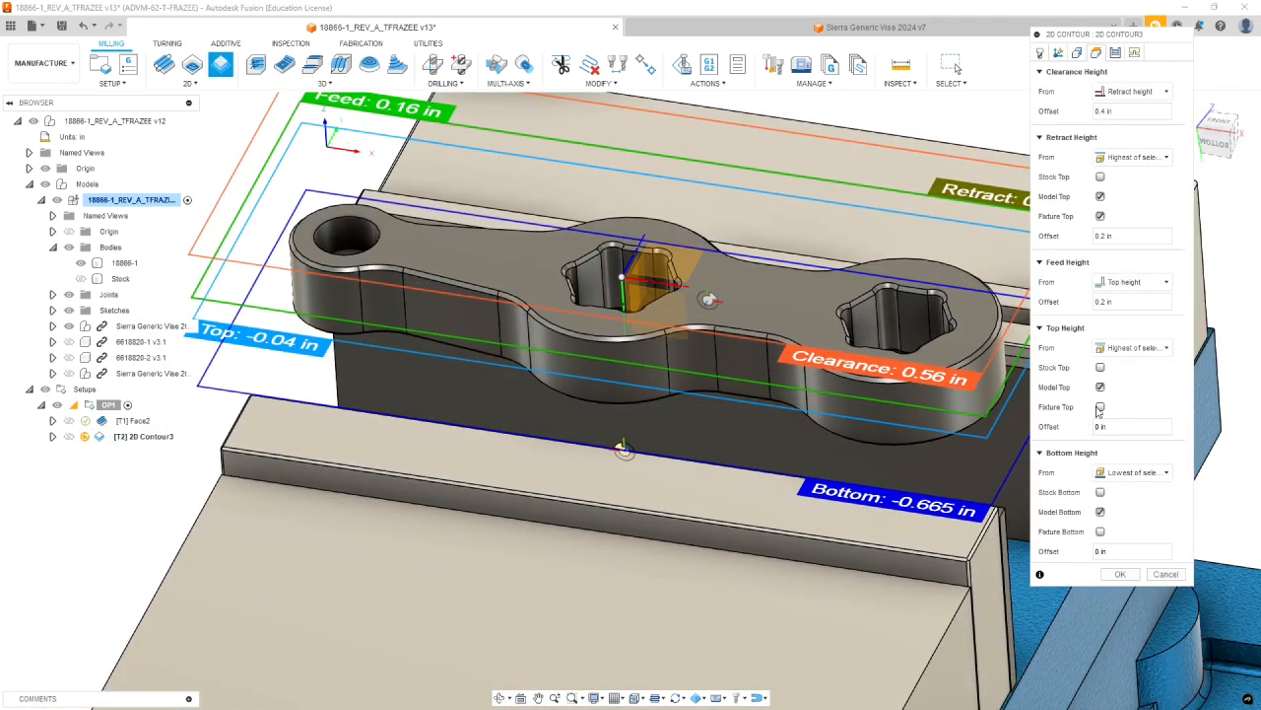
Set the contour passes' compensation type to Wear
click(1114, 52)
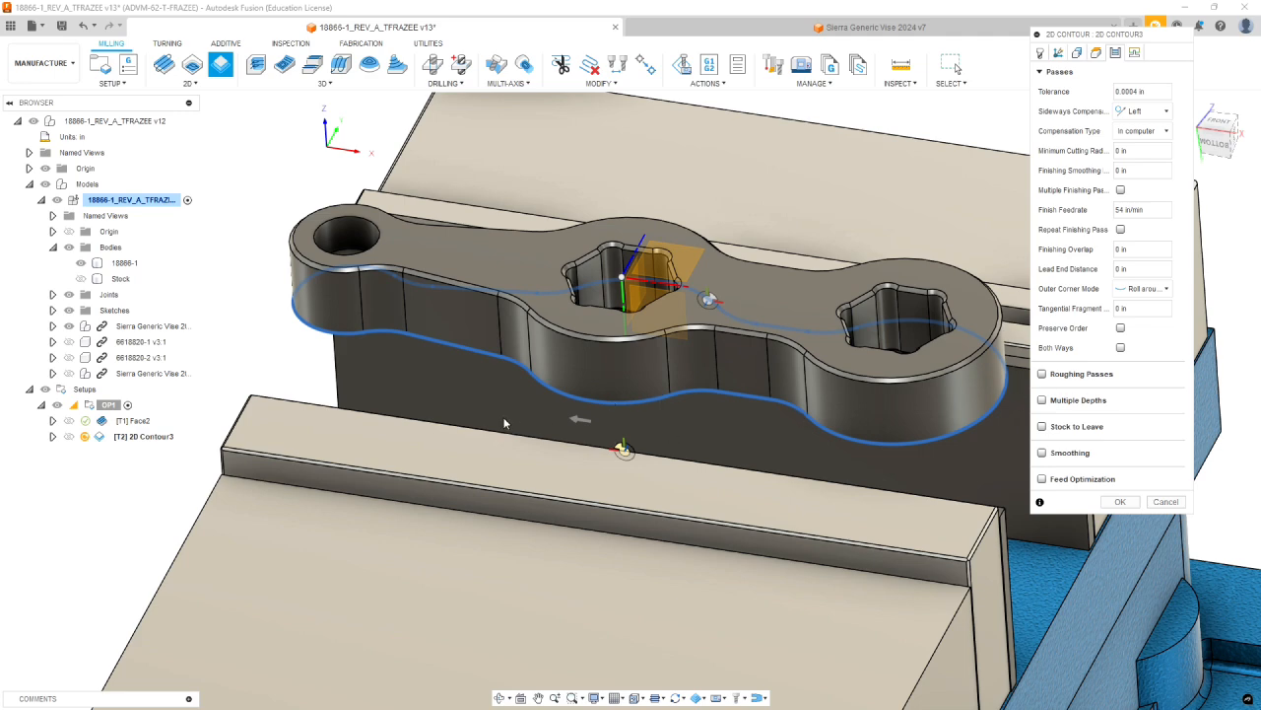
shift+middle_drag(703, 425, 618, 527)
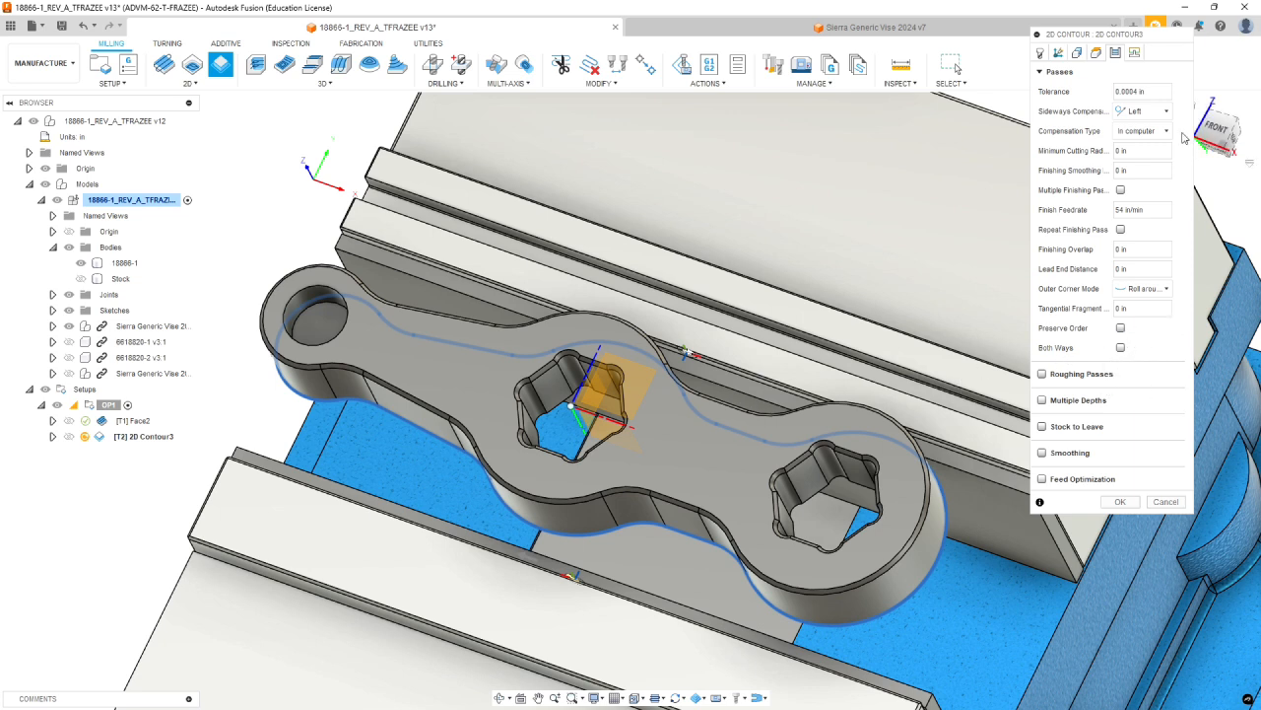
click(1144, 131)
click(1146, 177)
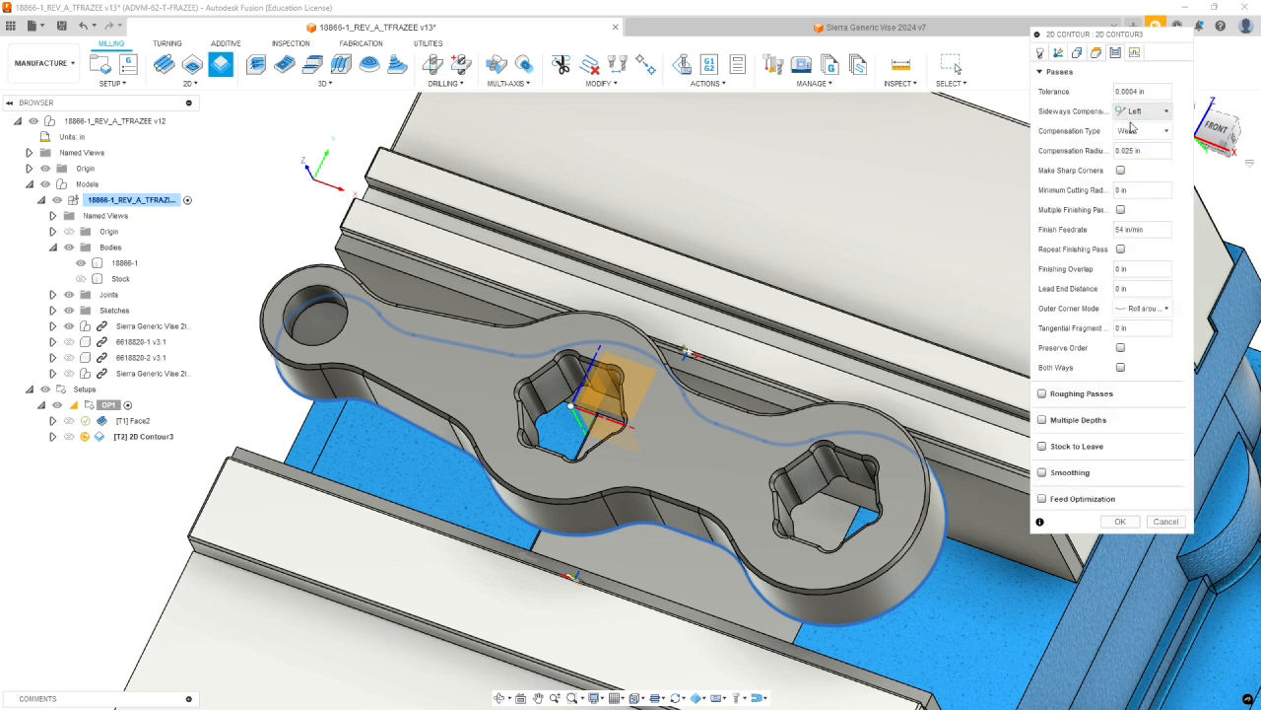
Enable roughing passes with a maximum stepover of 0.4 in and 2 stepovers
click(1042, 394)
click(1143, 452)
text(.4)
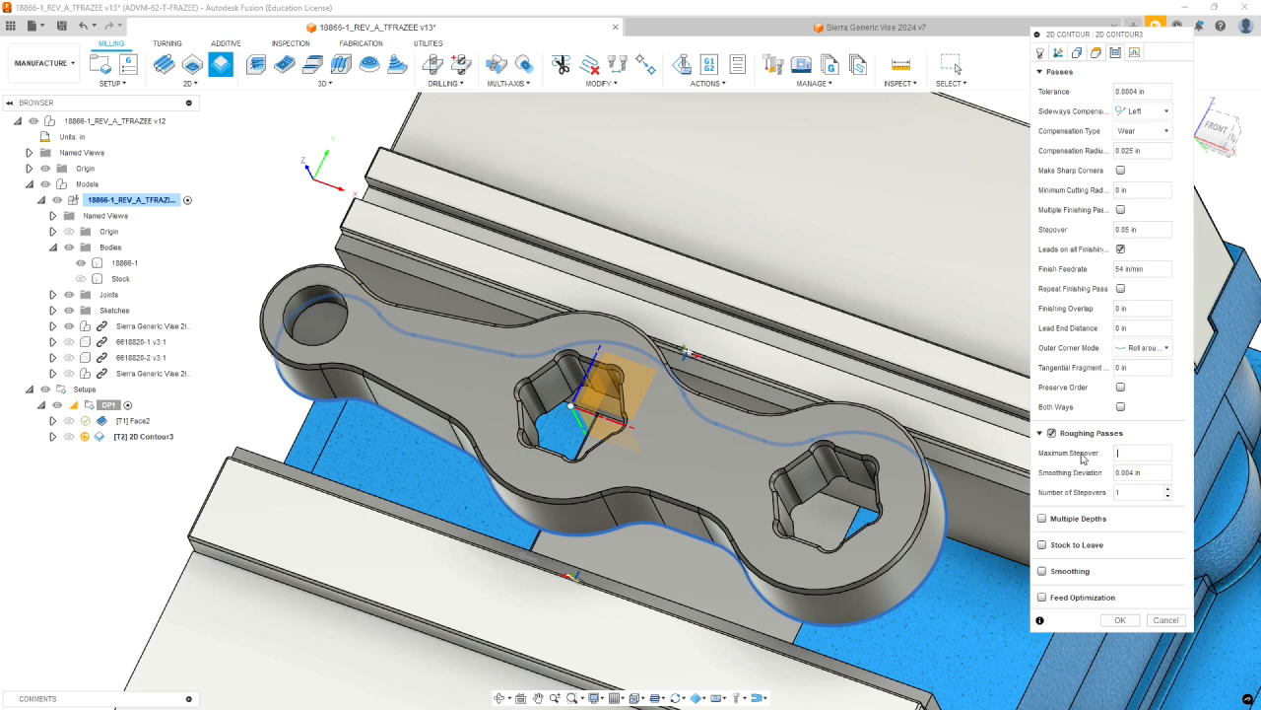
click(1167, 488)
Enable multiple depths with 0.25 in maximum roughing stepdown, 1 finishing stepdown of 0.01 in, finishing only at final depth, and even stepdowns
click(1043, 518)
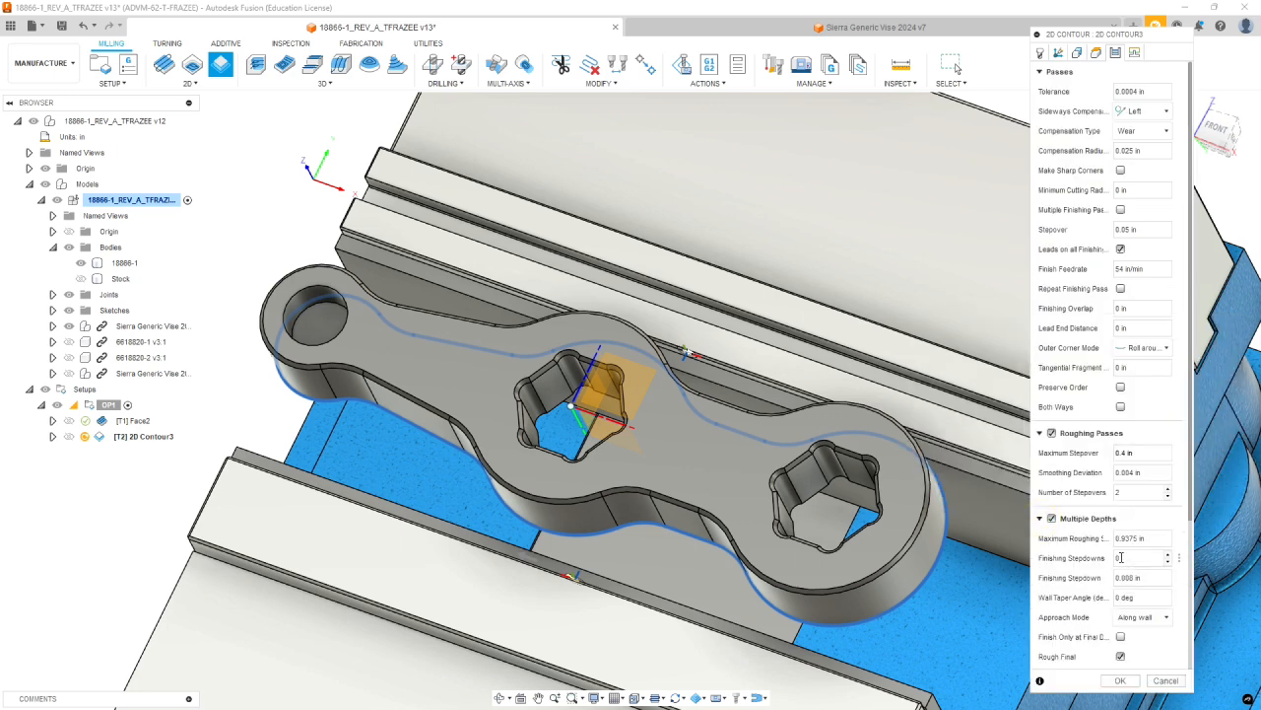
click(1144, 538)
text(.25)
key(Tab)
text(1)
key(Tab)
key(BackSpace)
click(1121, 597)
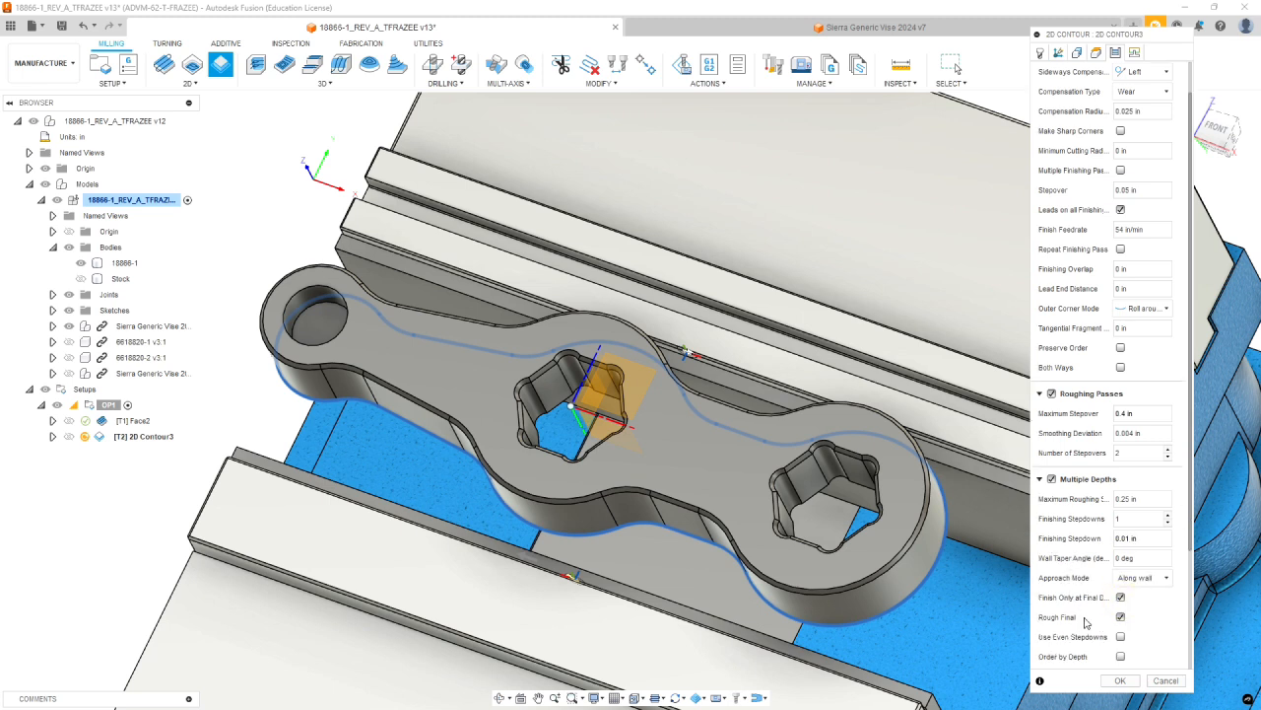
click(1121, 637)
Set the finishing stepover of the contour passes to 0.02 in
scroll(1112, 460, up, 1)
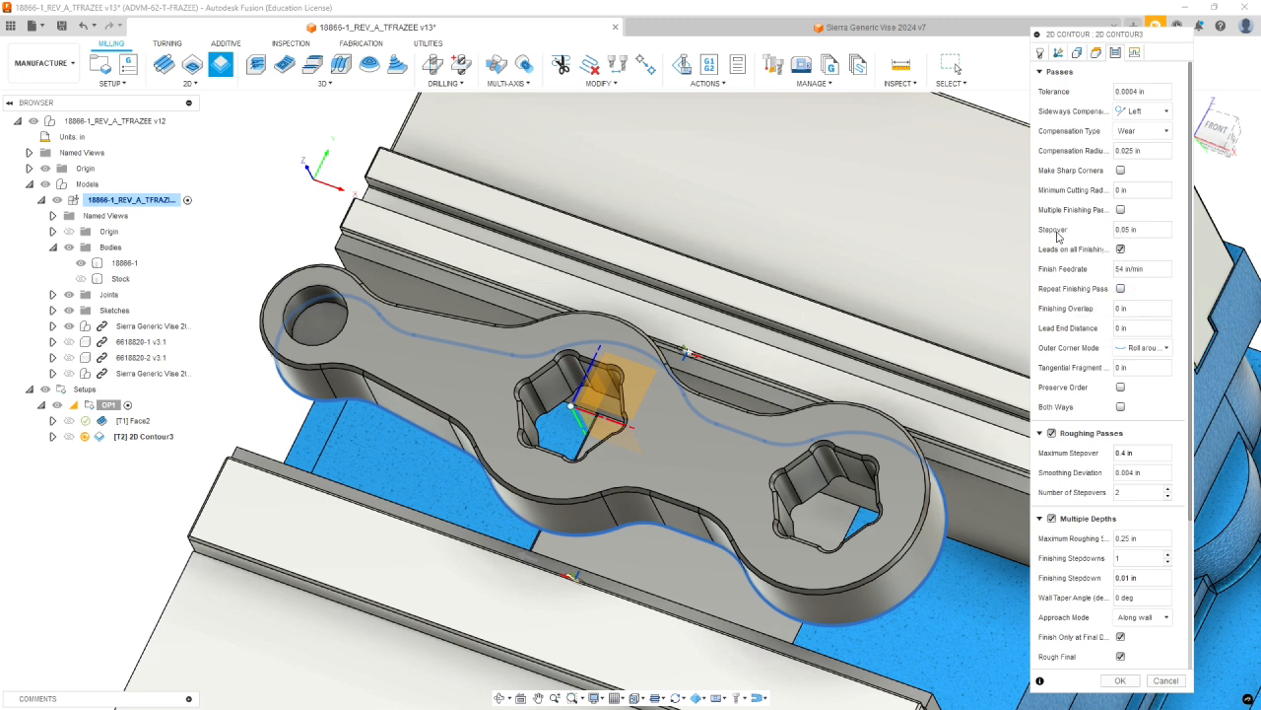
drag(1143, 229, 1126, 229)
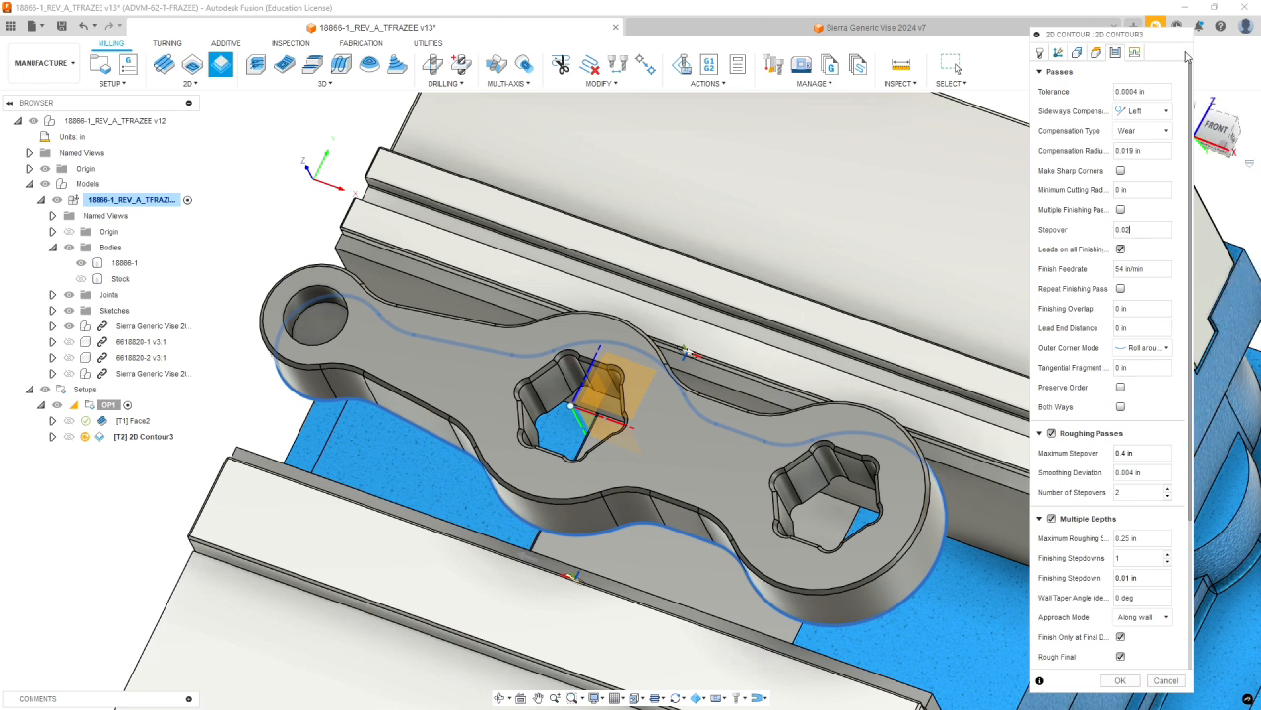
Enable Keep Tool Down in the linking settings and set the vertical lead-in radius to 0 in
click(1134, 52)
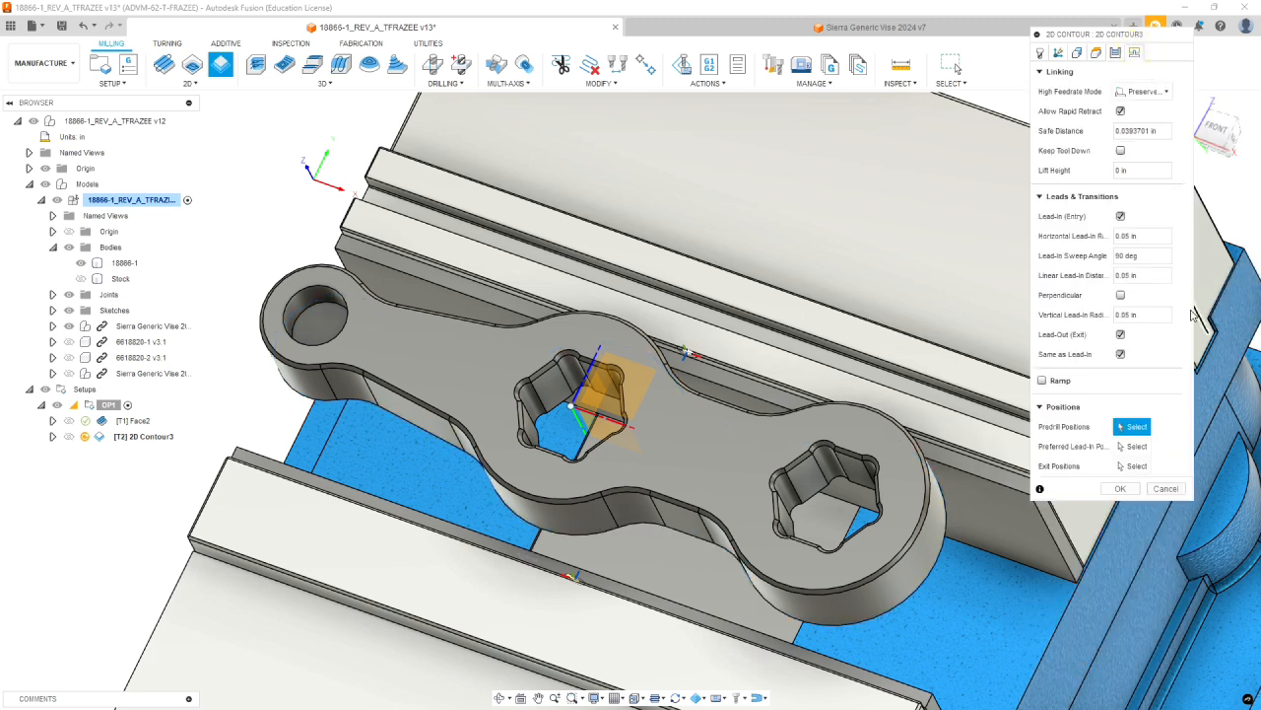
click(1119, 151)
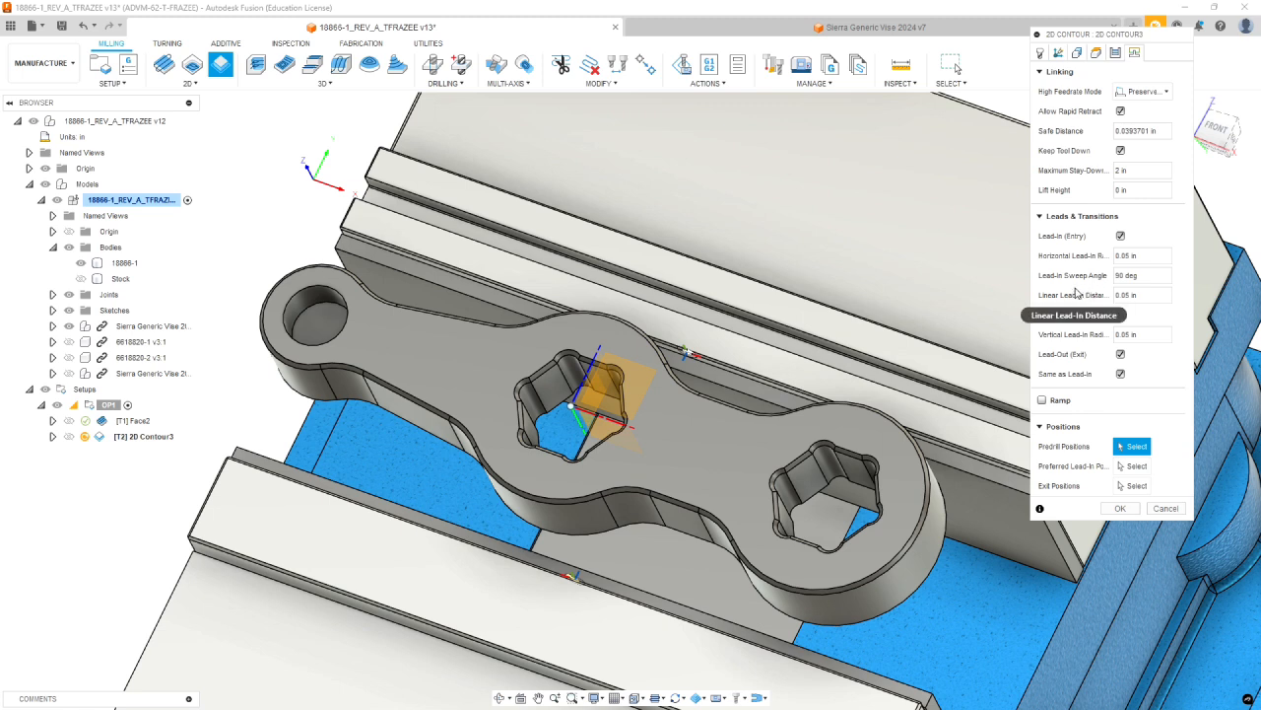
click(1133, 333)
Choose a point on the outer edge of the wrench's large end as the preferred lead-in position, and generate the 2D contour toolpath
shift+middle_drag(1010, 307, 1001, 343)
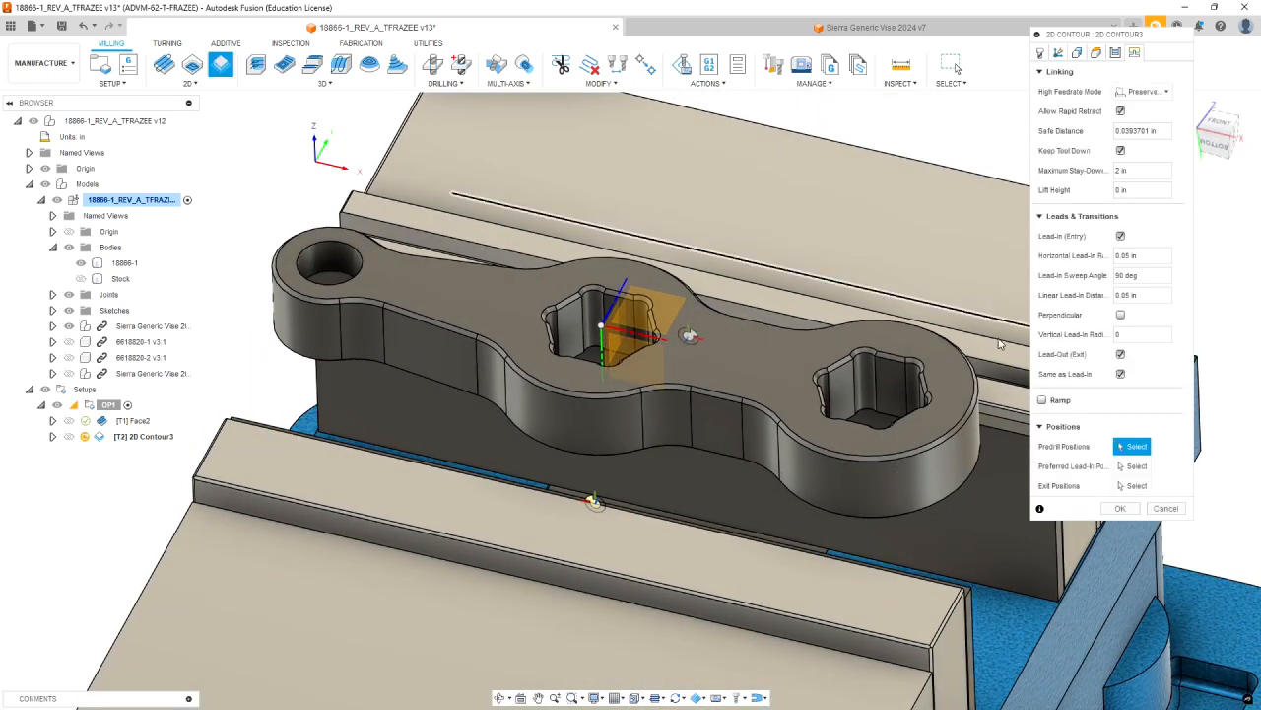
click(1134, 465)
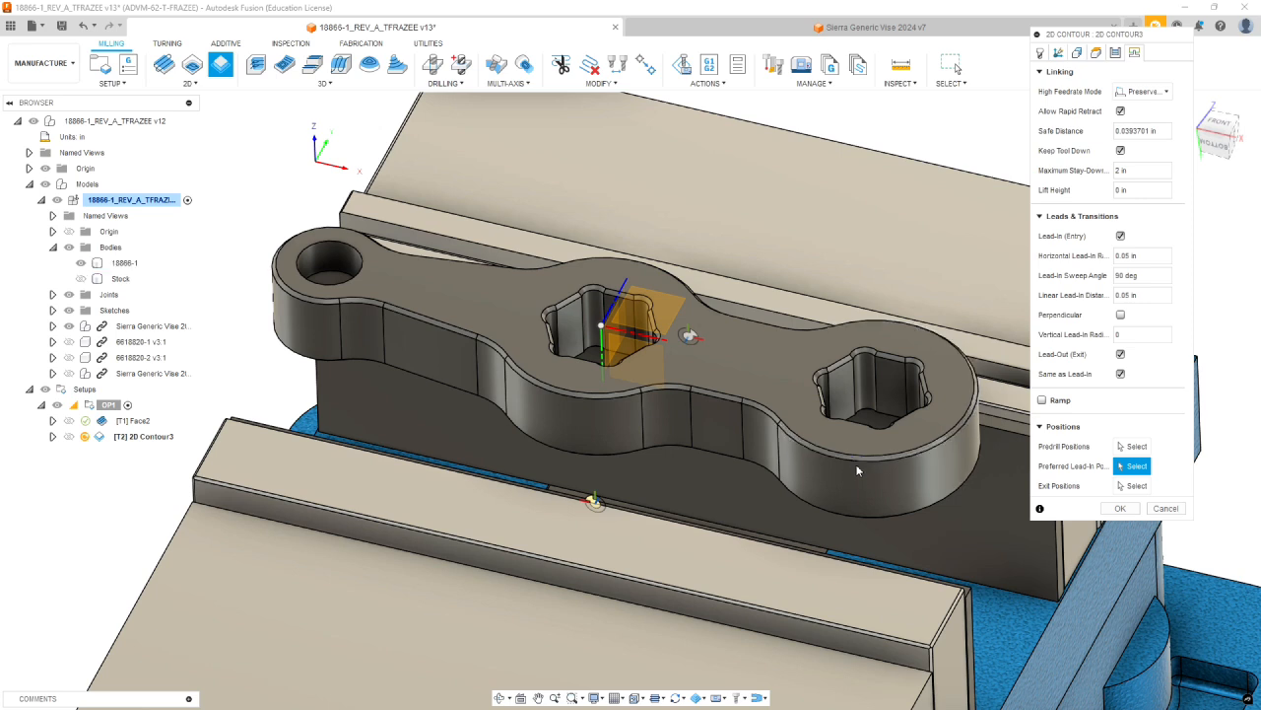
click(972, 417)
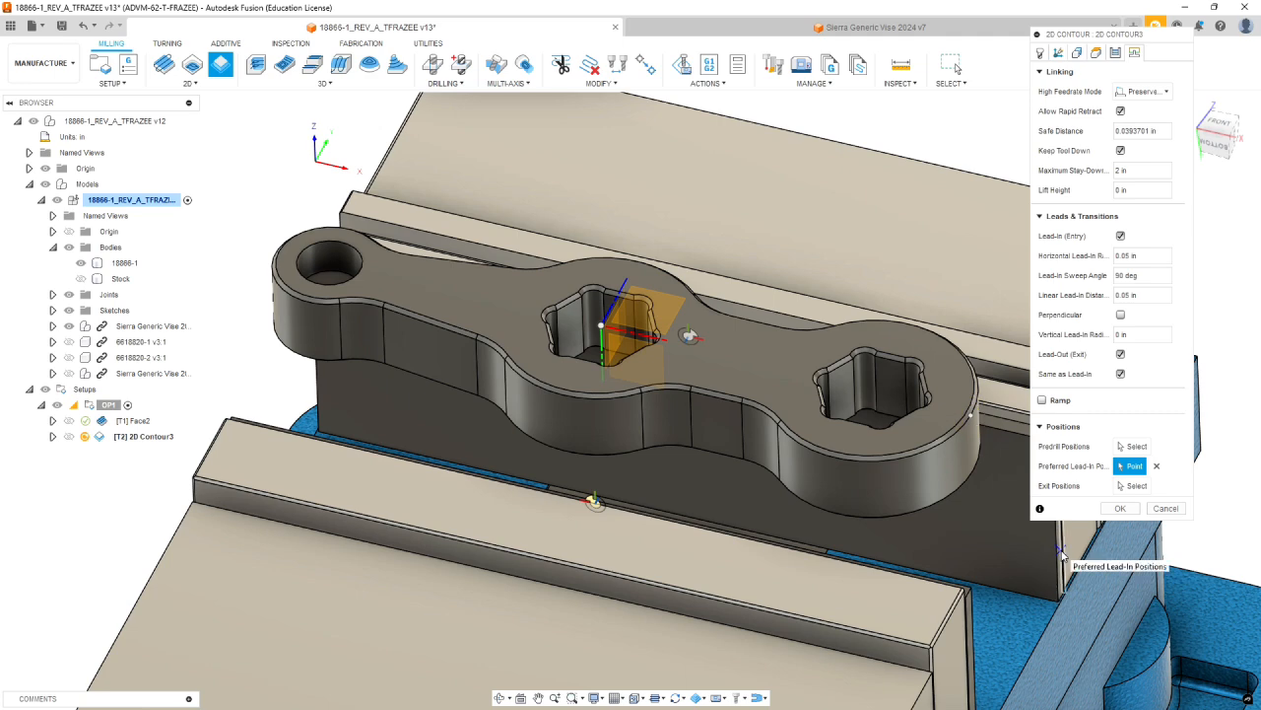
click(1123, 509)
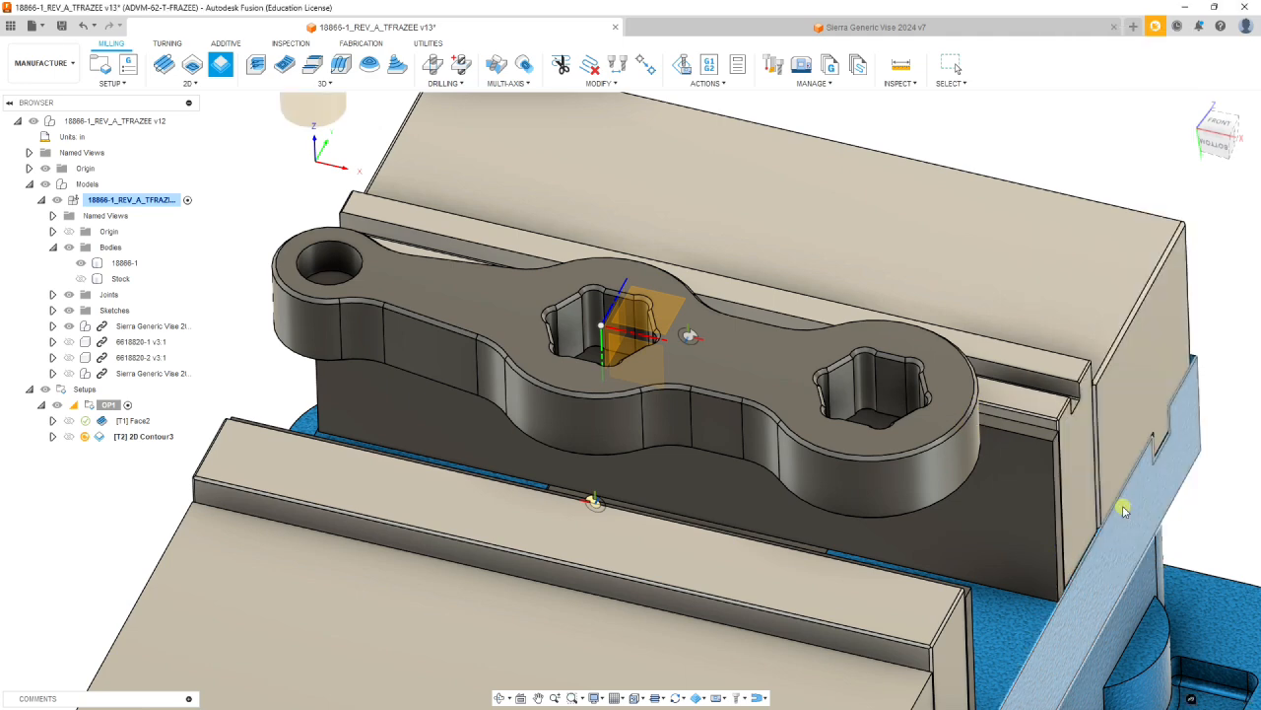
Set the maximum roughing stepover of the existing 2D contour operation to 0.25 in and regenerate its toolpath
shift+middle_drag(1098, 502, 1107, 527)
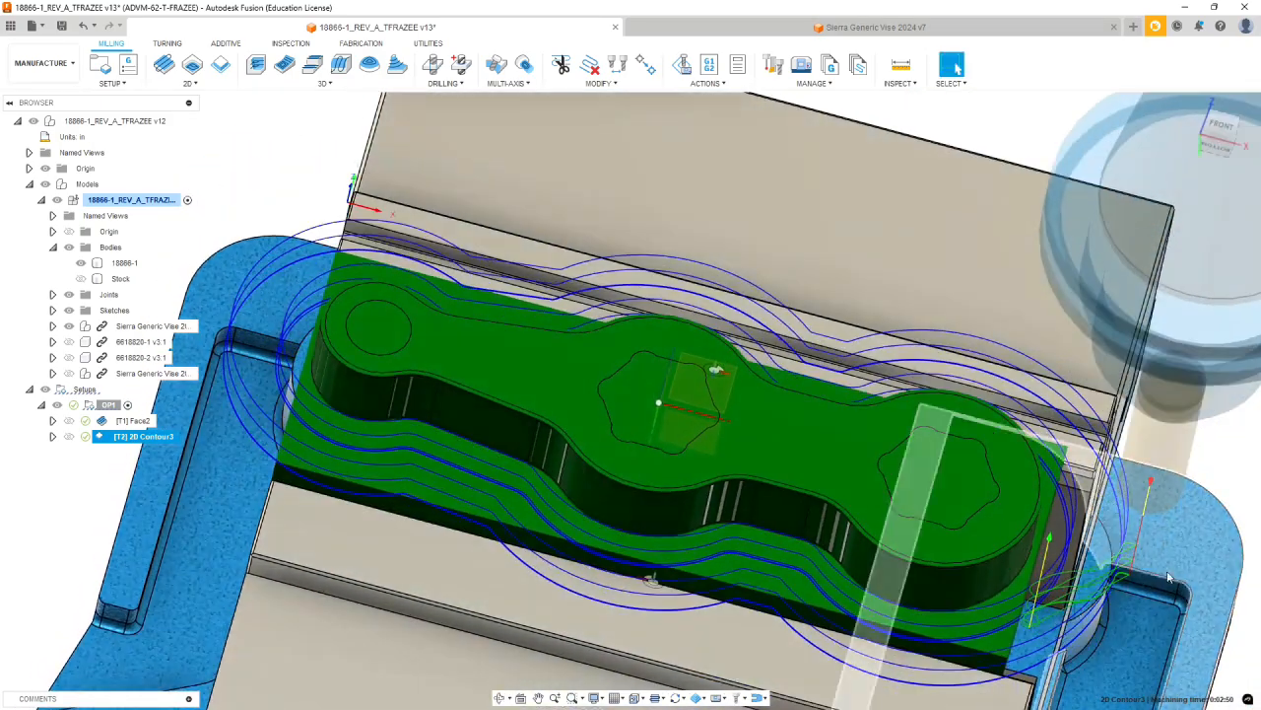
shift+middle_drag(1125, 571, 1087, 537)
mouse_move(765, 402)
shift+middle_down()
mouse_move(755, 389)
mouse_move(749, 417)
shift+middle_up()
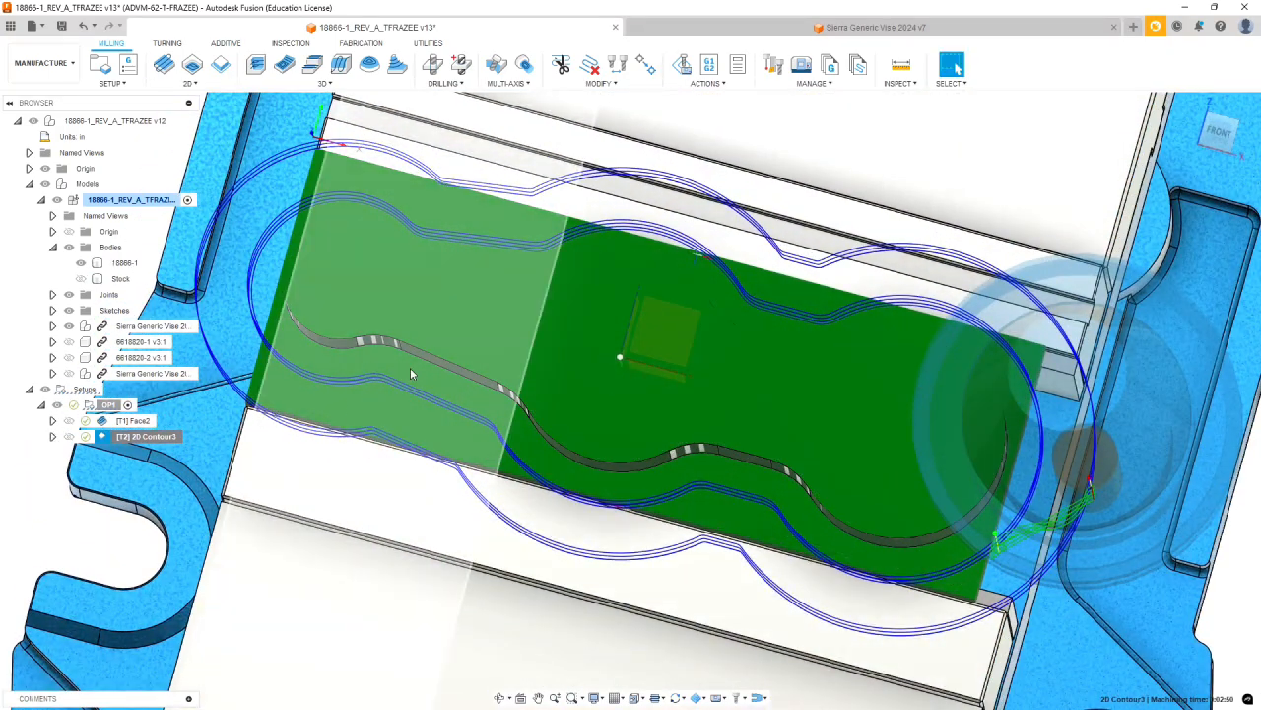
shift+middle_drag(713, 393, 729, 414)
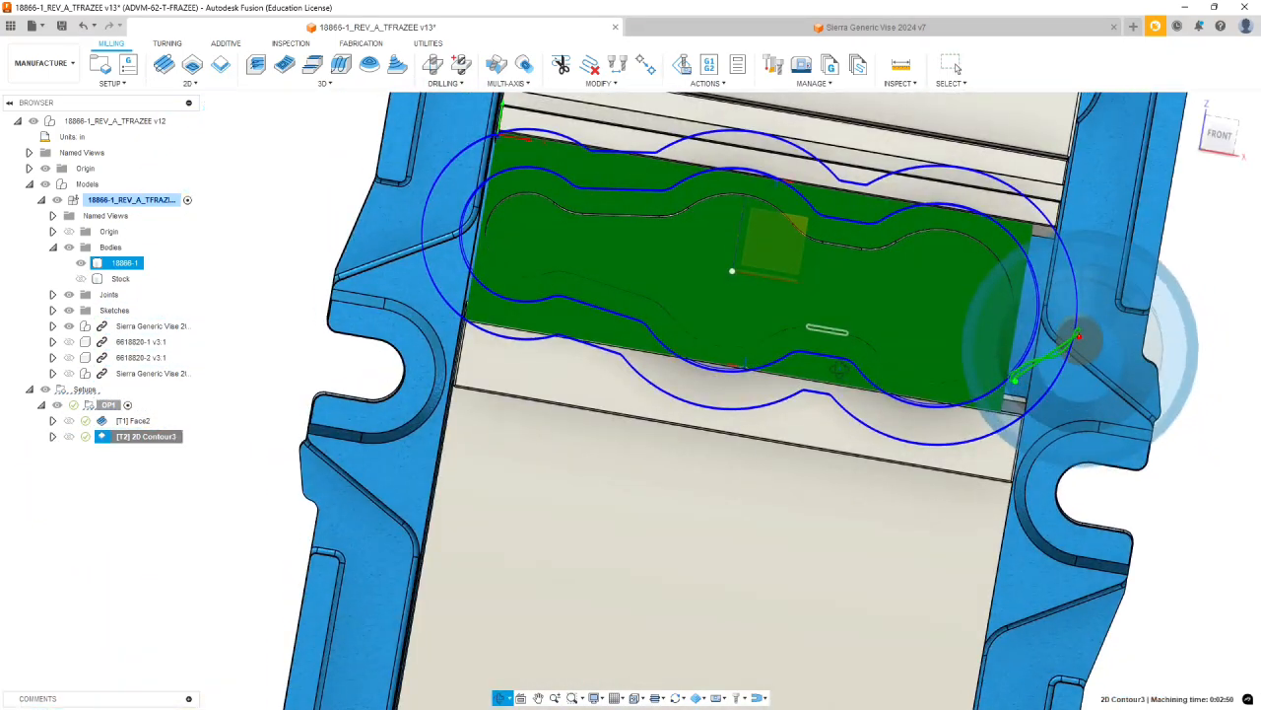
shift+middle_drag(839, 370, 840, 315)
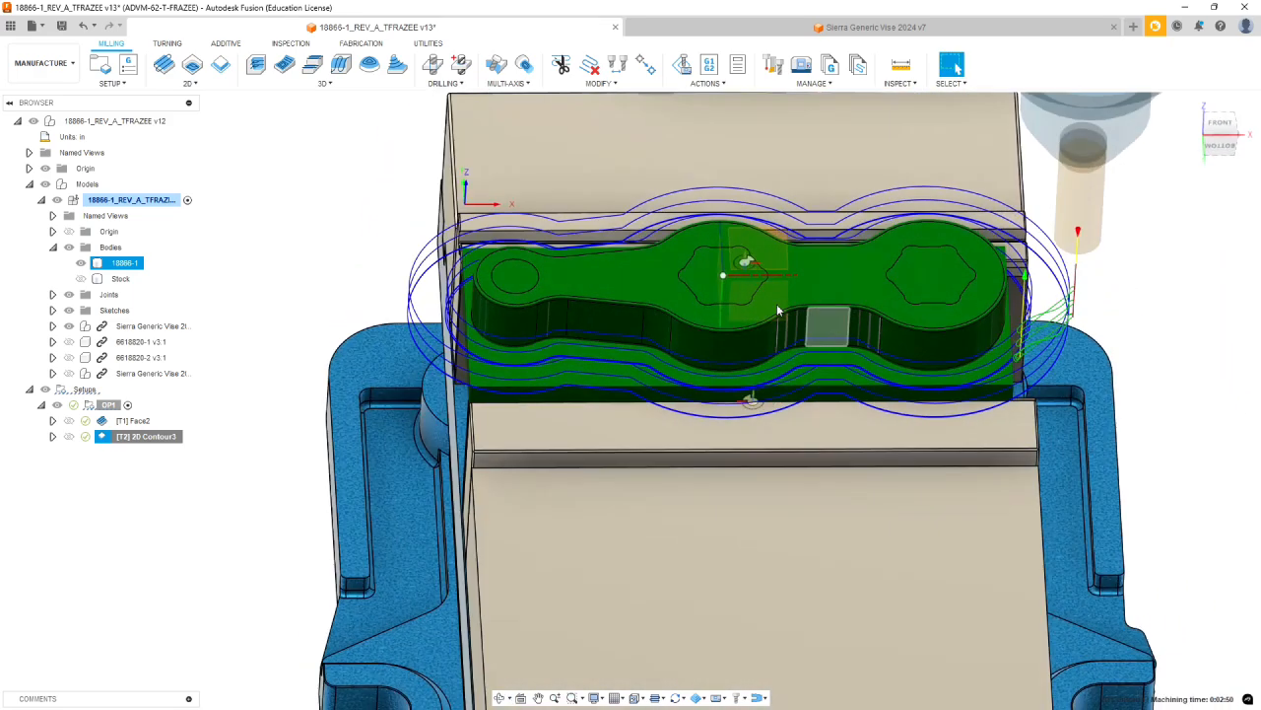
right_click(144, 436)
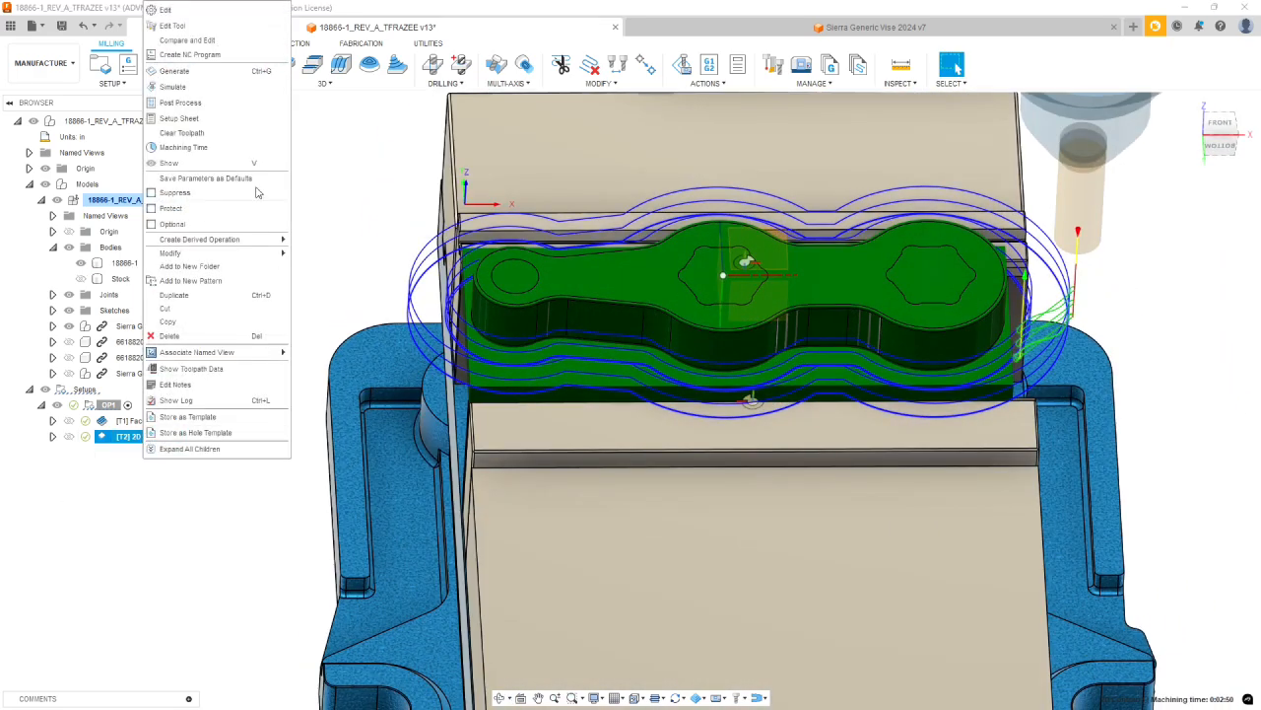
click(187, 10)
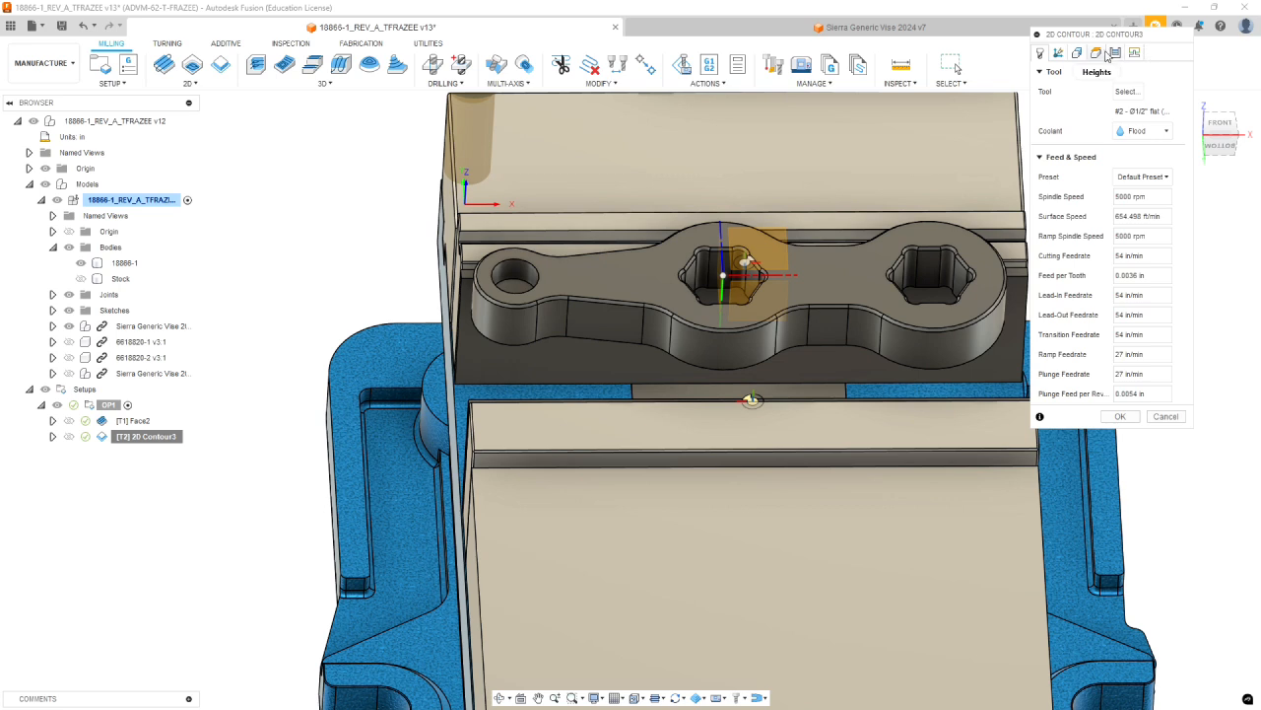
click(1116, 54)
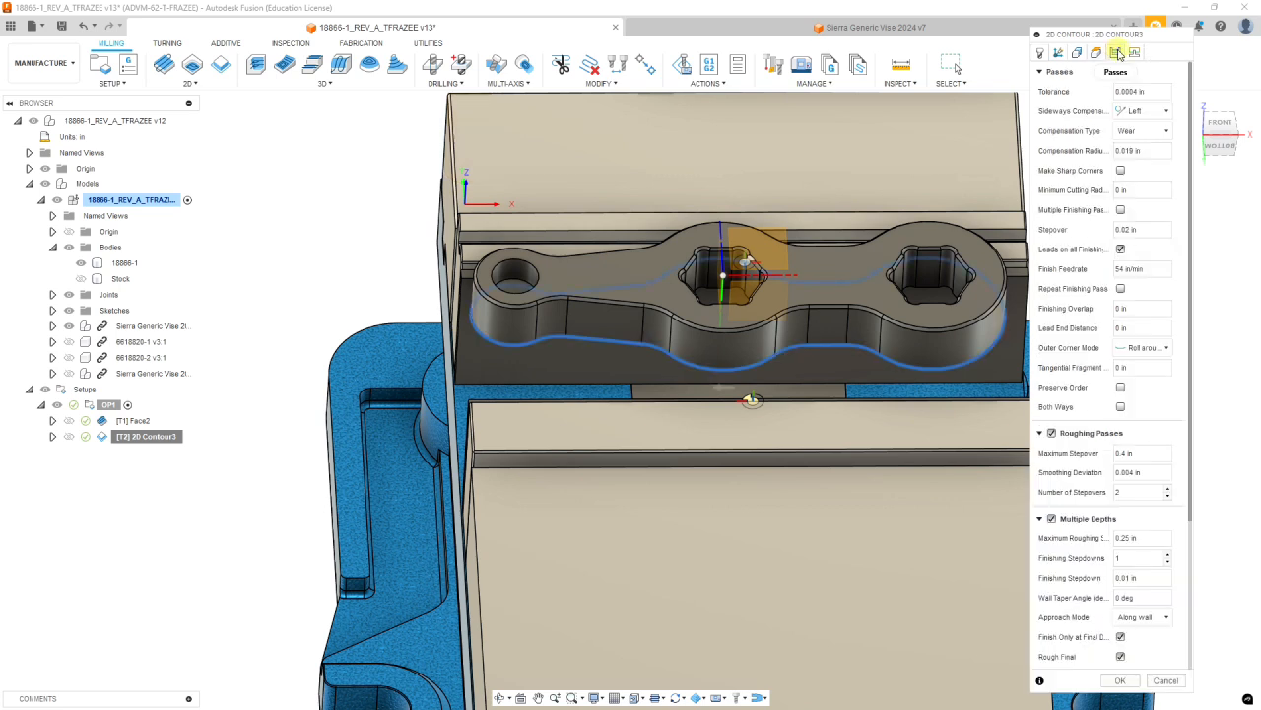
click(1128, 452)
double_click(1125, 452)
text(25)
click(1121, 680)
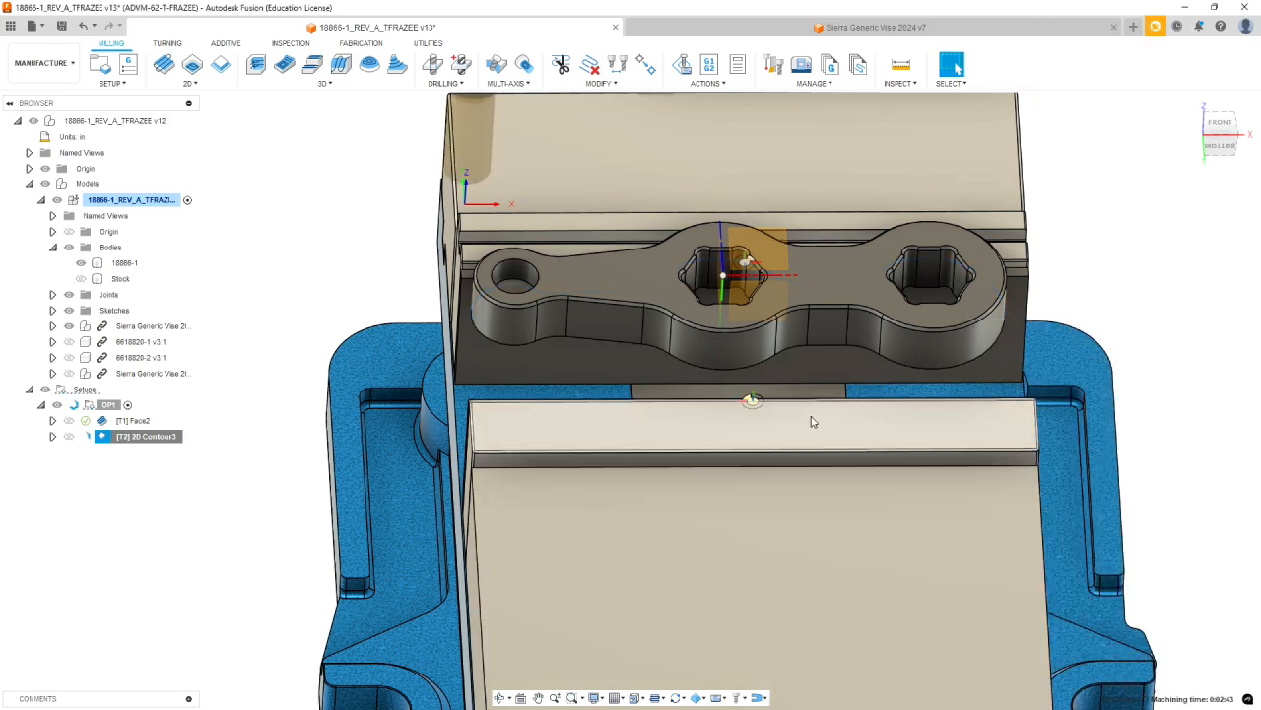
Review the regenerated 2D contour toolpath and examine the wrench's hex openings up close
shift+middle_drag(811, 413, 928, 311)
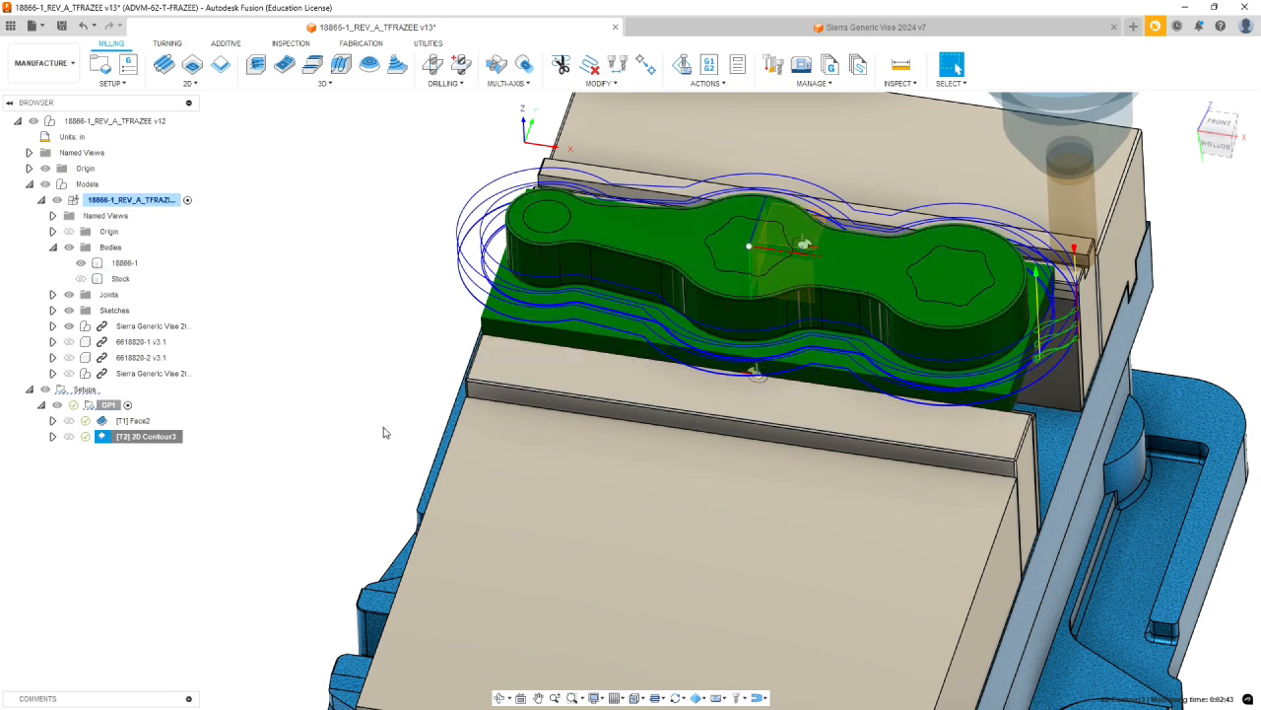
click(283, 452)
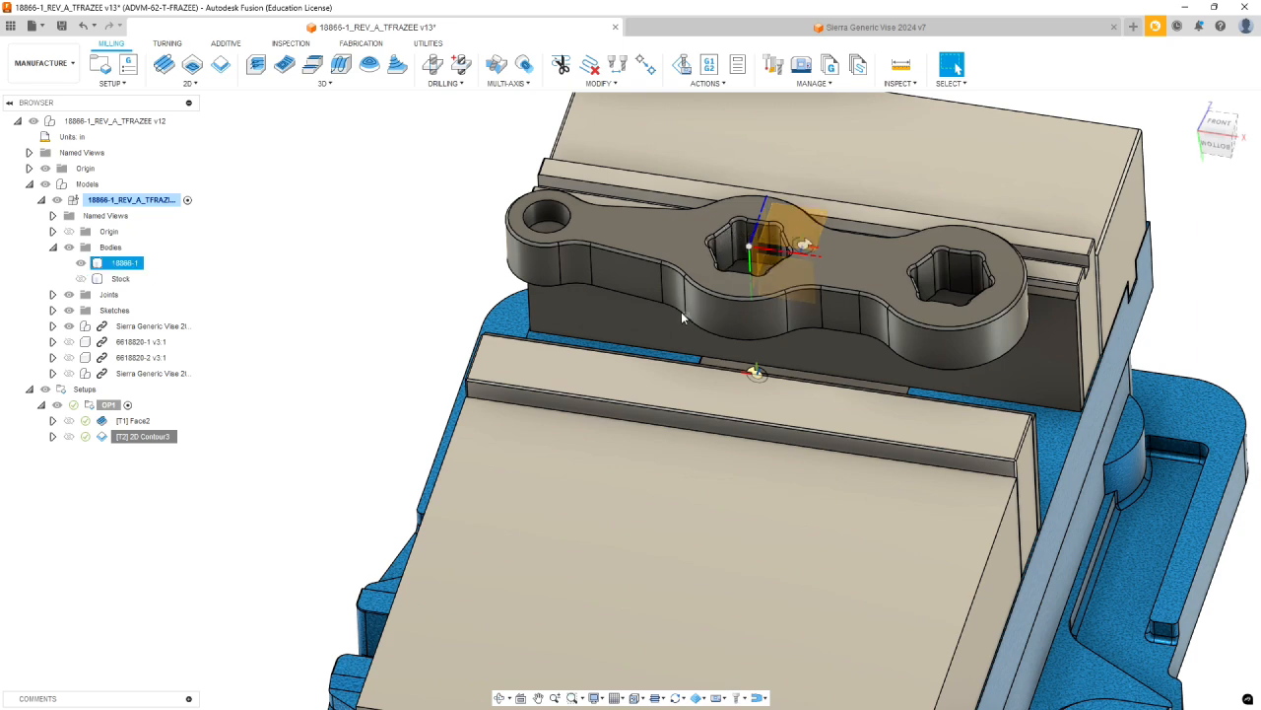
scroll(684, 312, down, 3)
scroll(863, 248, up, 2)
scroll(721, 311, up, 5)
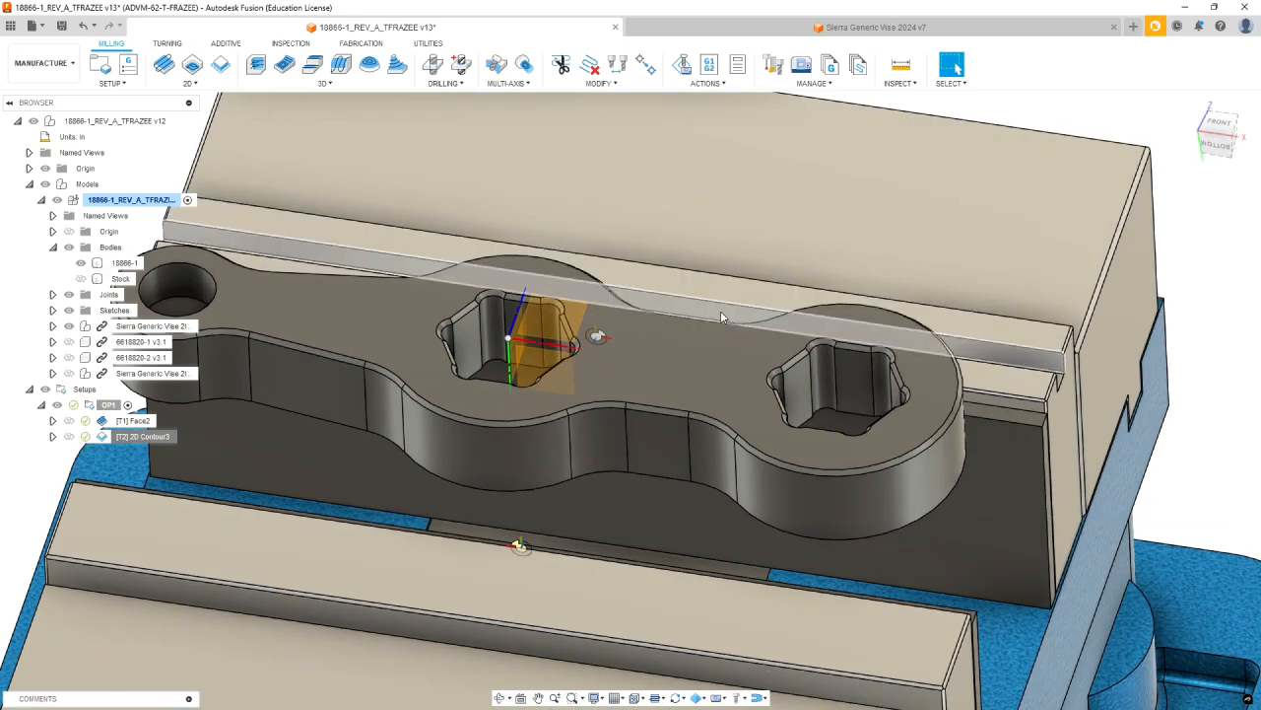
scroll(434, 384, down, 4)
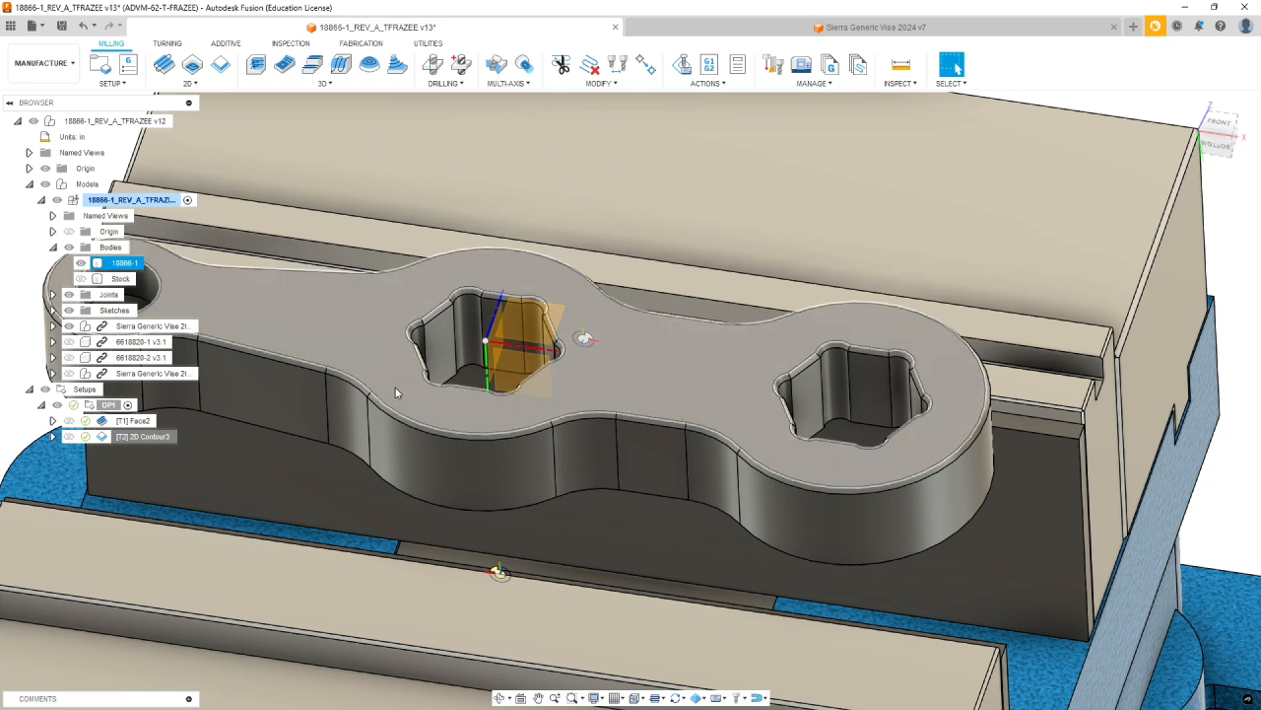
scroll(297, 291, up, 2)
scroll(297, 291, up, 3)
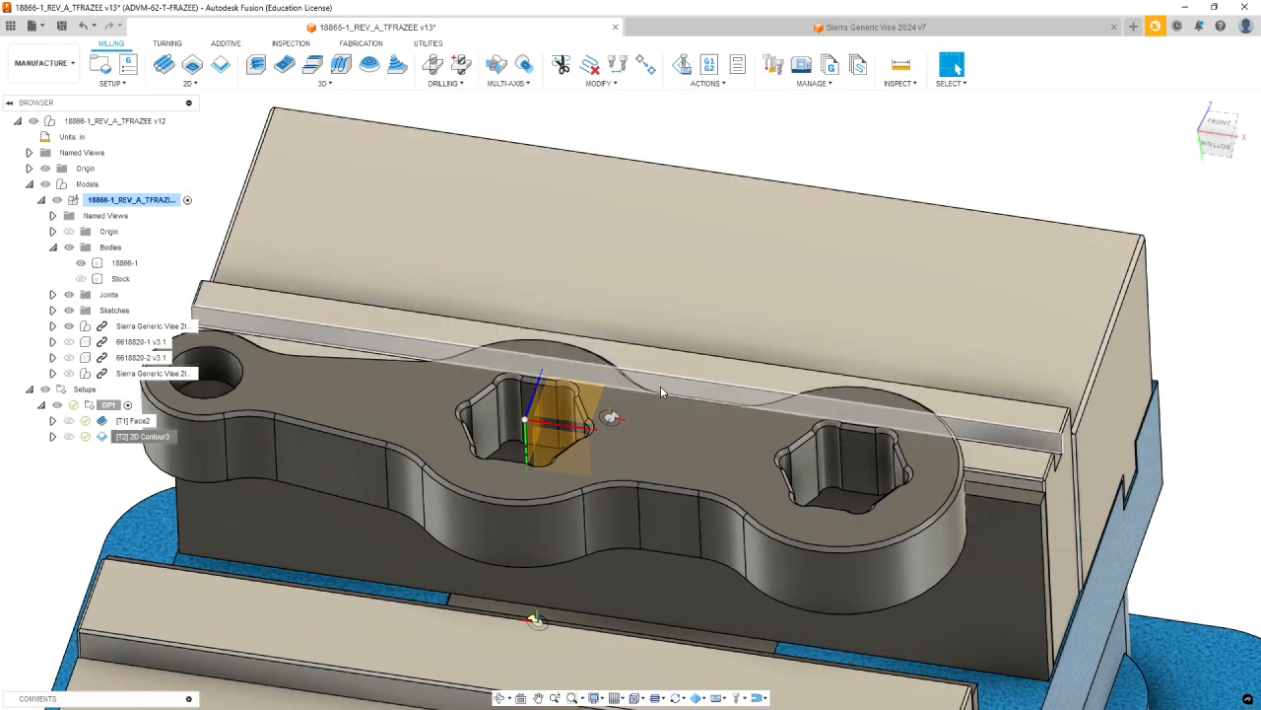
Create a drill operation using tool 15, the 3/8" 45° engrave/chamfer mill from the Sierra_VF1_aluminum library
click(431, 64)
click(1127, 91)
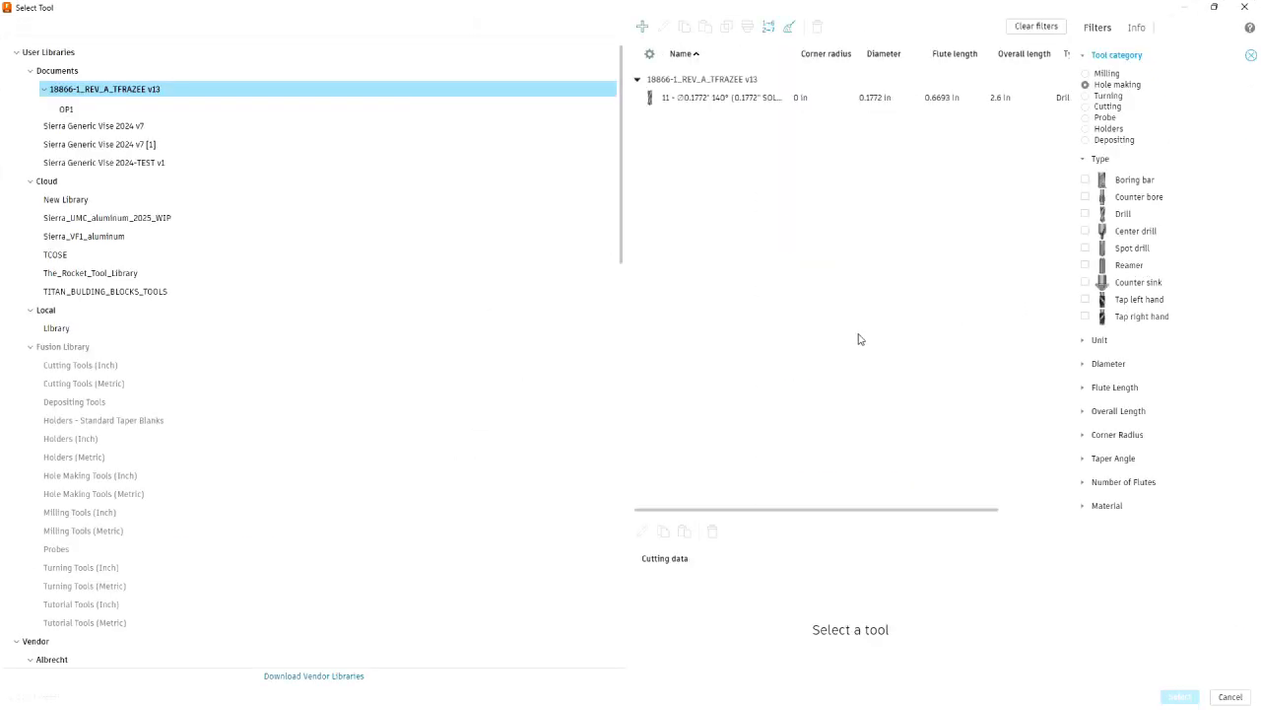
click(99, 237)
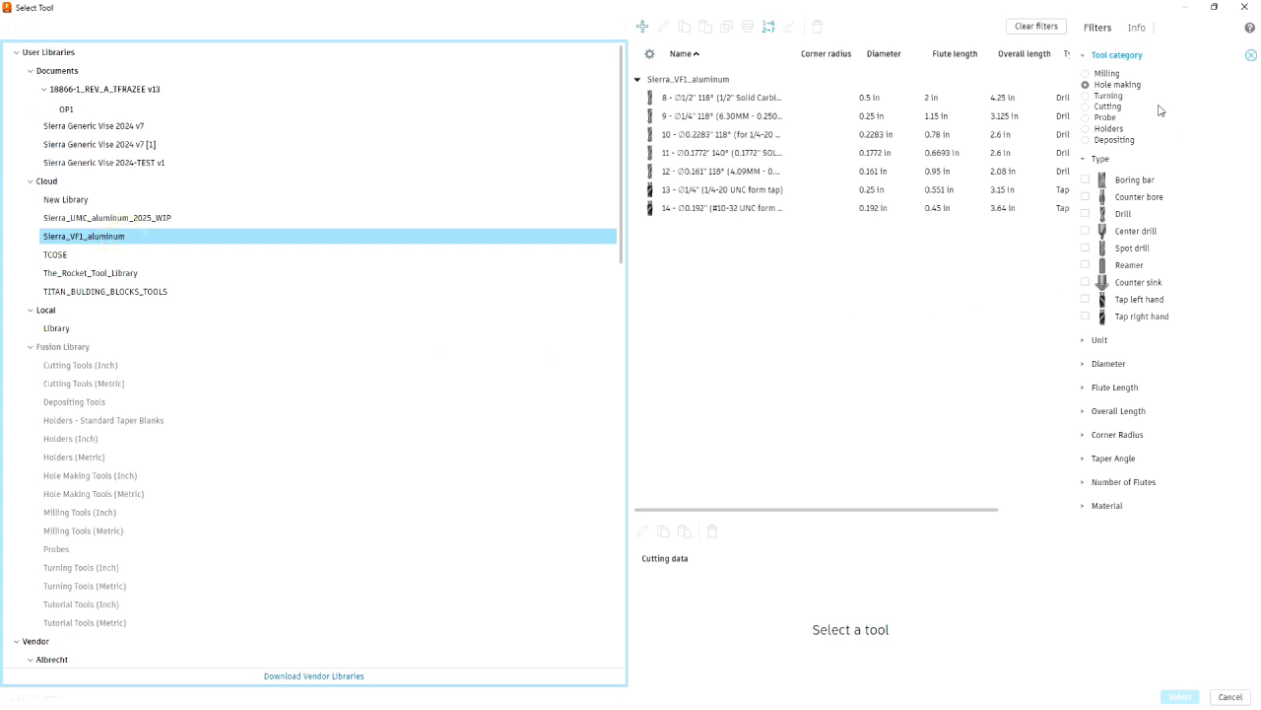
click(1090, 74)
click(786, 351)
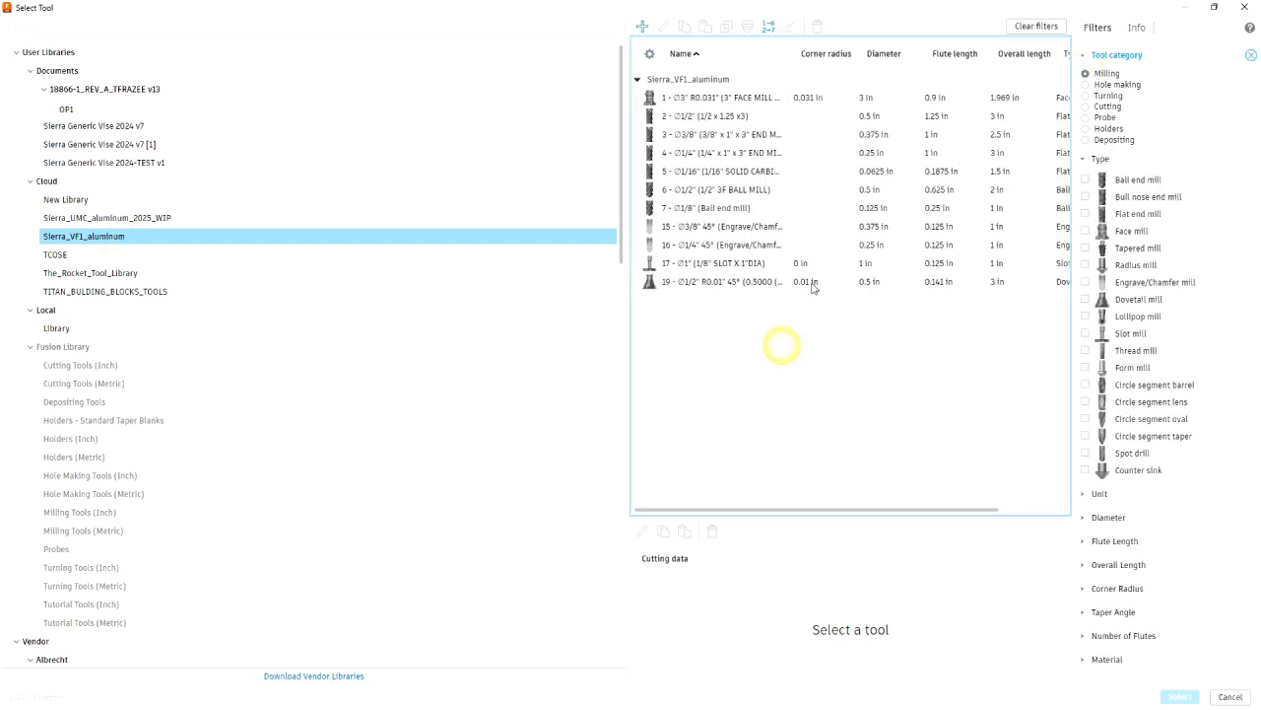
click(727, 229)
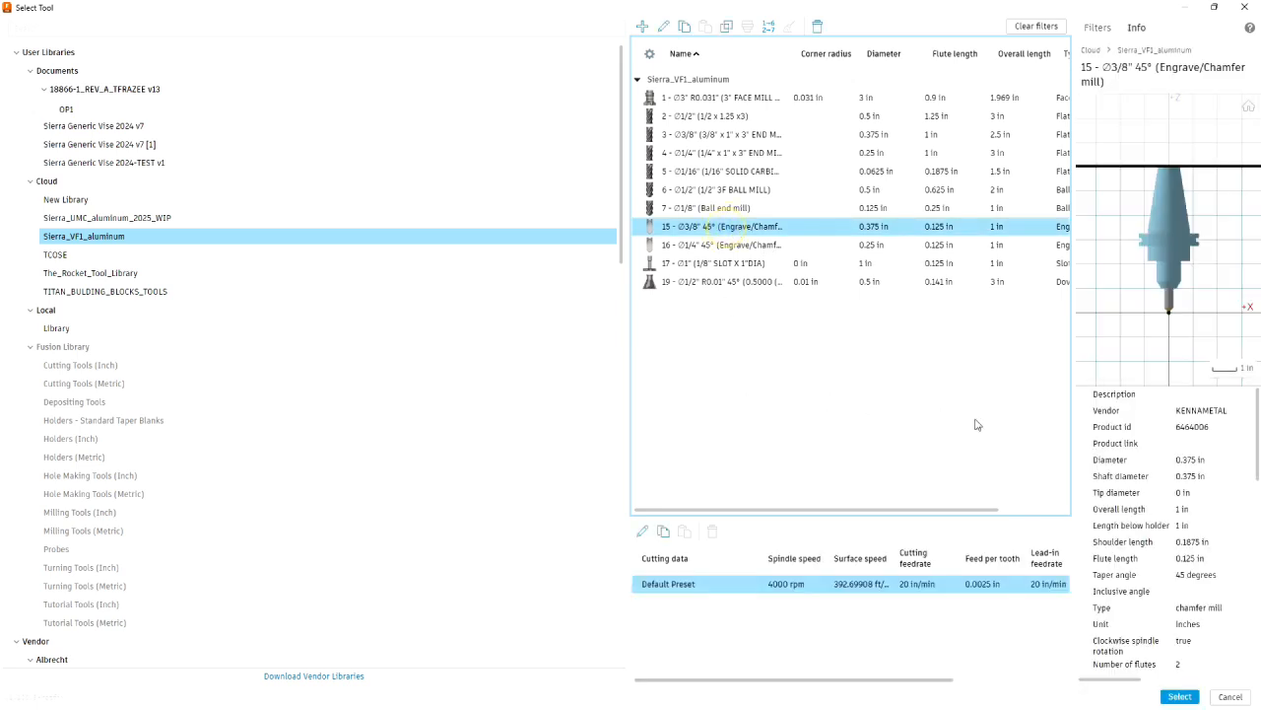
click(1180, 697)
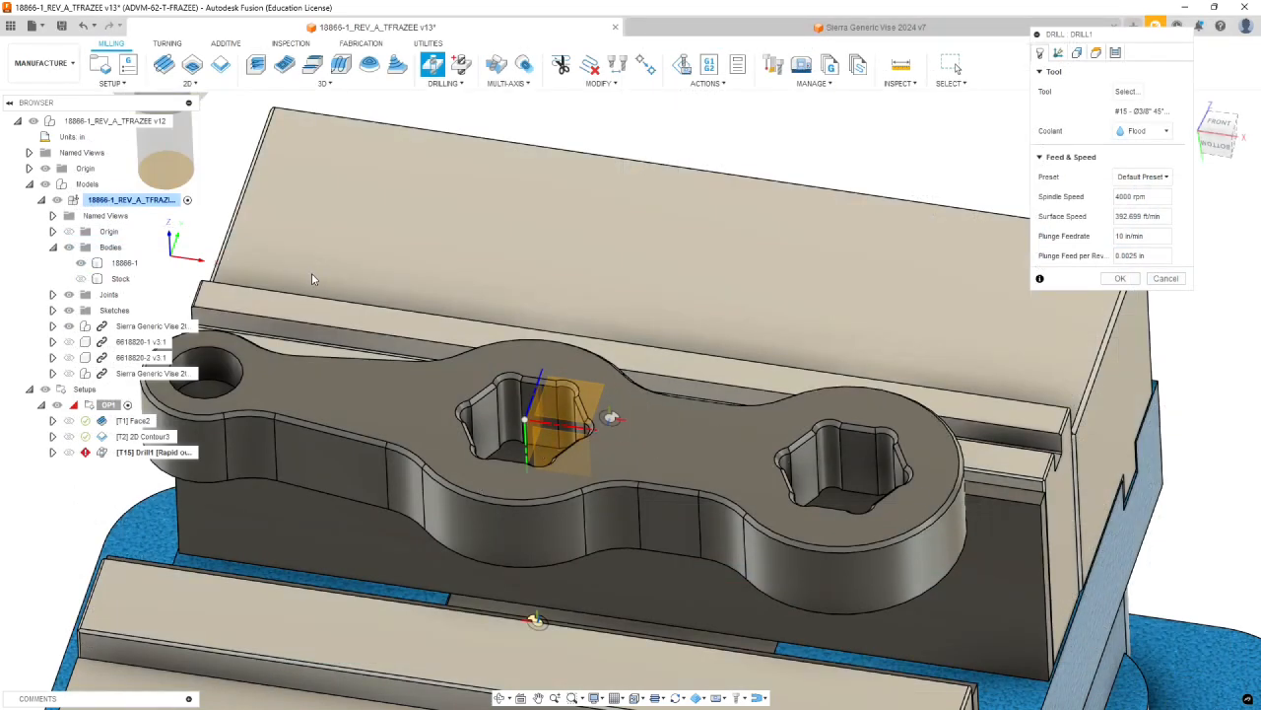
Add the six rounded corner faces of the wrench's middle hex opening as hole faces of the drill operation
click(496, 387)
click(504, 378)
click(569, 384)
click(592, 427)
shift+middle_drag(552, 463, 561, 492)
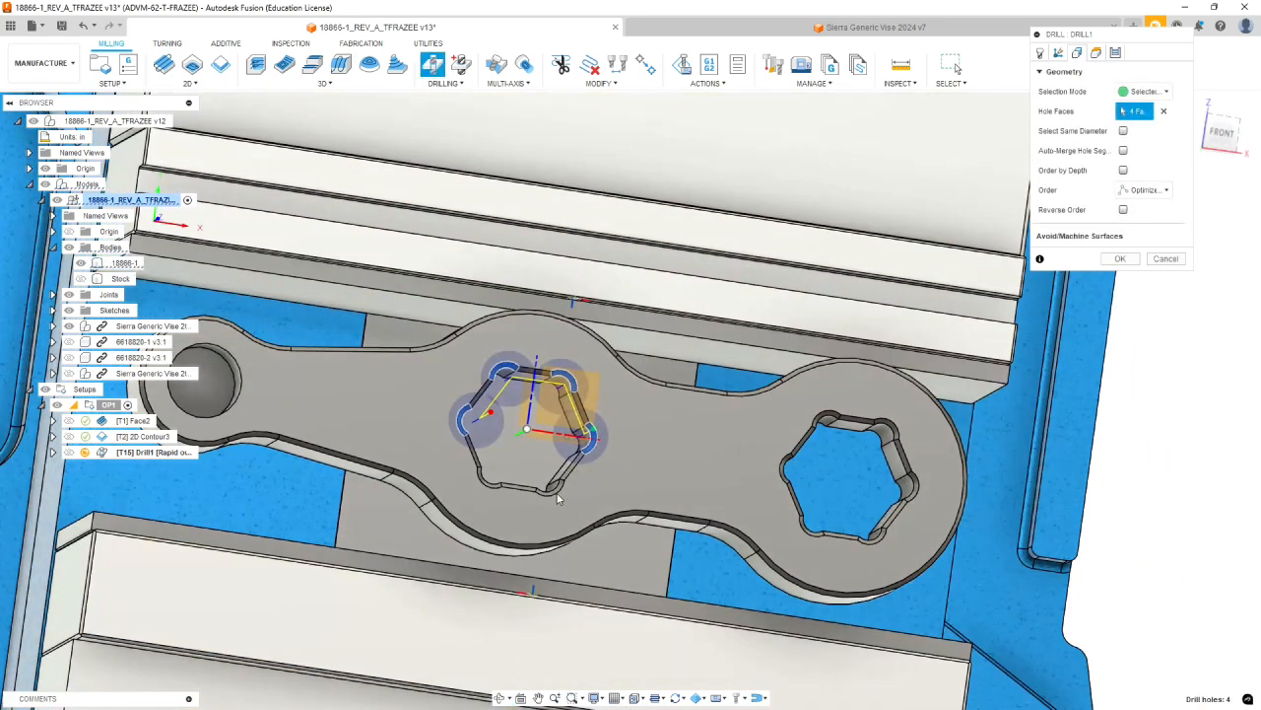
click(552, 485)
click(489, 487)
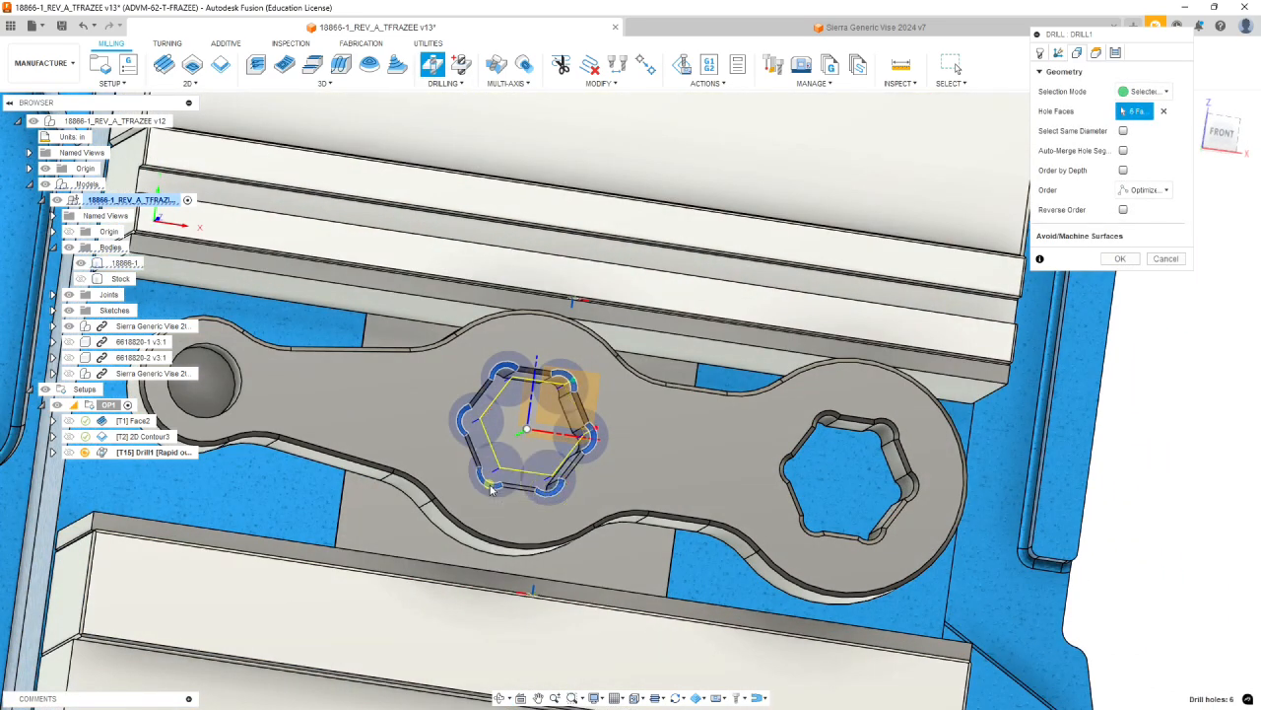
Add the six rounded corner faces of the hex opening in the wrench's large end to the hole faces
click(827, 419)
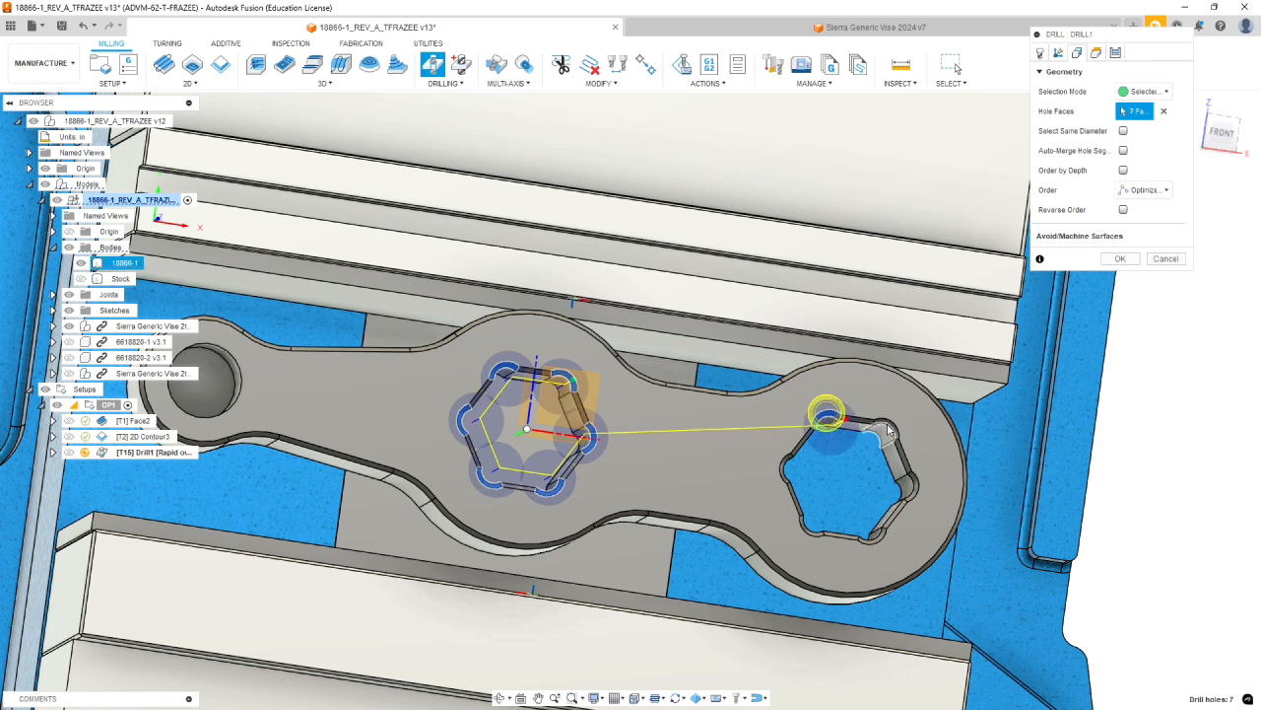
click(884, 430)
click(914, 482)
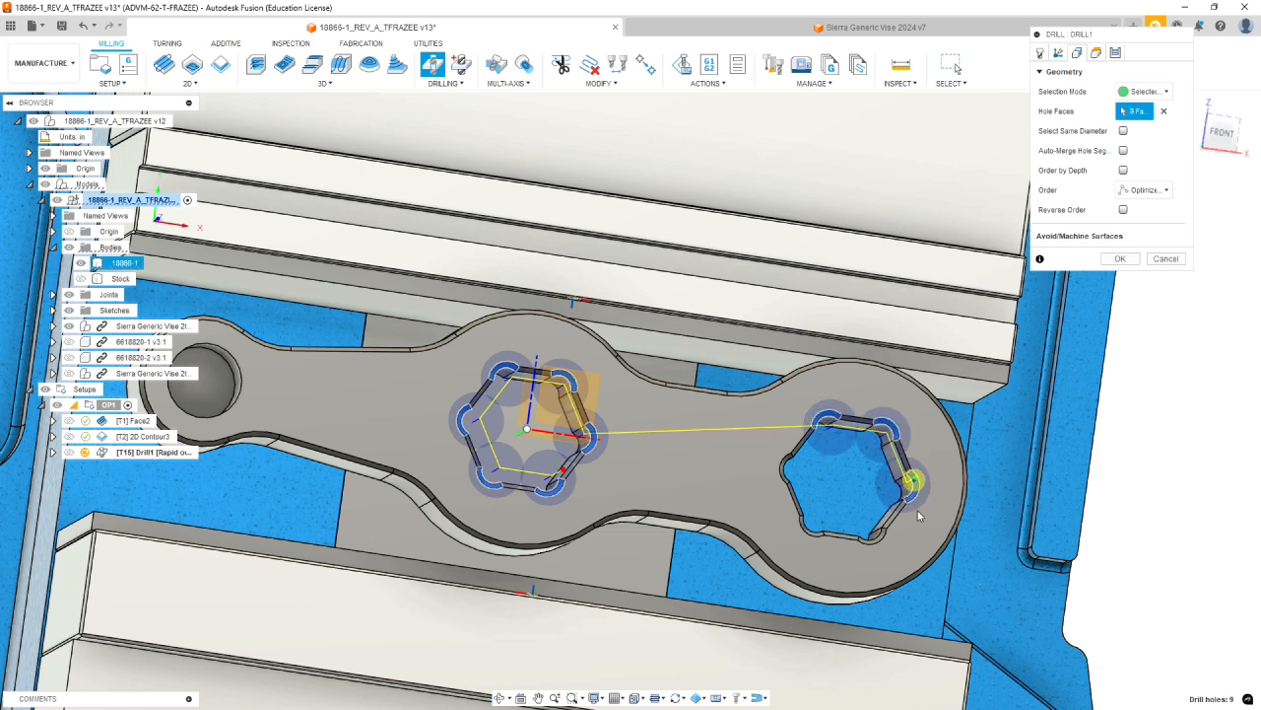
click(882, 537)
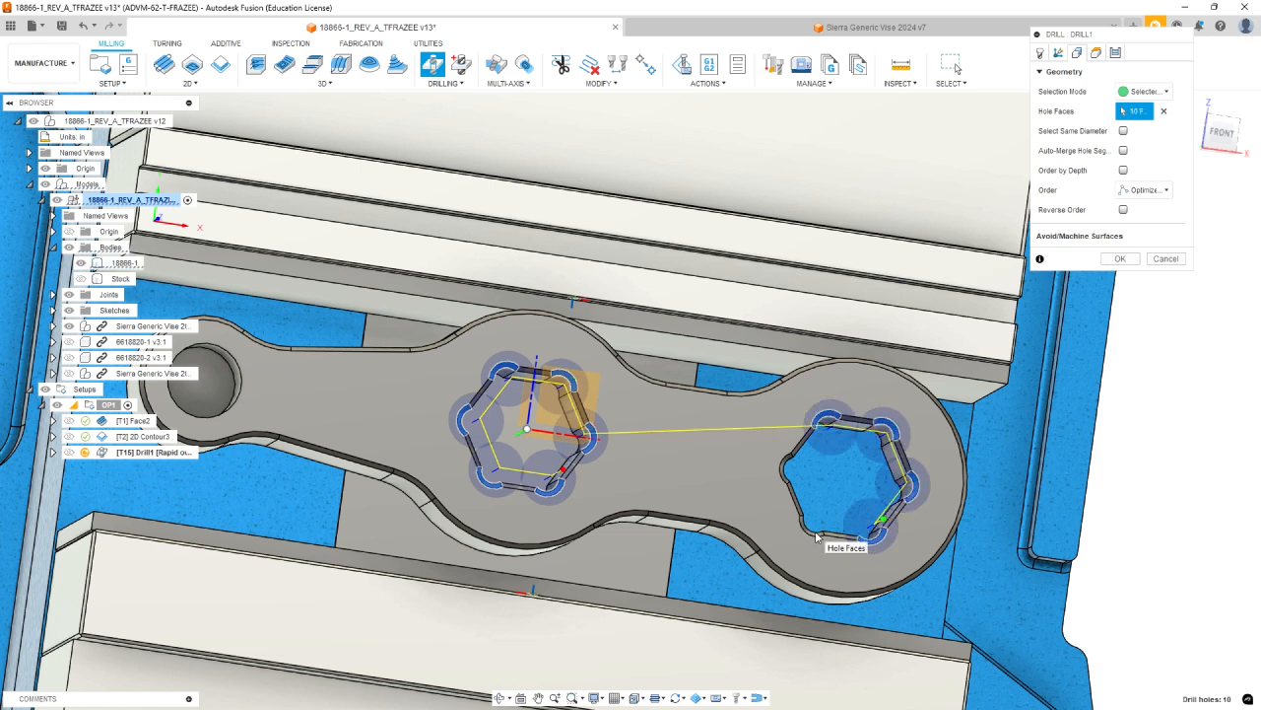
click(810, 529)
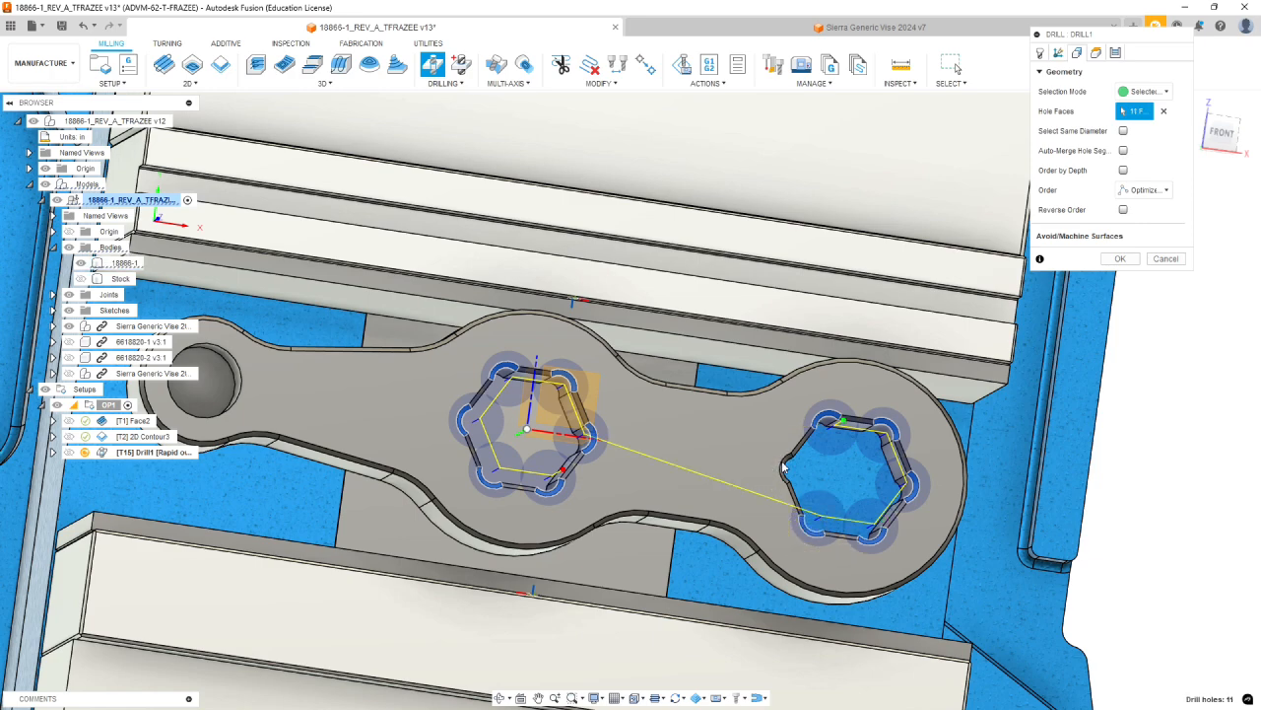
click(785, 461)
Exclude the stock top from the drill operation's retract height reference
shift+middle_drag(680, 422, 685, 295)
click(1096, 53)
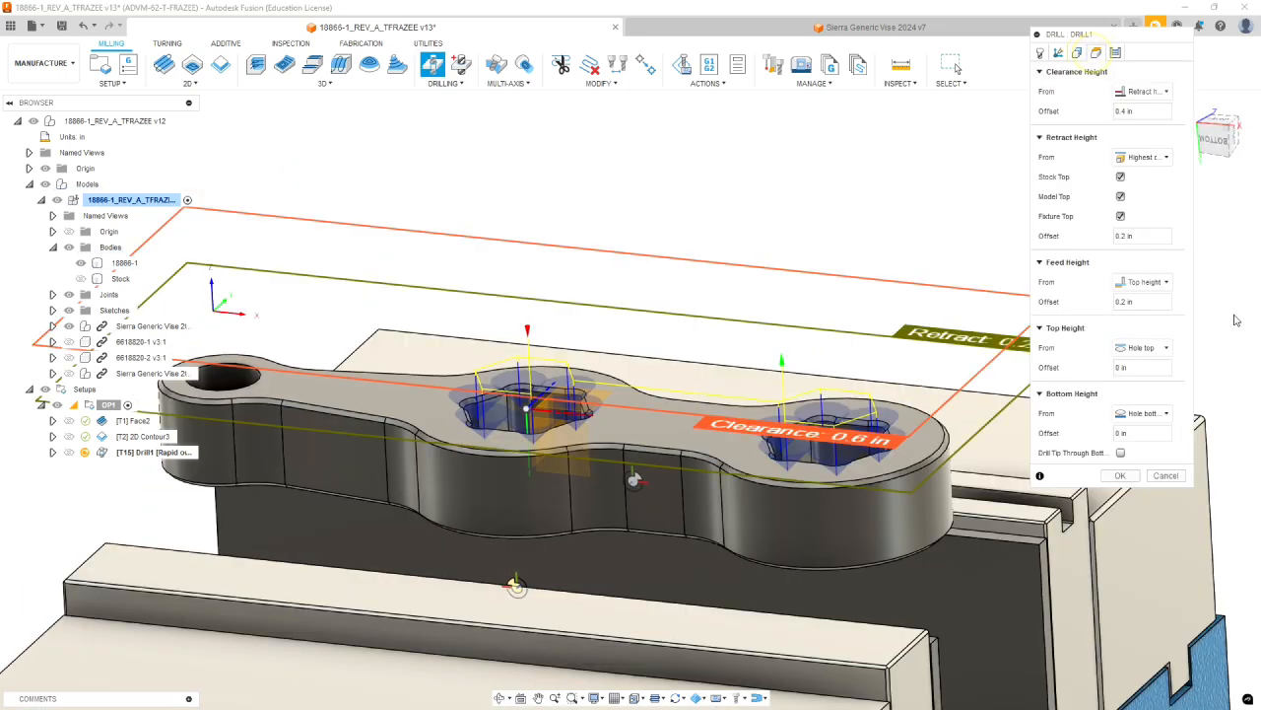
click(1120, 178)
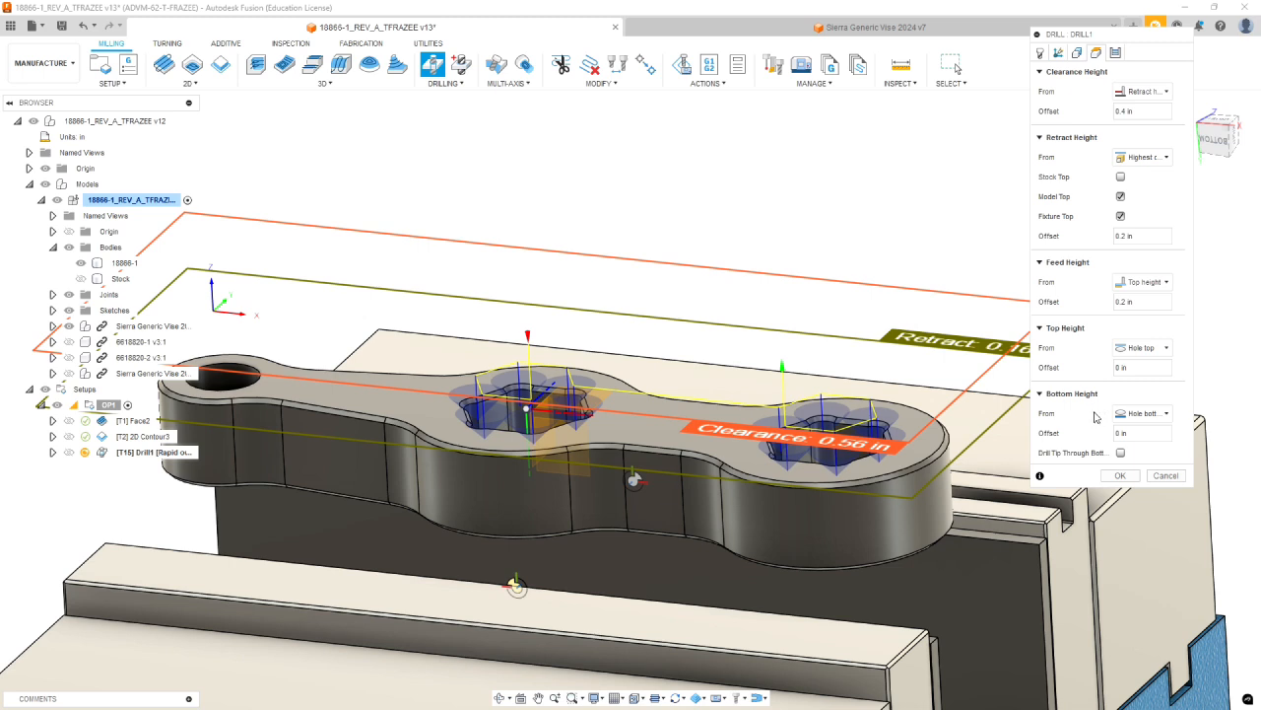
Use a deep drilling cycle with 0.06 in pecking depth, 0.06 in minimum pecking depth and 1 s dwelling period, and generate the toolpath
click(1115, 54)
click(1126, 92)
click(1134, 148)
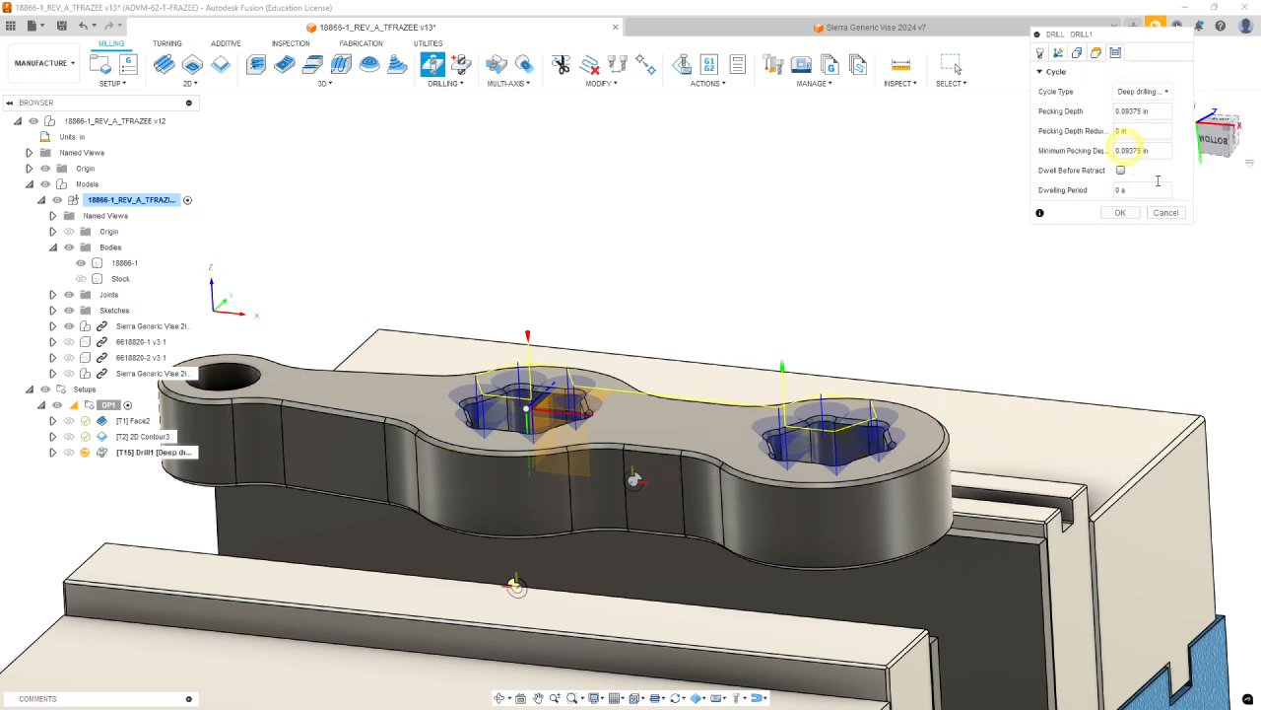
click(1161, 112)
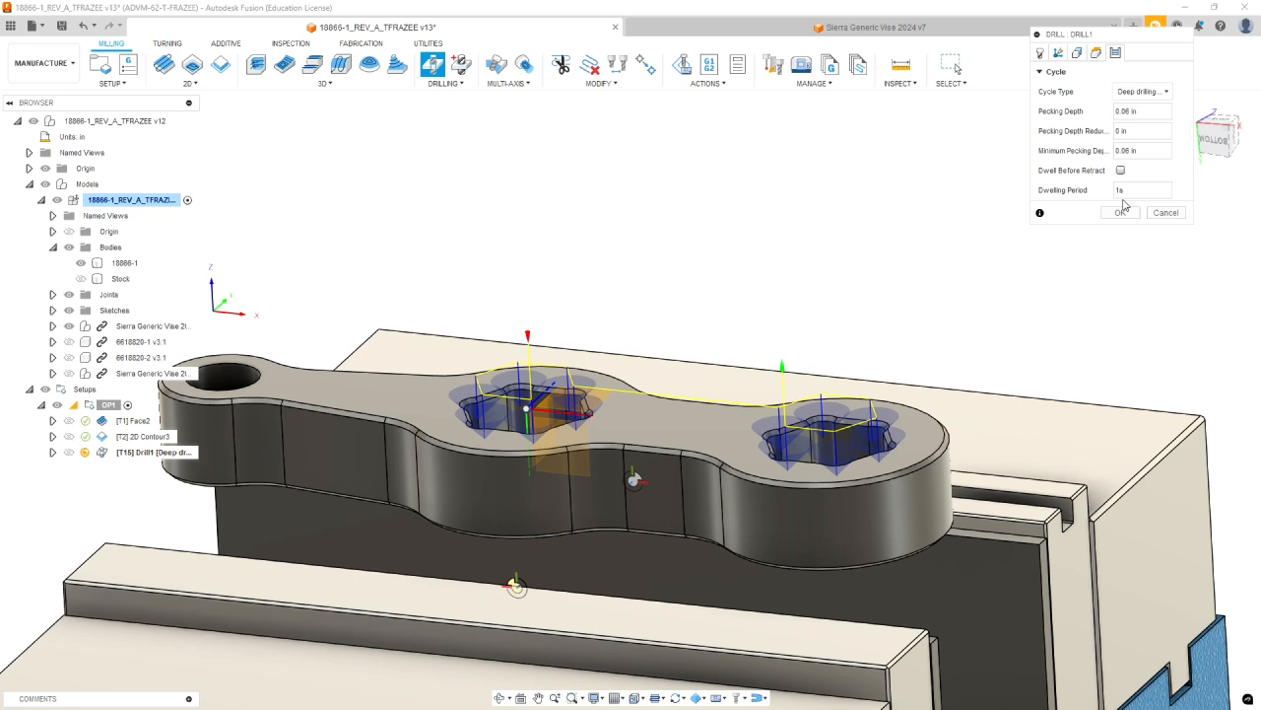
click(1121, 212)
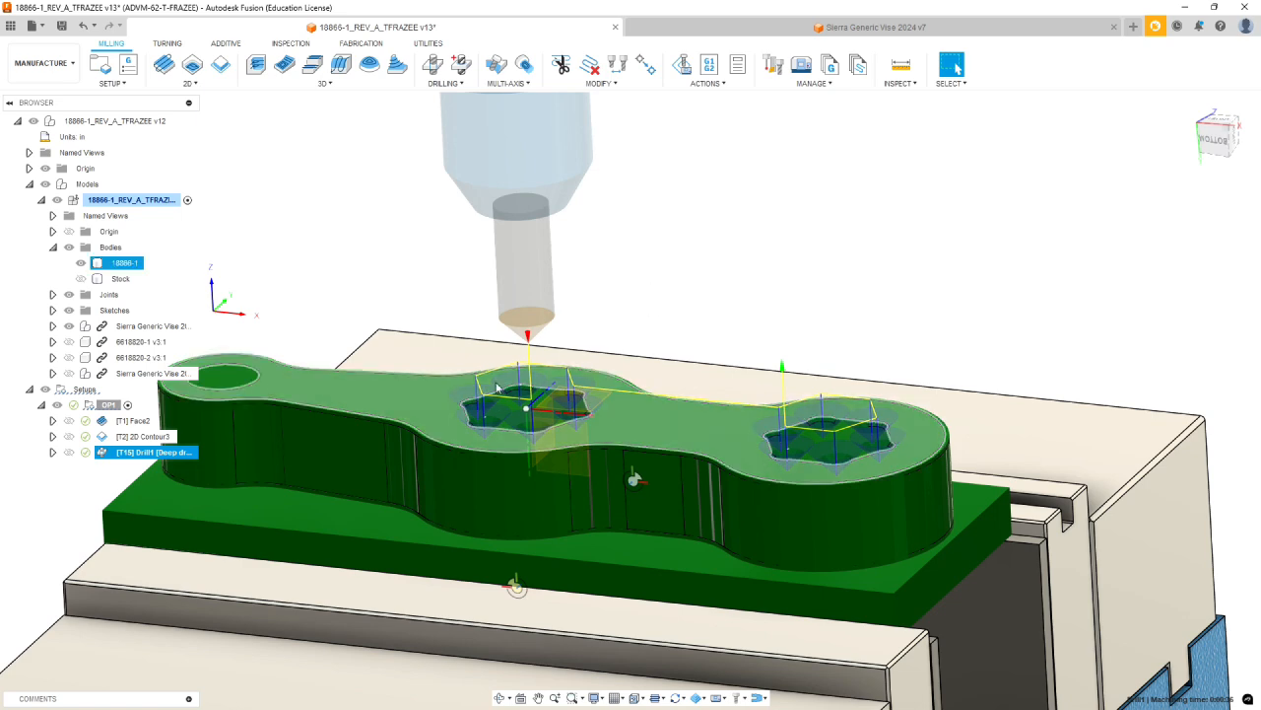
Create a second drill operation using tool 11, the 0.1772" 140° drill from the Sierra_VF1_aluminum library
shift+middle_drag(769, 273, 769, 304)
scroll(769, 437, down, 5)
scroll(731, 573, up, 6)
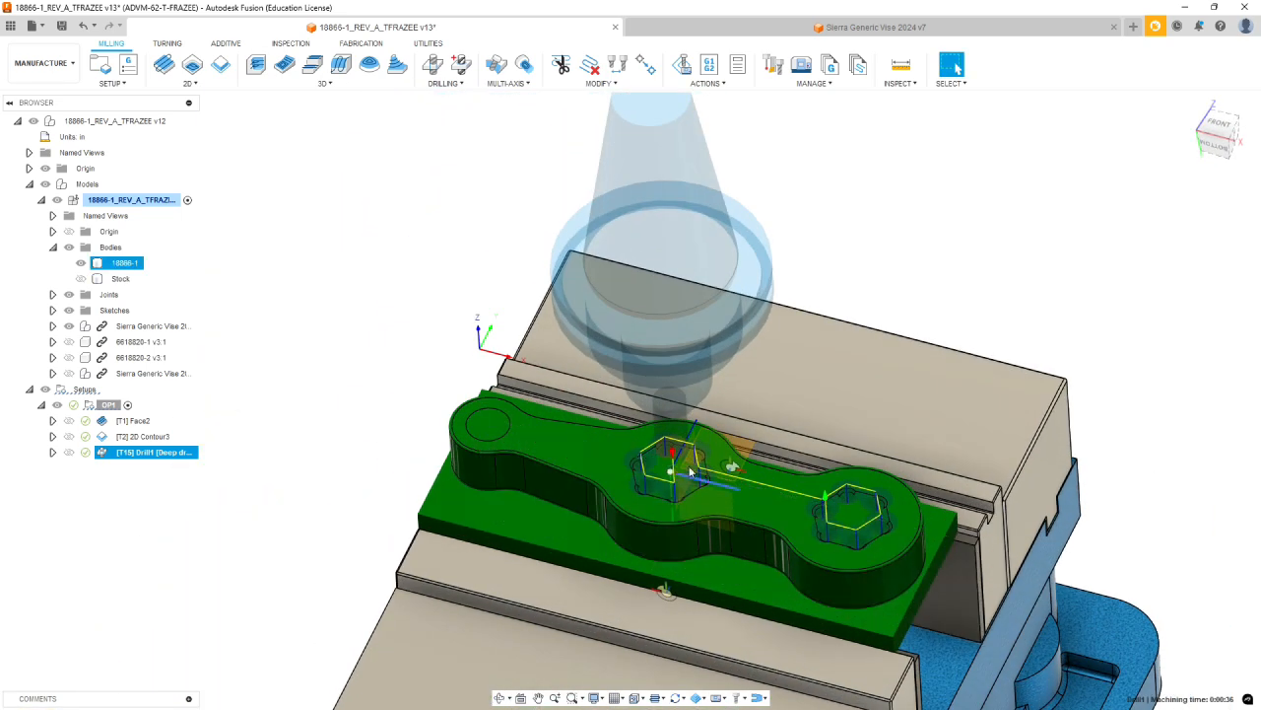
scroll(837, 381, up, 3)
mouse_move(845, 361)
shift+middle_down()
mouse_move(851, 375)
mouse_move(844, 352)
shift+middle_up()
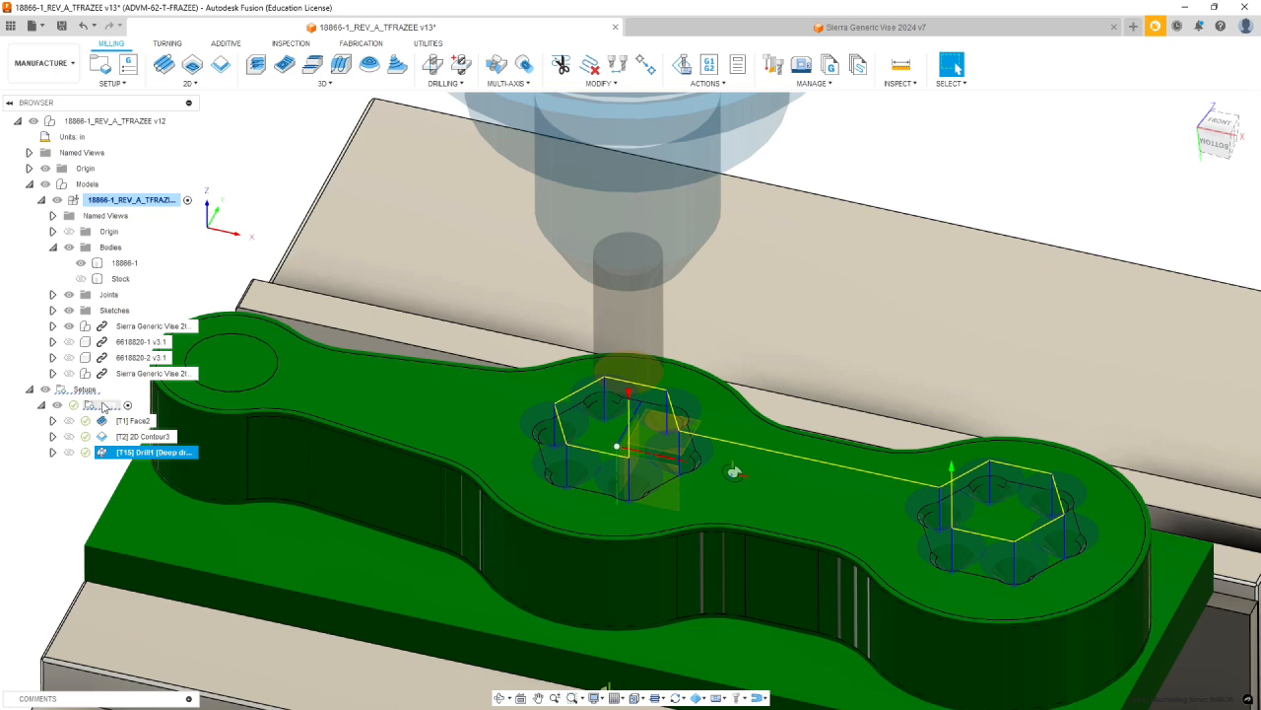
click(432, 65)
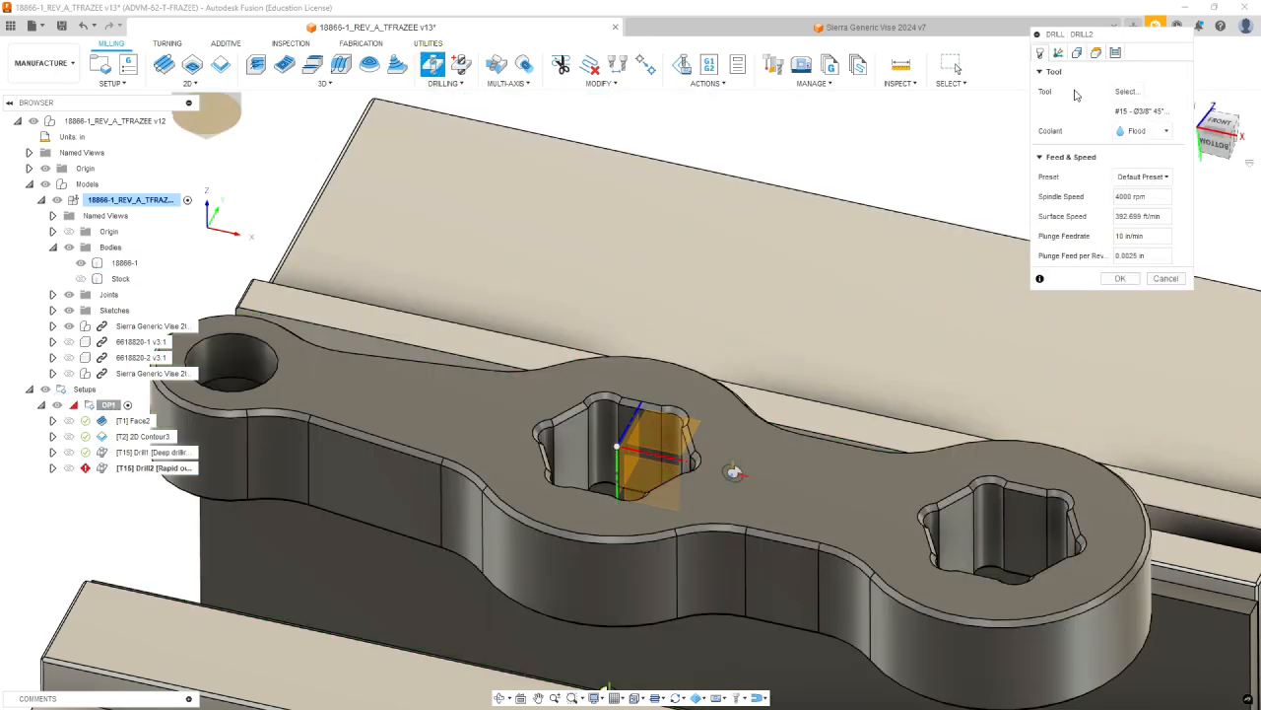
click(1125, 92)
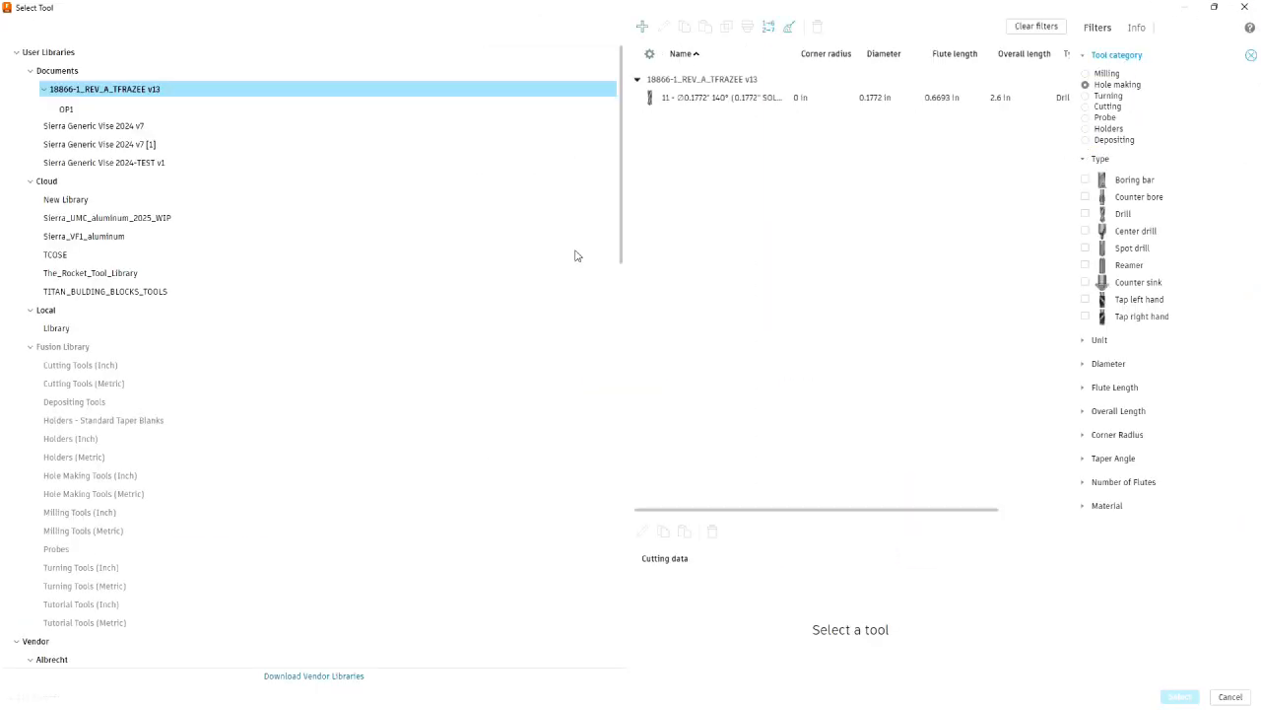
click(89, 236)
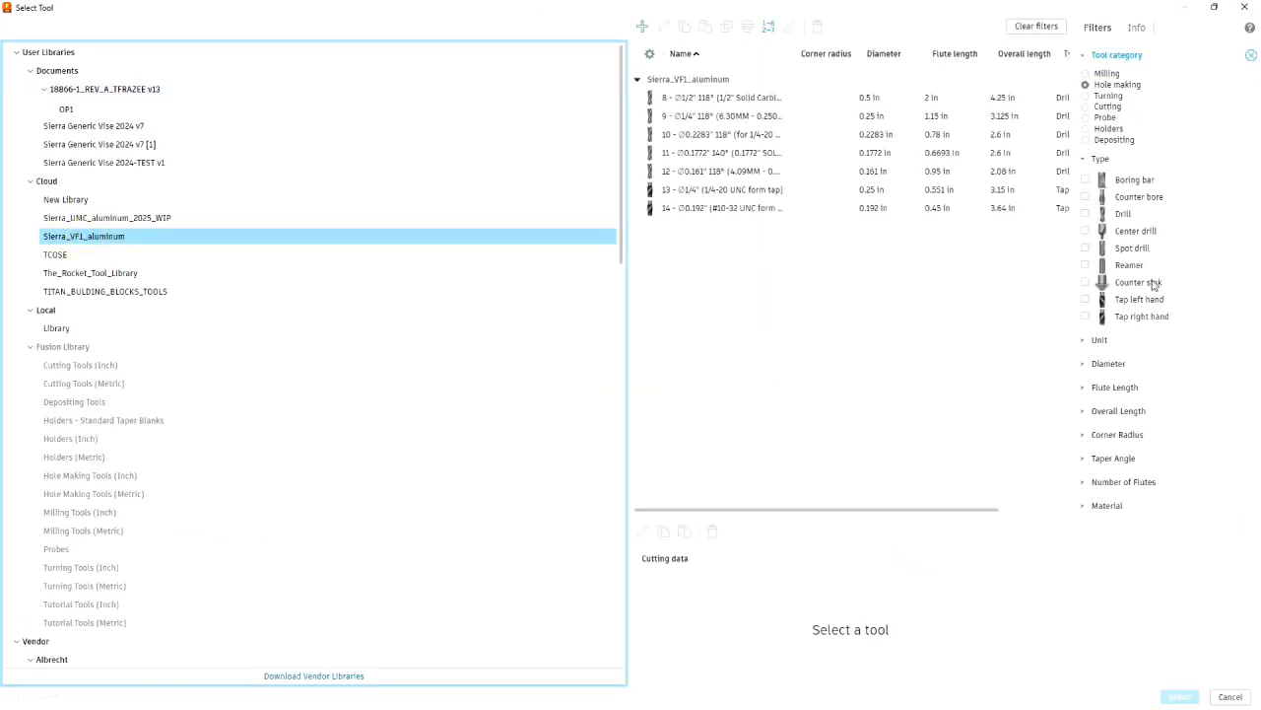
double_click(696, 160)
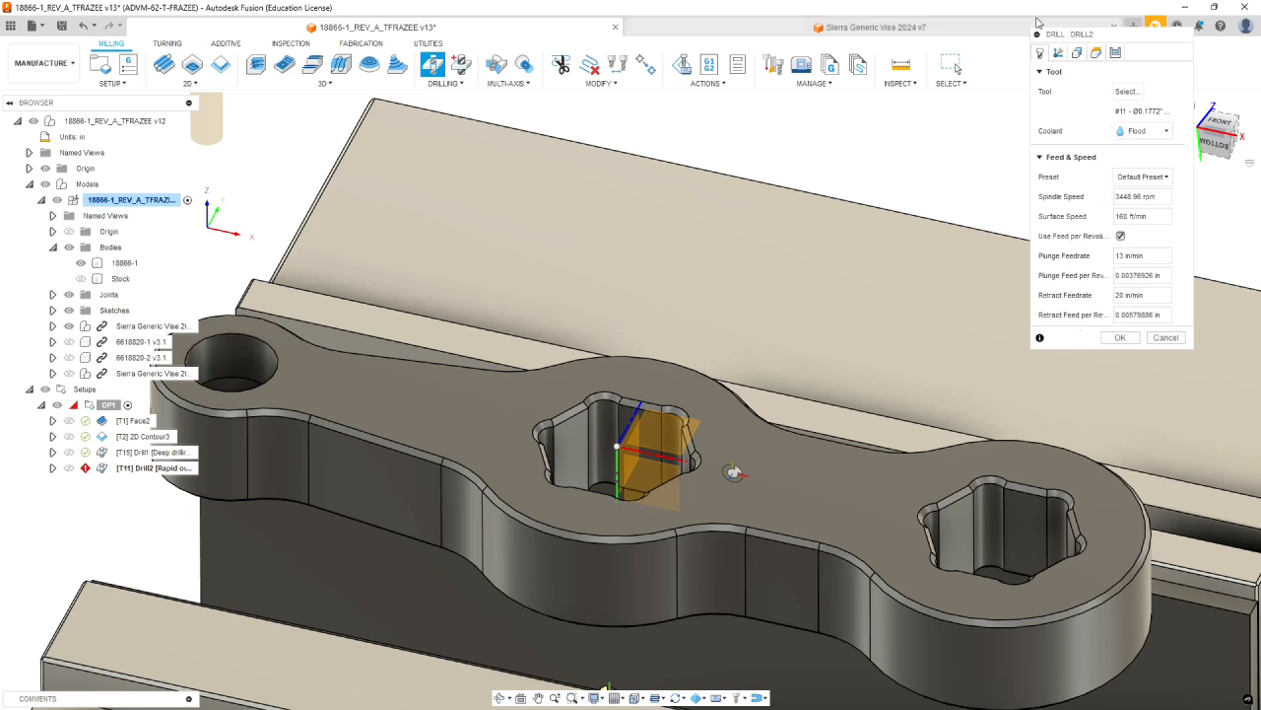
Select the six rounded corner faces of the middle hex opening as hole faces for the second drill operation
click(1077, 54)
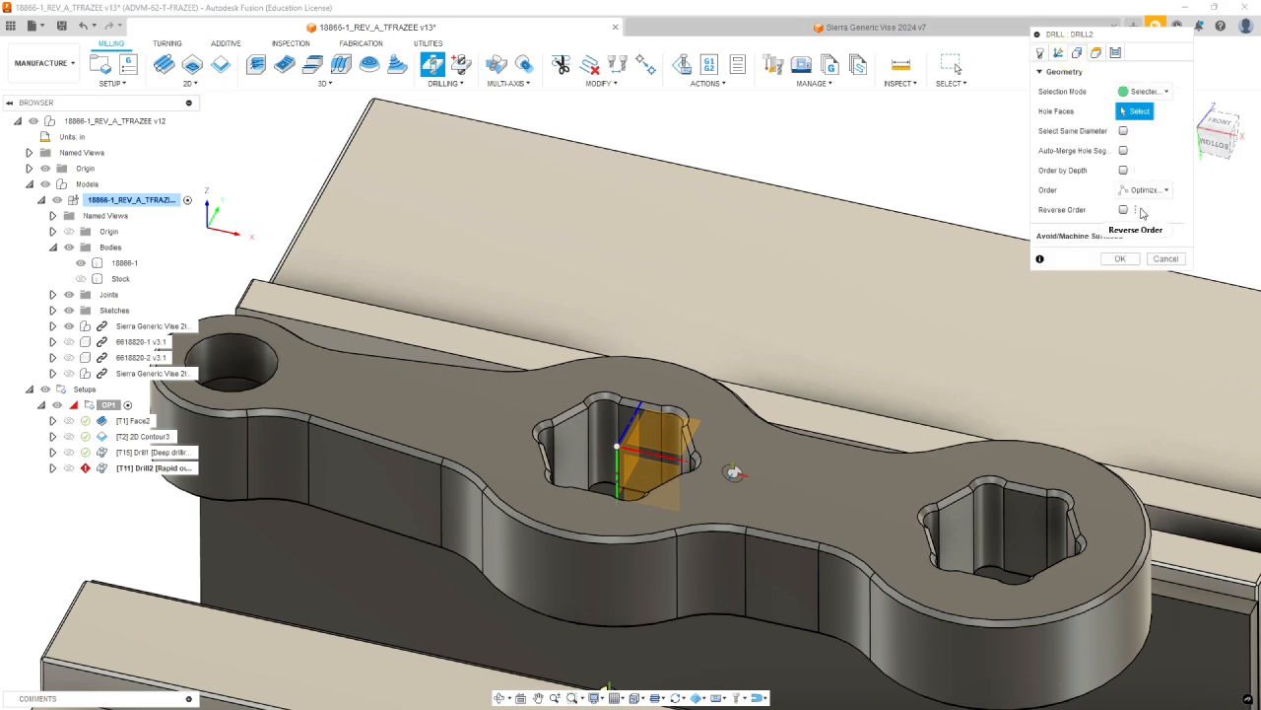
click(544, 430)
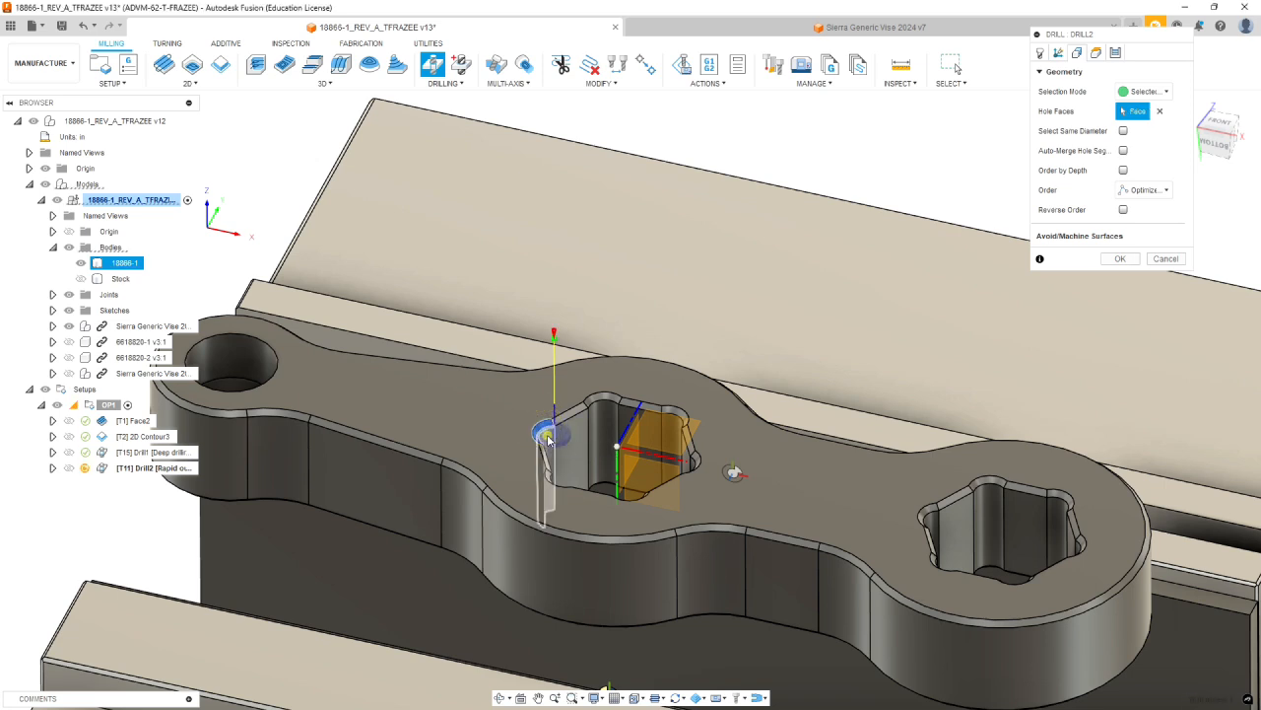
click(599, 400)
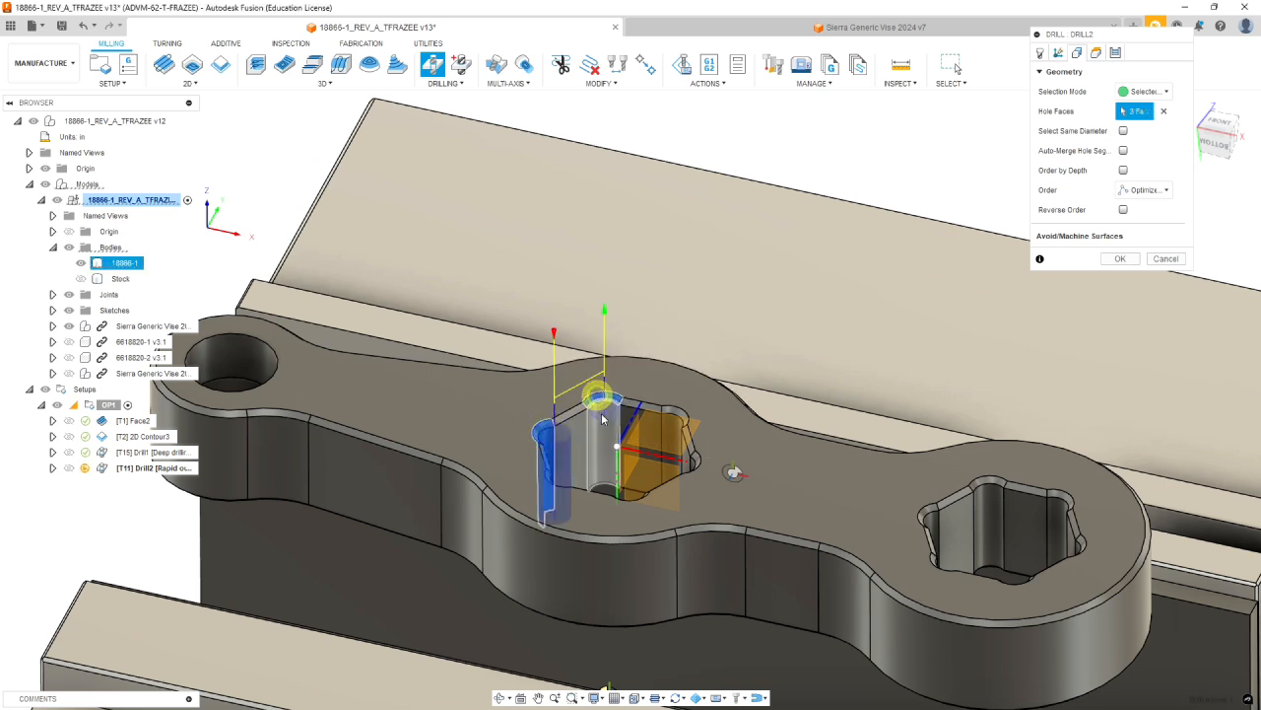
click(675, 416)
click(695, 461)
click(676, 427)
shift+middle_drag(676, 426, 798, 507)
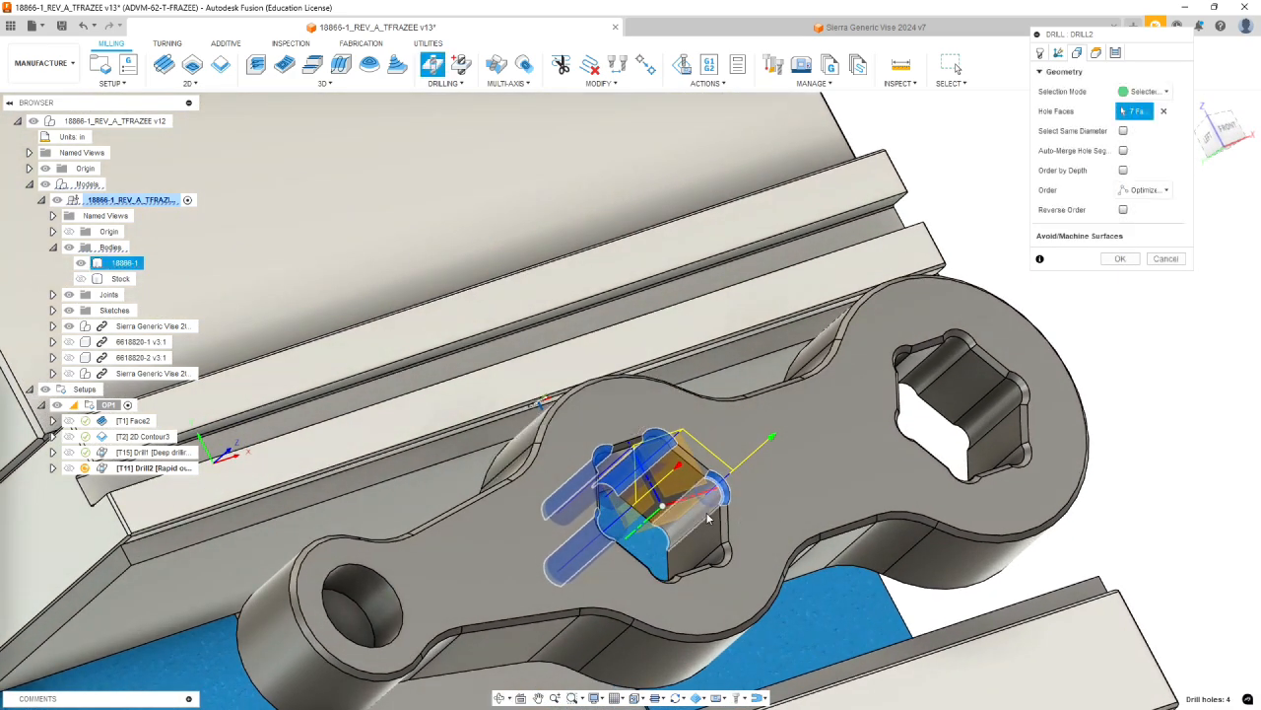
click(727, 552)
click(730, 554)
shift+middle_drag(730, 554, 678, 566)
click(684, 575)
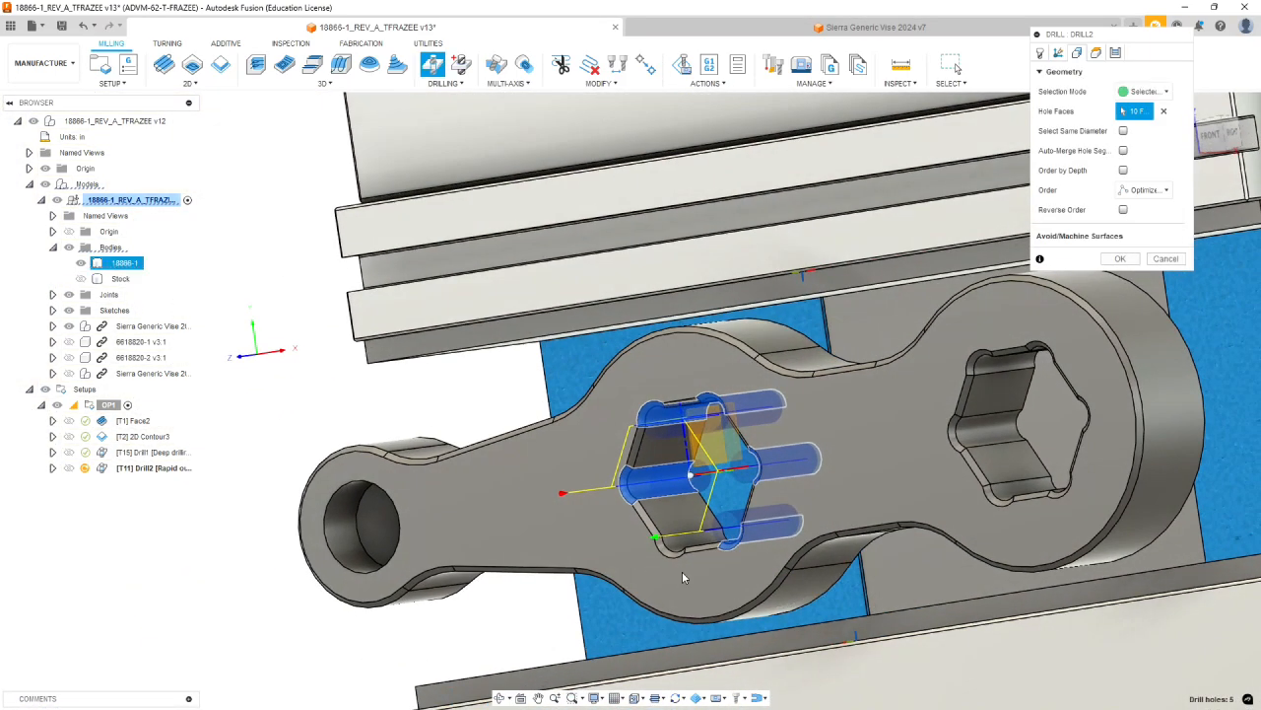
click(682, 548)
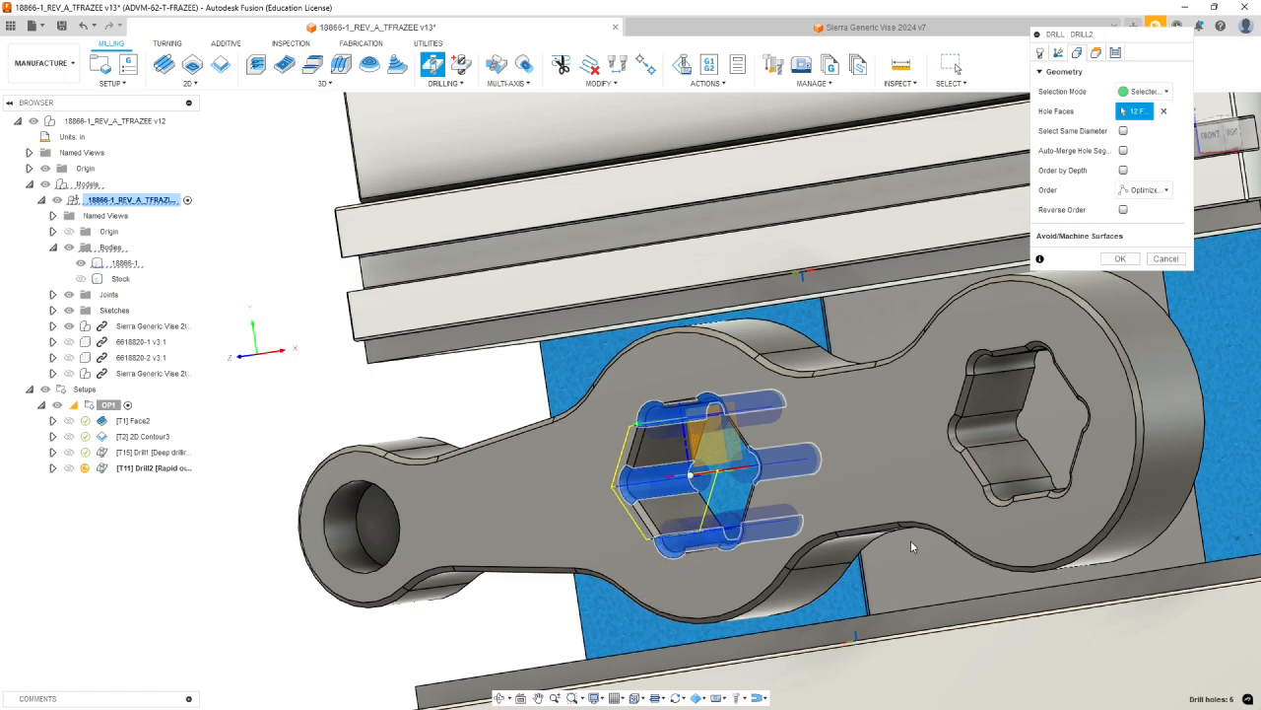
Add the first three rounded corners of the hex opening in the wrench's large end to the hole faces
shift+middle_drag(786, 523, 915, 460)
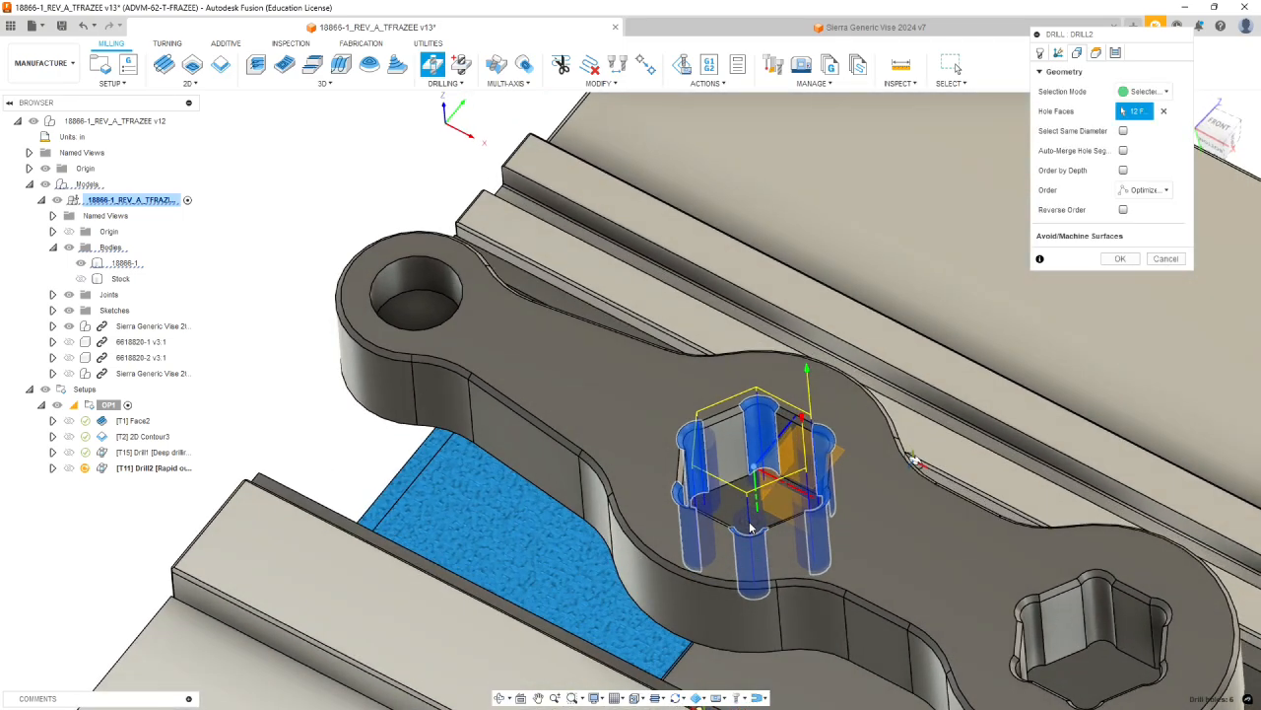
click(1100, 583)
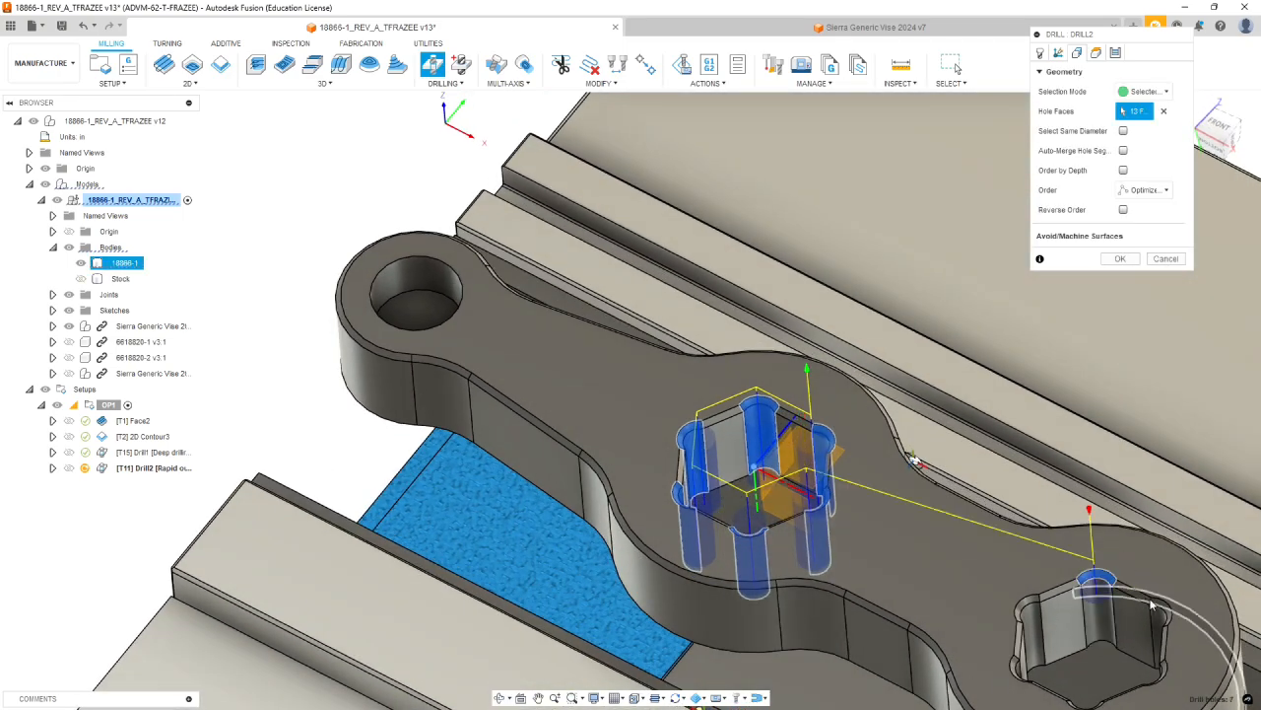
click(1166, 611)
click(1104, 616)
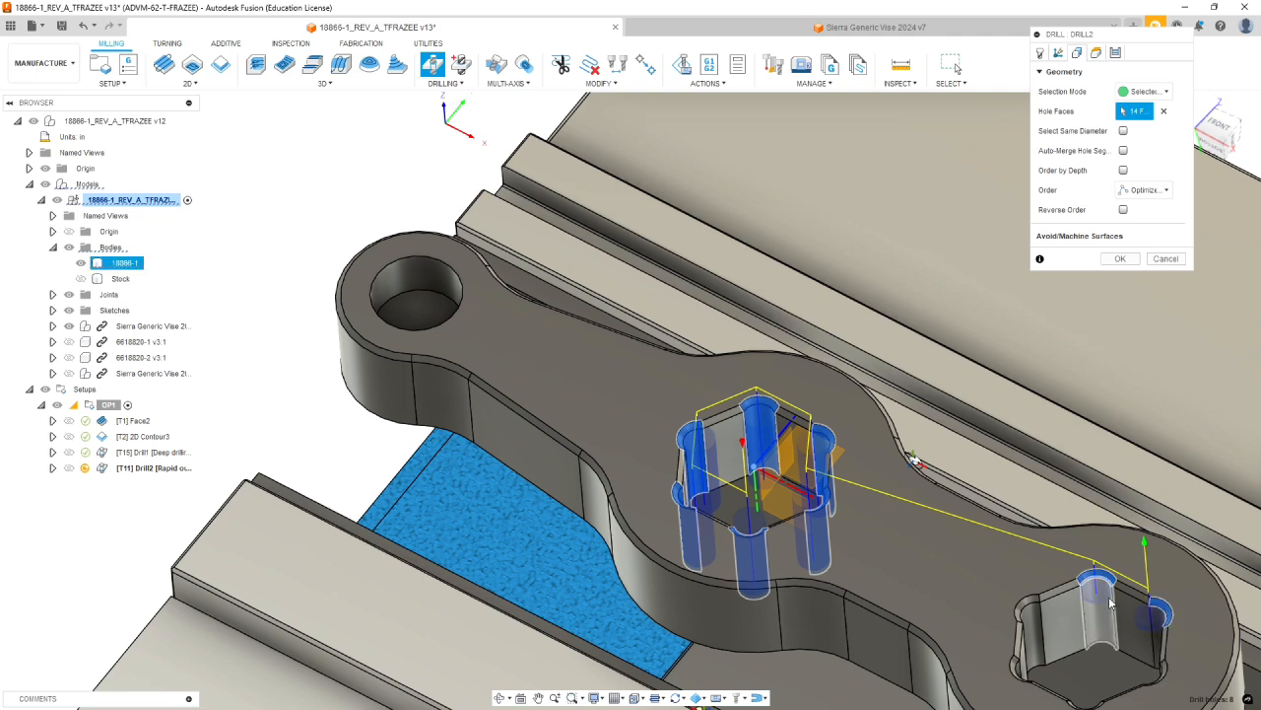
click(1160, 621)
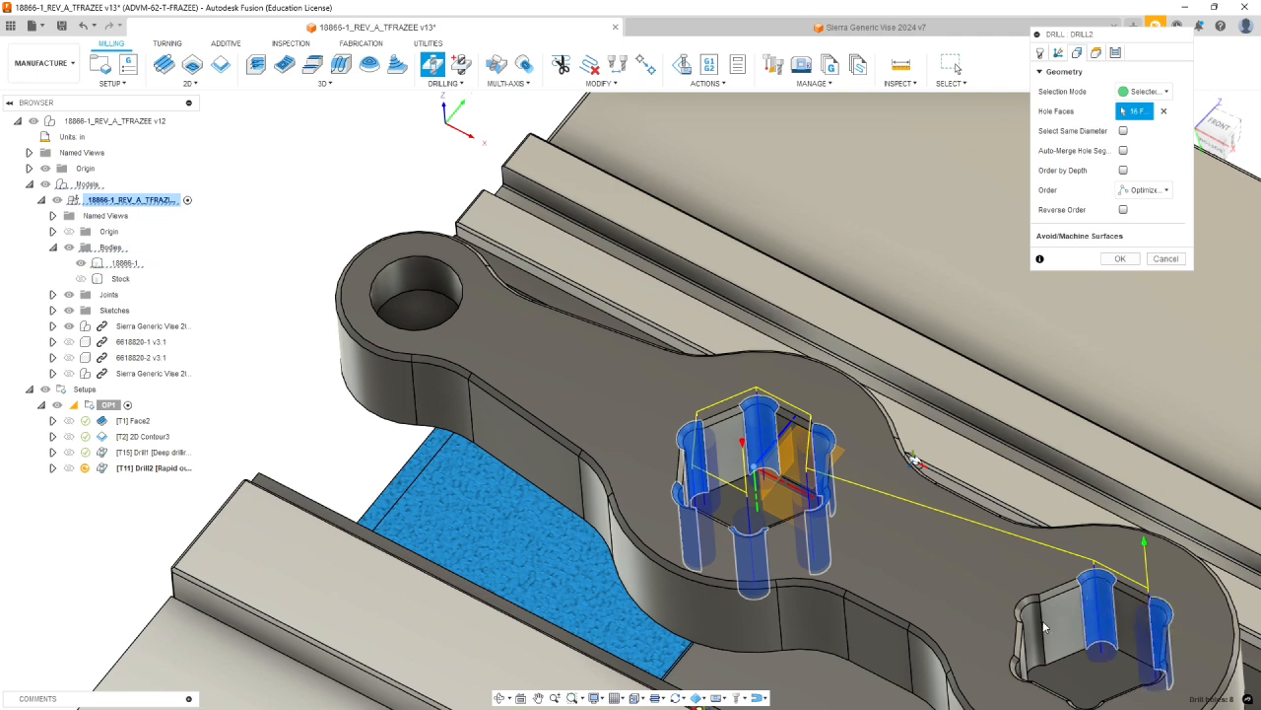
click(1037, 617)
click(1027, 639)
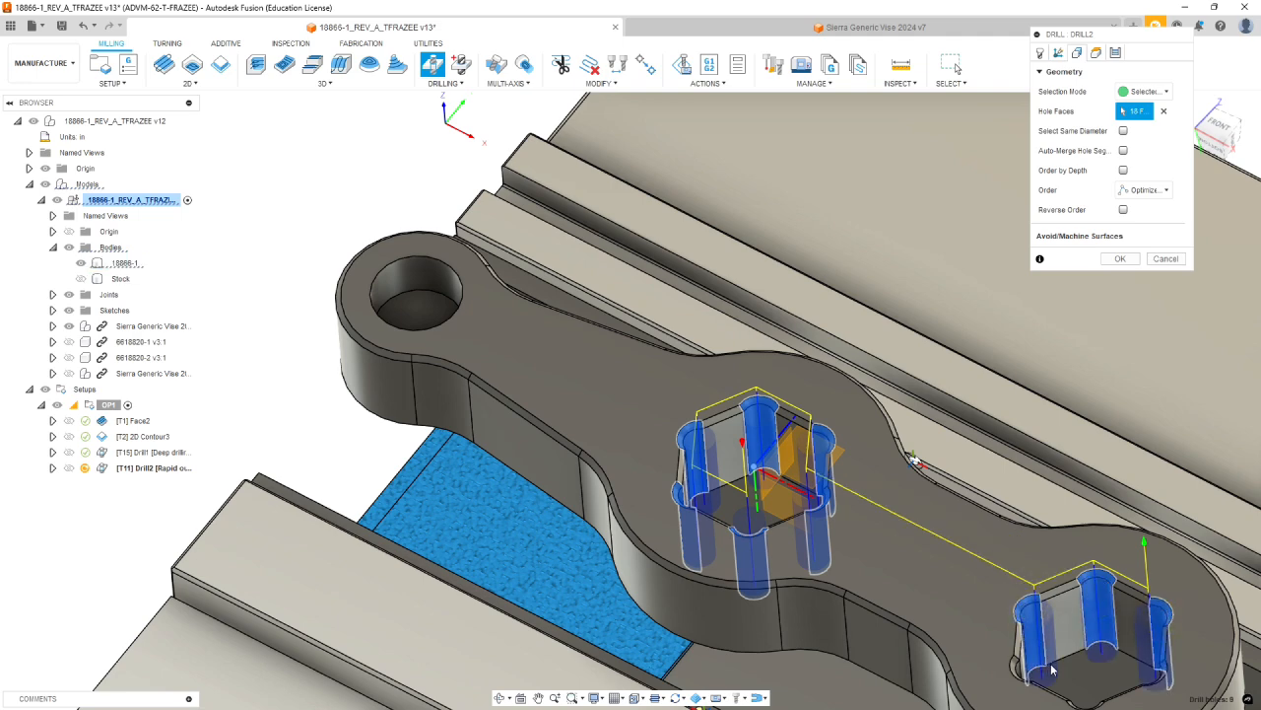
Add the remaining three rounded corners of the large end's hex opening to the hole faces
scroll(1045, 631, down, 3)
shift+middle_drag(1070, 650, 919, 660)
click(899, 649)
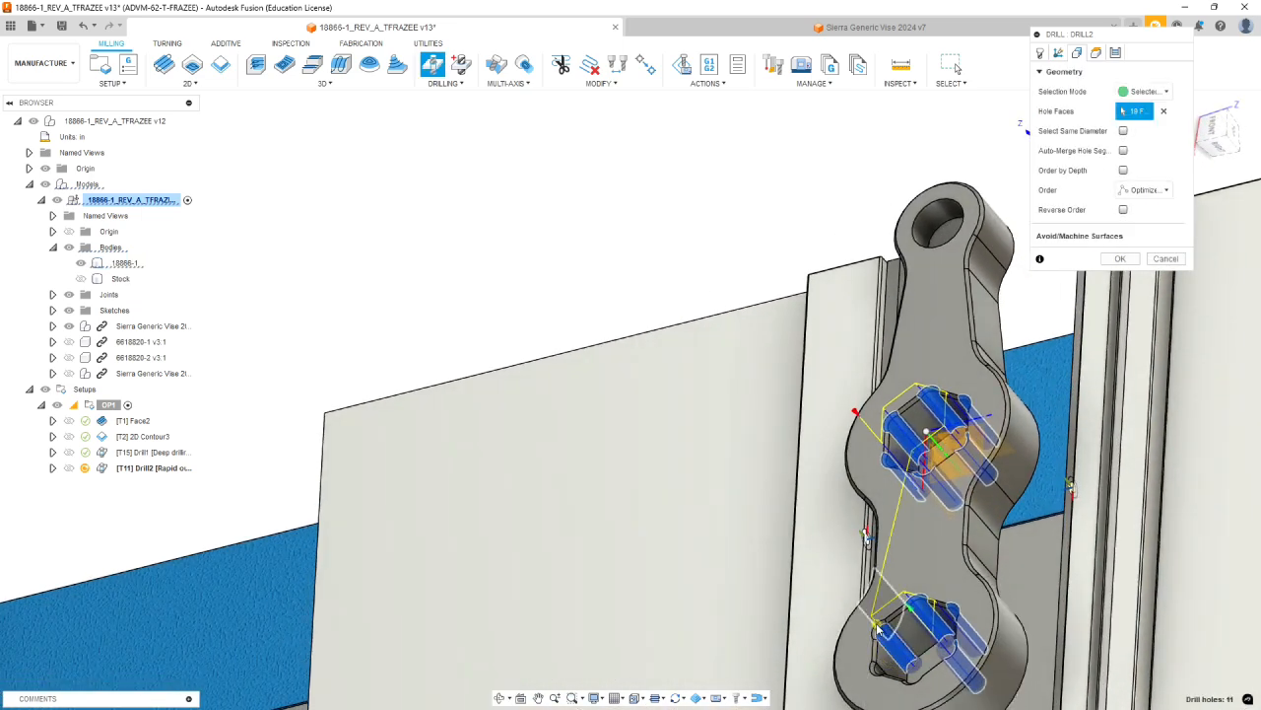
click(879, 629)
shift+middle_drag(879, 631, 830, 606)
click(845, 605)
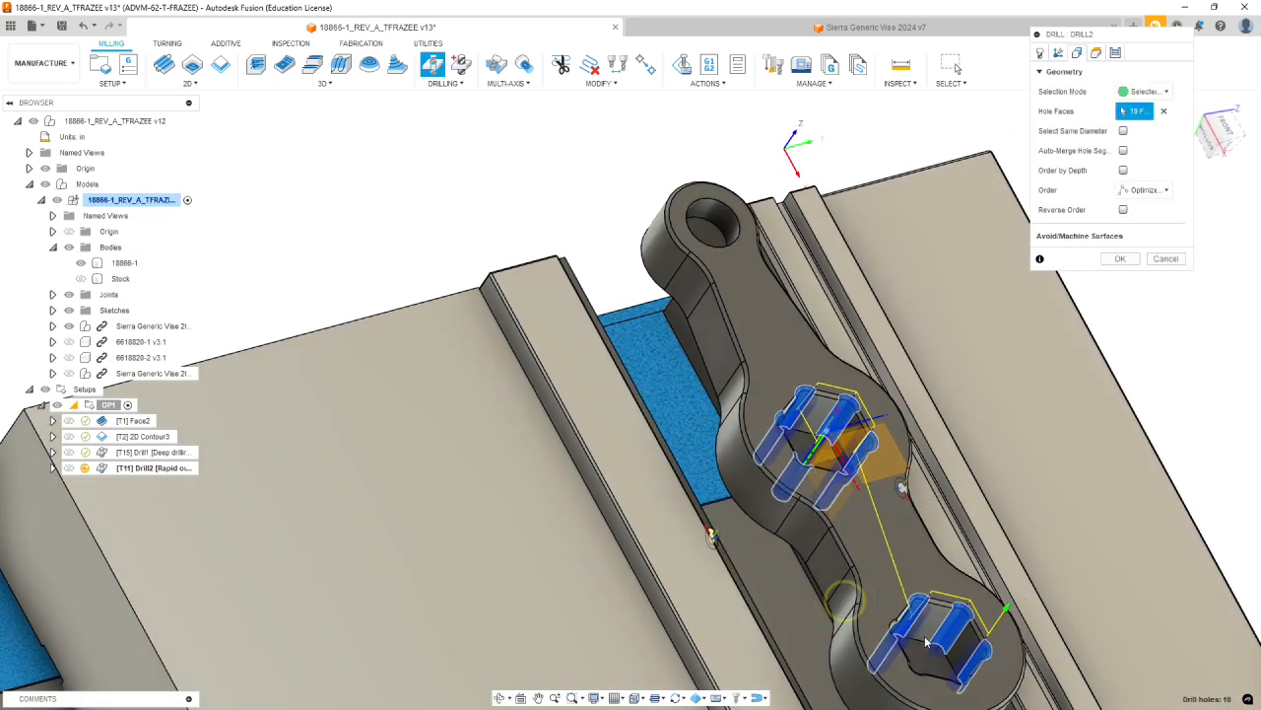
scroll(853, 609, up, 5)
click(859, 611)
scroll(863, 620, down, 5)
shift+middle_drag(867, 622, 723, 612)
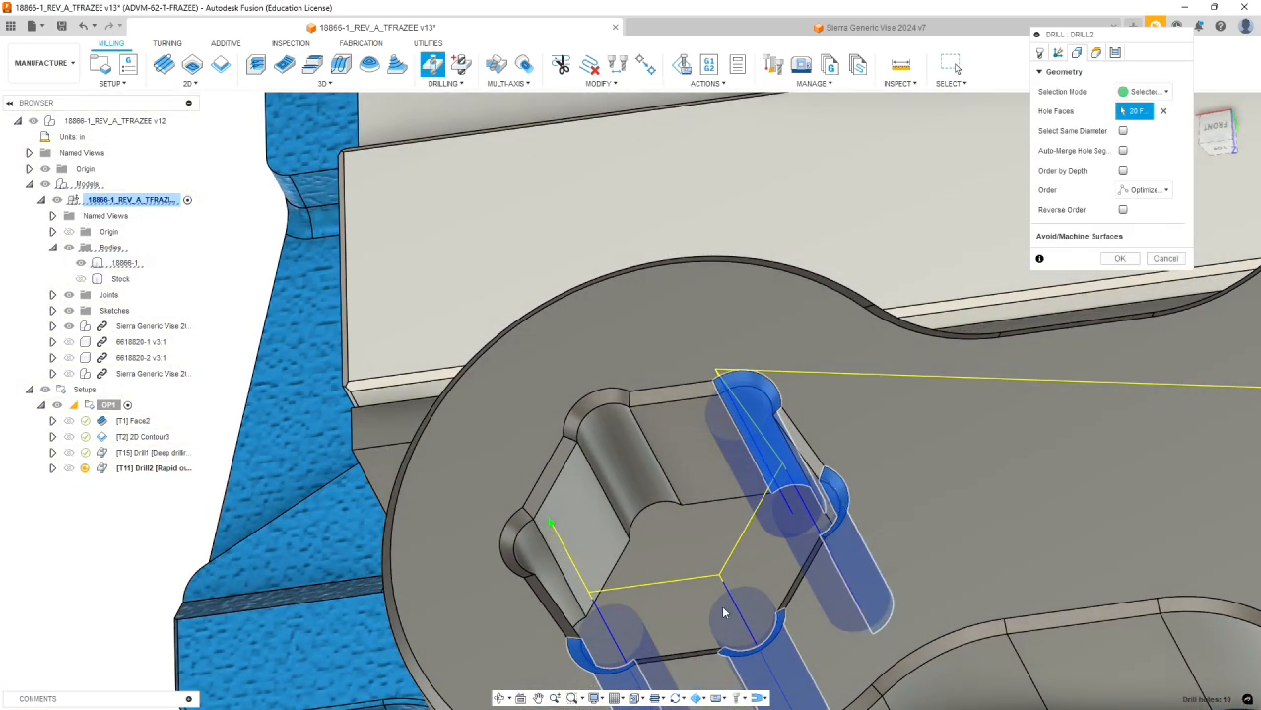
click(640, 452)
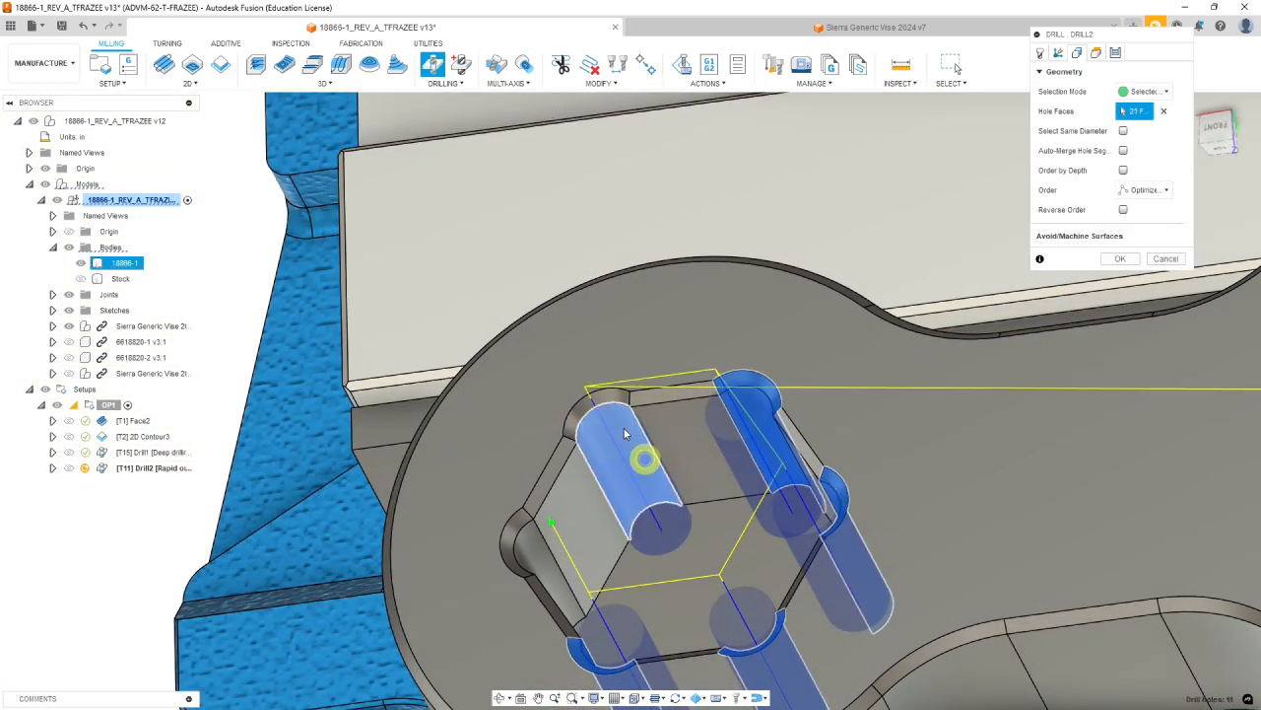
click(517, 527)
shift+middle_drag(643, 542, 839, 634)
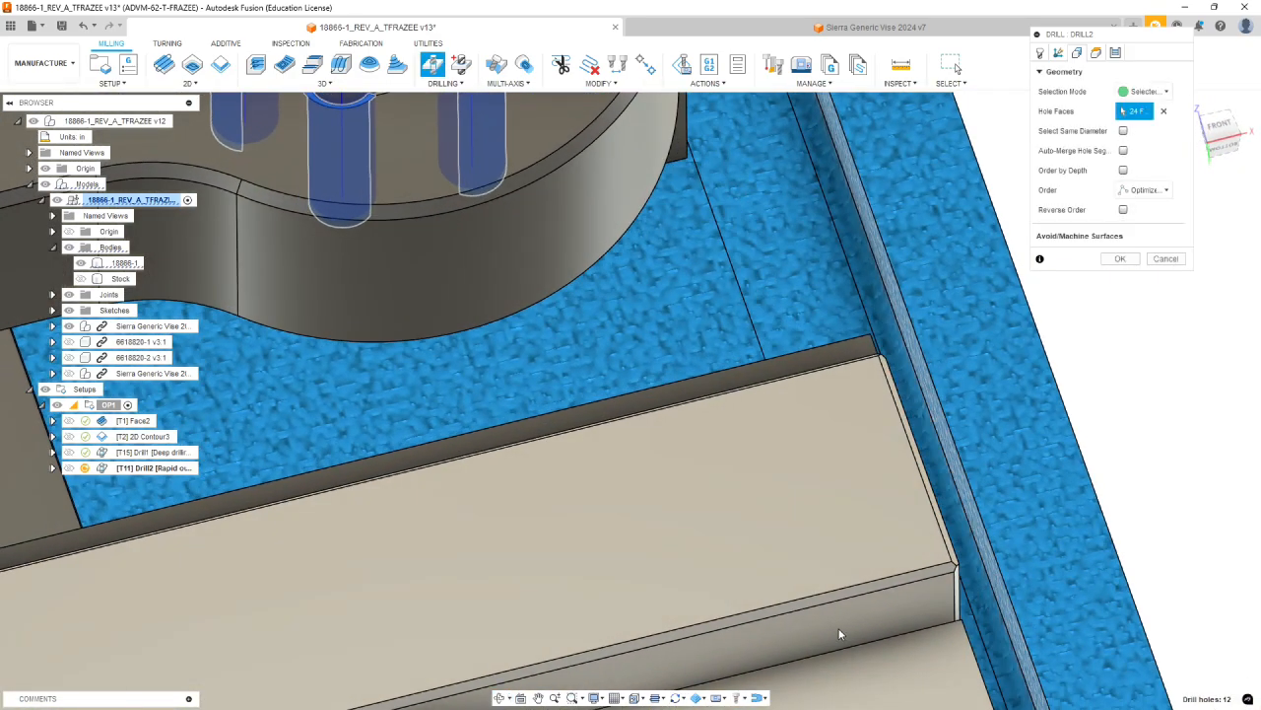
scroll(588, 499, down, 6)
scroll(386, 375, down, 2)
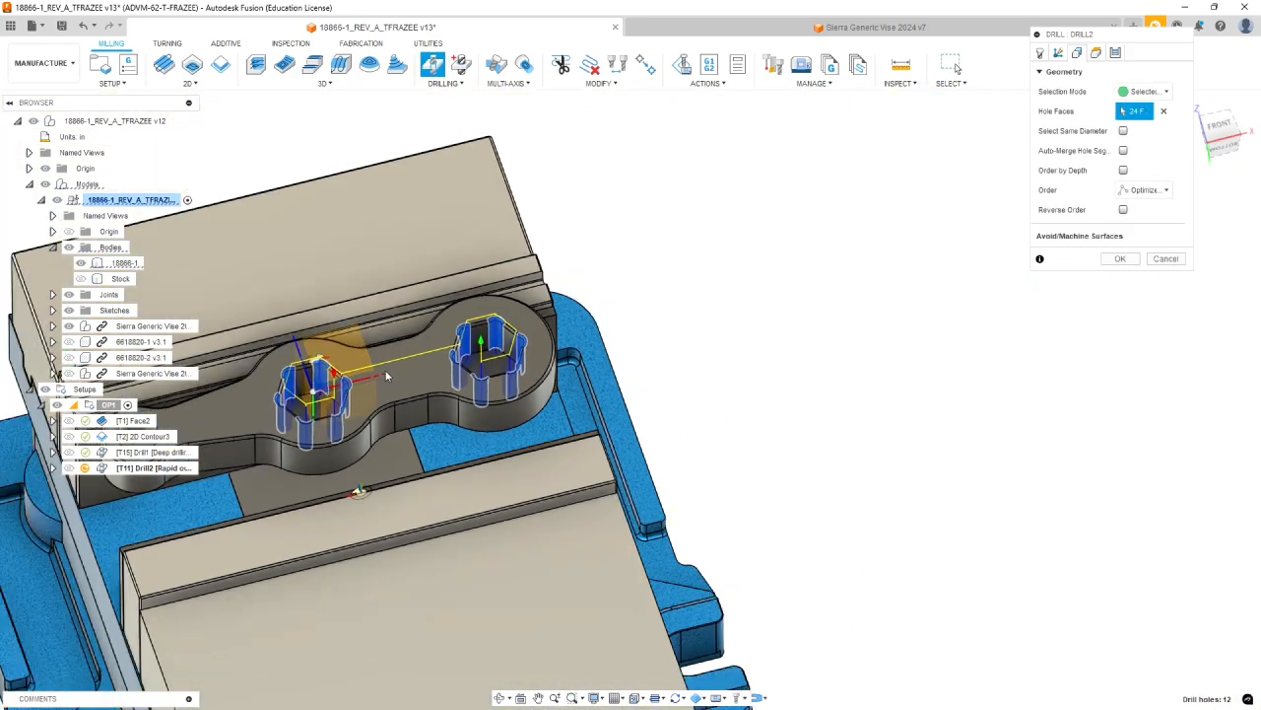
scroll(354, 390, up, 5)
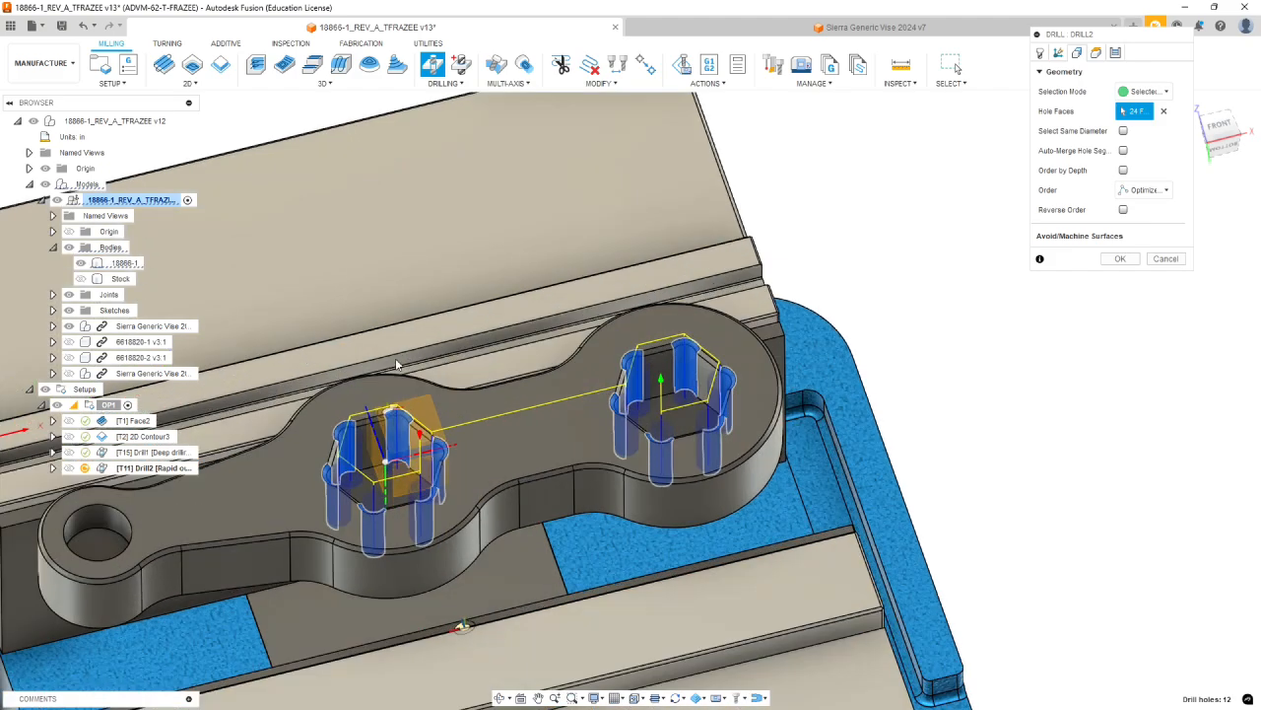
mouse_move(461, 349)
shift+middle_down()
mouse_move(436, 313)
mouse_move(438, 339)
shift+middle_up()
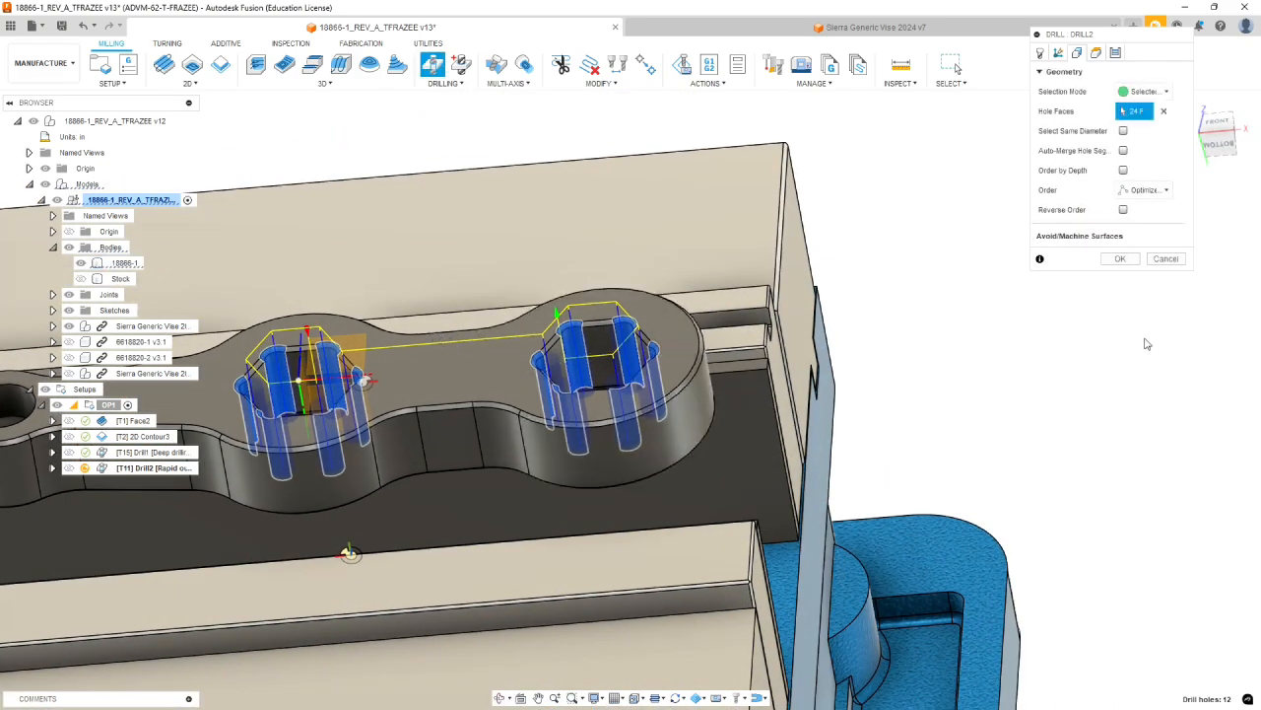
Exclude the stock top from the retract height reference and set the bottom height from Lowest of selected
click(1077, 52)
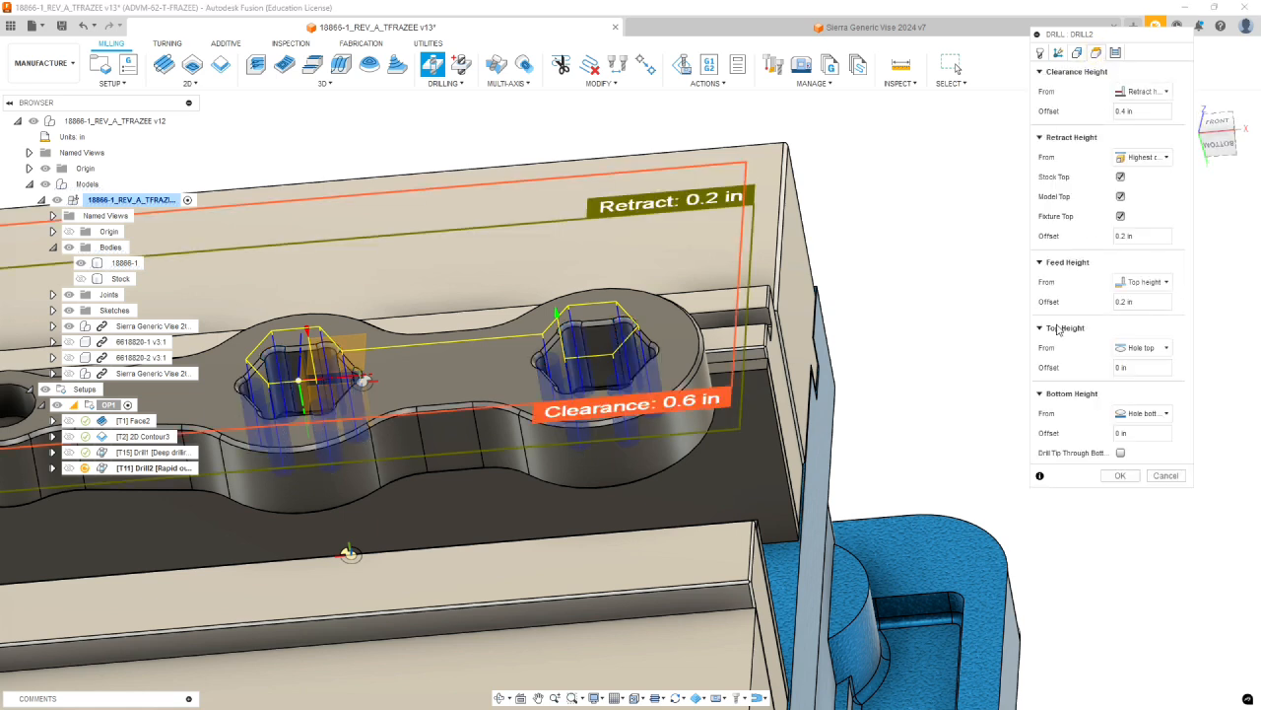
click(1122, 177)
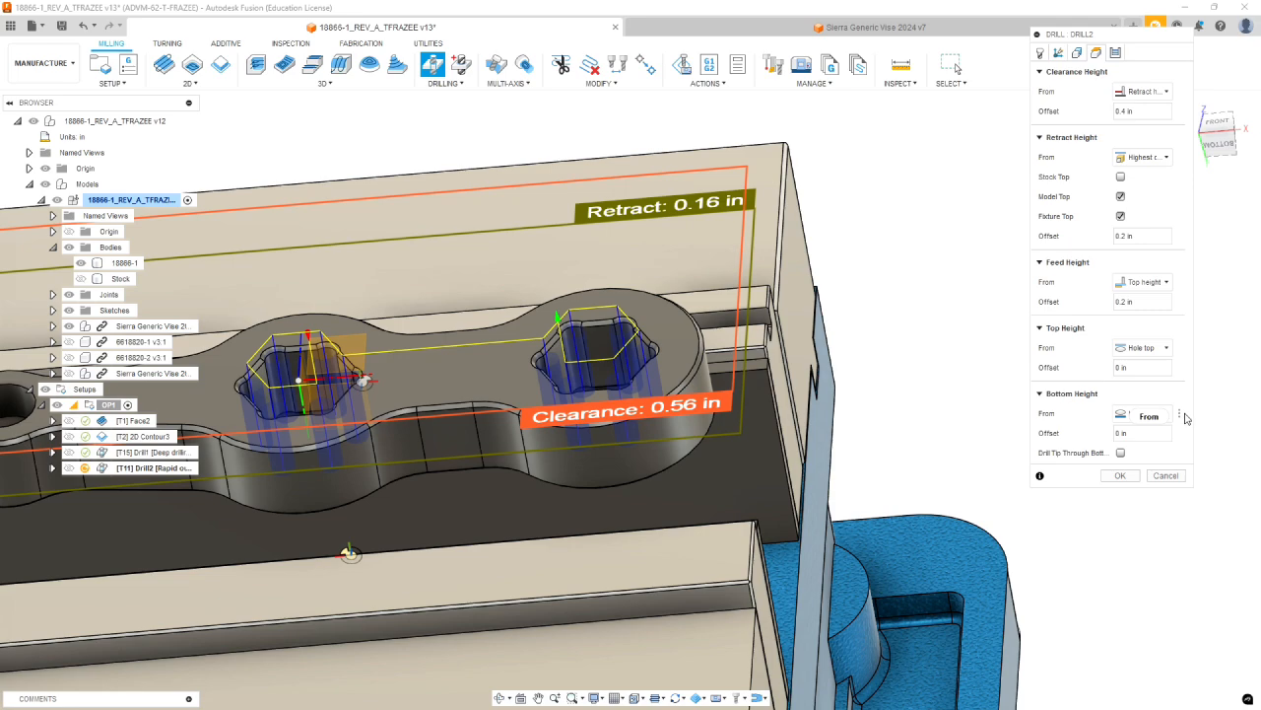
scroll(669, 427, up, 10)
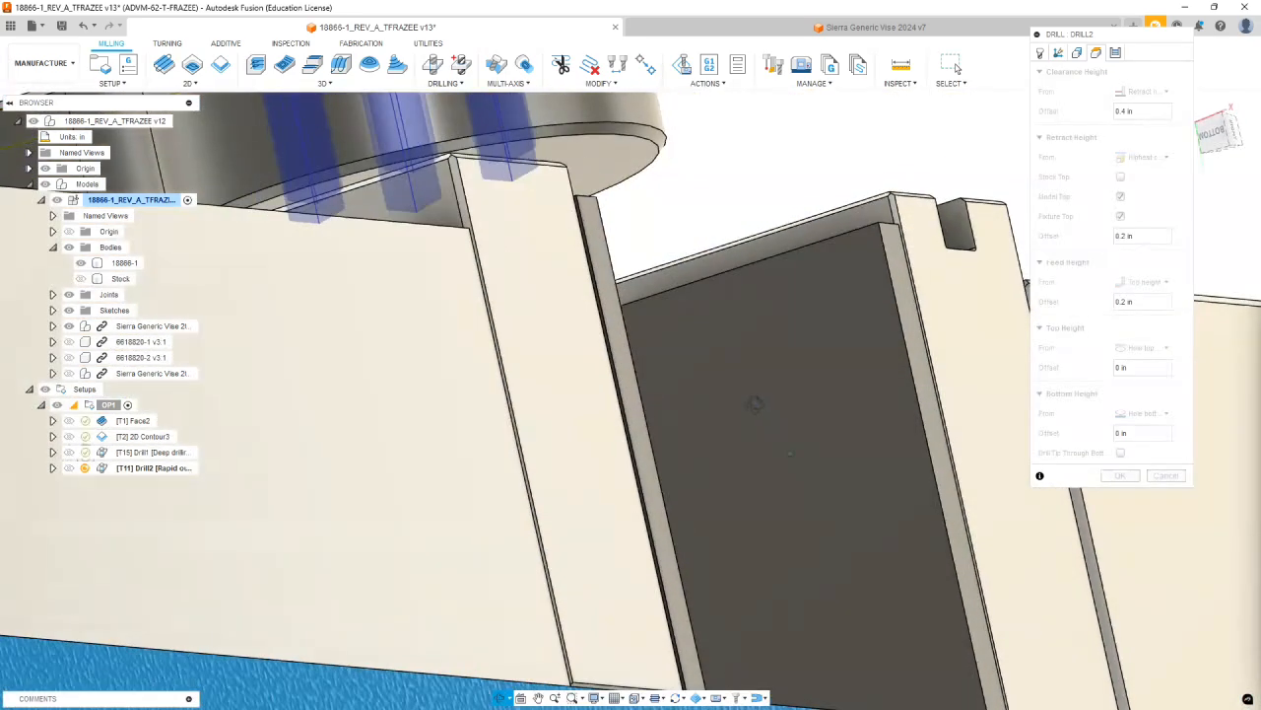
shift+middle_drag(754, 402, 720, 424)
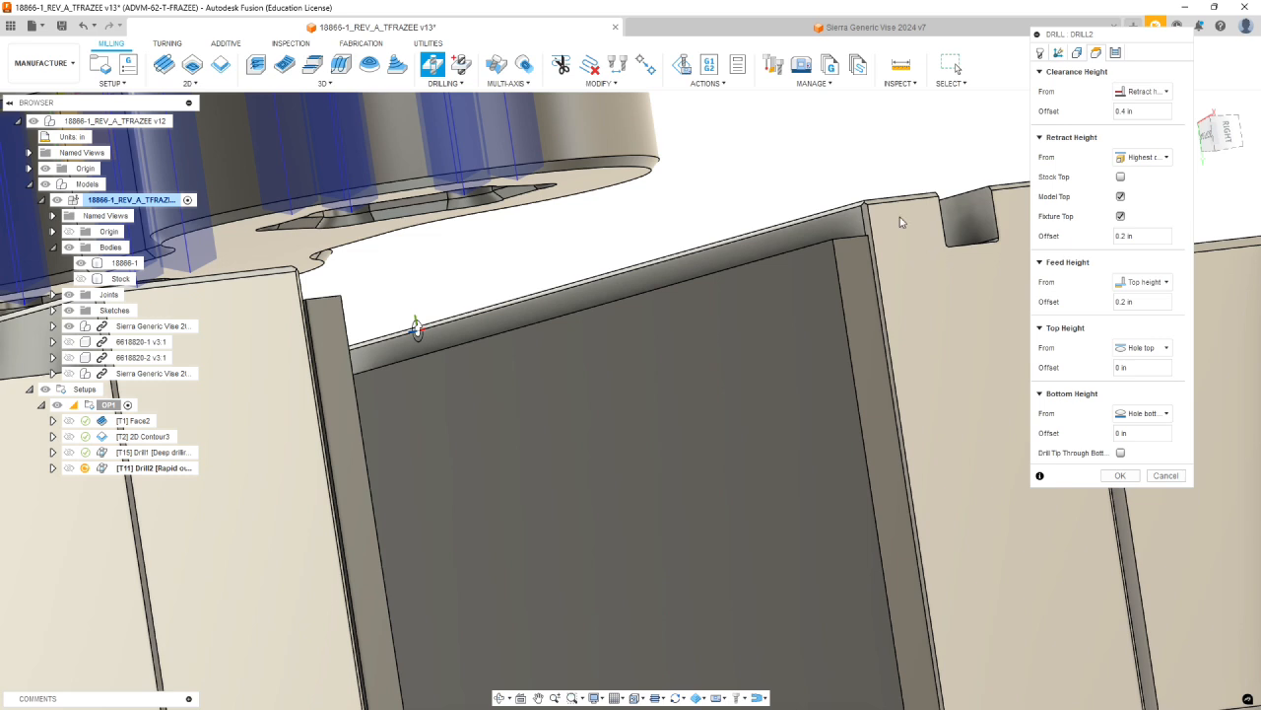
click(1167, 415)
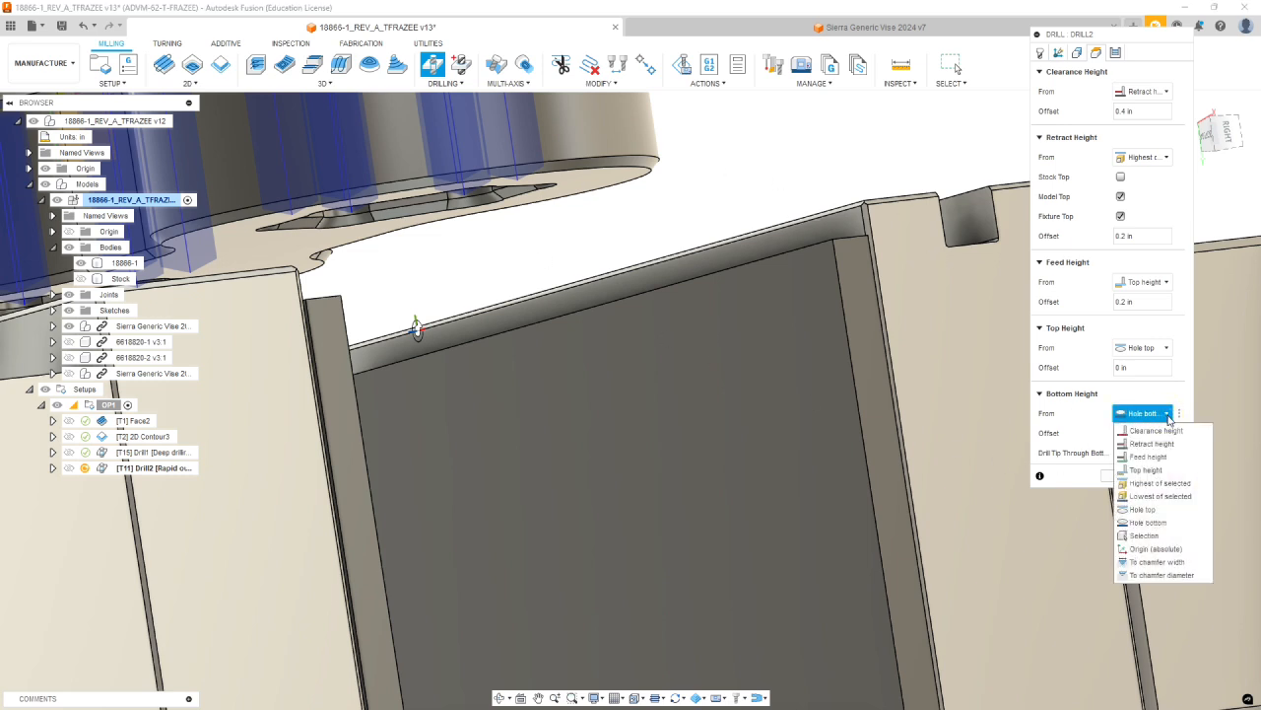
click(1163, 496)
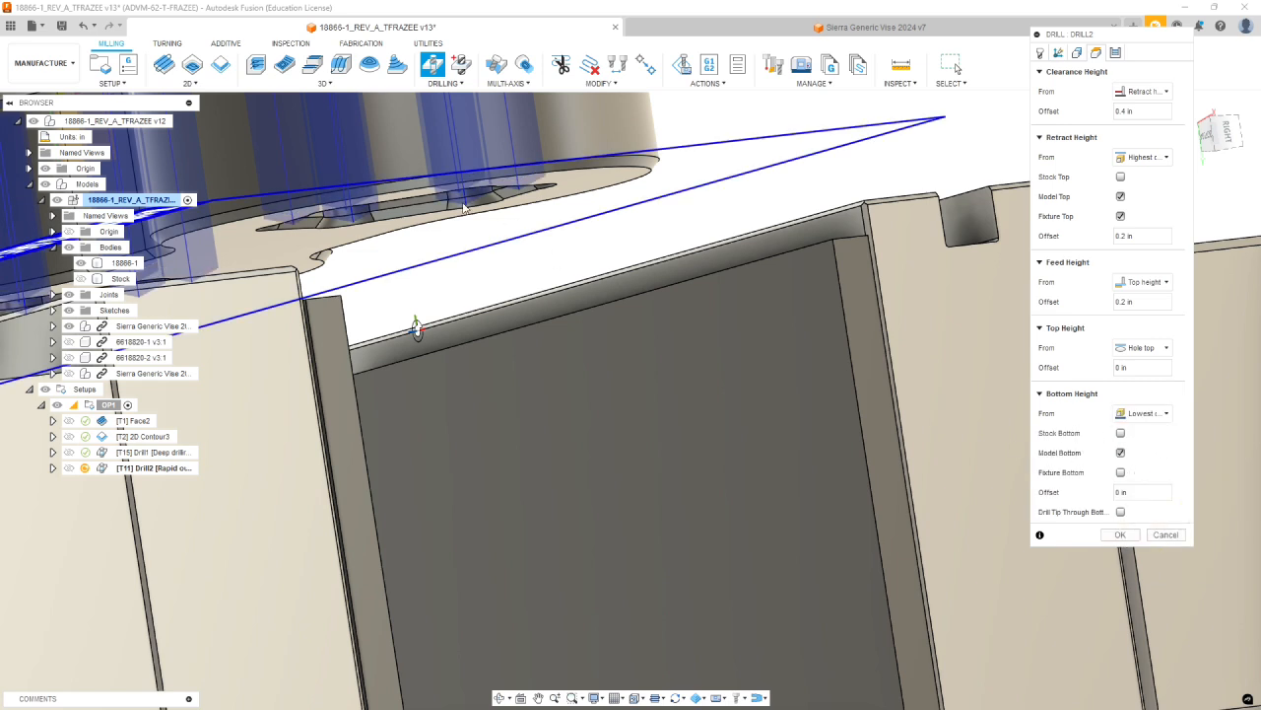
Let the drill tip pass through the bottom with a break-through depth of 0.03 in
click(1120, 512)
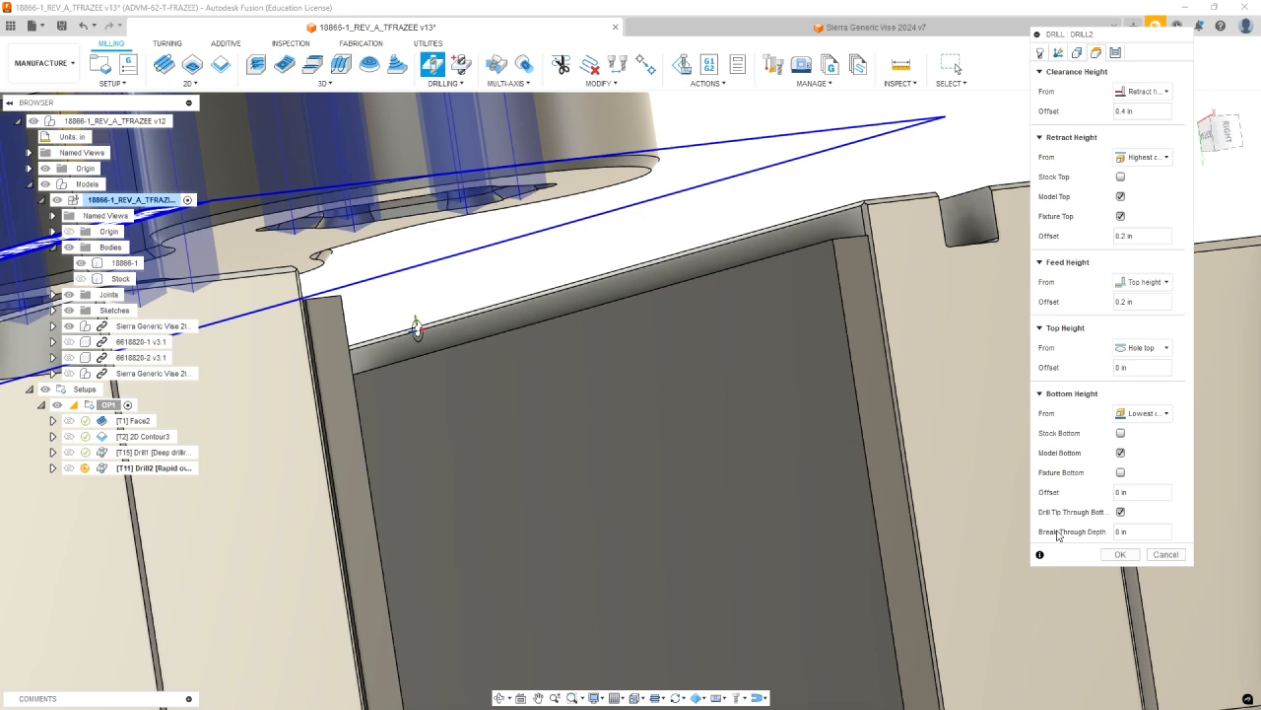
click(1135, 533)
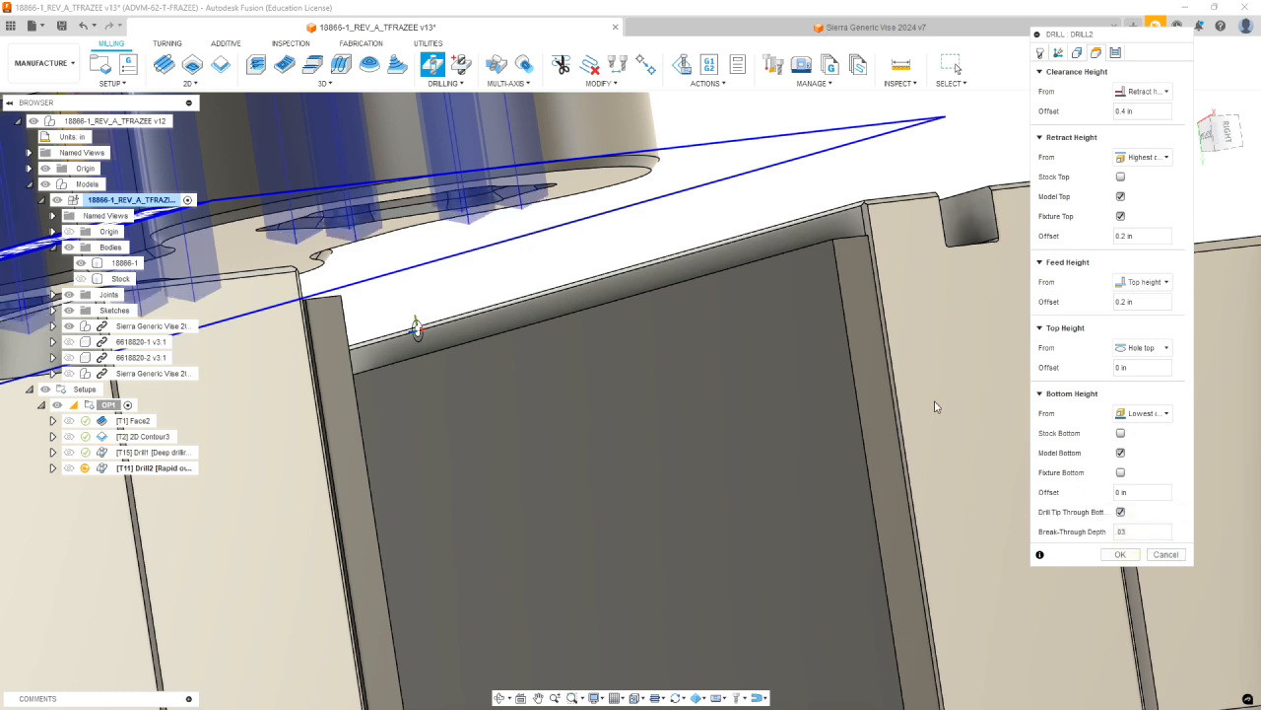
shift+middle_drag(726, 343, 739, 399)
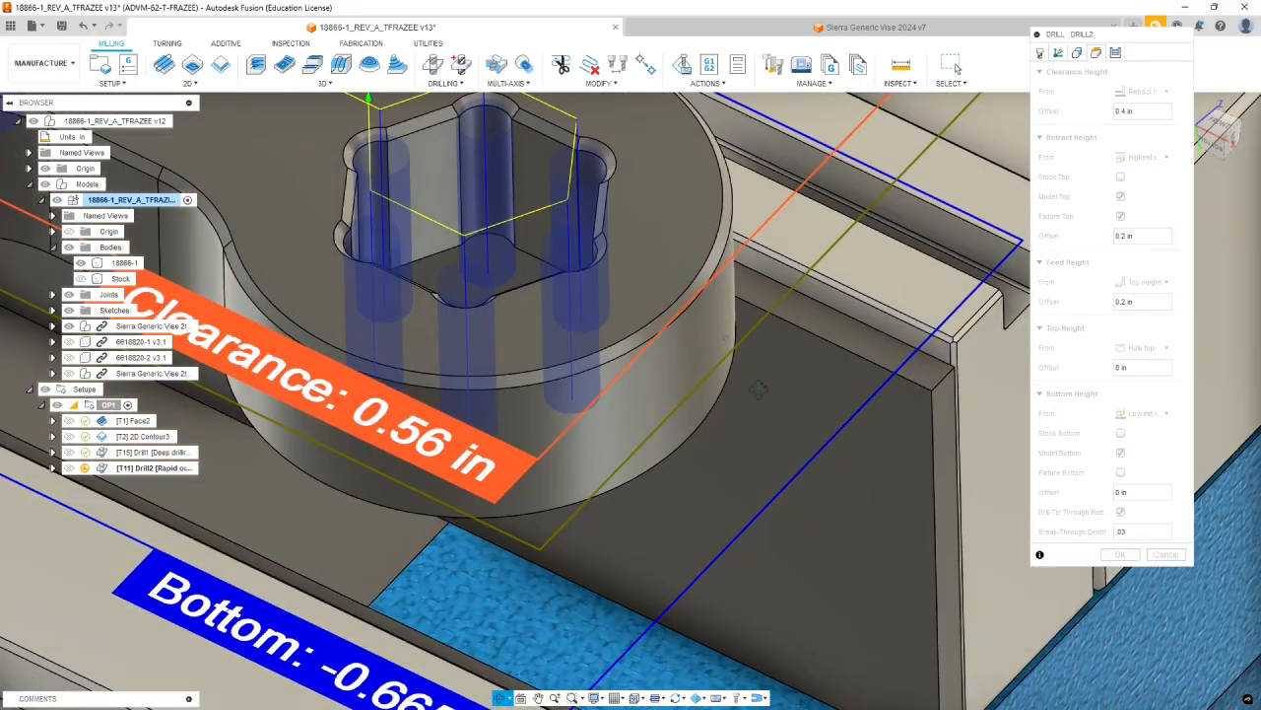
scroll(522, 393, down, 10)
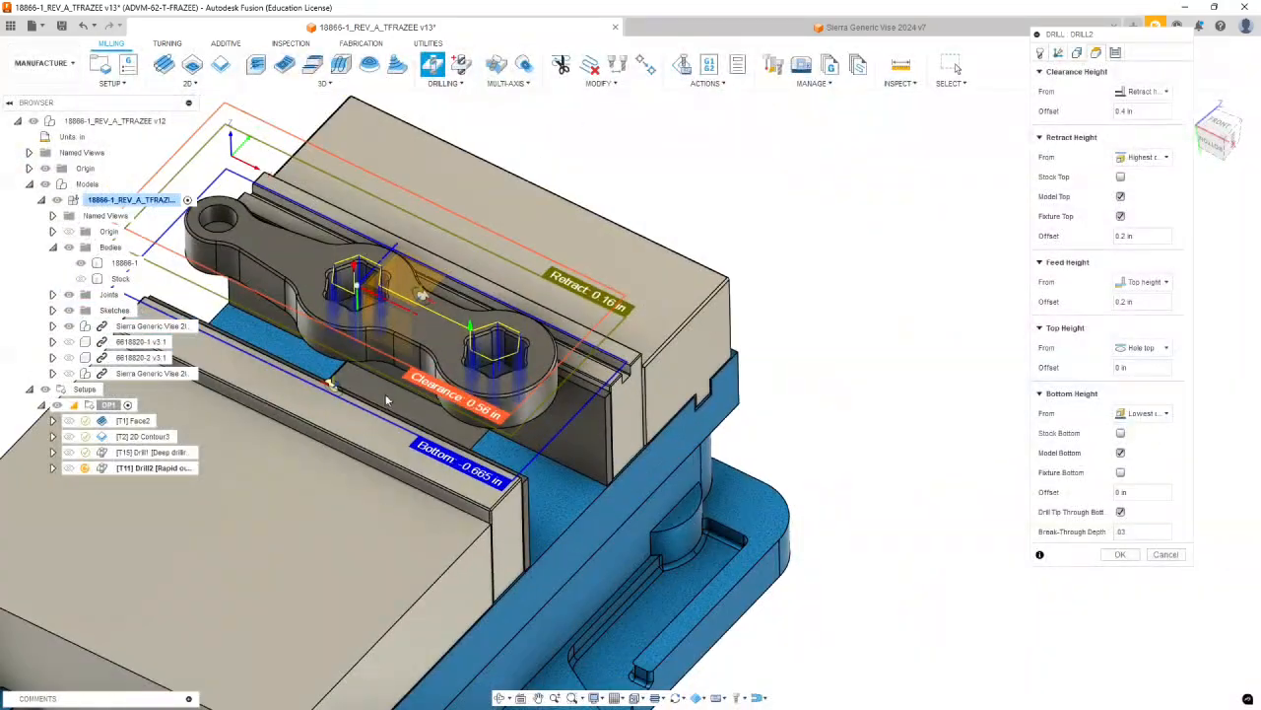
scroll(242, 296, up, 5)
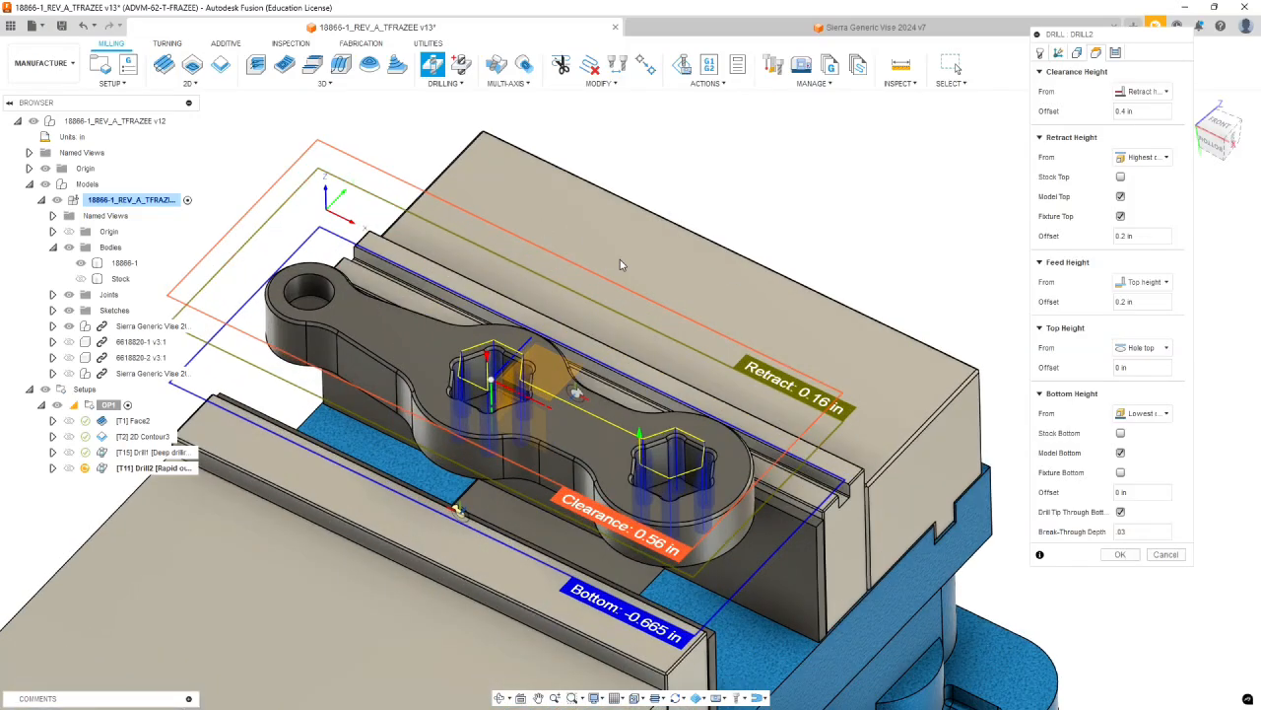
Use the deep drilling full-retract cycle for the second drill operation, generate its toolpath, and clear the operation selection
scroll(657, 298, up, 2)
shift+middle_drag(811, 326, 810, 370)
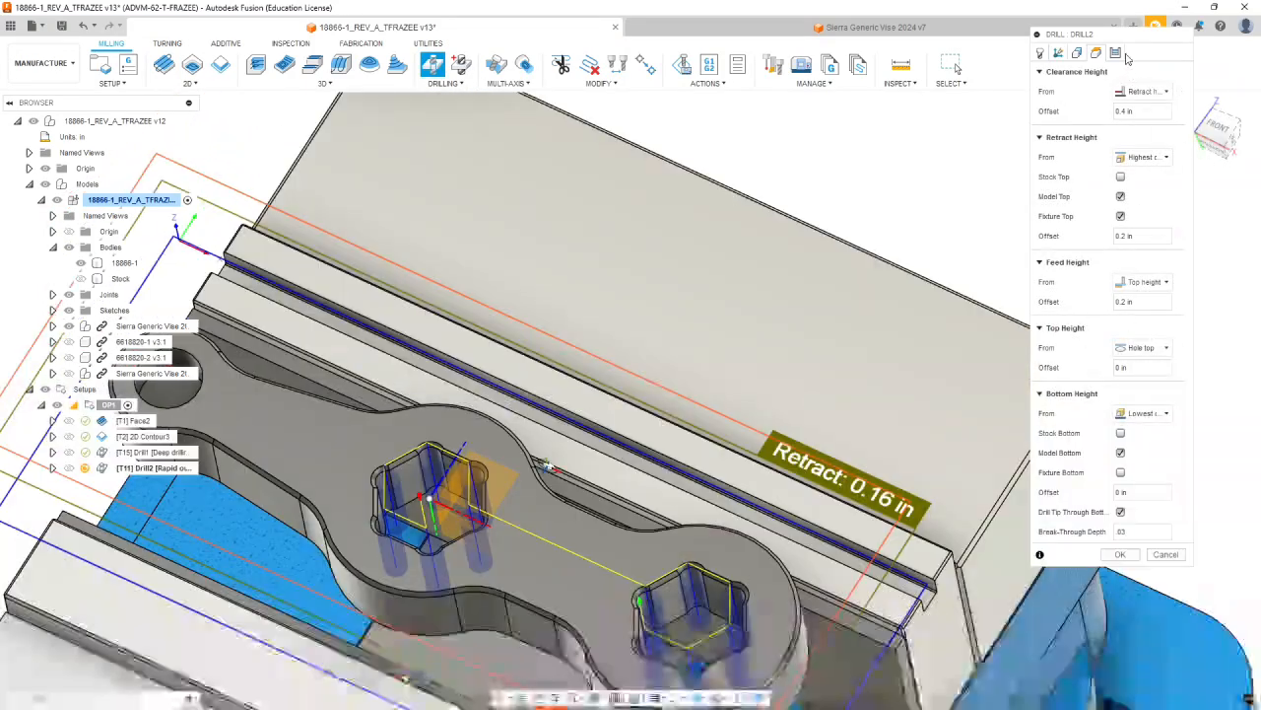
click(1116, 53)
click(1146, 94)
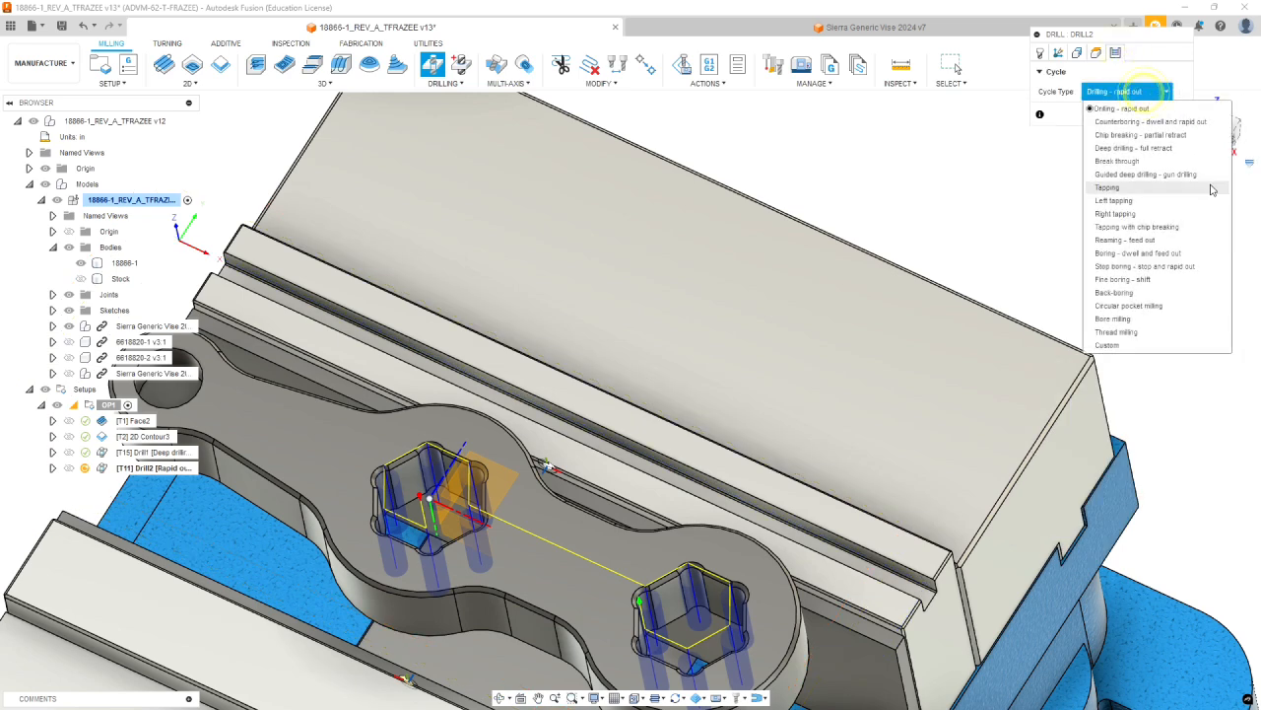
click(1109, 149)
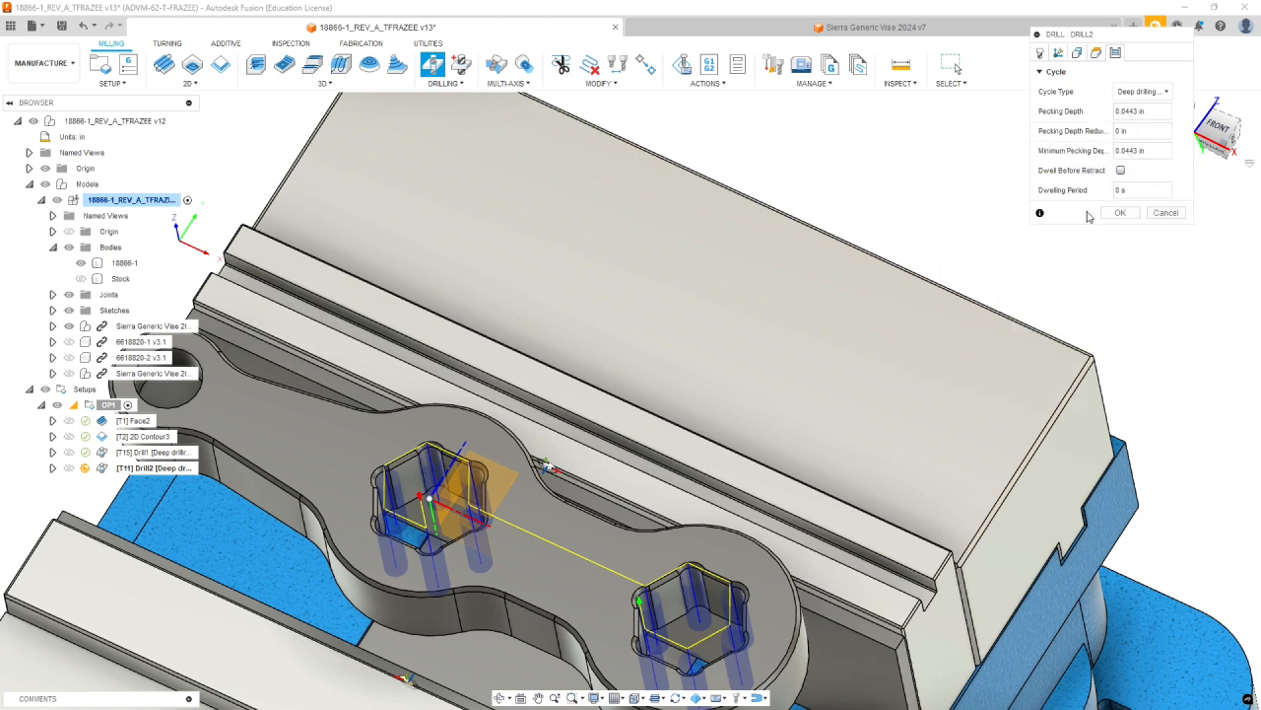
click(1128, 212)
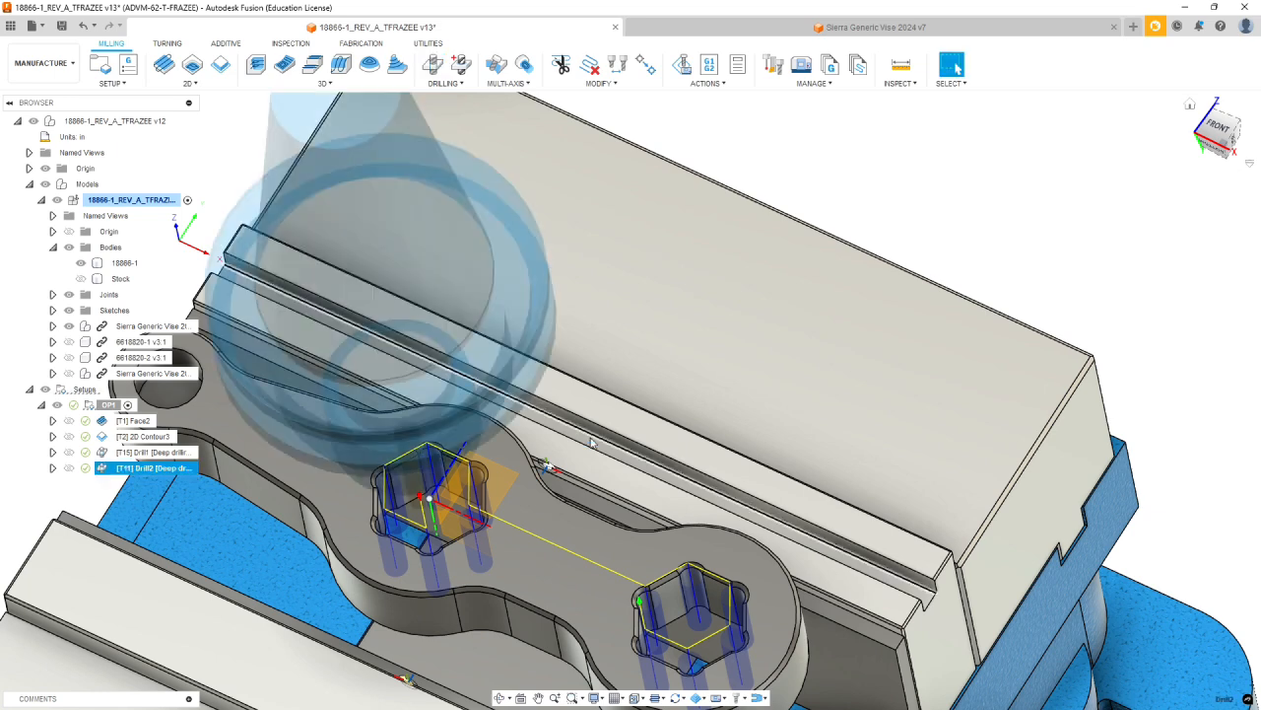
scroll(587, 445, down, 5)
shift+middle_drag(586, 446, 573, 495)
click(201, 493)
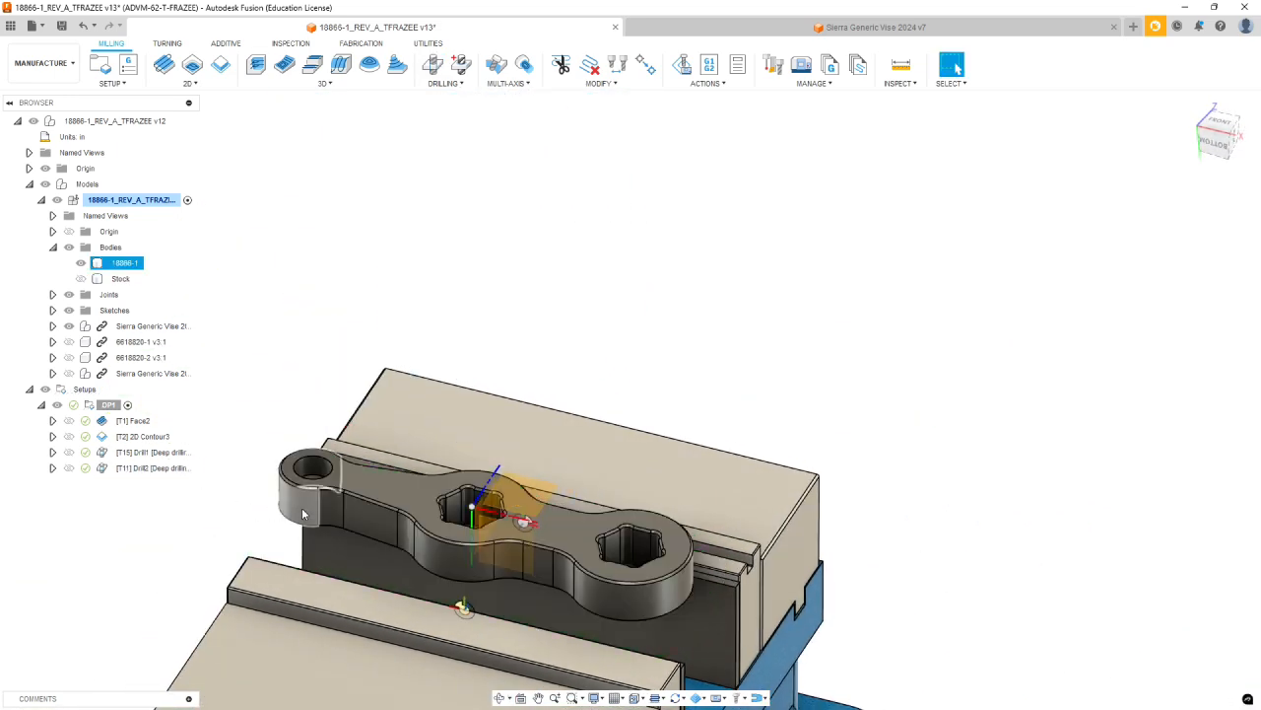
Create a 2D Pocket operation with tool 4, the 1/4" x 1" x 3" end mill, from the Sierra_VF1_aluminum library
scroll(301, 507, down, 4)
scroll(291, 496, up, 4)
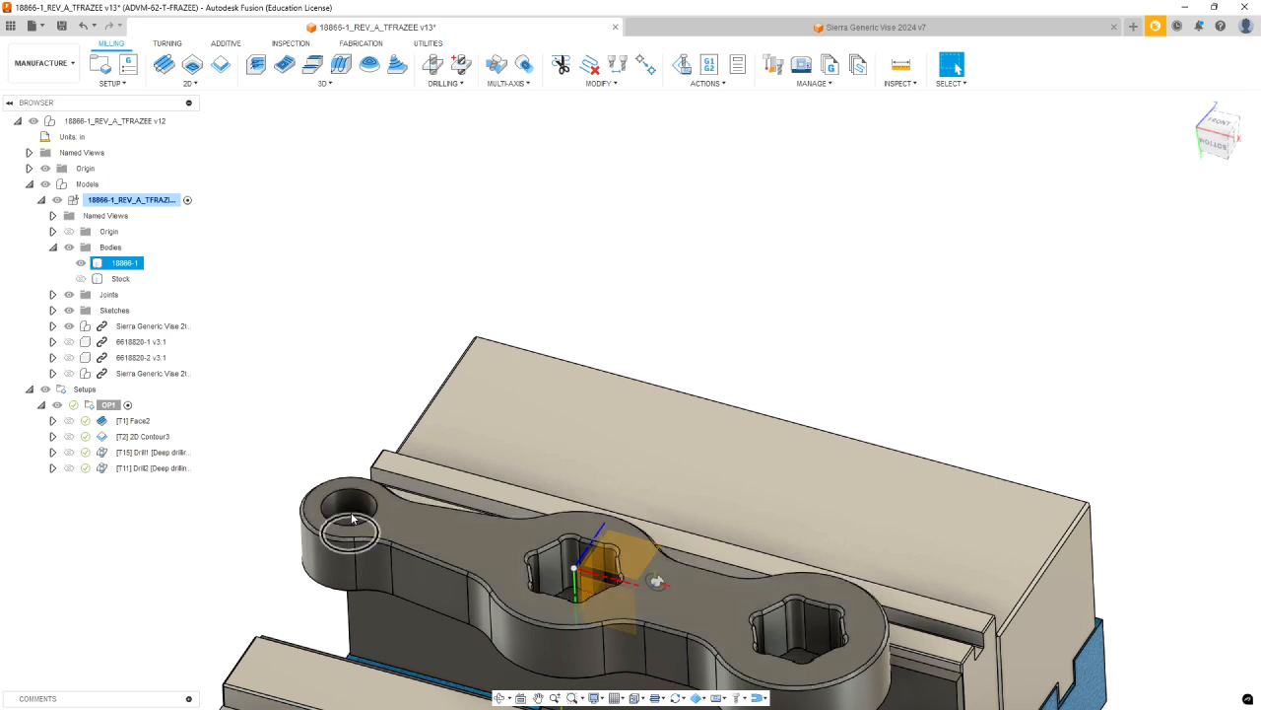
click(318, 342)
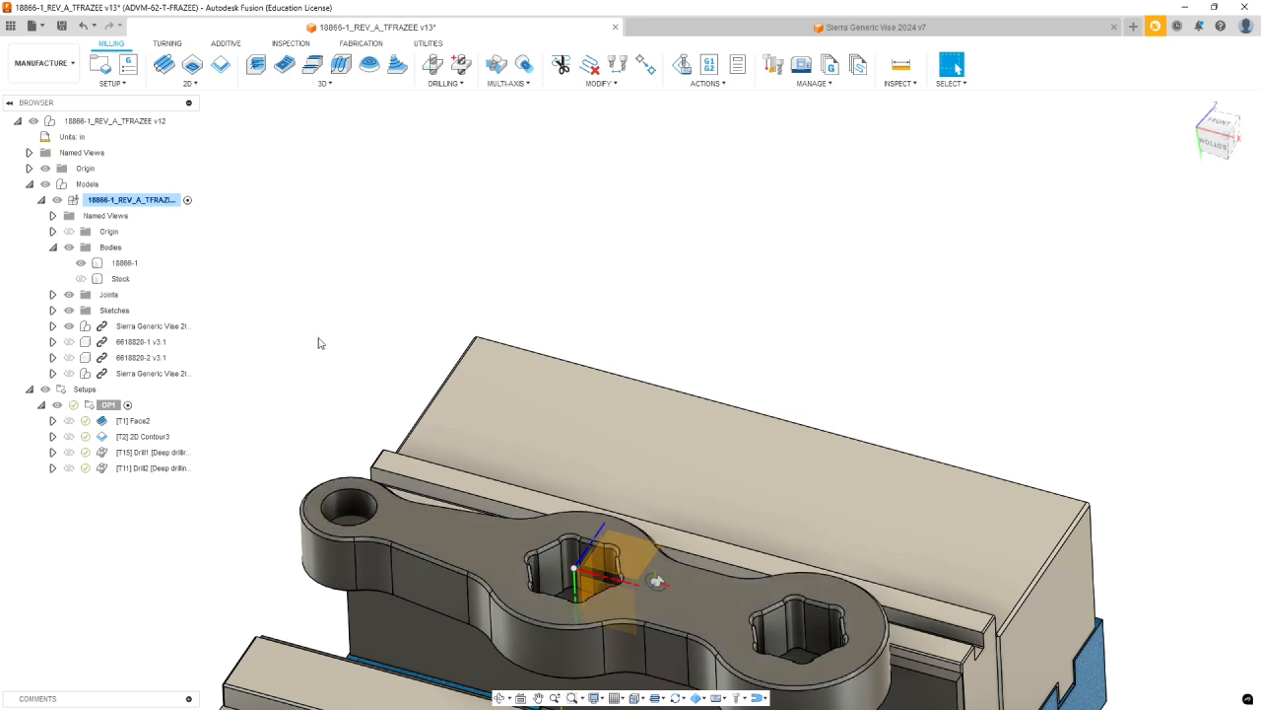
click(190, 83)
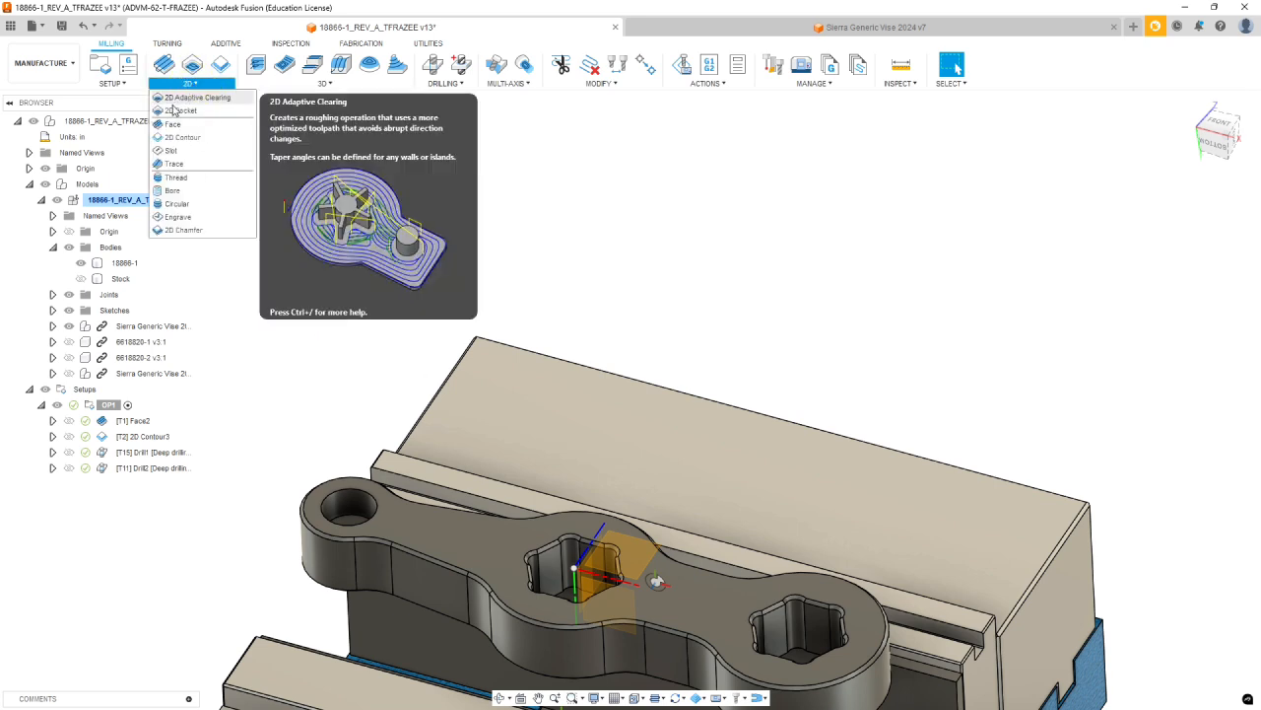
click(192, 108)
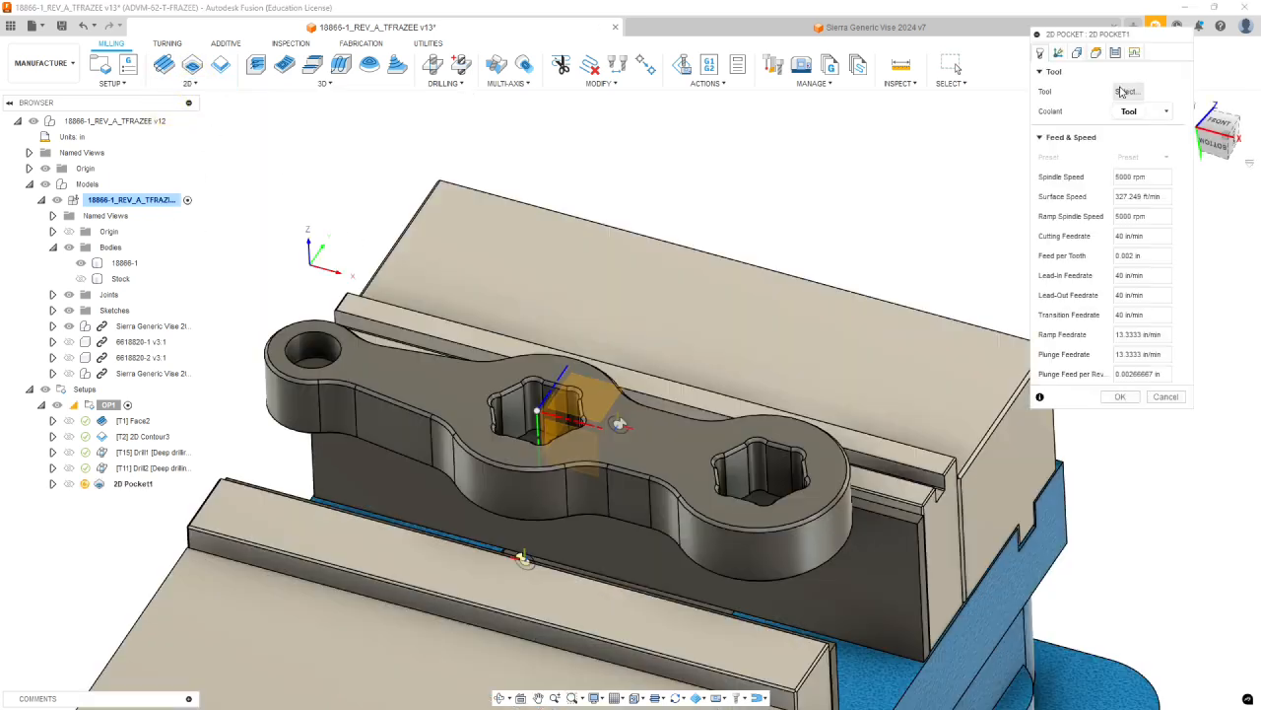
click(1125, 91)
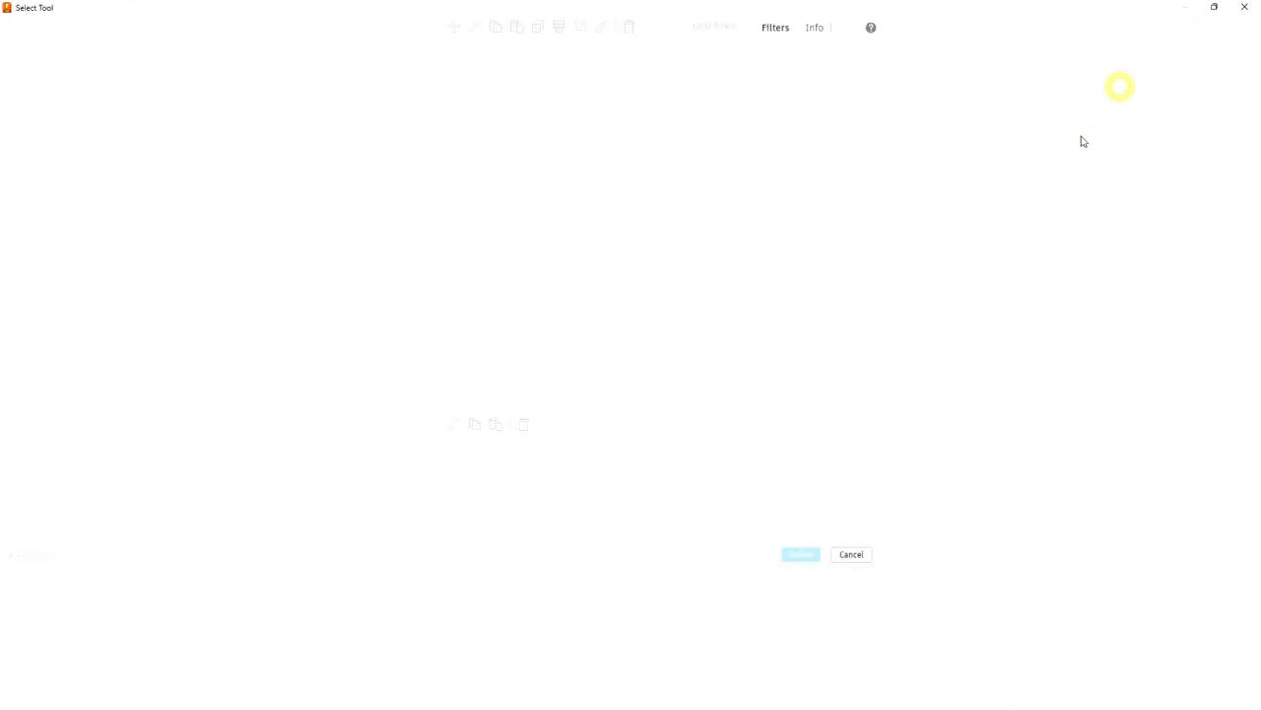
click(91, 244)
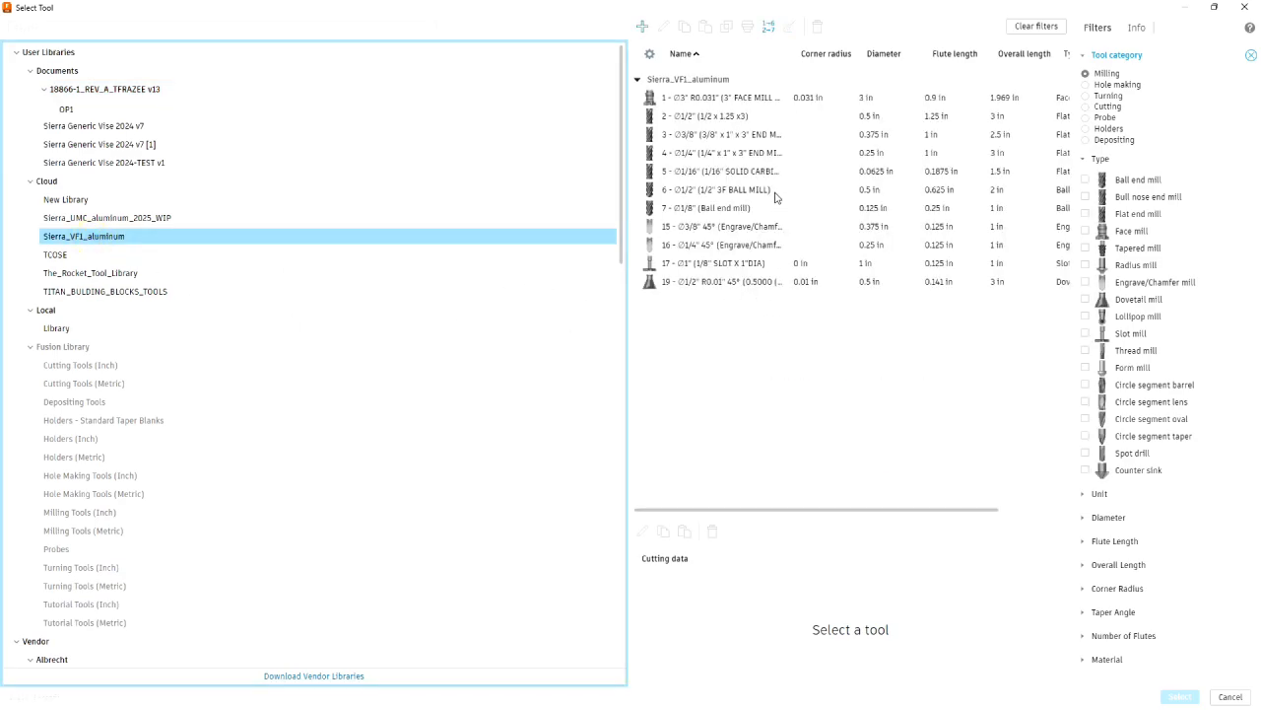
click(730, 155)
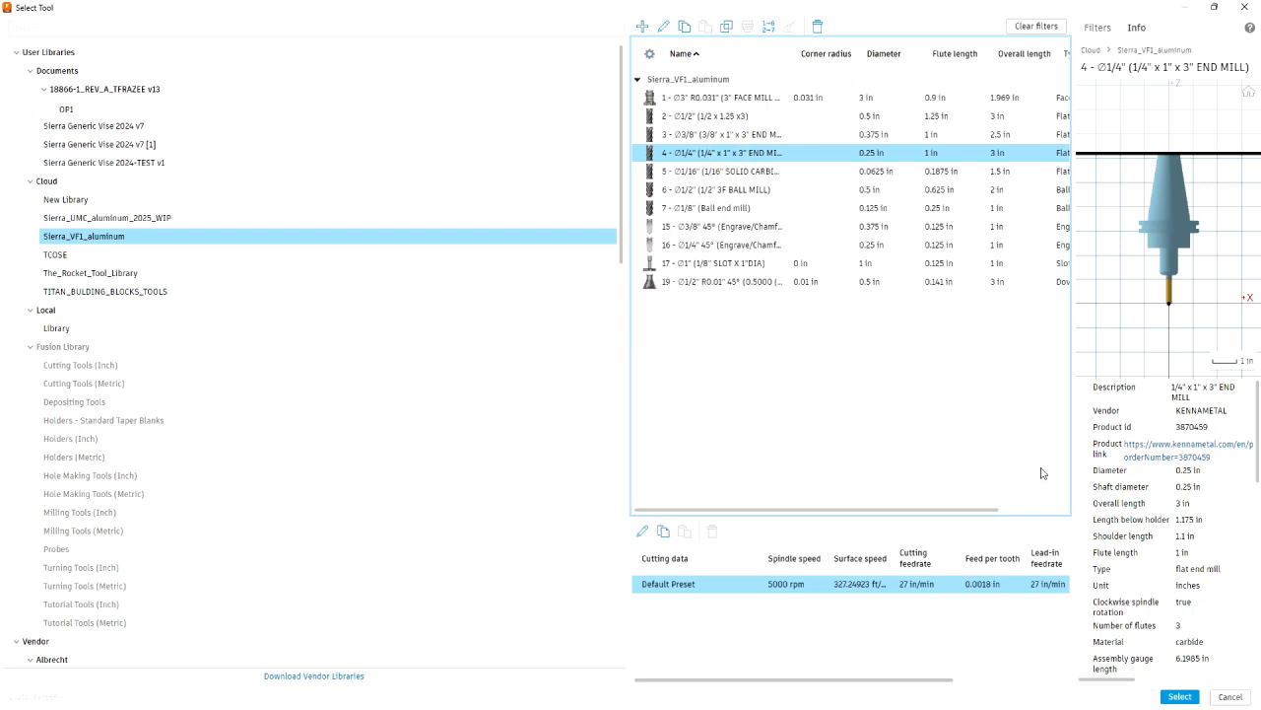
click(1179, 696)
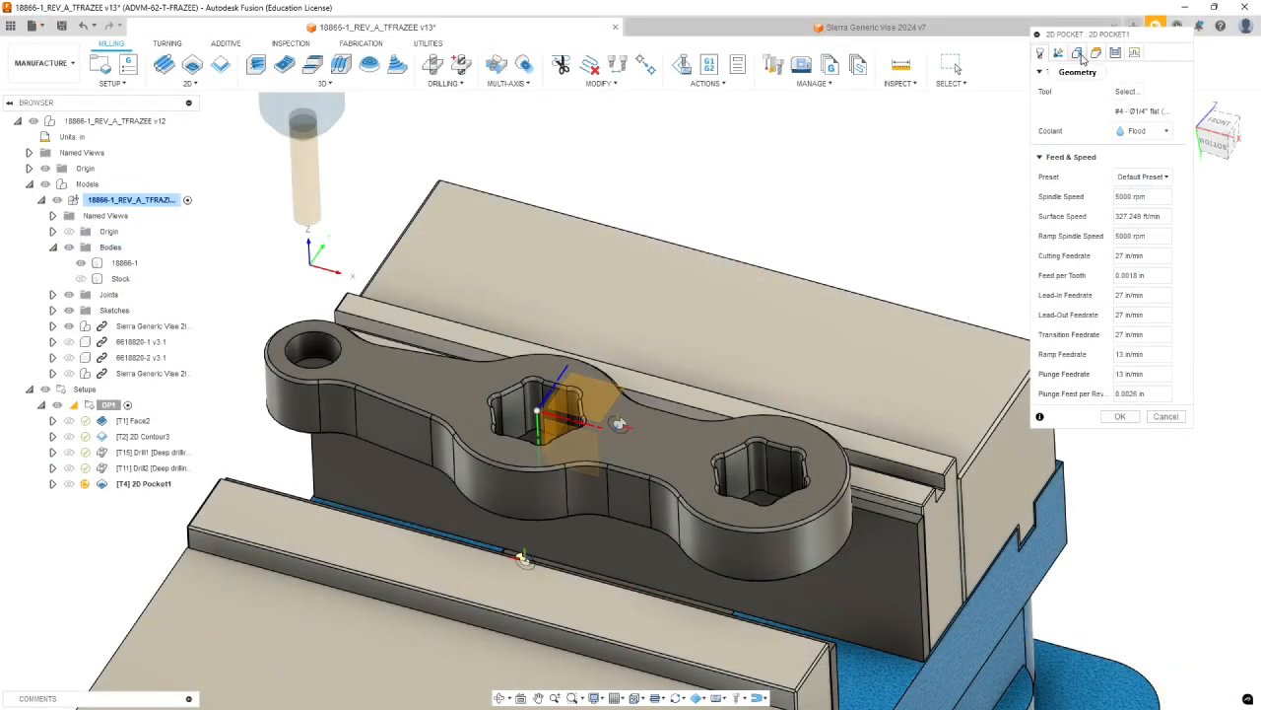
Select the bottom edge of the small end's round hole as the pocket and keep the stock top out of the retract height
click(1078, 54)
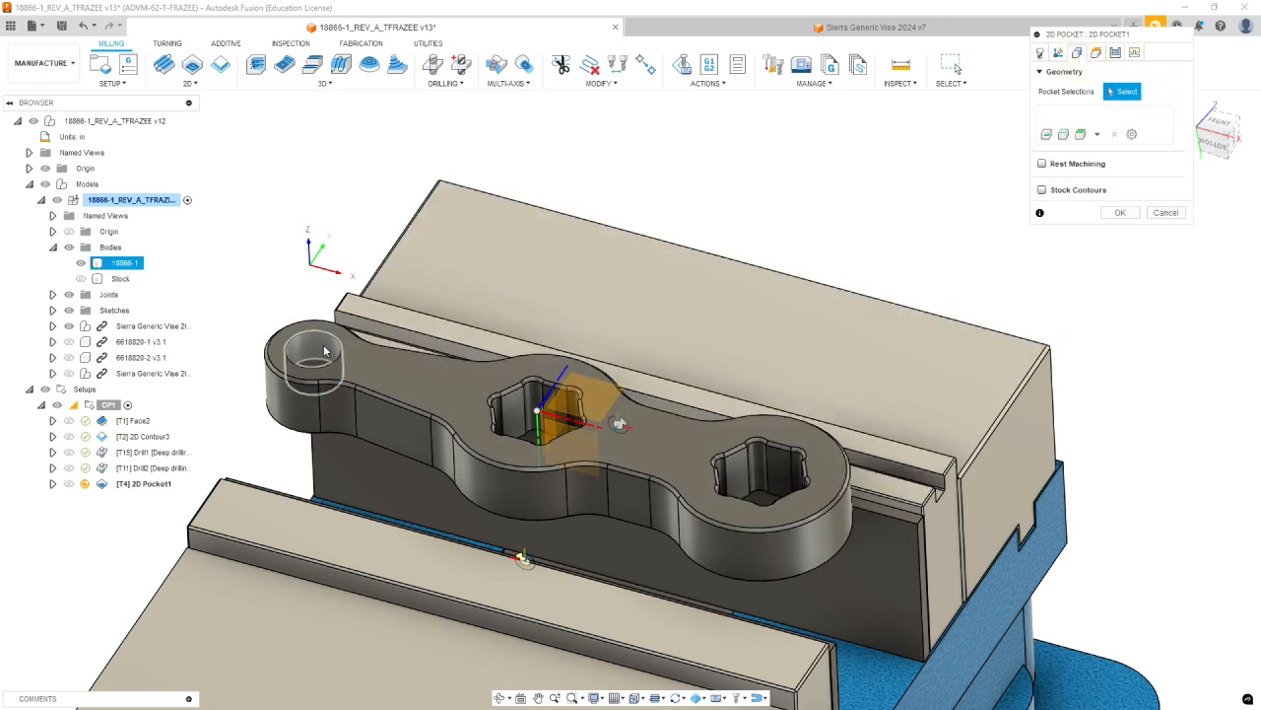
click(434, 355)
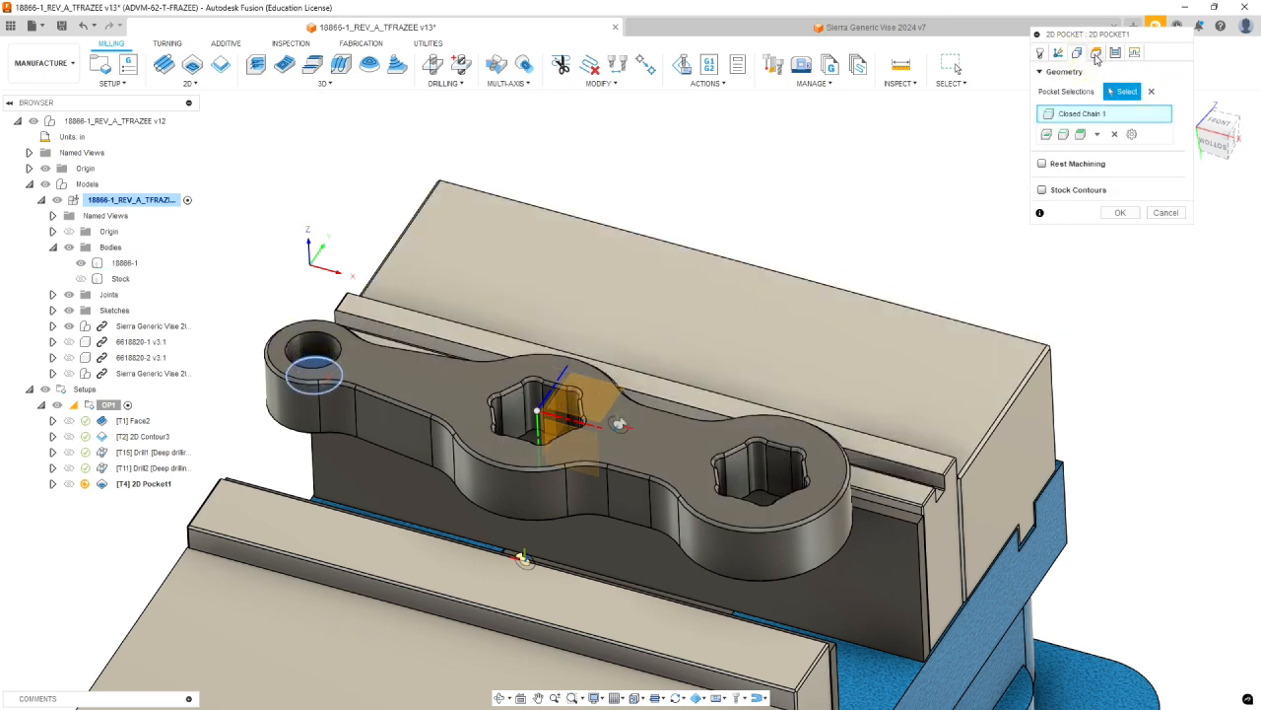
click(1096, 55)
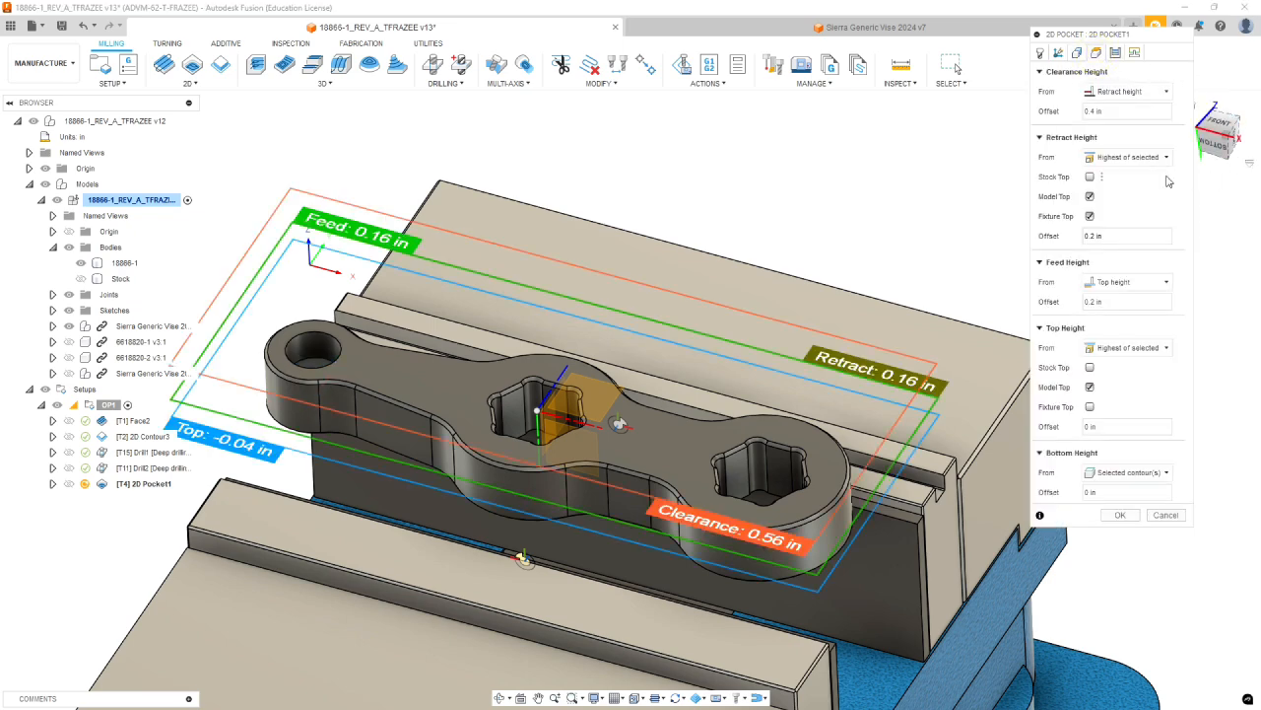
click(1089, 178)
click(1090, 178)
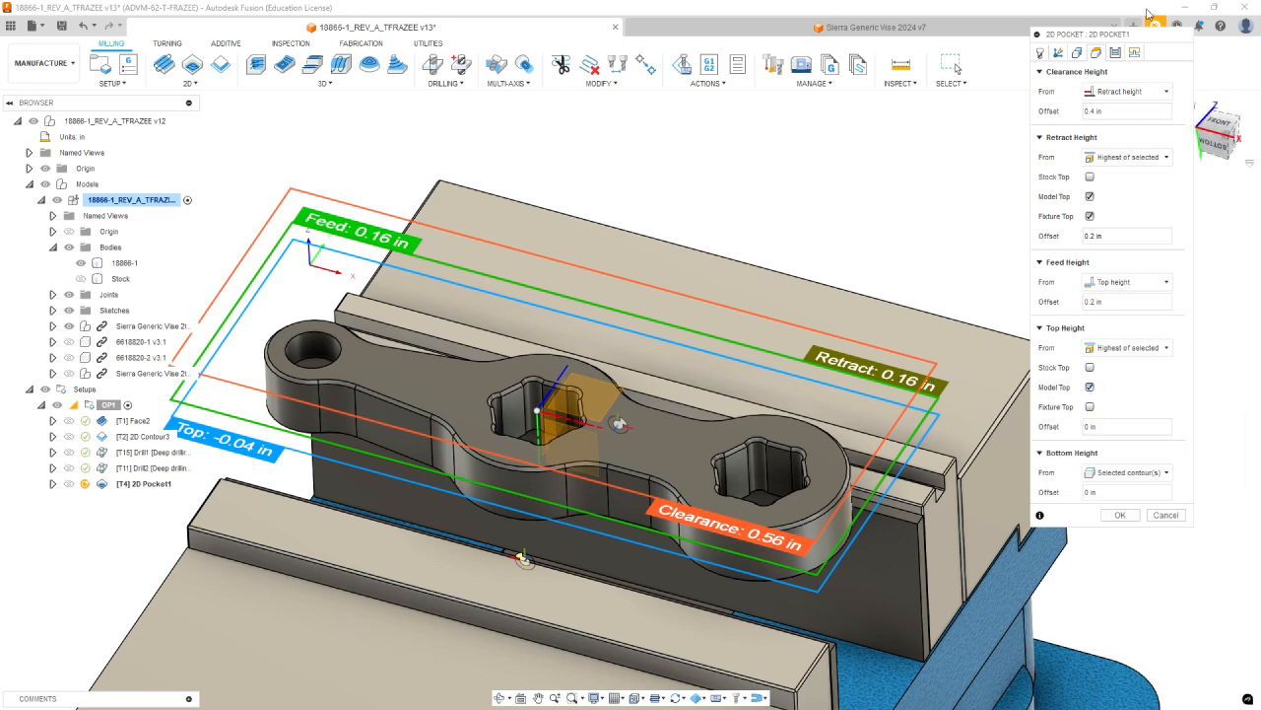
Set the pocket's multiple depths to a 0.125 in maximum roughing stepdown with one 0.01 in finishing stepdown
click(1115, 52)
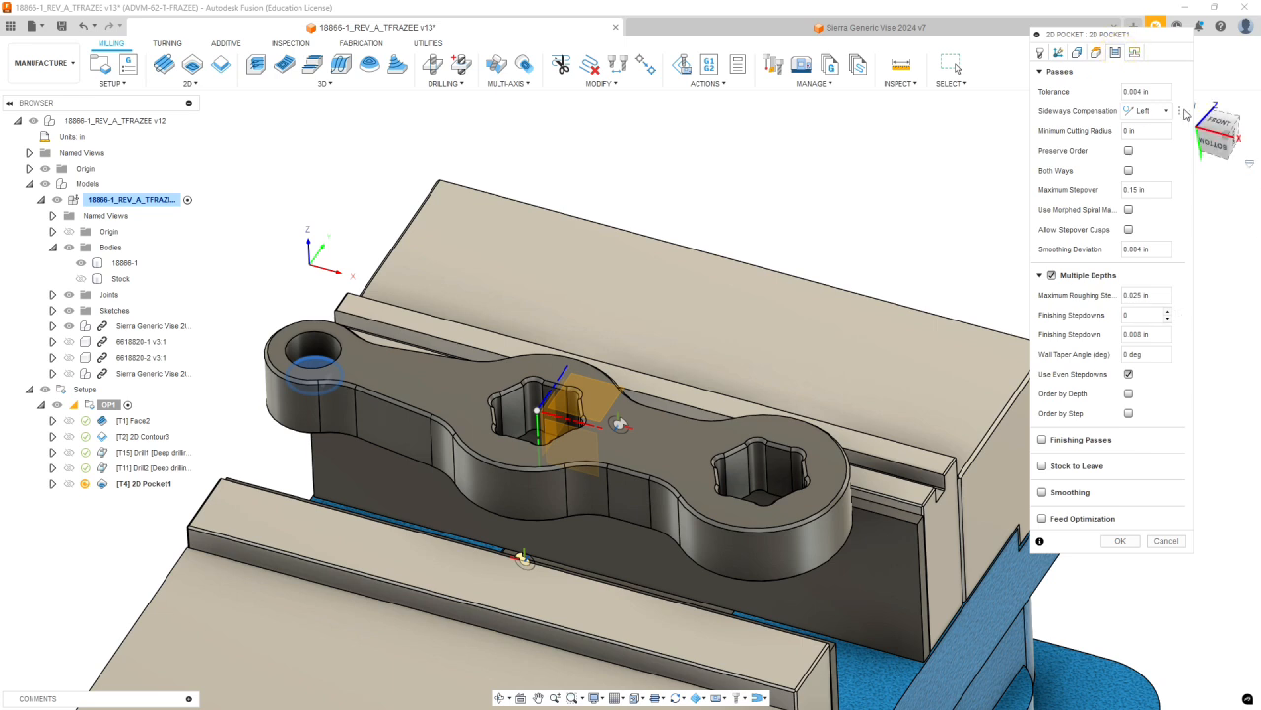
click(1045, 465)
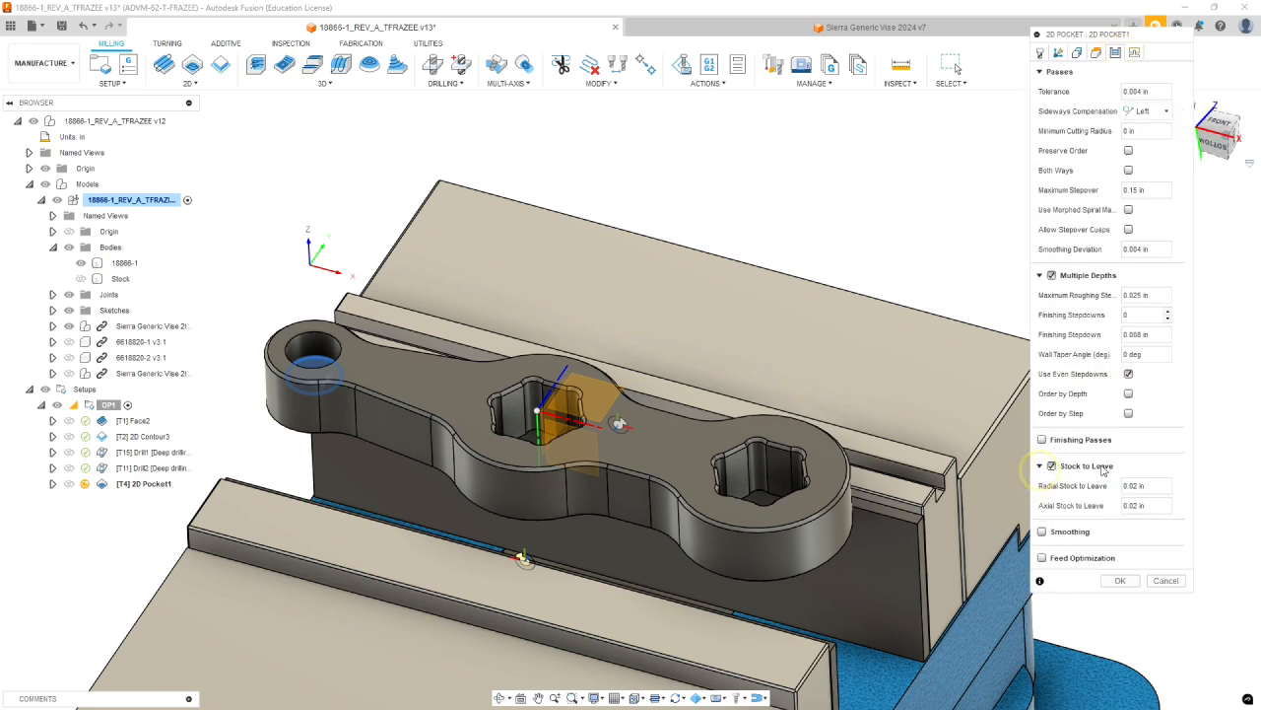
click(1073, 466)
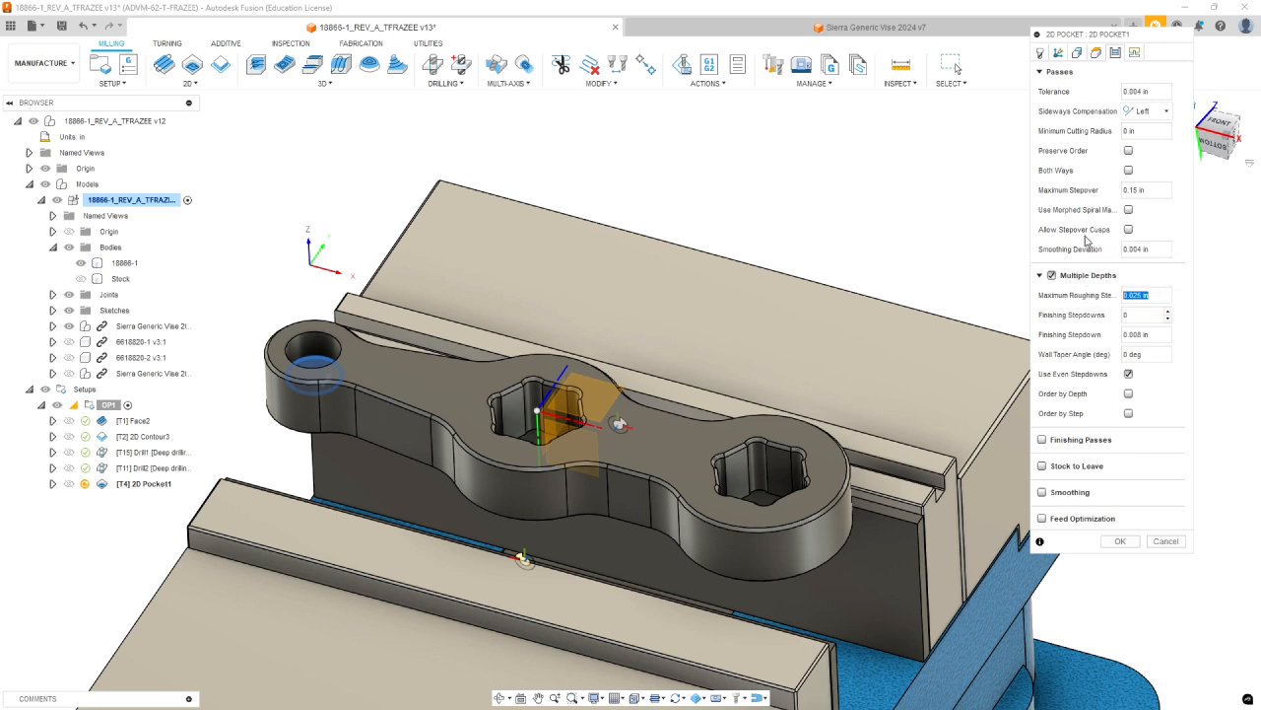
text(125)
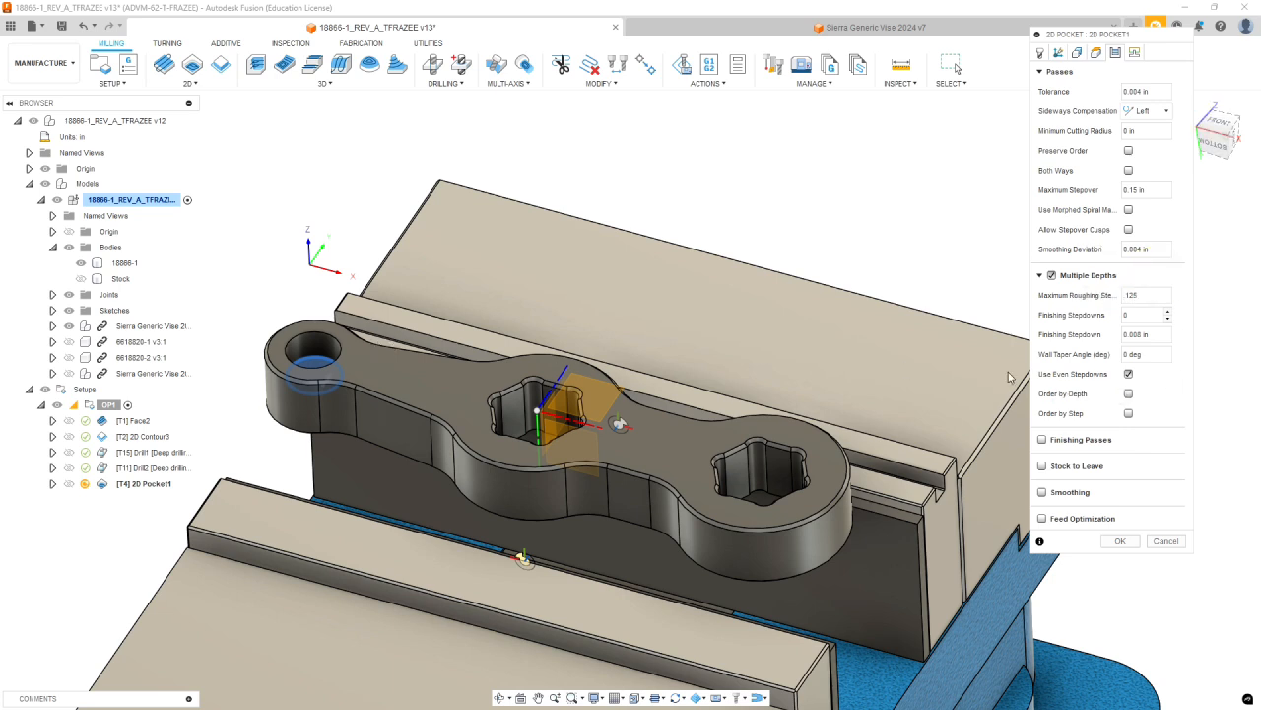
click(1135, 315)
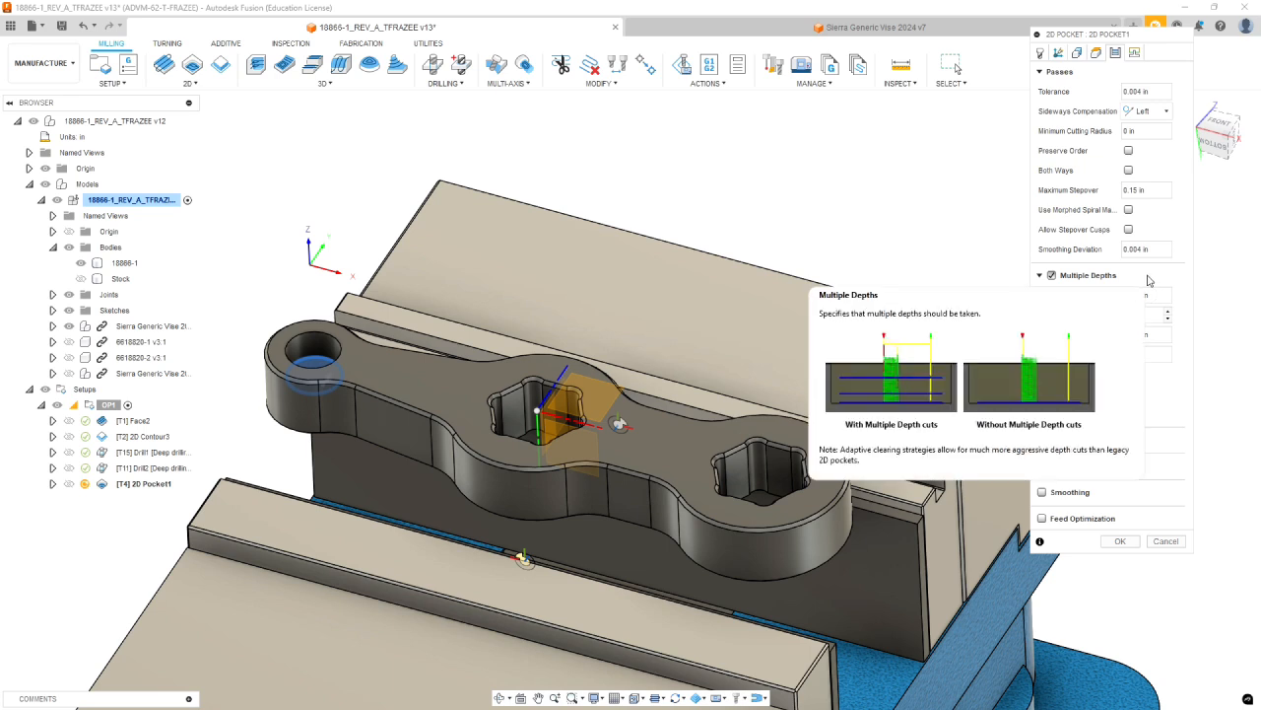
double_click(1145, 335)
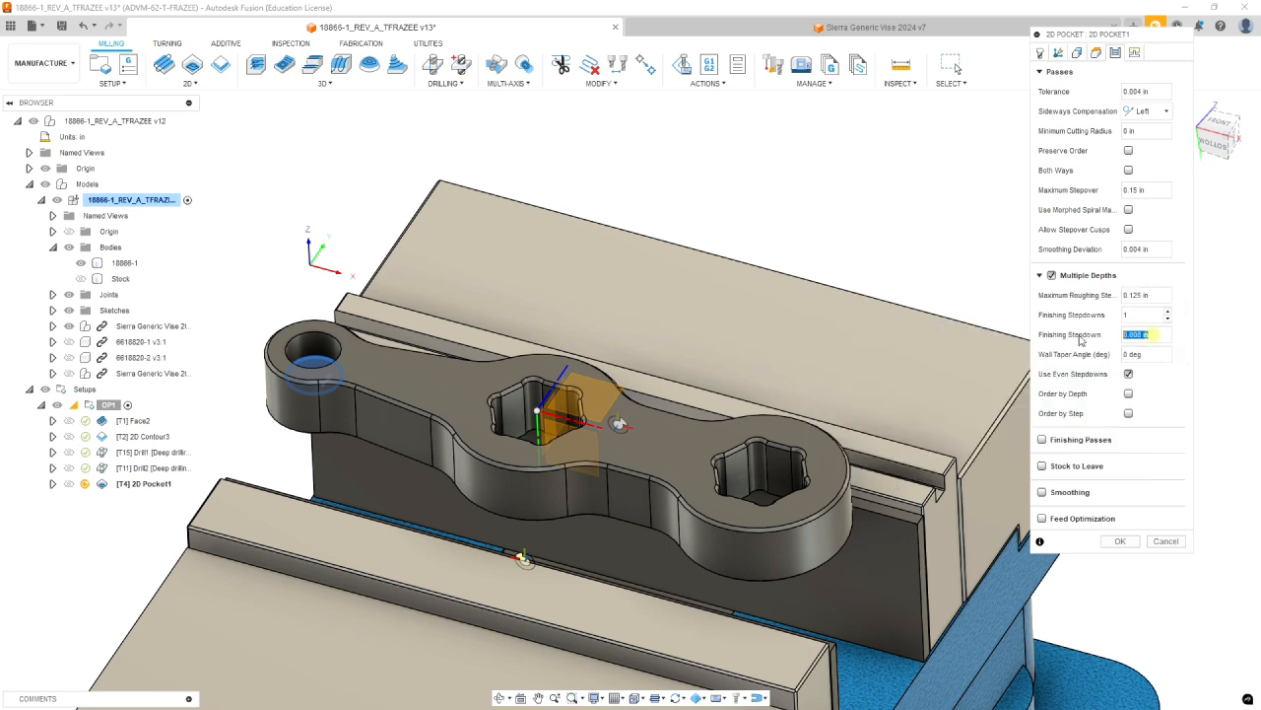
key(BackSpace)
Enable finishing passes with Wear compensation, a 0.0004 in finishing smoothing deviation and a 0.01 in stepover
click(1042, 441)
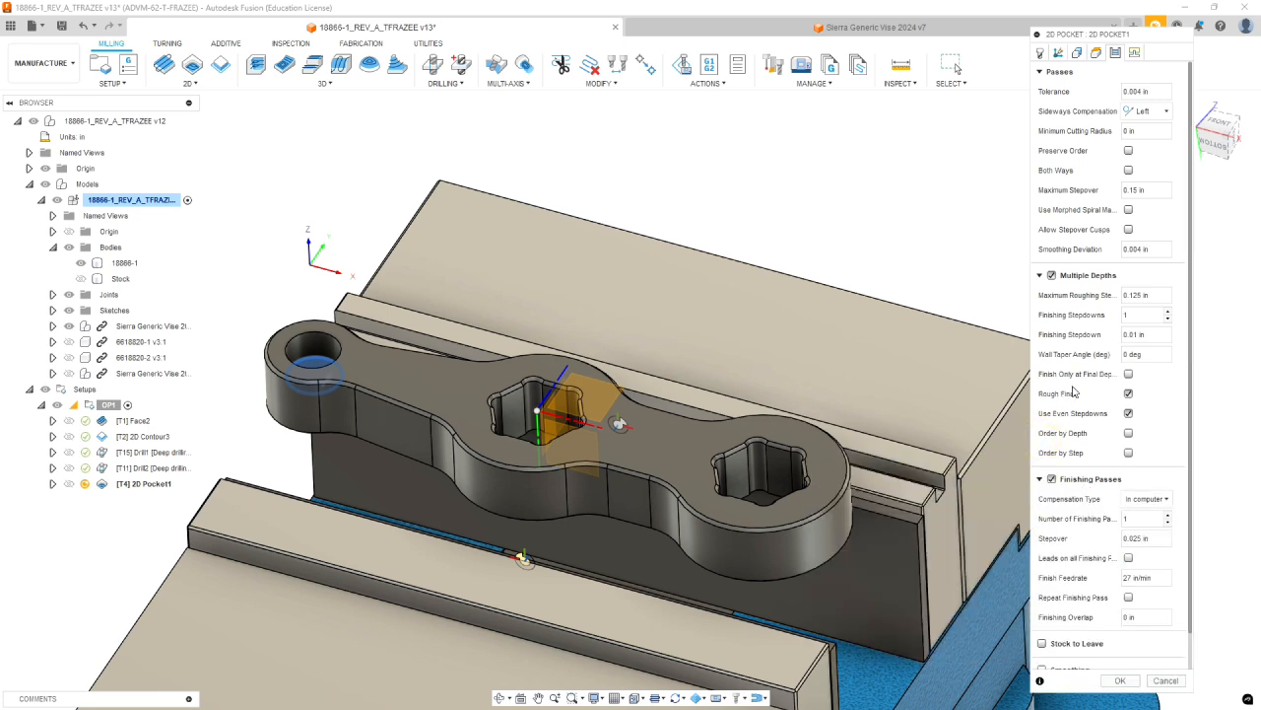
click(1146, 499)
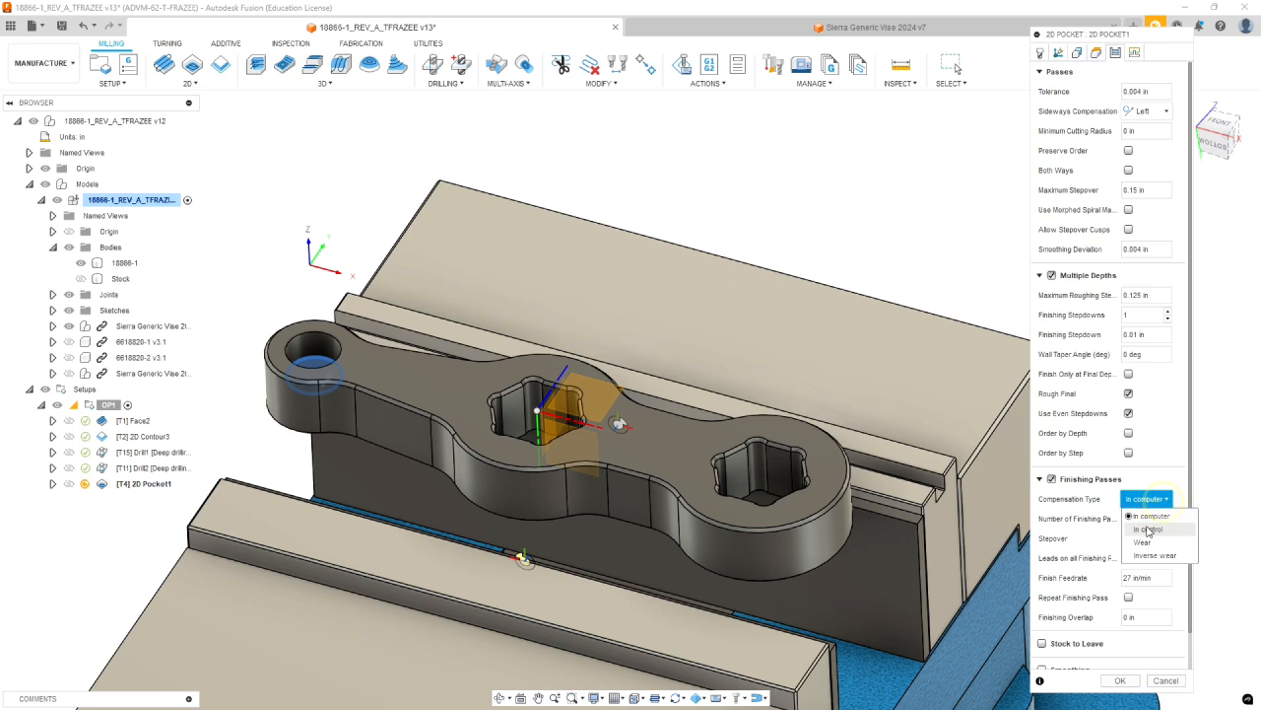
click(1143, 542)
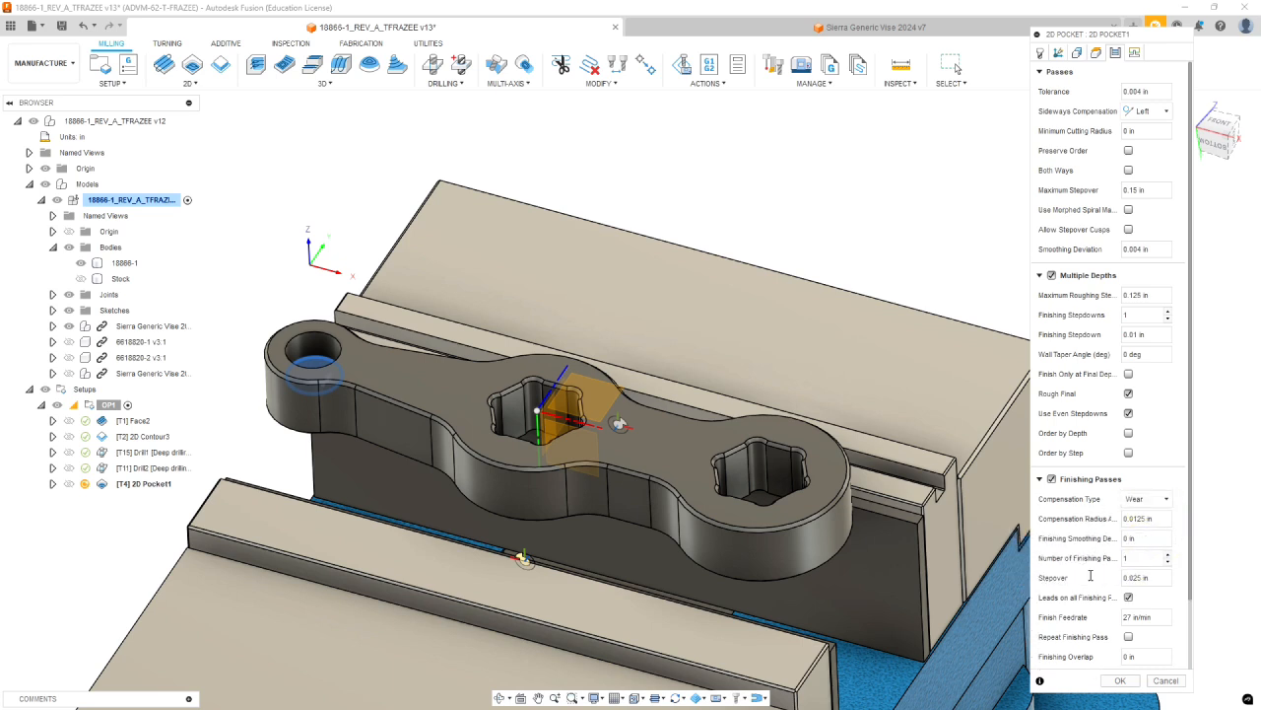
click(1144, 537)
click(1153, 579)
text(.01)
scroll(1091, 619, down, 2)
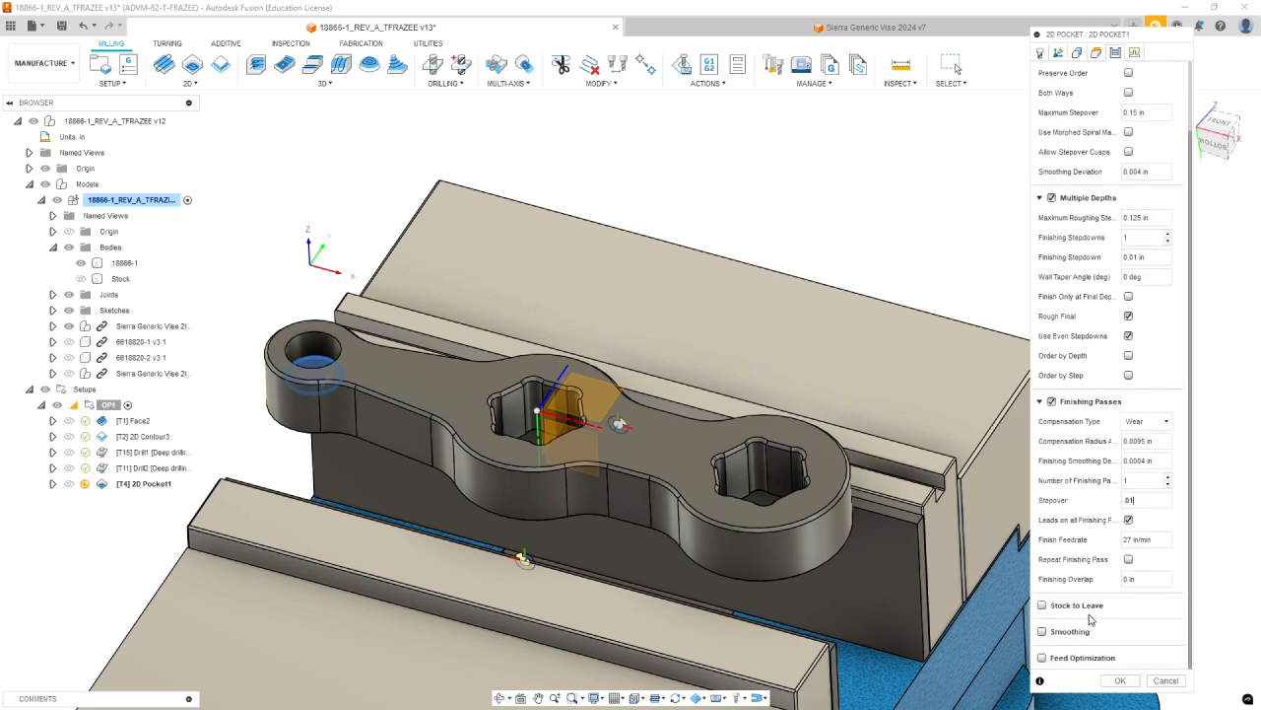
scroll(1091, 619, up, 2)
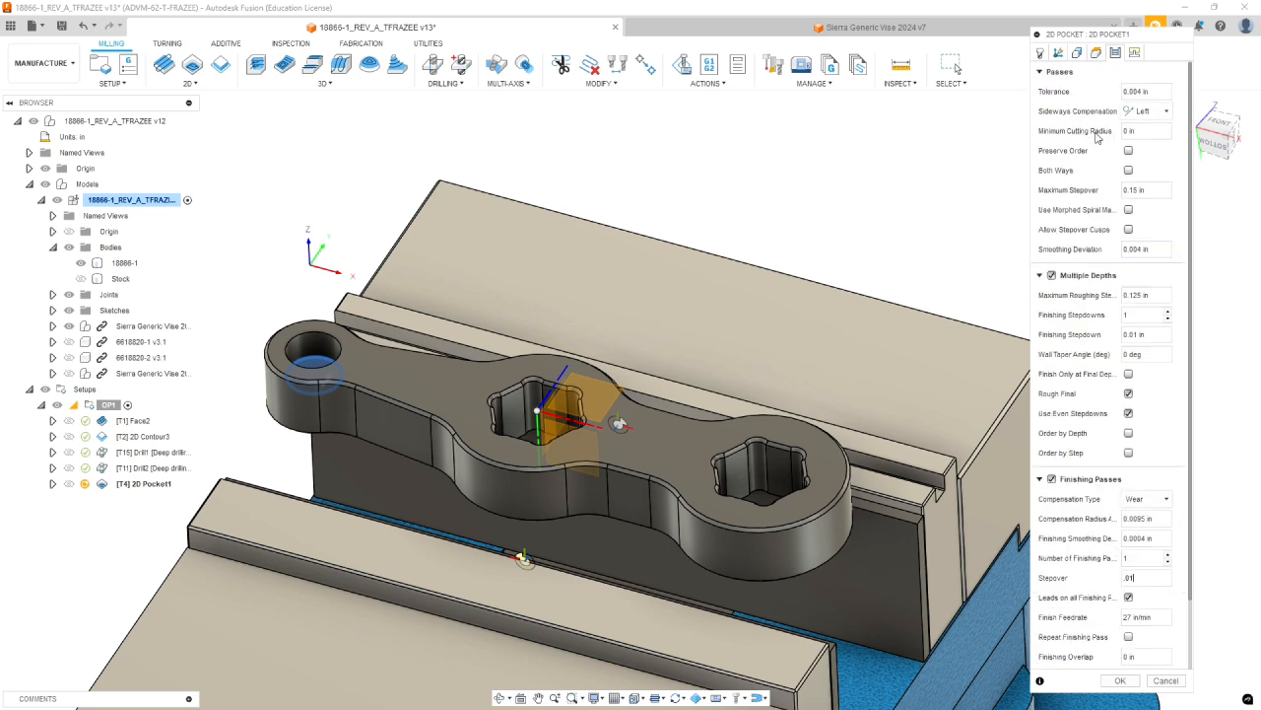
Set the vertical lead-in radius to 0 in, use a Plunge ramp with 0.05 in clearance height, and generate the pocket toolpath
click(1135, 53)
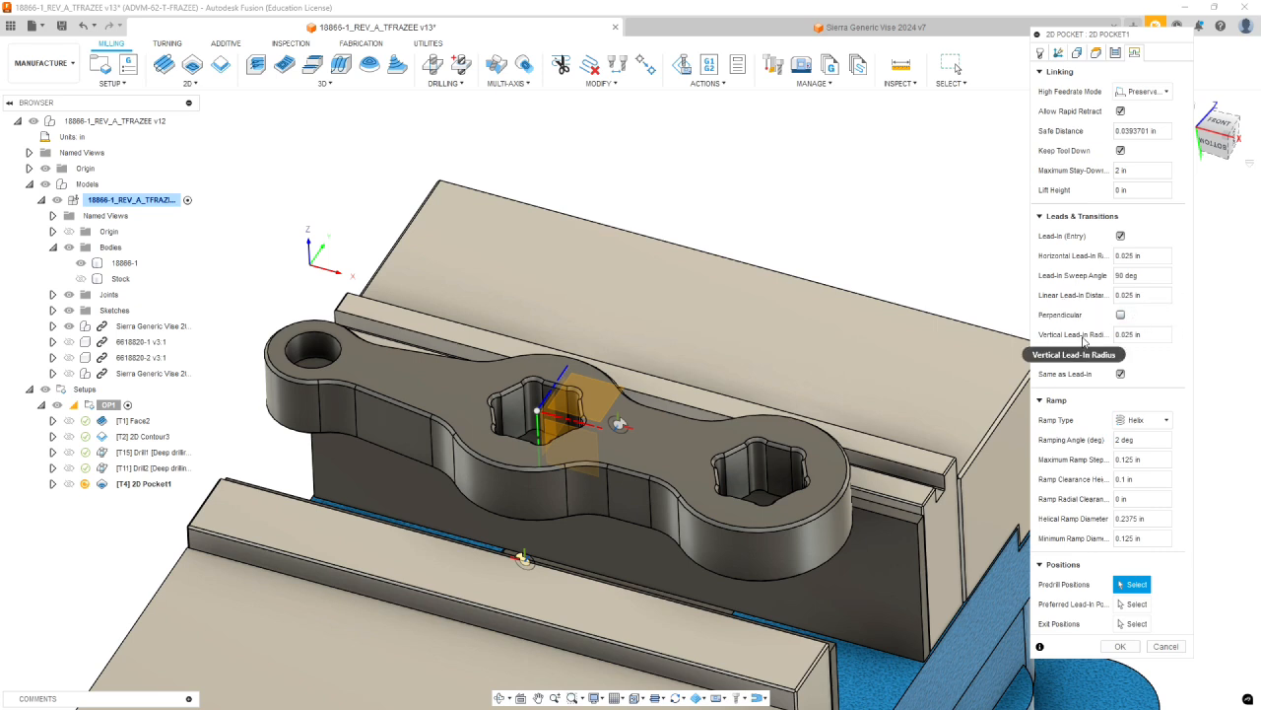
click(1143, 335)
text(0)
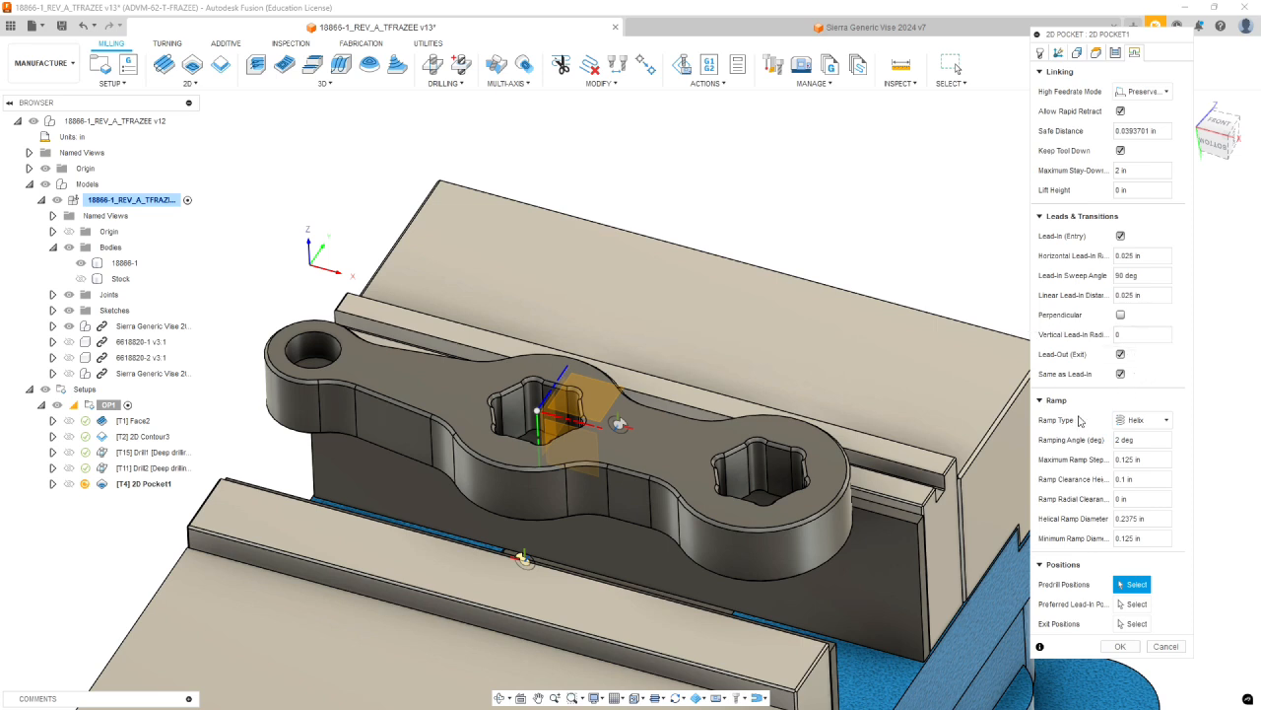
click(1169, 421)
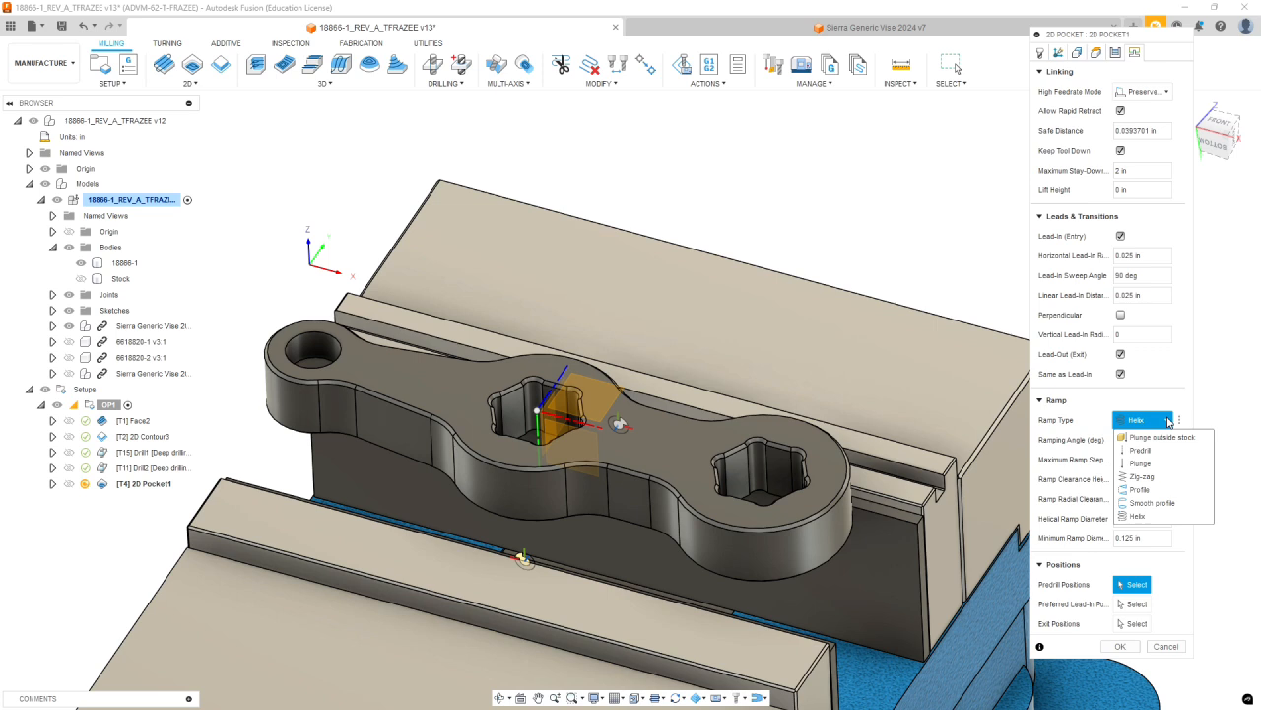
click(1133, 462)
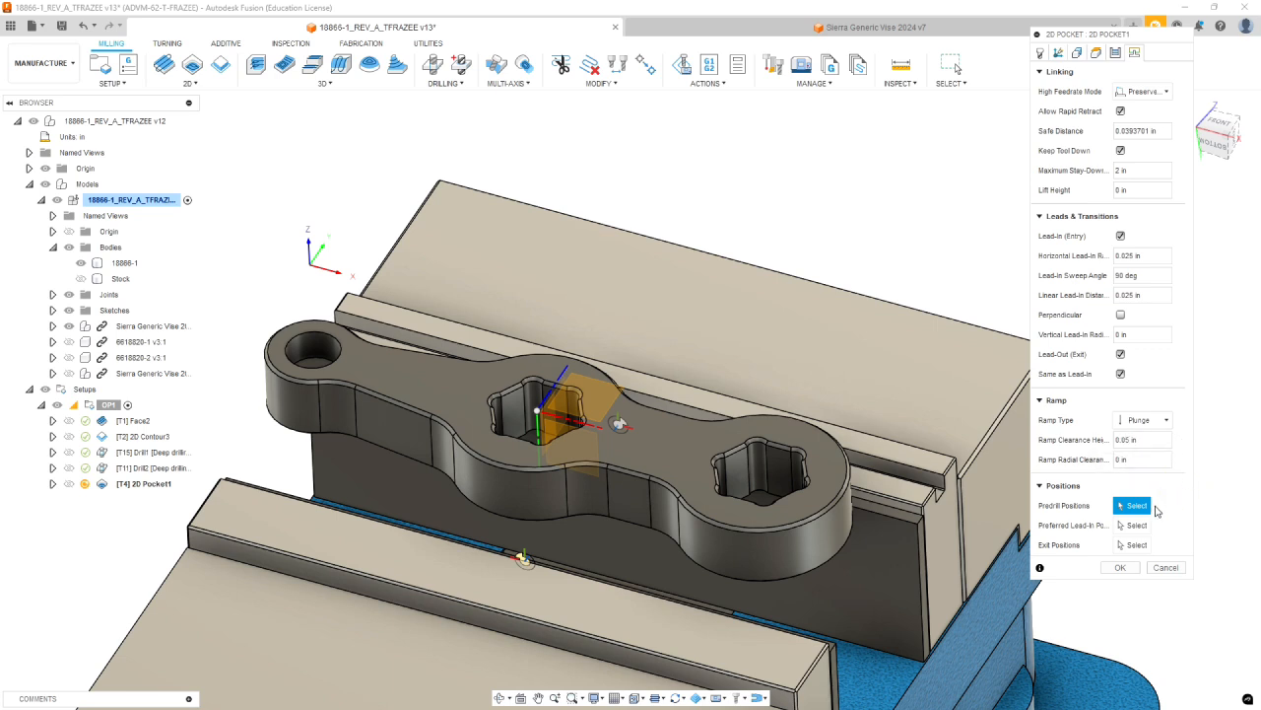
click(1121, 567)
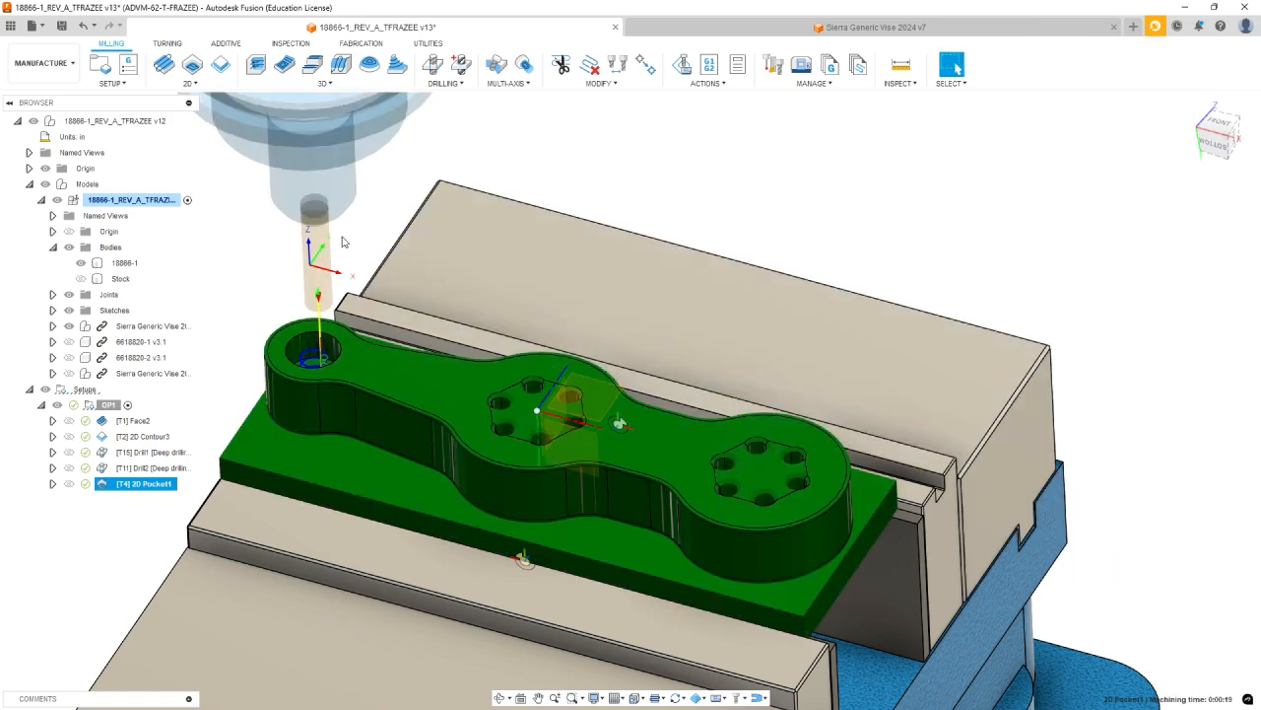
Create another 2D Pocket operation with the #4 1/4" flat end mill and select the bottom edge chains of both hex openings
scroll(301, 315, up, 7)
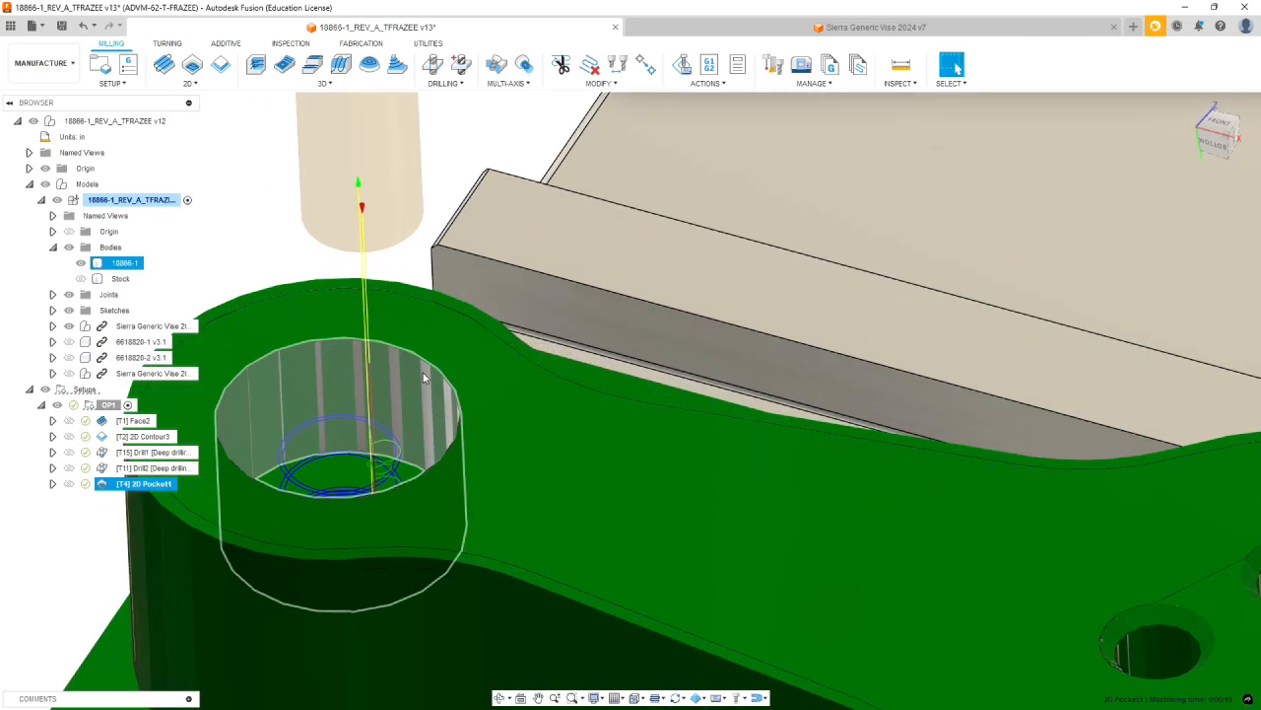
mouse_move(423, 377)
shift+middle_down()
mouse_move(449, 399)
mouse_move(445, 374)
mouse_move(444, 400)
mouse_move(442, 368)
mouse_move(447, 384)
shift+middle_up()
scroll(446, 384, down, 10)
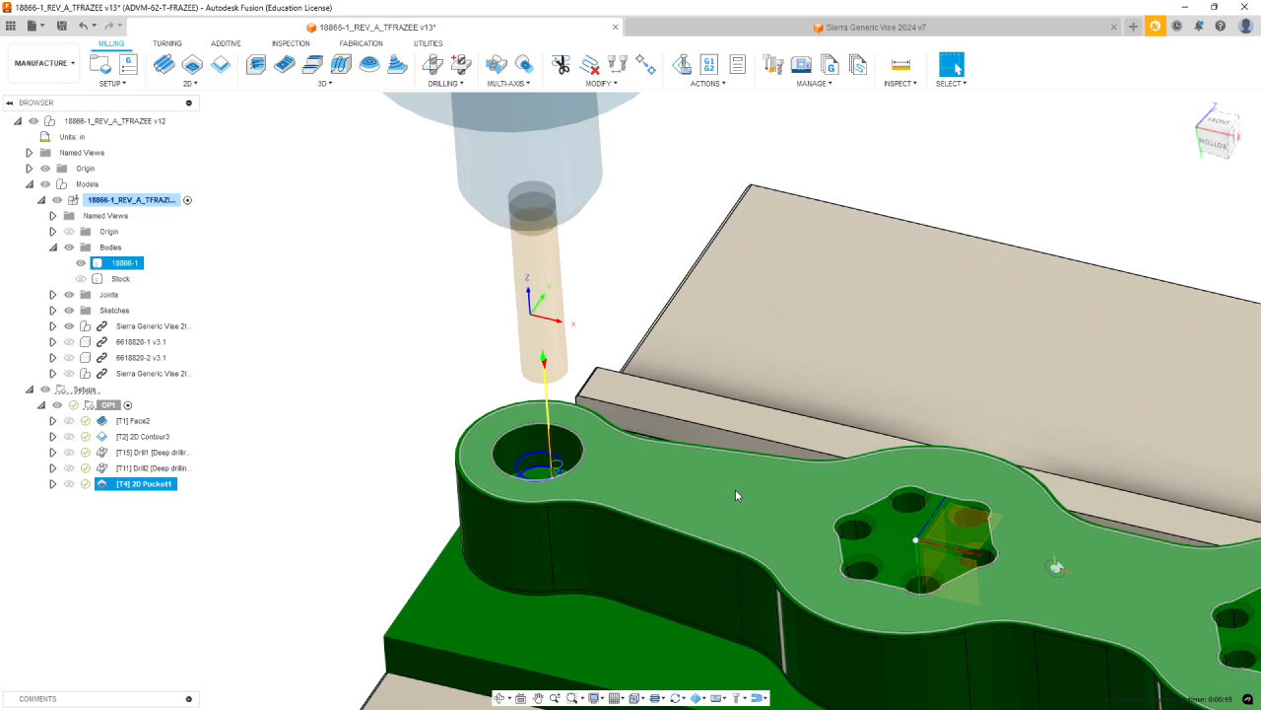
scroll(1072, 615, up, 5)
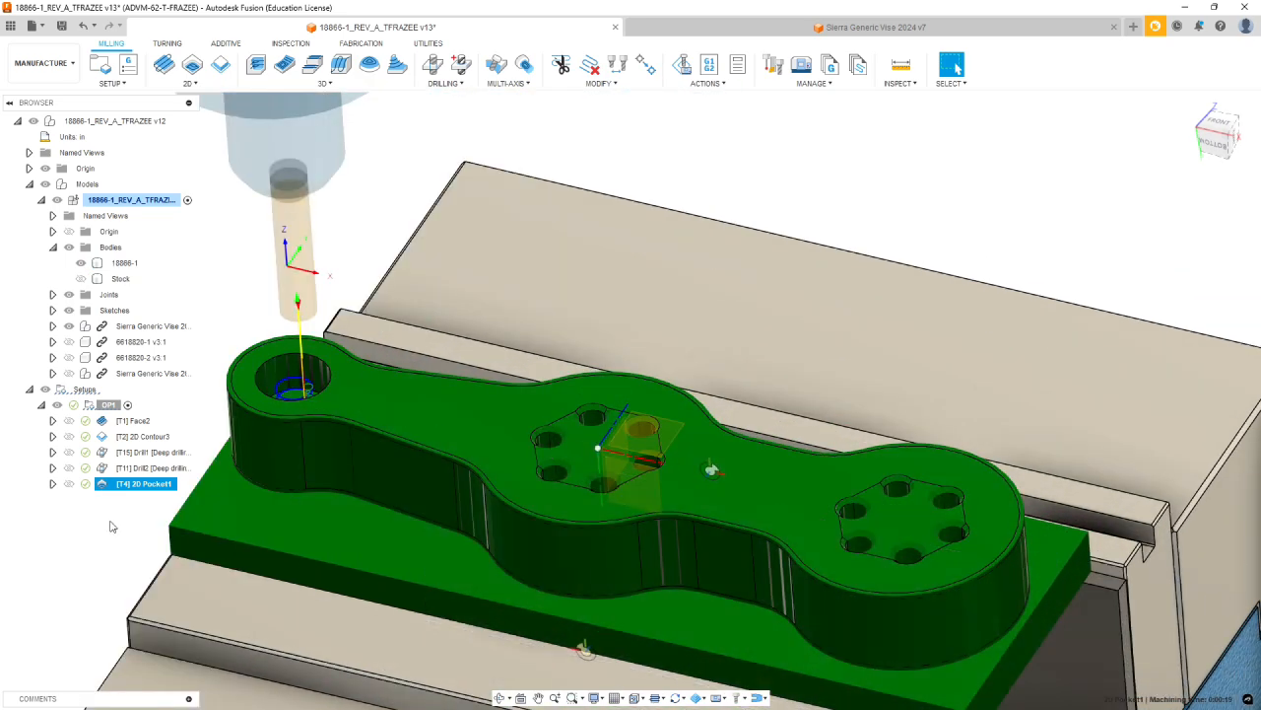
click(191, 117)
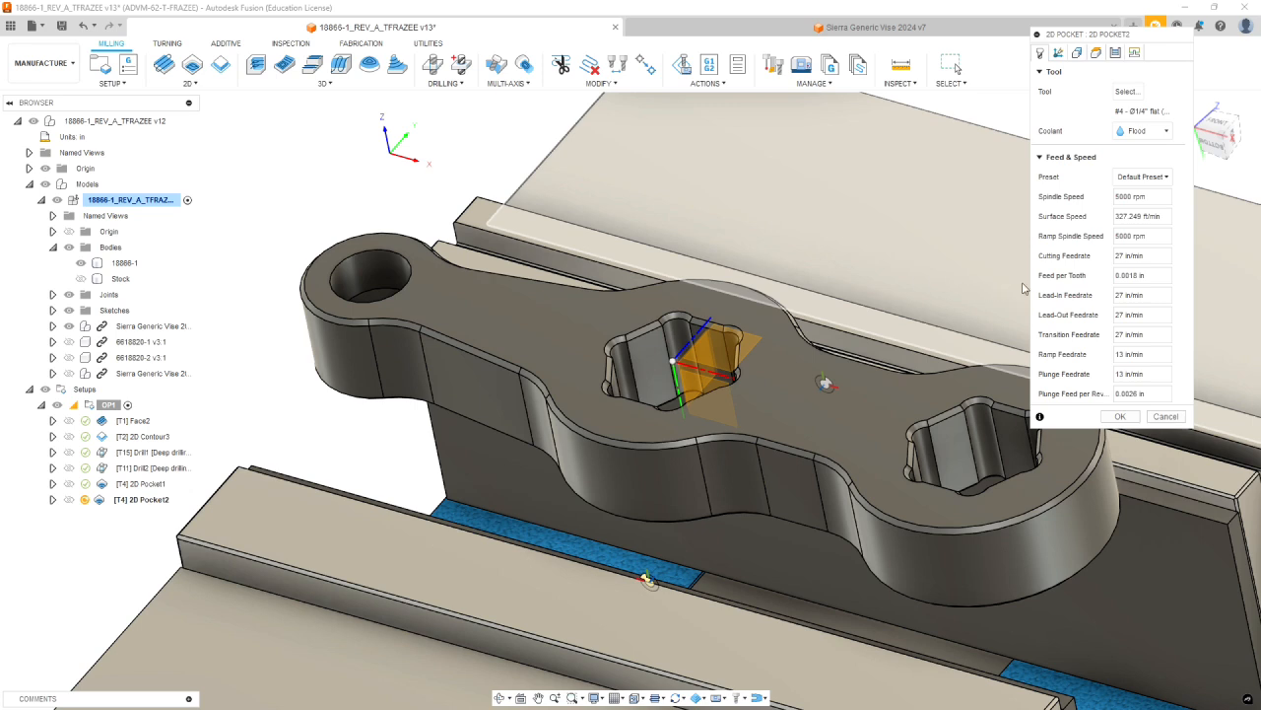
click(1077, 54)
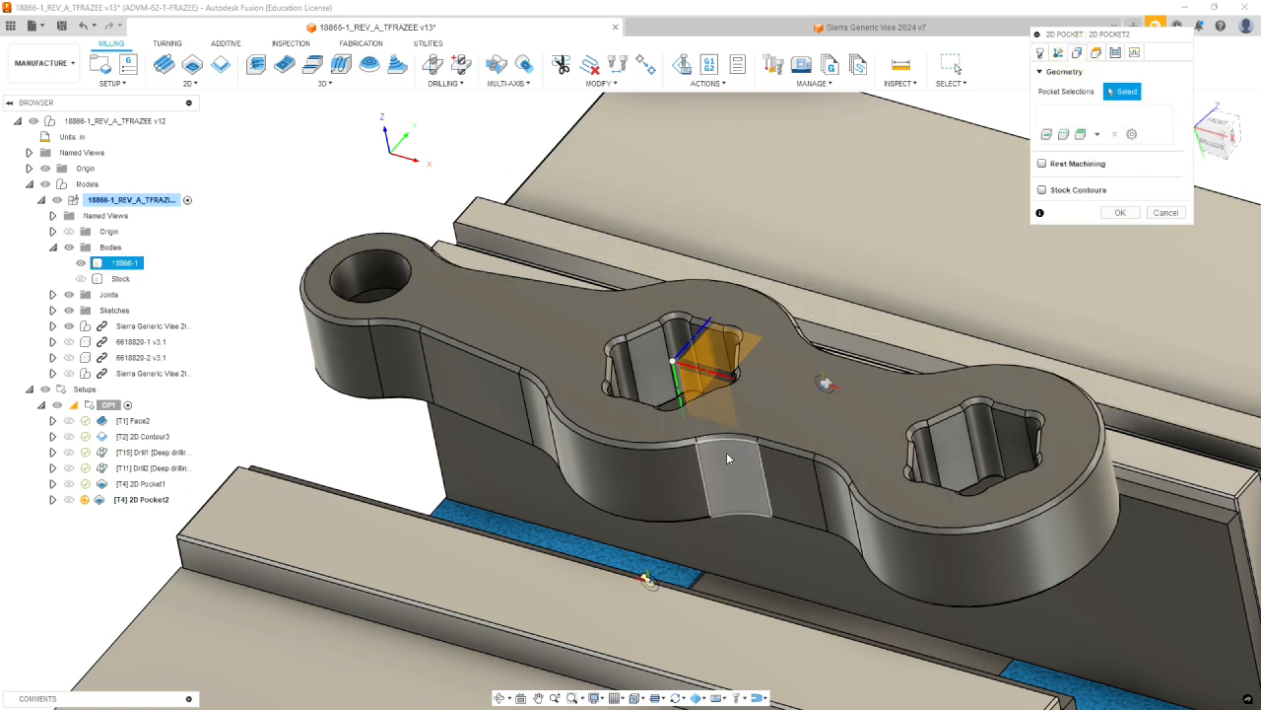
scroll(678, 410, up, 5)
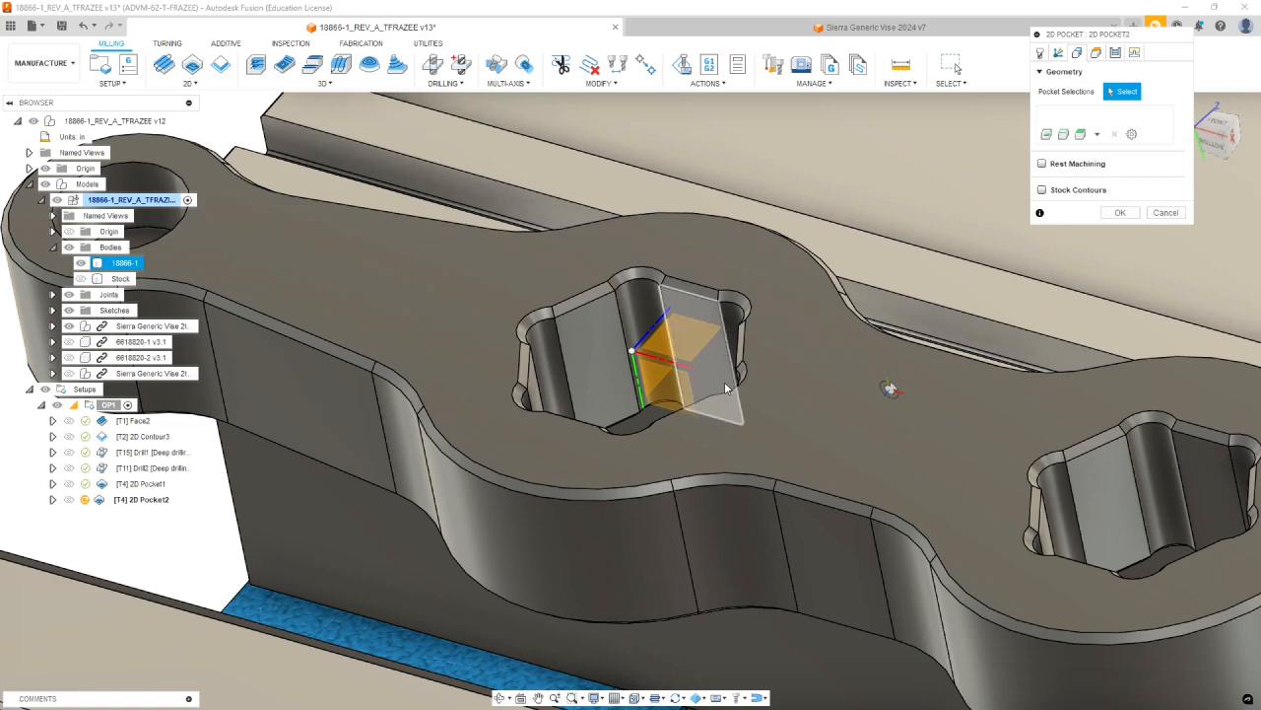
shift+middle_drag(665, 414, 668, 440)
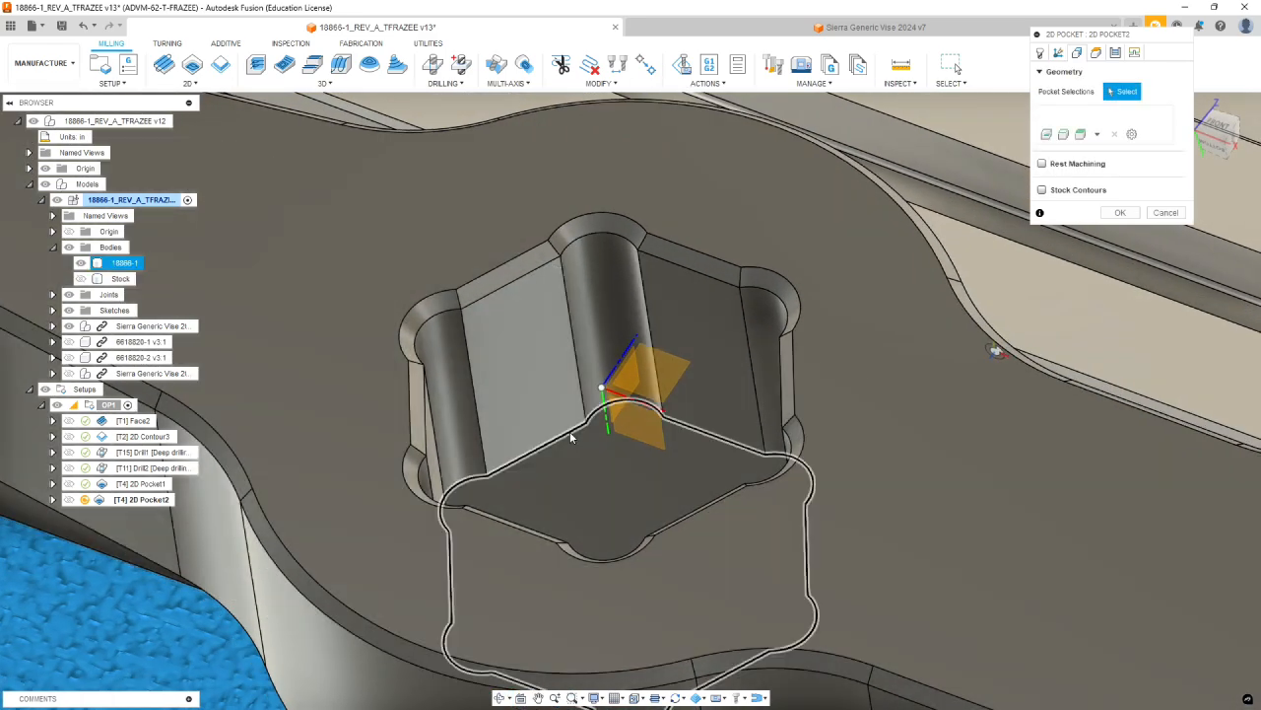
click(570, 437)
scroll(820, 424, down, 6)
scroll(1047, 557, up, 4)
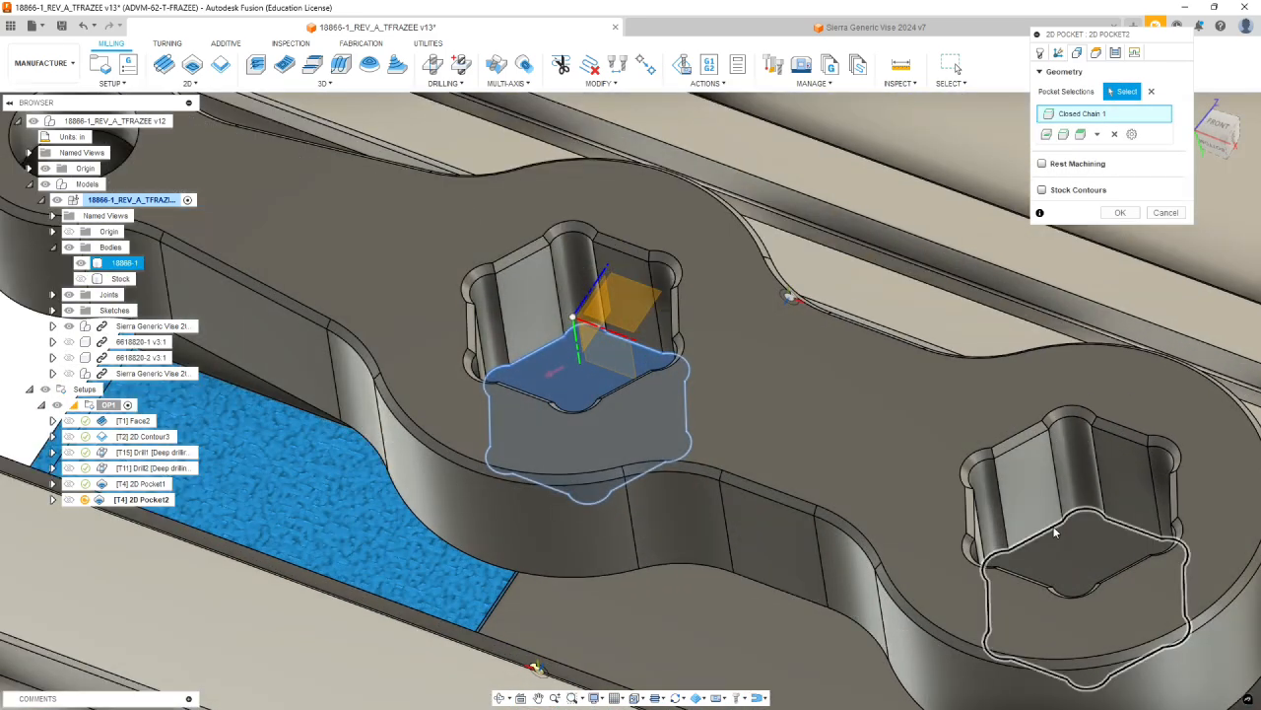
click(1052, 529)
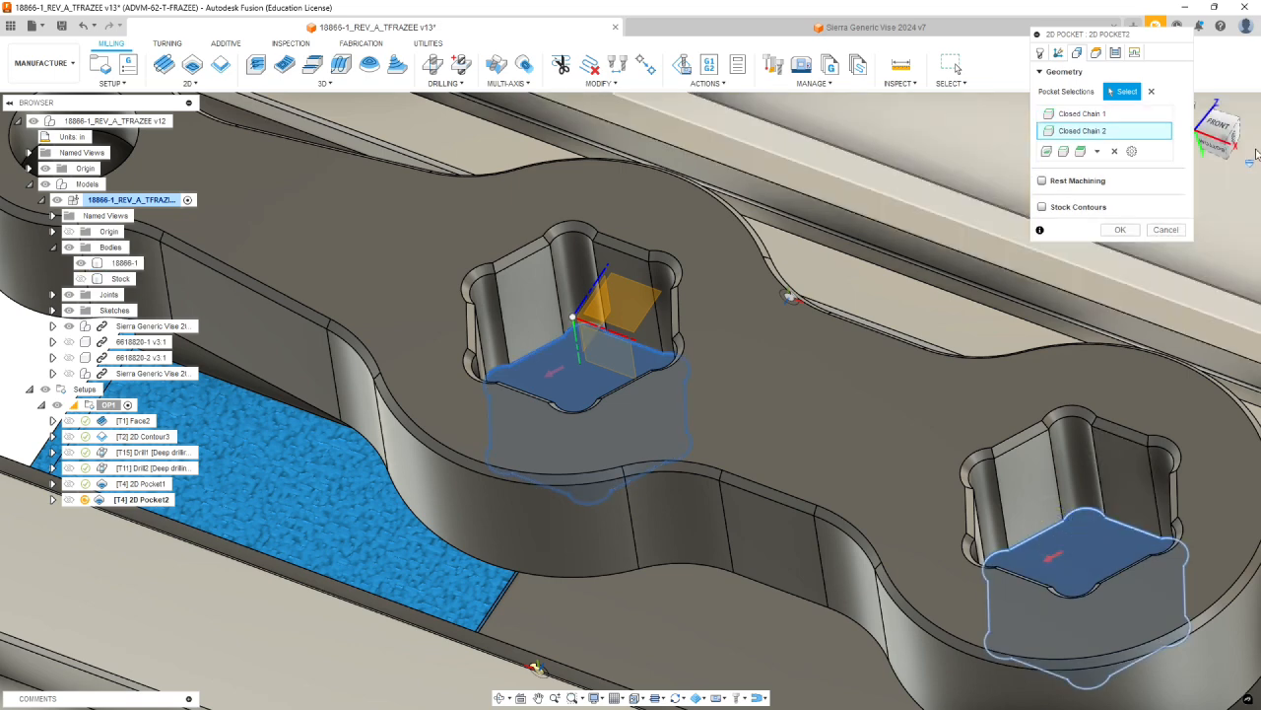
Exclude the stock top from the retract height and reference the top height to the model top instead of the stock top
click(1096, 52)
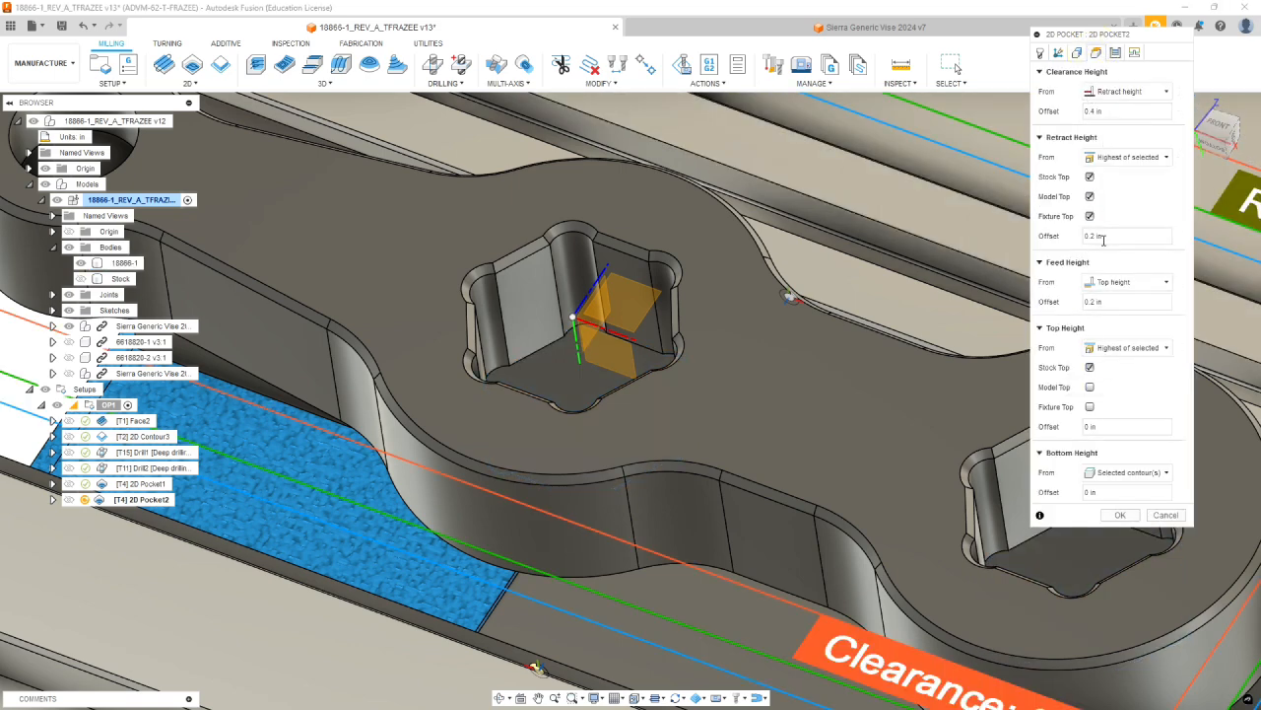
click(1090, 196)
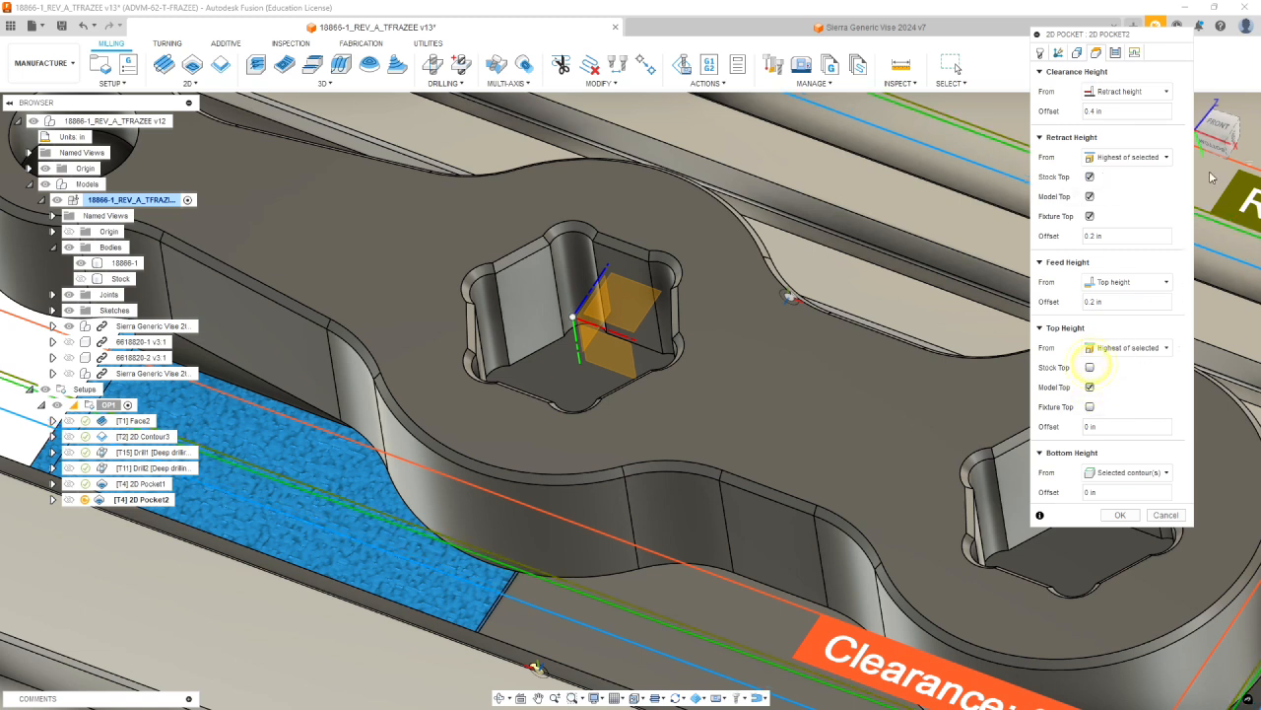
click(1090, 177)
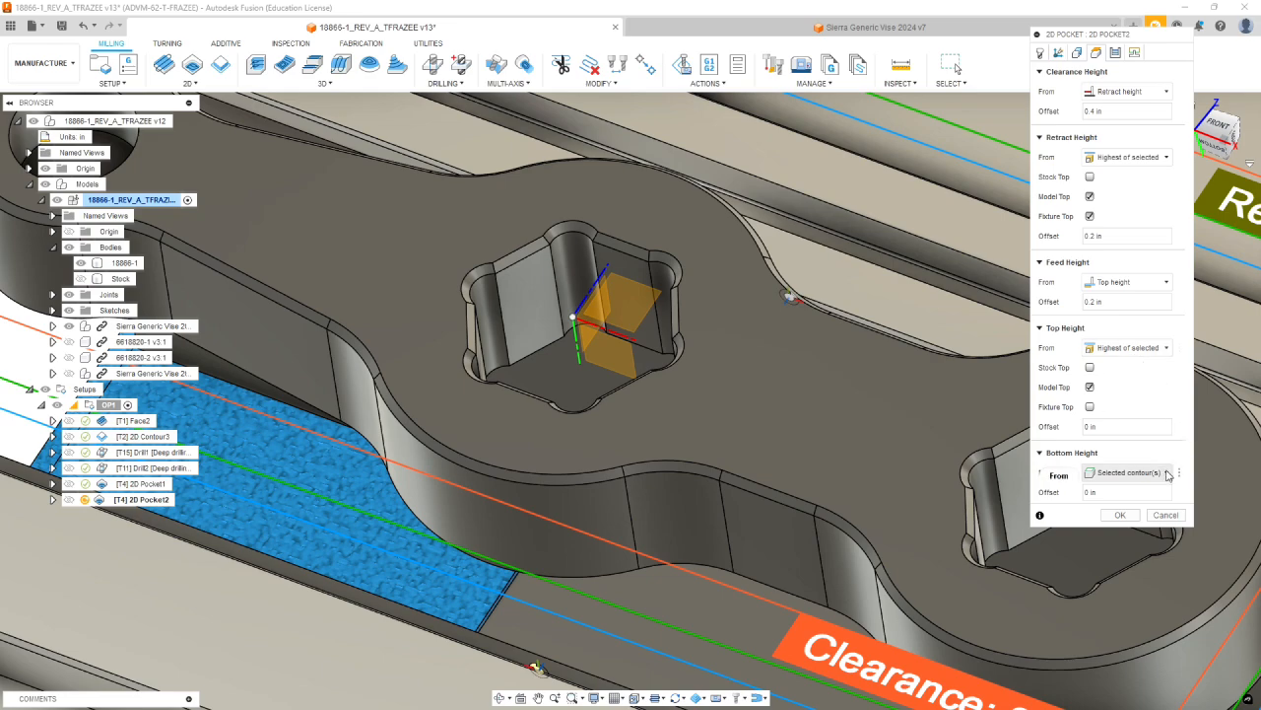
Set the hex pockets' bottom height to the lowest of selected references, using the model bottom, with a -0.005 in offset
mouse_move(894, 459)
shift+middle_down()
mouse_move(906, 414)
mouse_move(894, 483)
shift+middle_up()
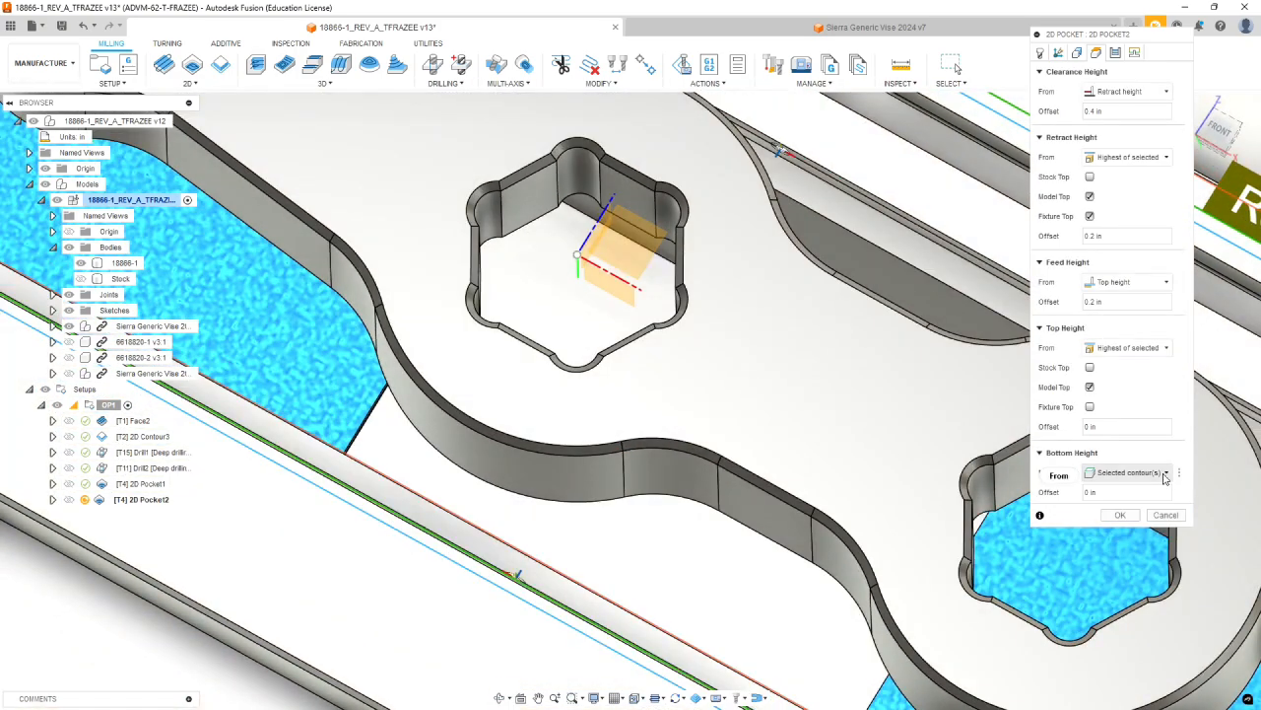
click(1164, 475)
click(1124, 552)
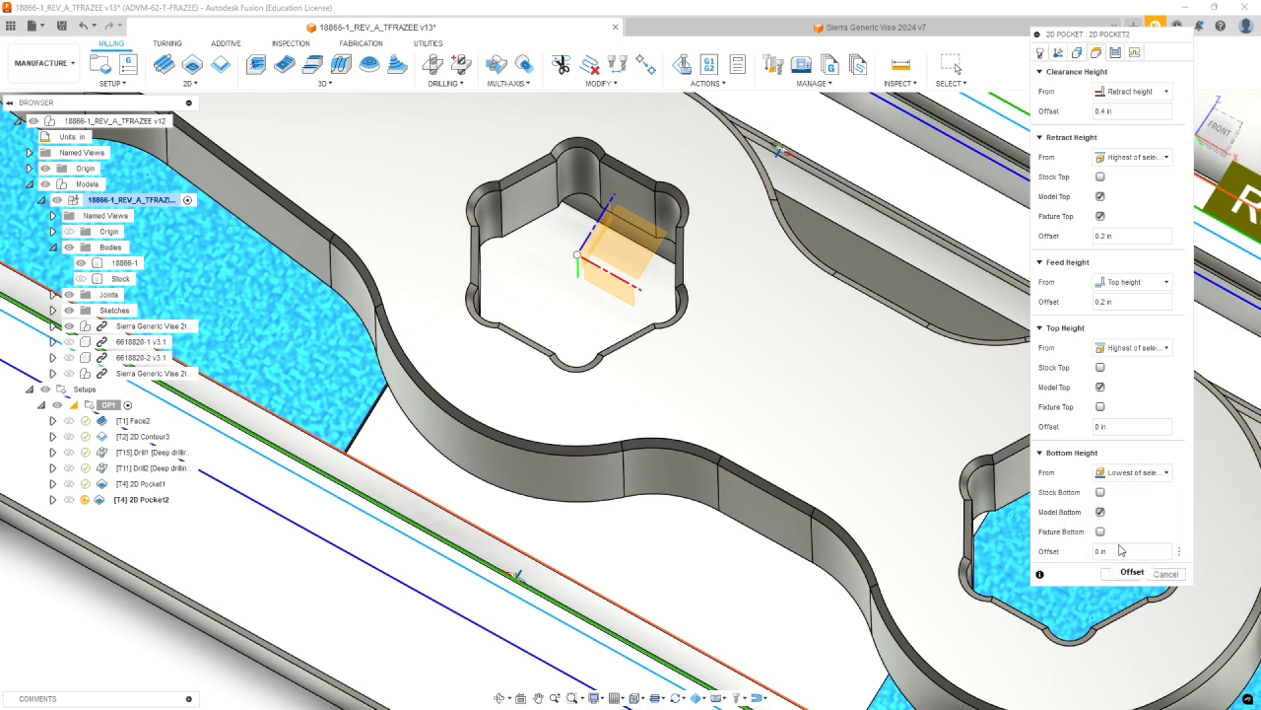
shift+middle_drag(733, 366, 595, 282)
scroll(808, 327, down, 5)
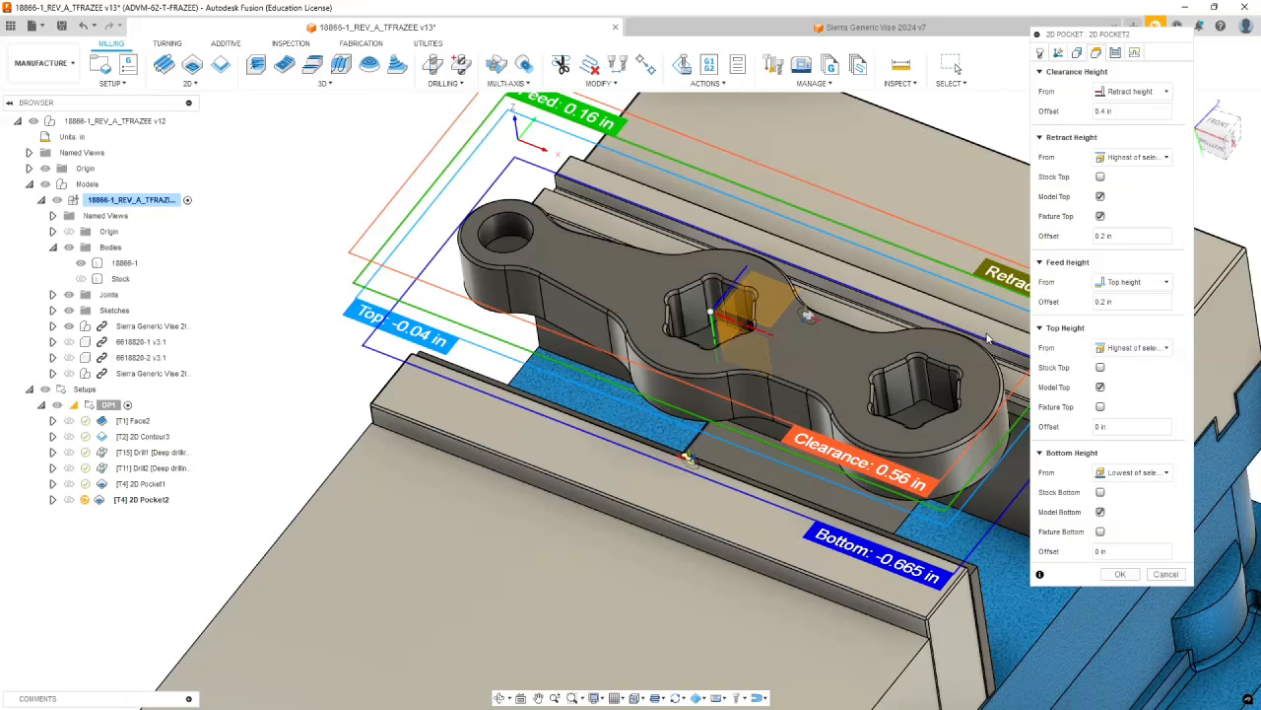
scroll(960, 383, up, 4)
click(1119, 552)
text(-)
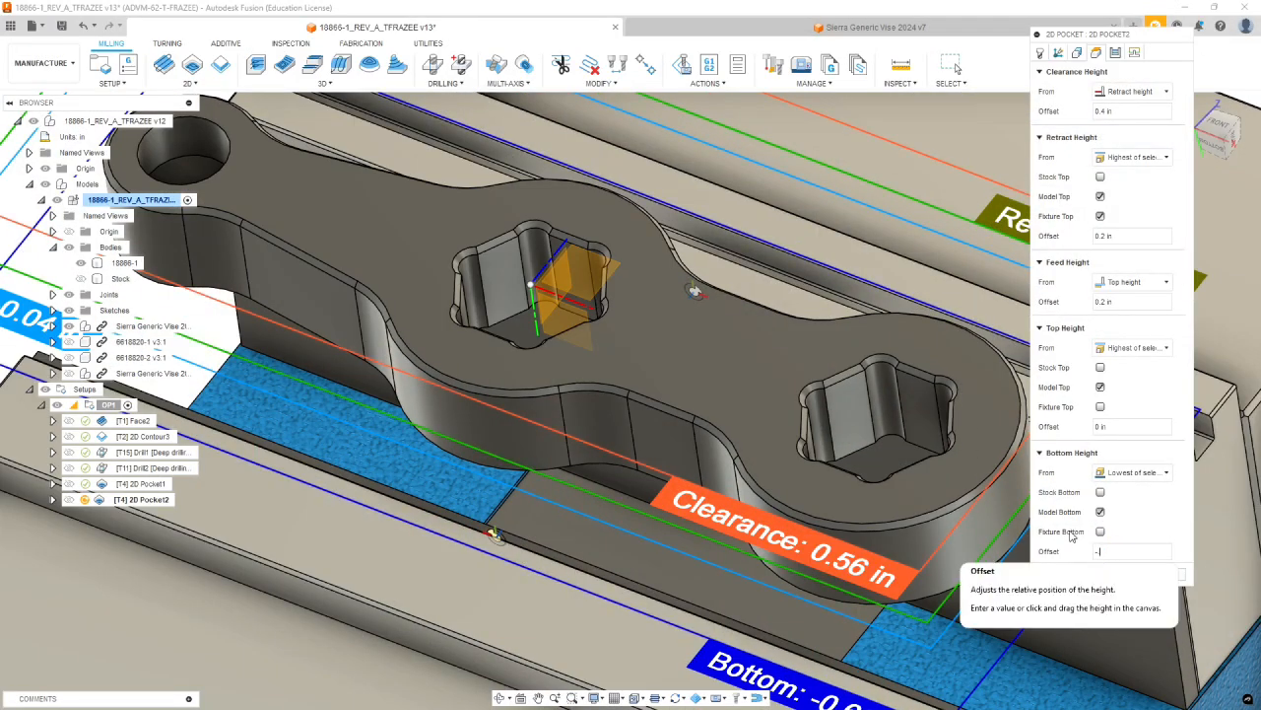
text(.005)
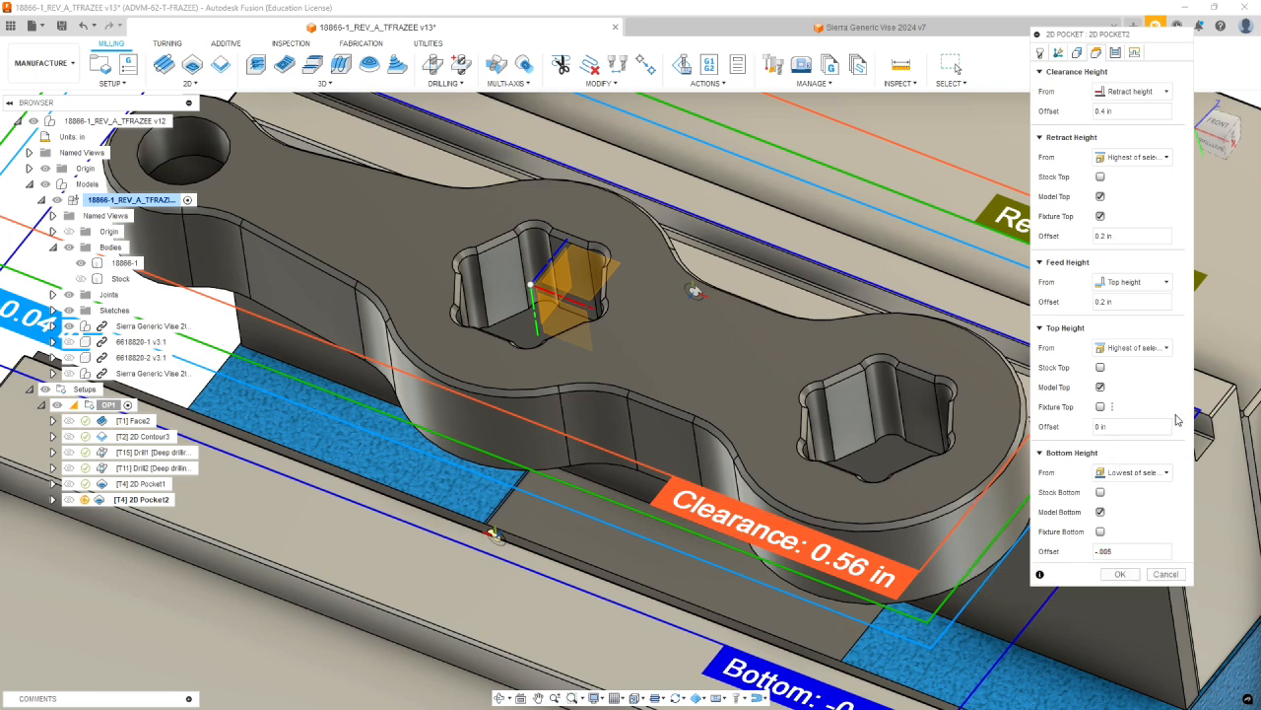
Enable multiple depths with a 0.125 in maximum roughing stepdown and one 0.01 in finishing stepdown, and disable stock to leave
click(1116, 54)
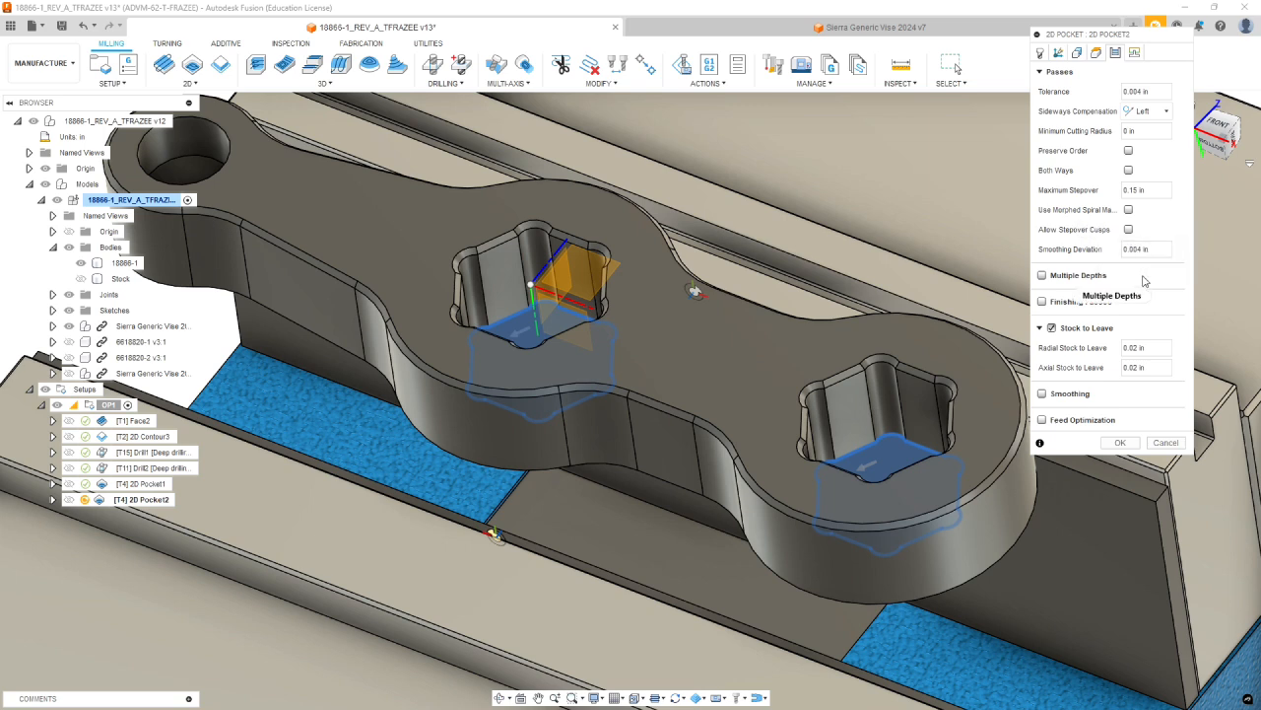
click(1043, 275)
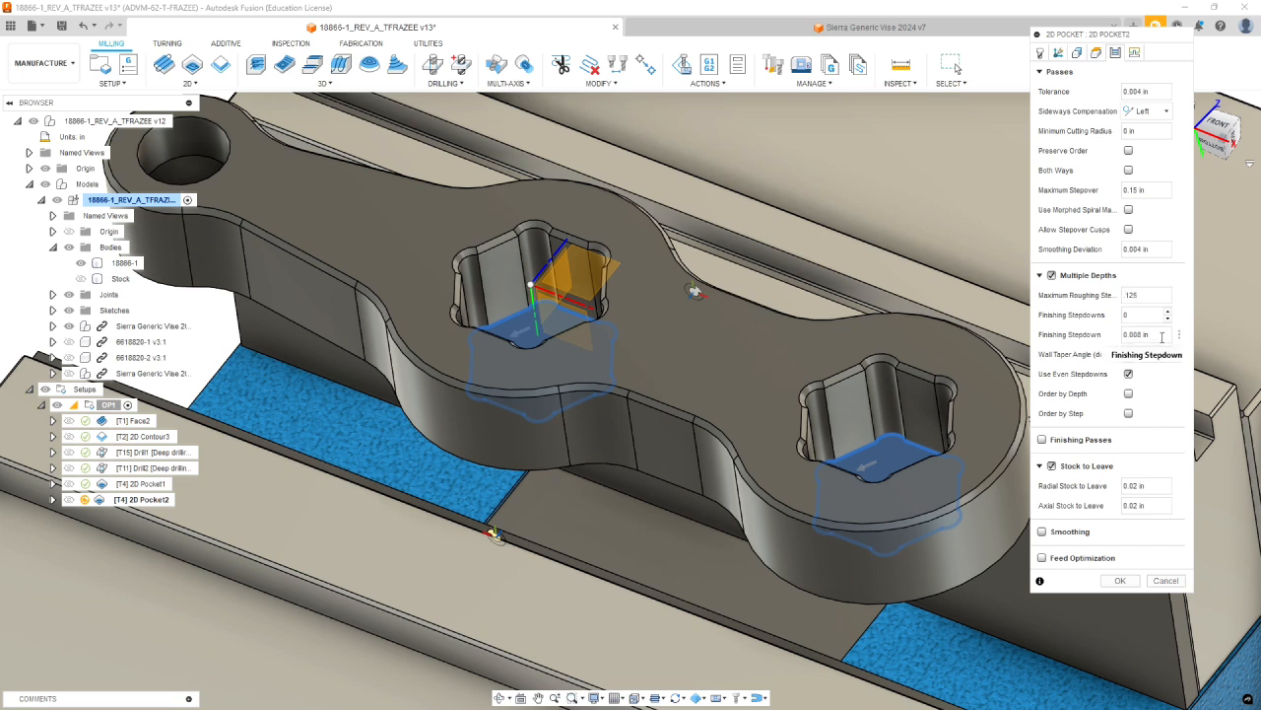
click(1140, 315)
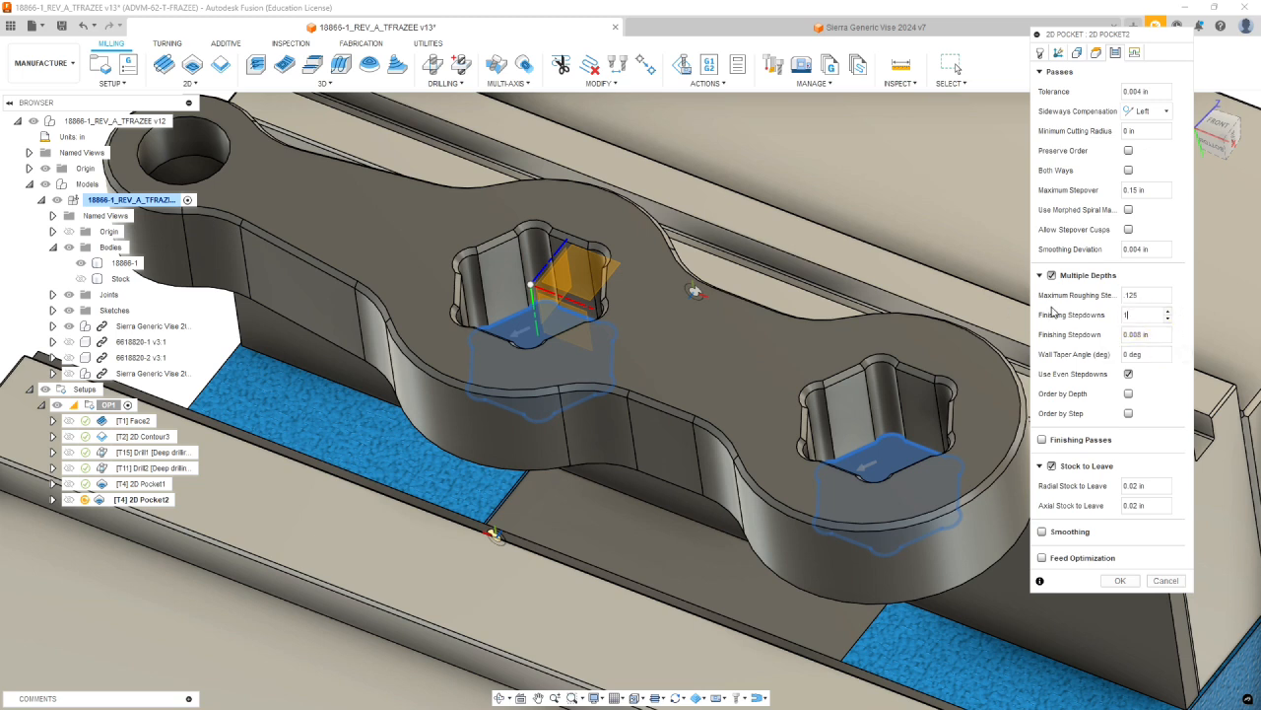
text(1)
key(Tab)
click(1052, 465)
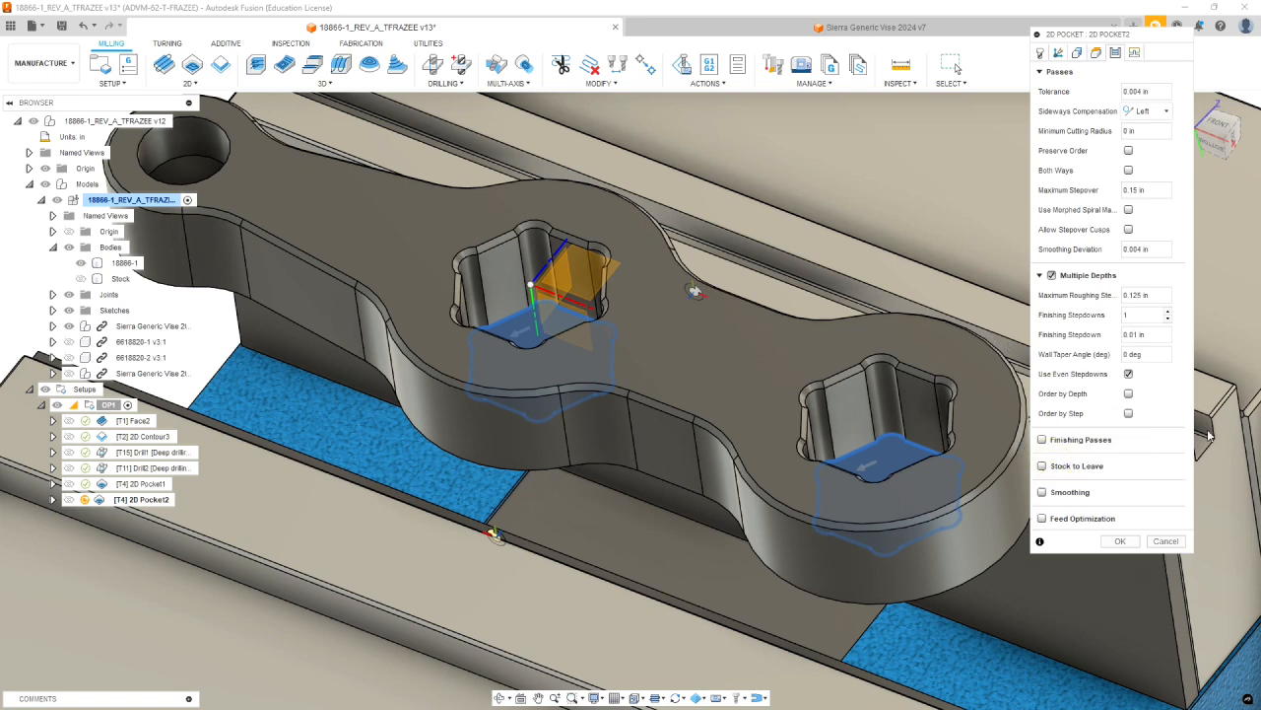
Enable finishing passes with Wear compensation and a 0.0004 in finishing smoothing deviation, finishing only at final depth
click(1044, 440)
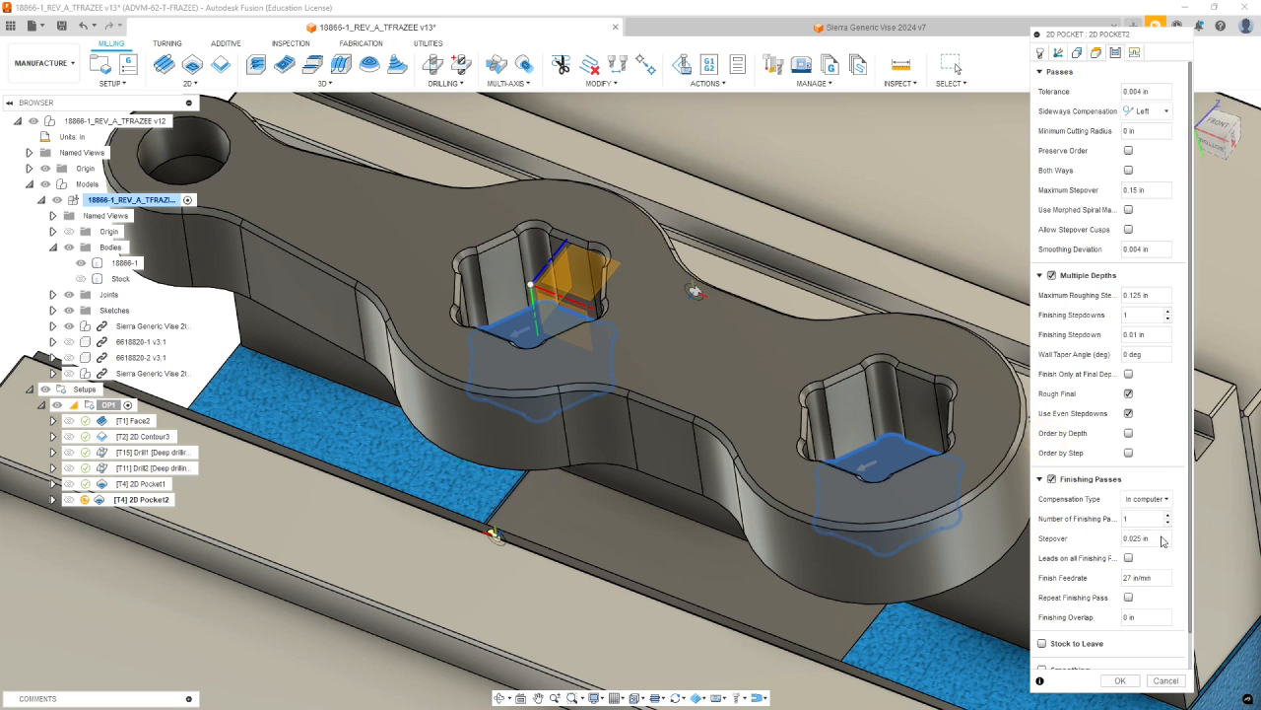
click(1147, 499)
click(1131, 537)
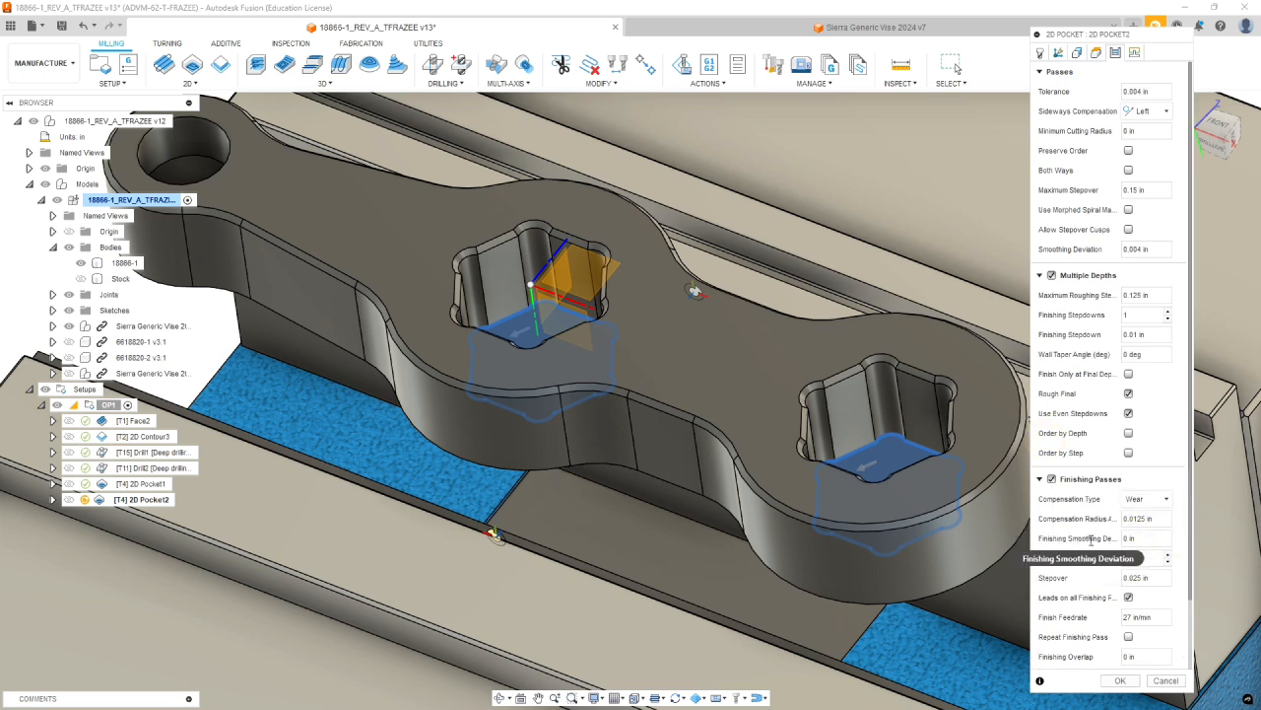
click(1133, 538)
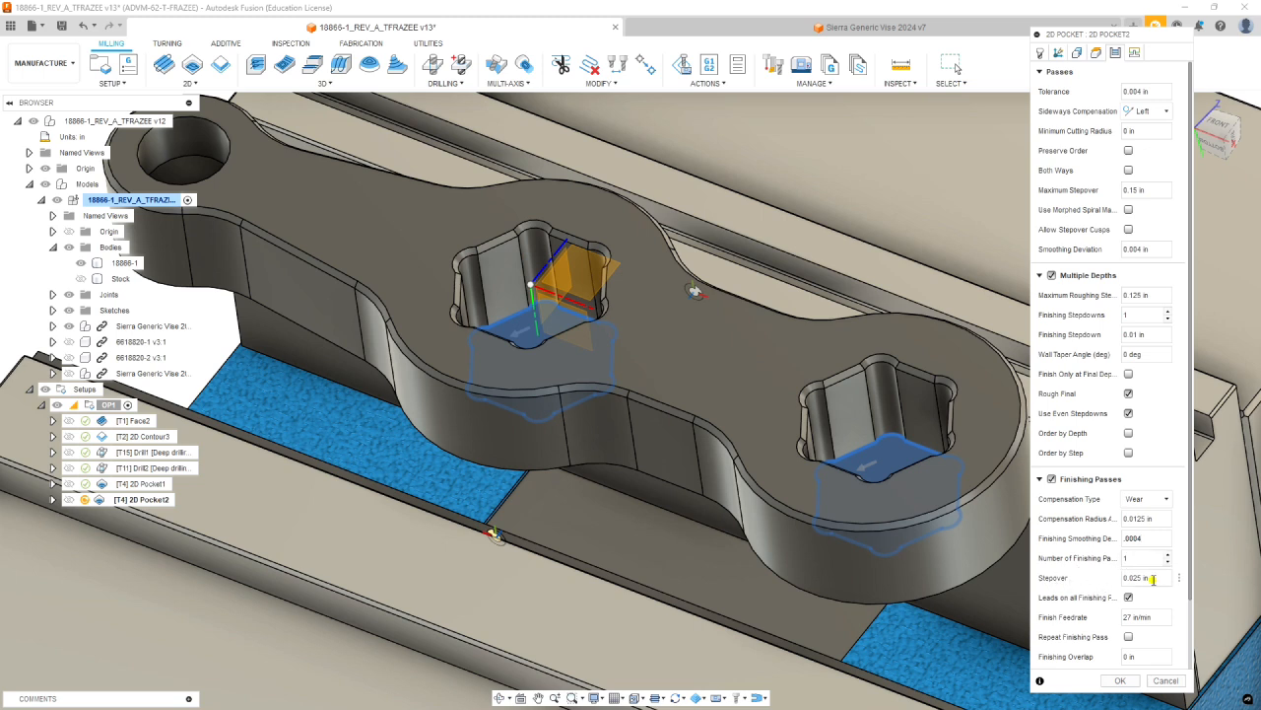
click(1153, 579)
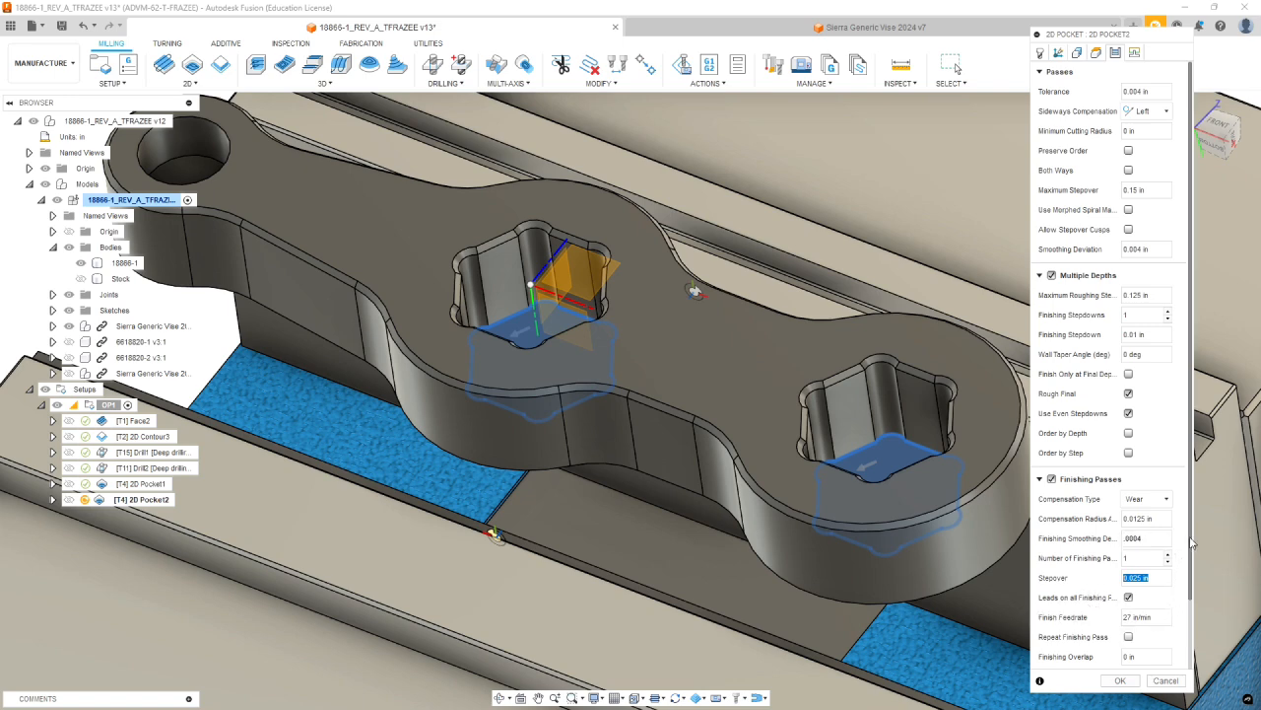
scroll(1190, 591, down, 2)
scroll(1190, 611, down, 2)
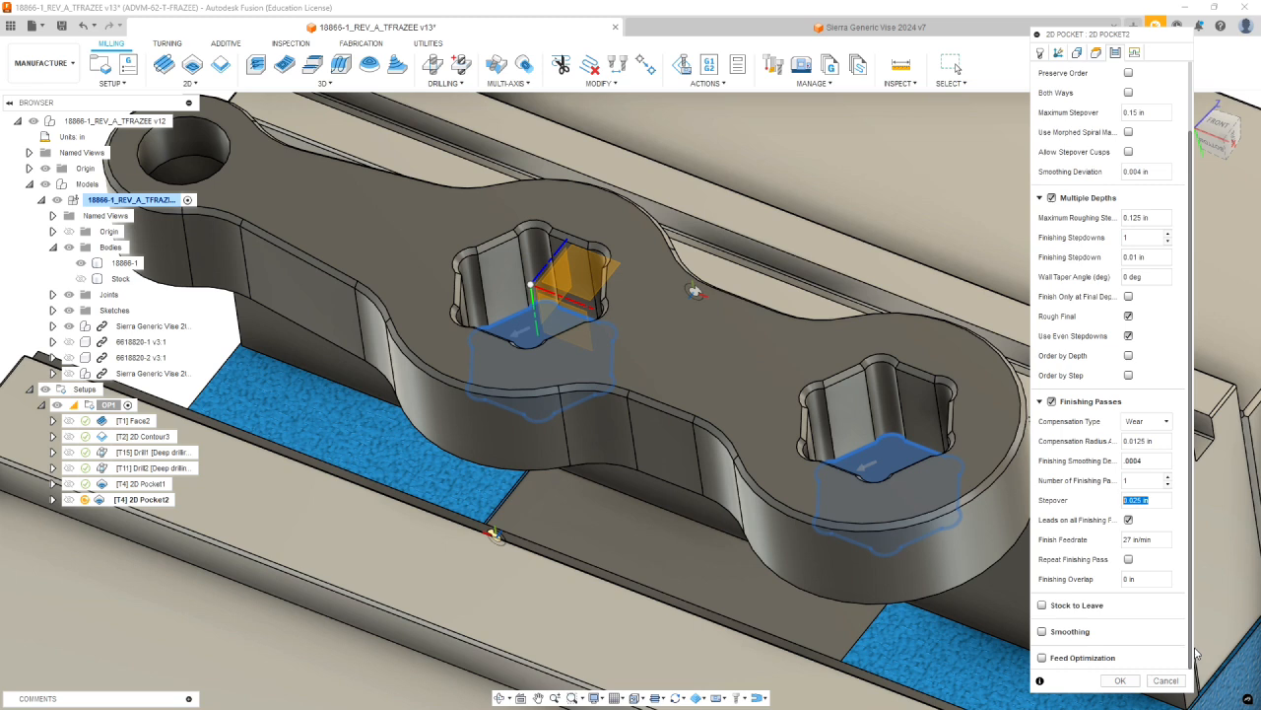
click(1128, 297)
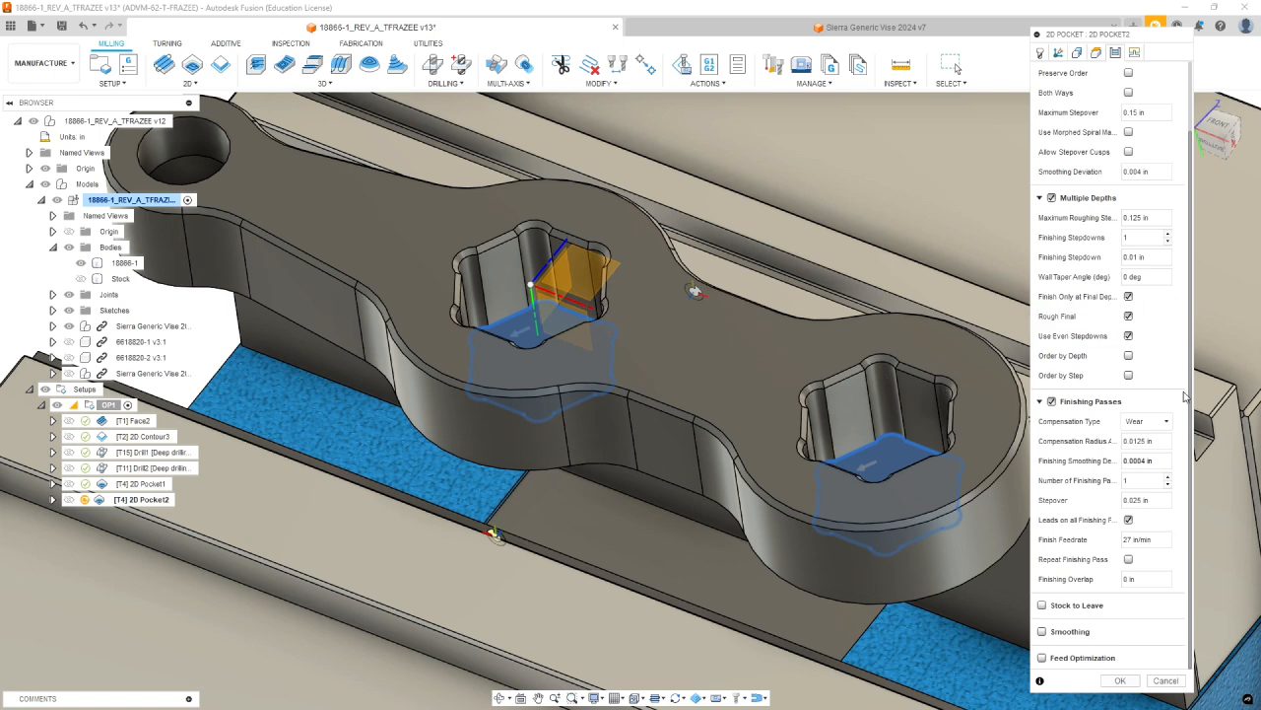
Set the ramp clearance height to 0.05 in and generate the toolpath for the hex pockets
click(1134, 52)
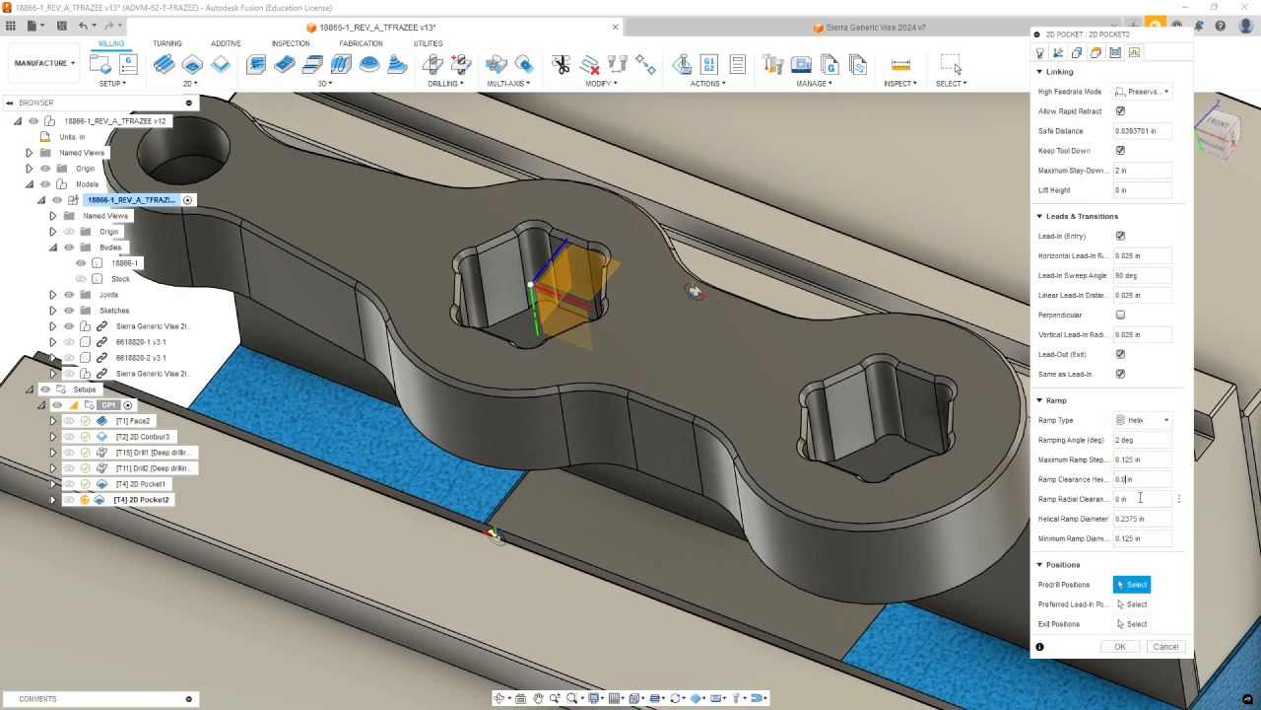
text(.05)
click(1120, 645)
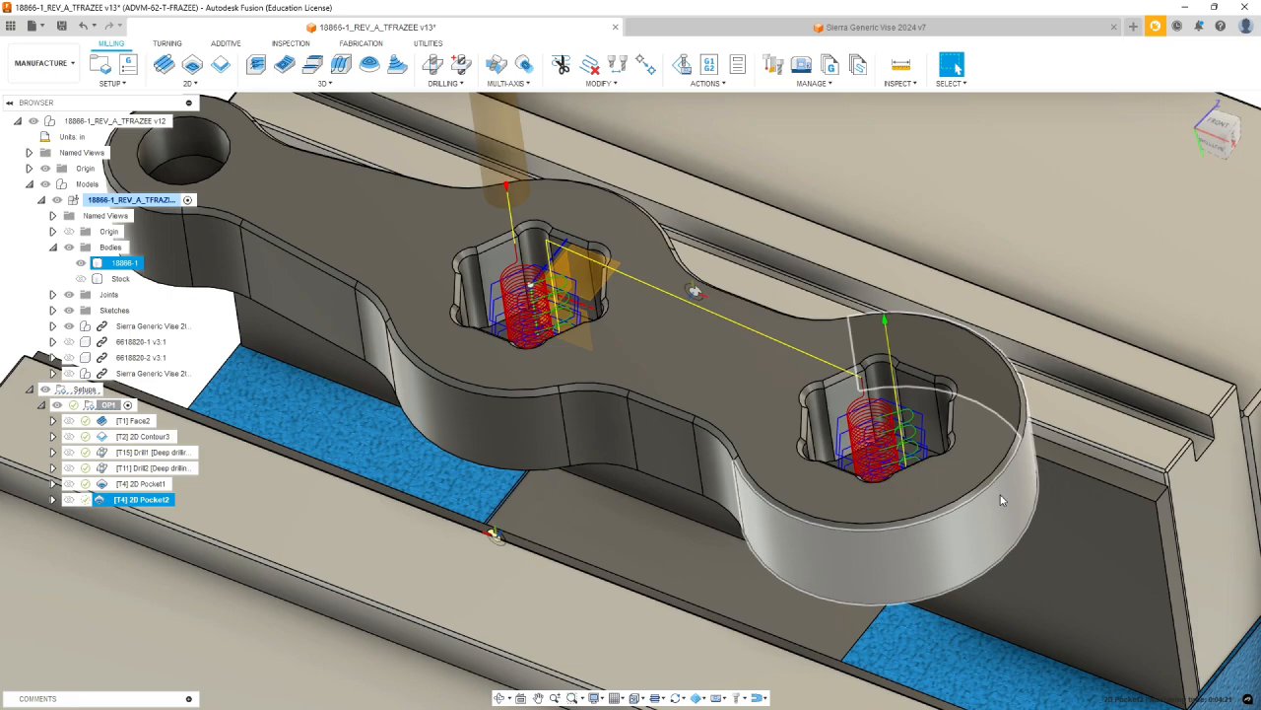
Examine the generated pocket toolpath inside the middle hex opening, checking the helical ramp and the passes along the walls and corners
scroll(516, 296, down, 3)
scroll(514, 298, up, 5)
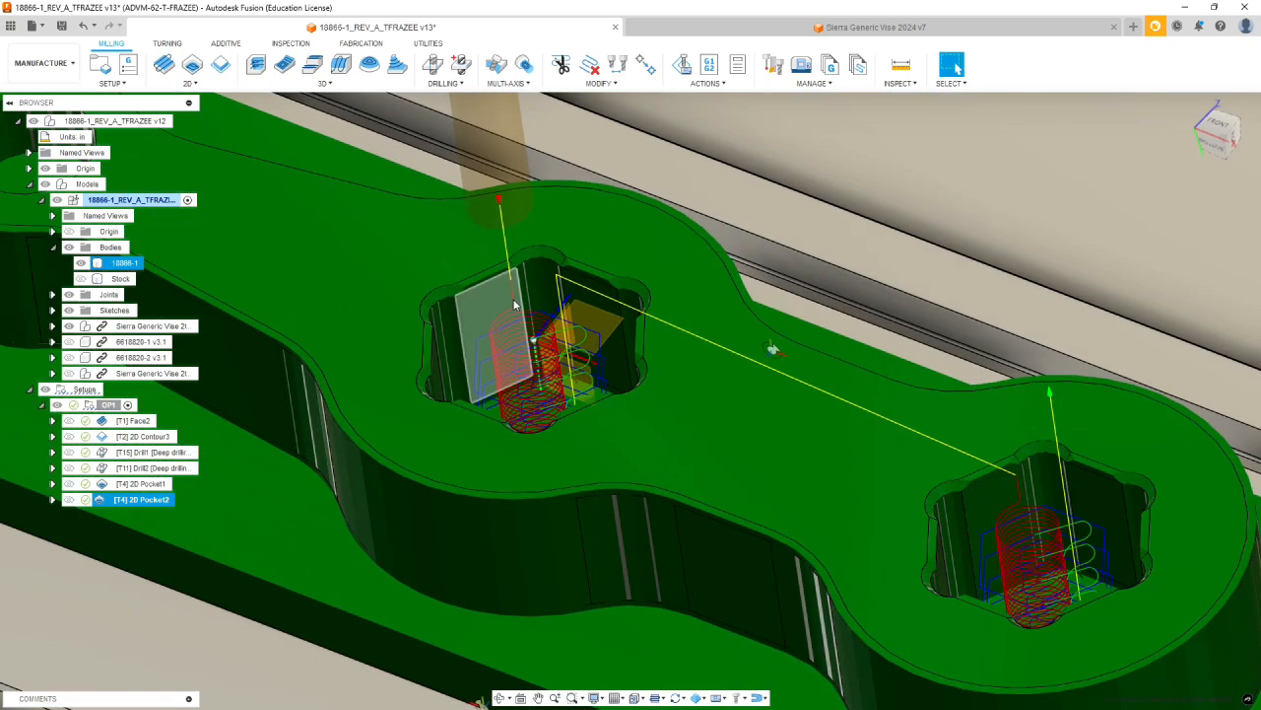
scroll(514, 304, up, 4)
shift+middle_drag(560, 343, 627, 383)
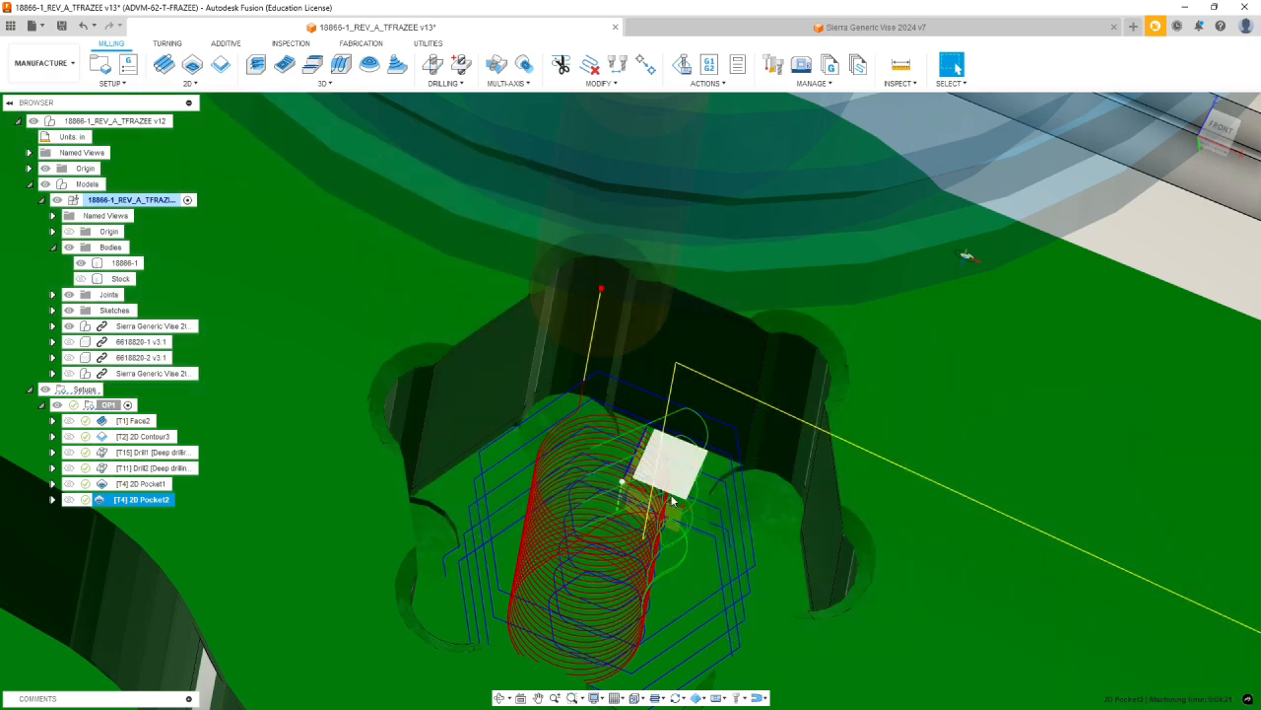
shift+middle_drag(673, 502, 639, 510)
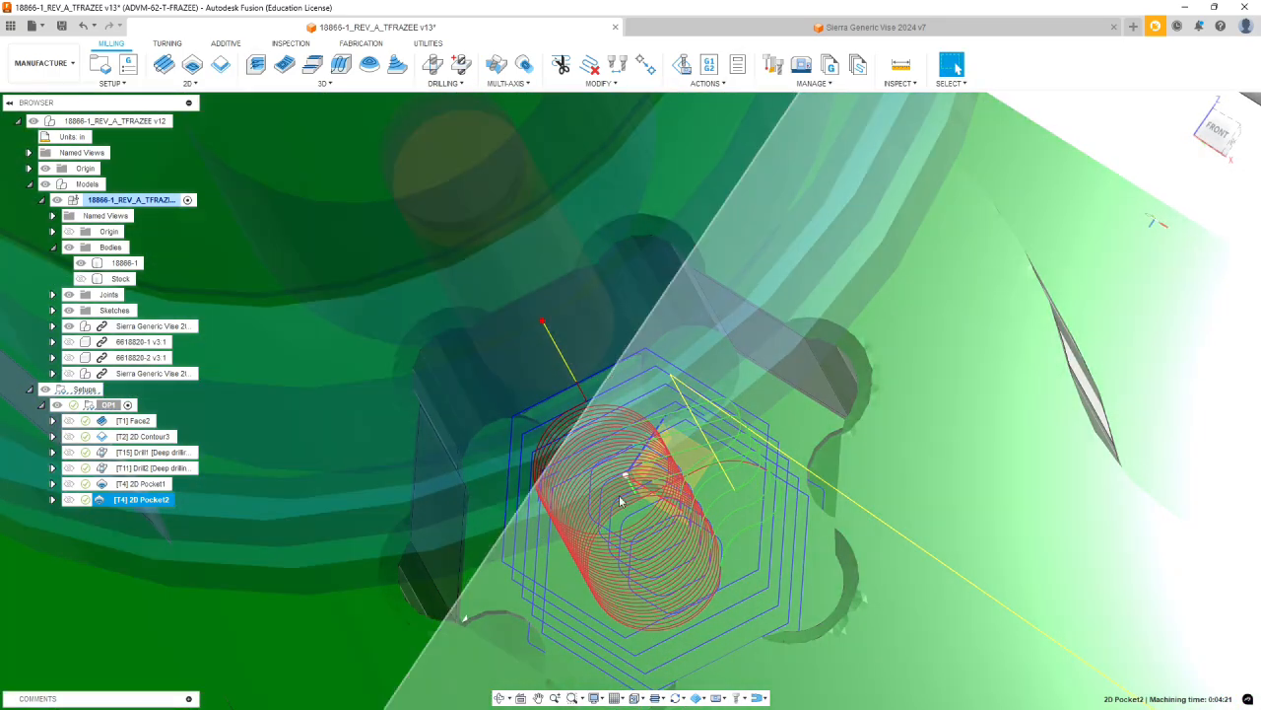
mouse_move(719, 501)
shift+middle_down()
mouse_move(745, 492)
mouse_move(730, 496)
shift+middle_up()
scroll(959, 560, down, 2)
scroll(965, 561, up, 4)
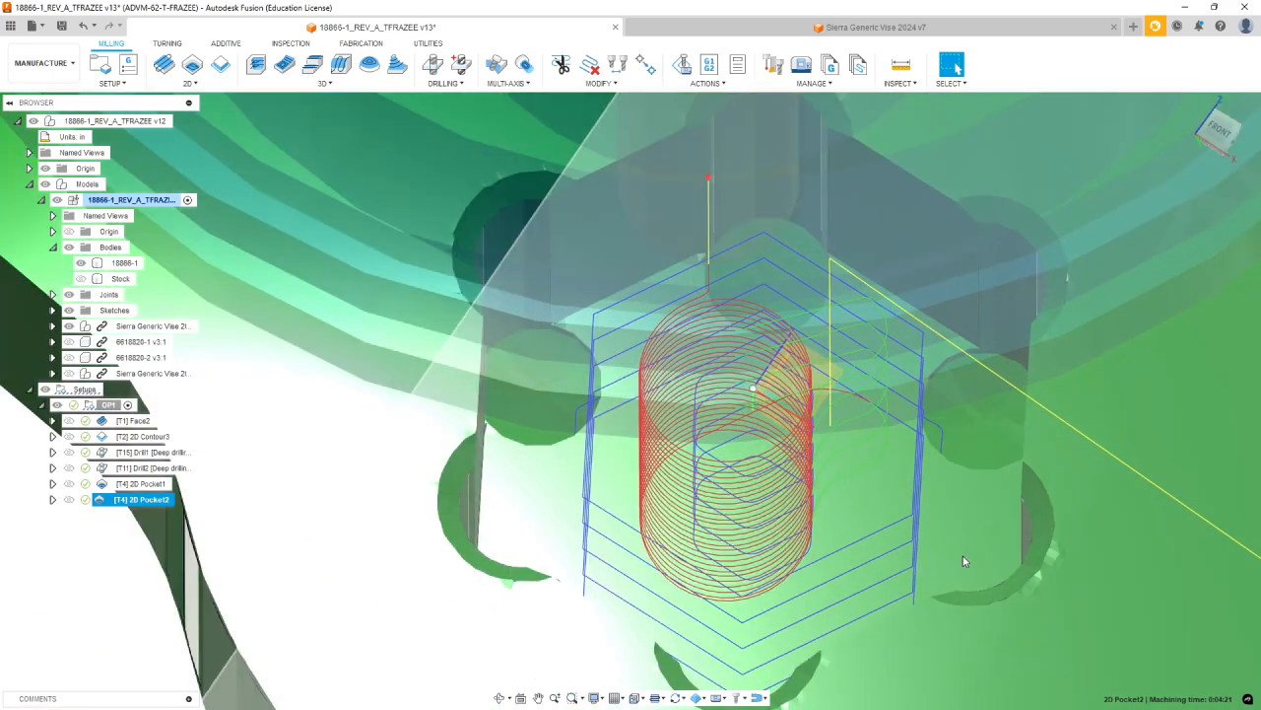
scroll(965, 561, up, 2)
scroll(934, 453, down, 3)
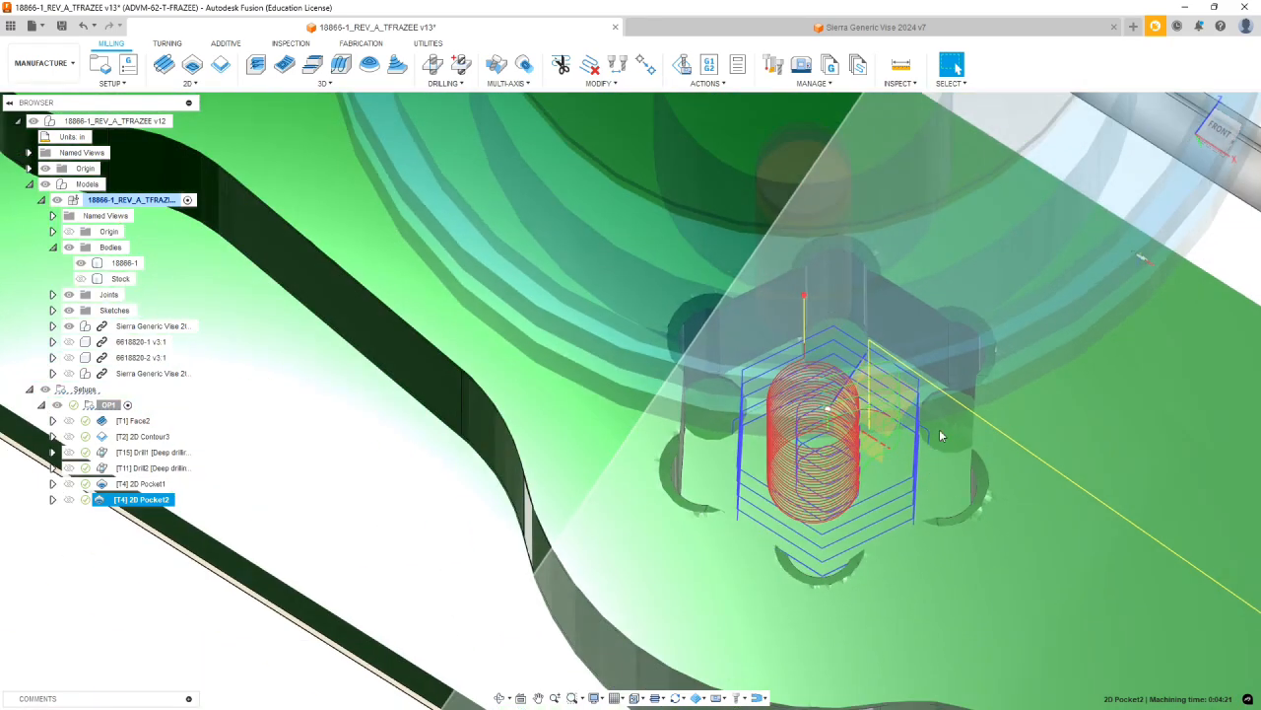
scroll(940, 451, up, 6)
scroll(936, 465, down, 6)
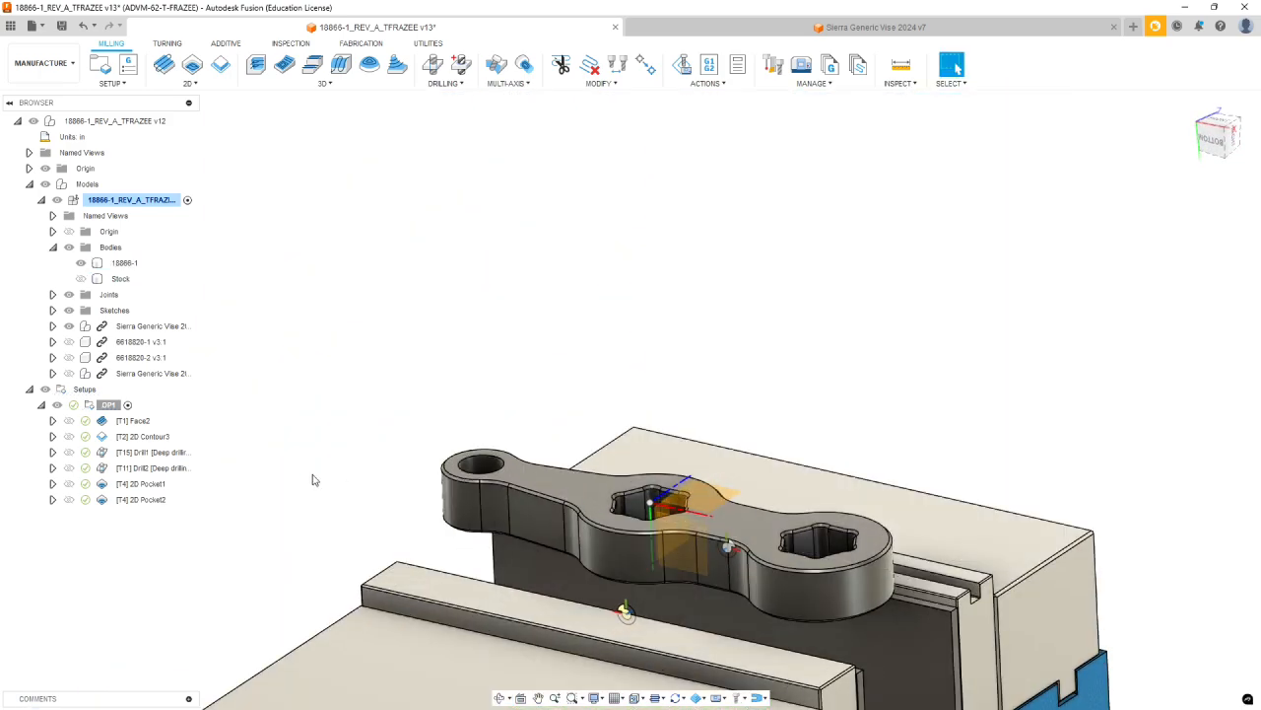
Start a 2D Chamfer operation with tool 15, the 3/8" 45° engrave/chamfer mill from the Sierra_VF1_aluminum library
click(124, 263)
scroll(753, 567, up, 5)
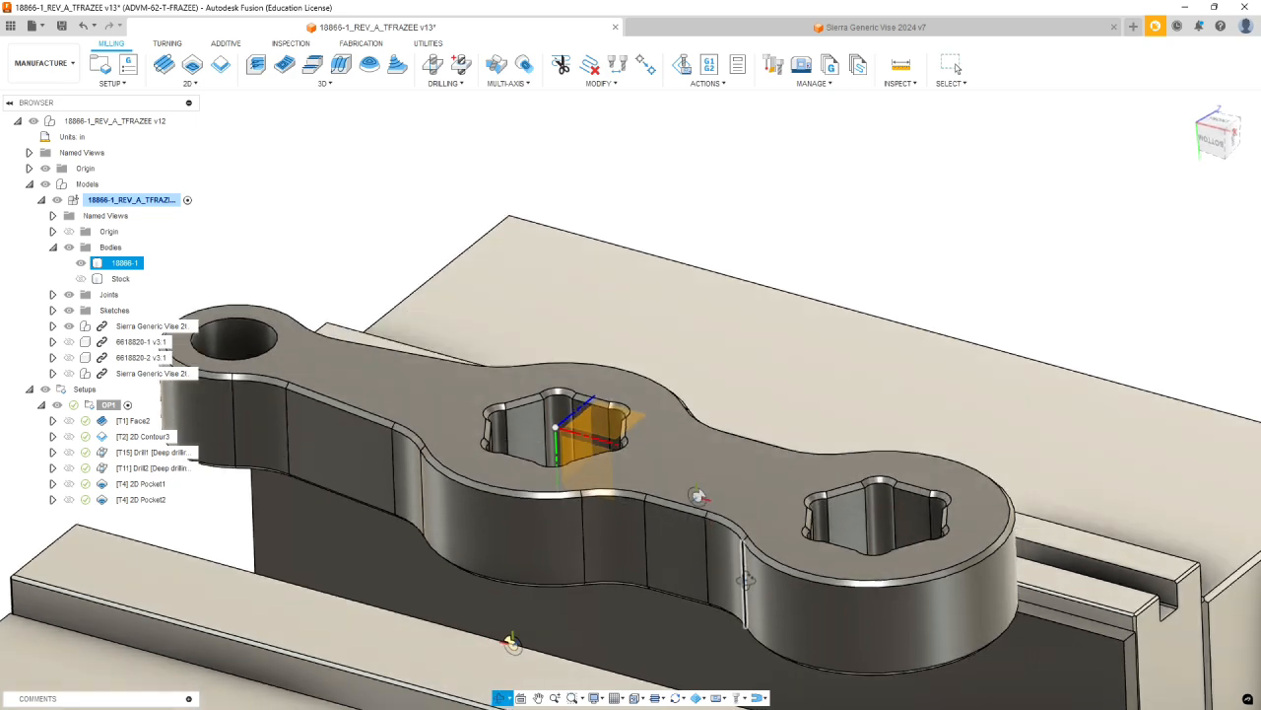
shift+middle_drag(746, 580, 749, 594)
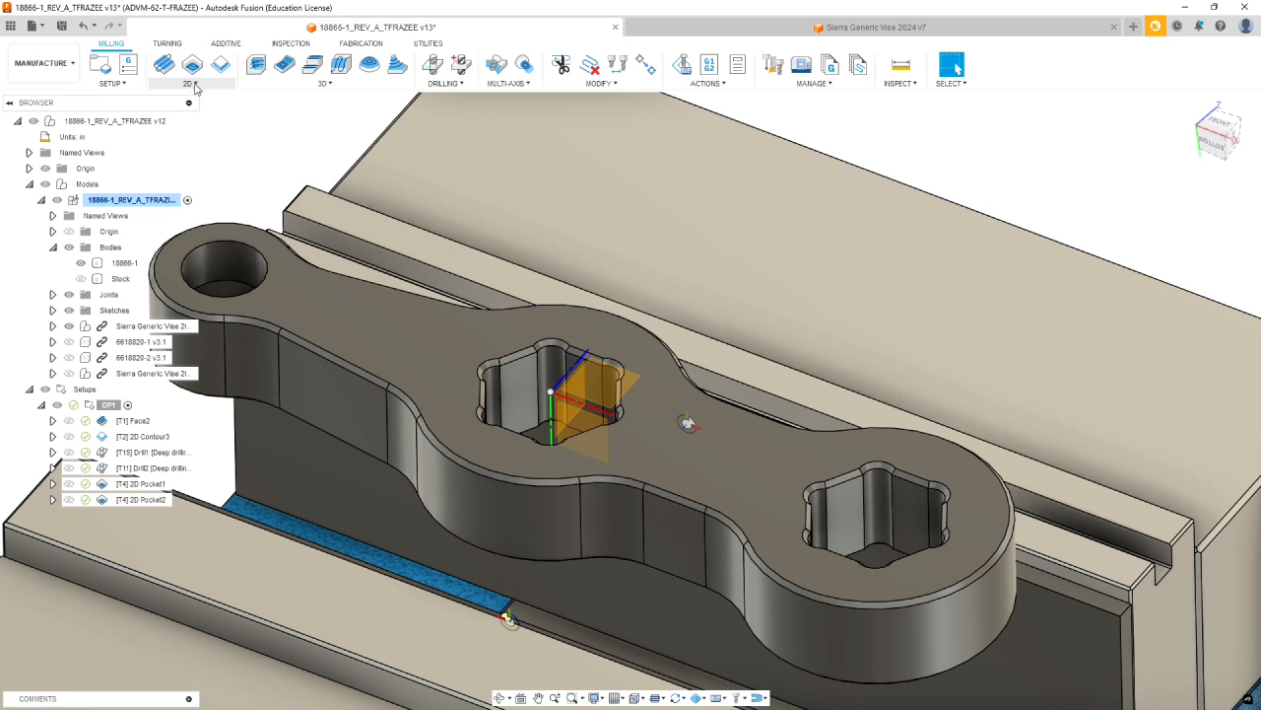
click(193, 85)
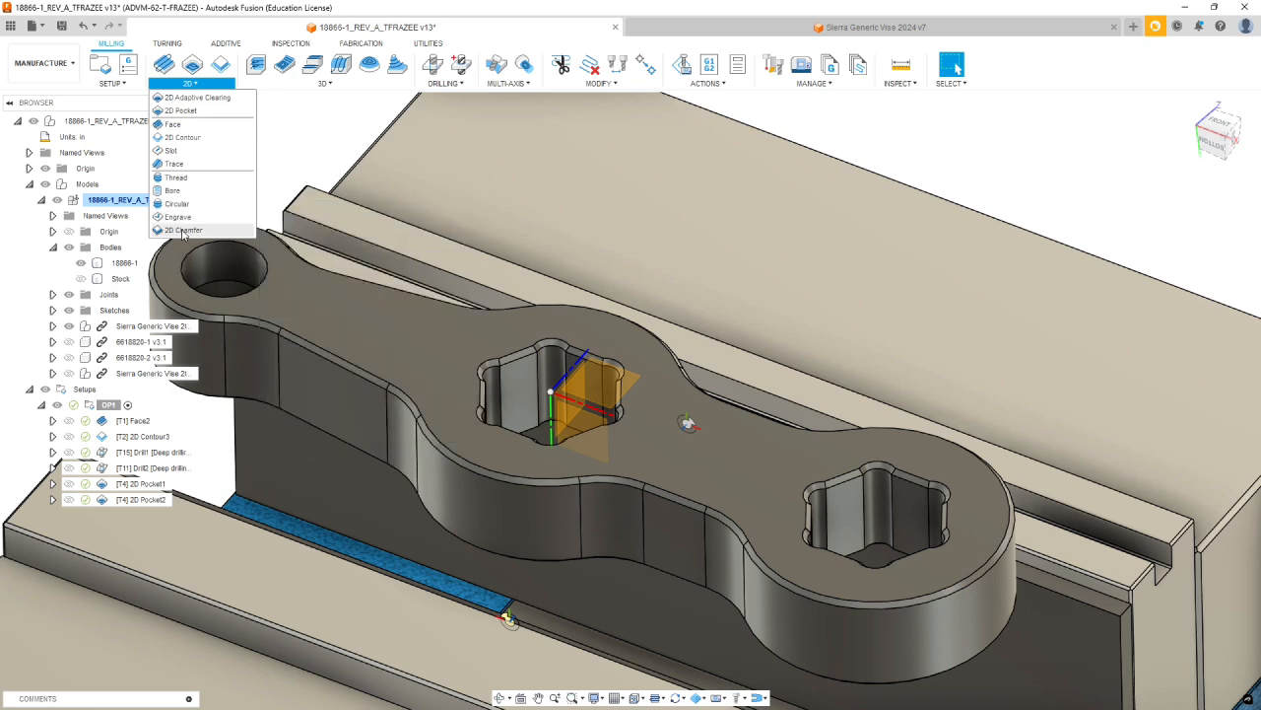
click(182, 230)
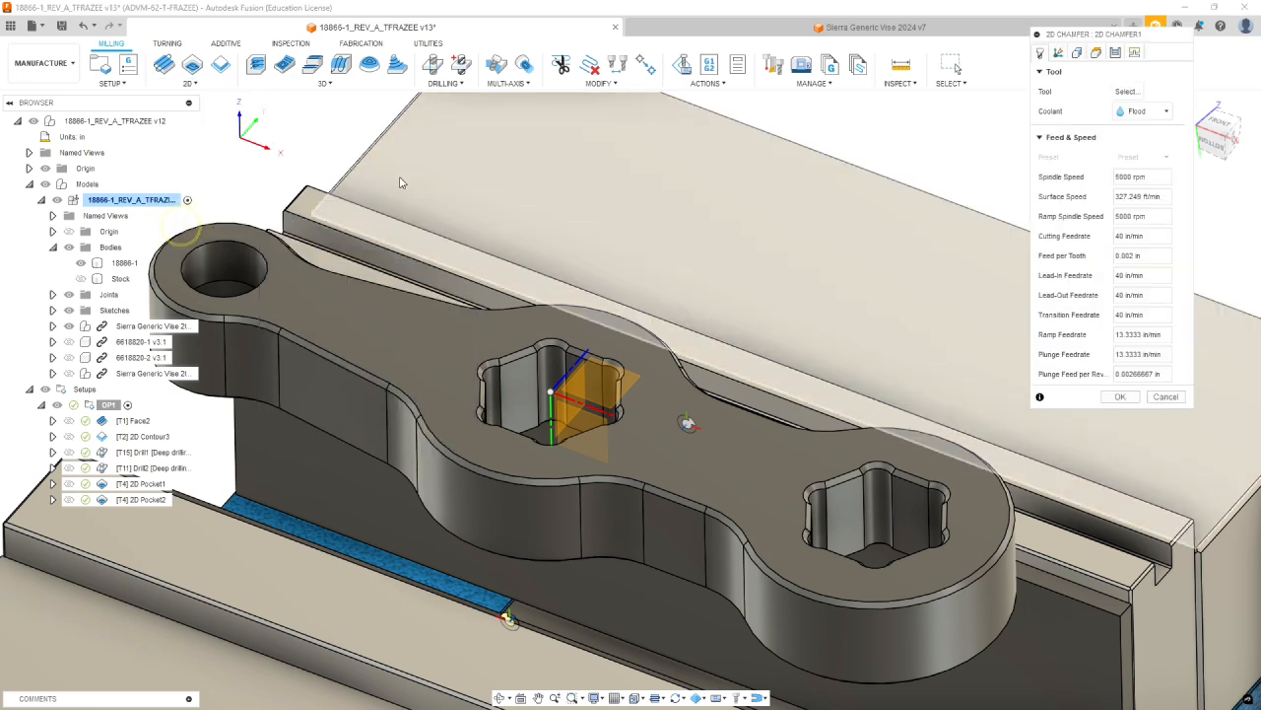
click(1126, 91)
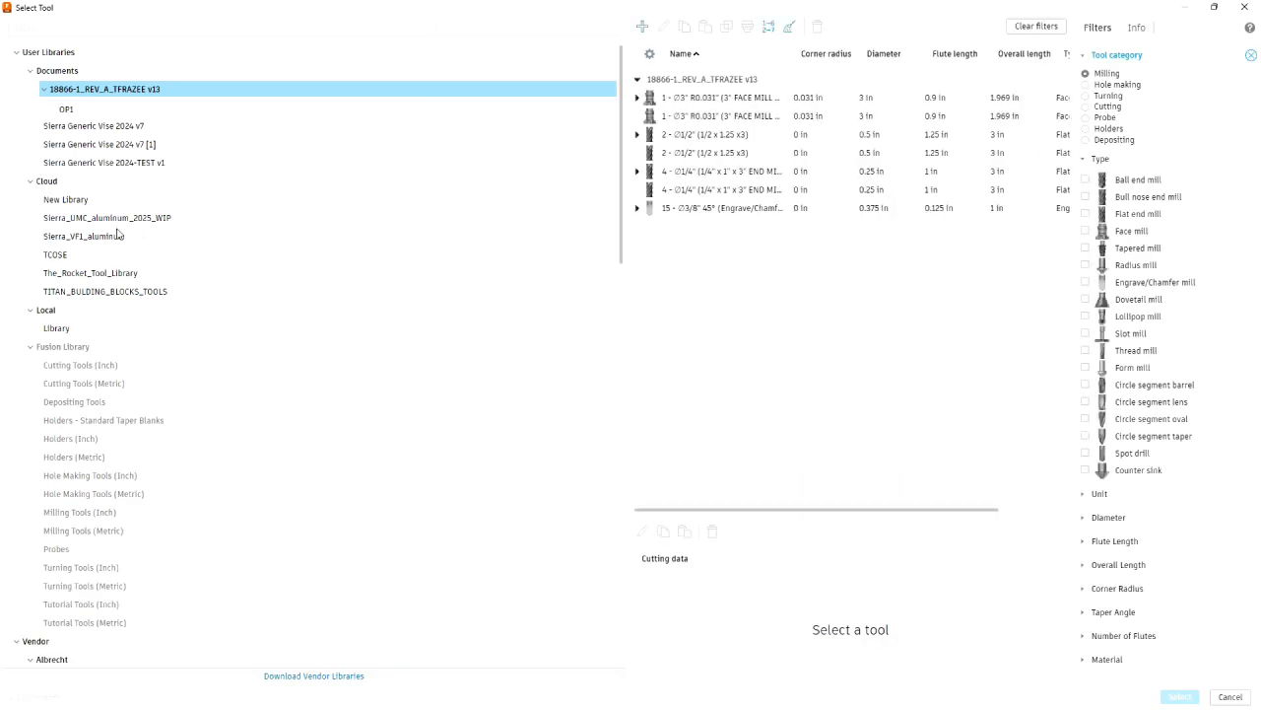
click(99, 237)
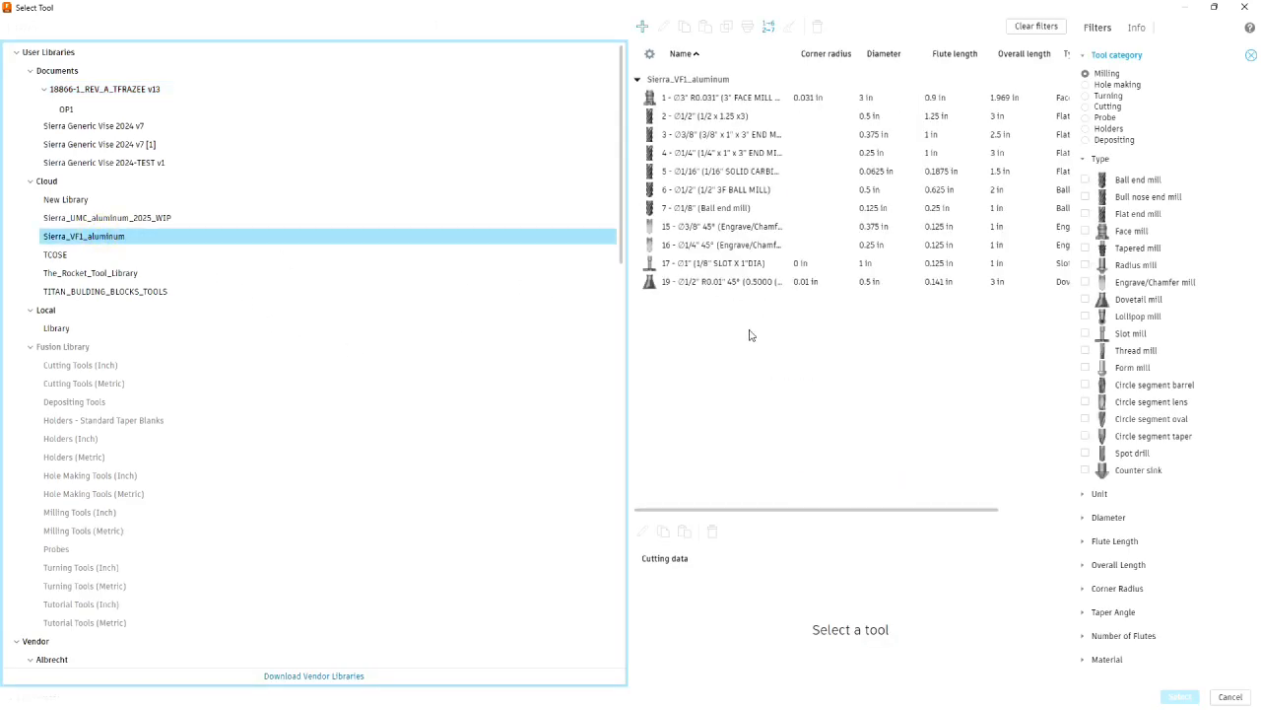
click(696, 229)
double_click(685, 227)
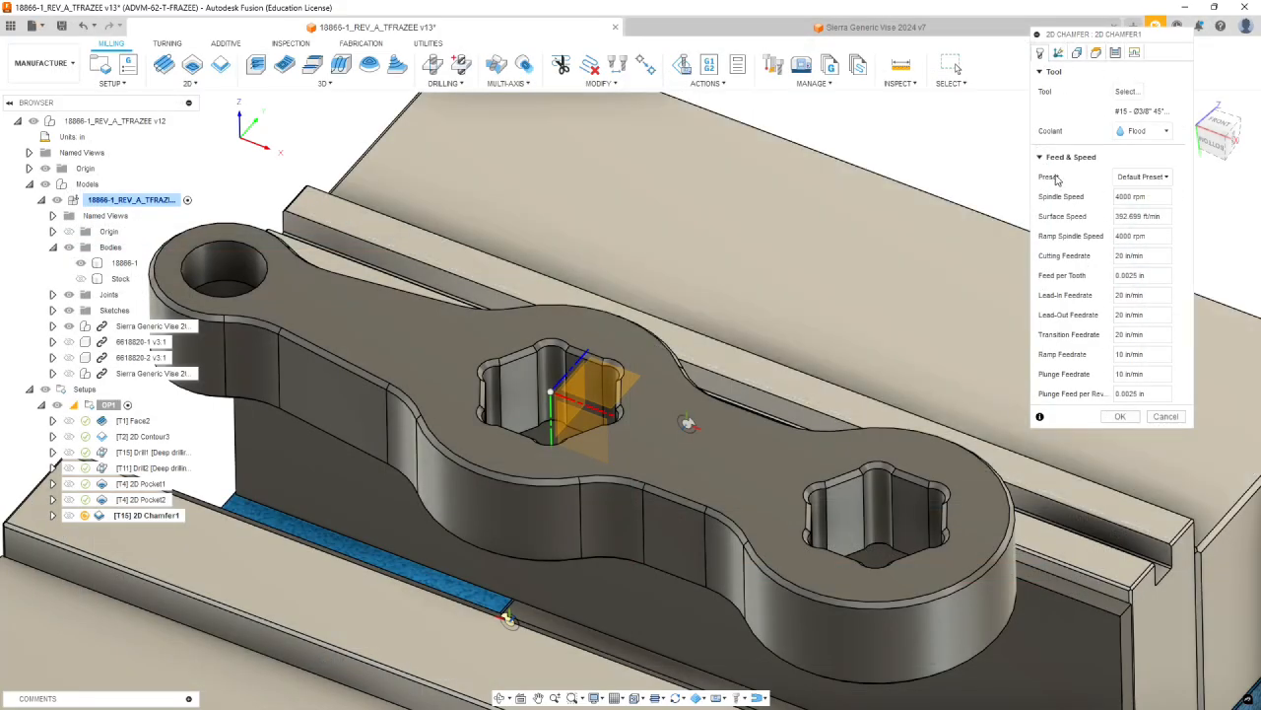
Select the middle hex edge, the end hex edge and the wrench's outer profile as the chamfer contours
click(1076, 52)
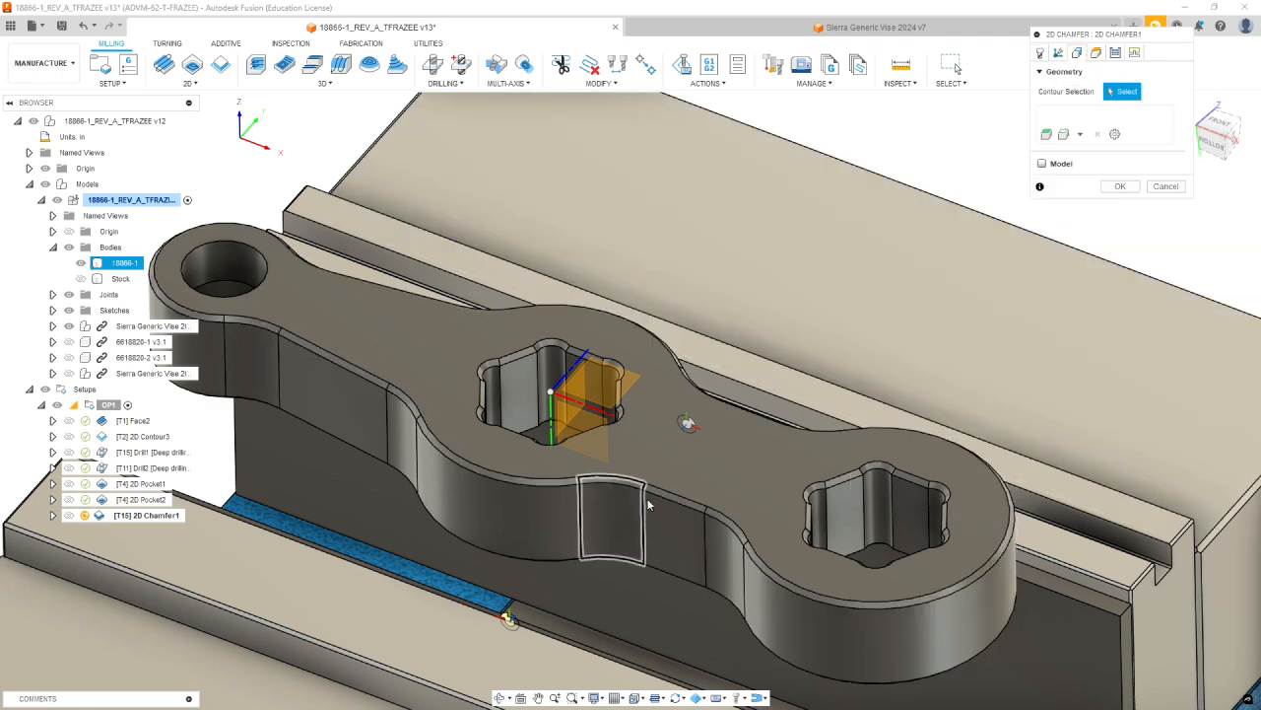
click(596, 363)
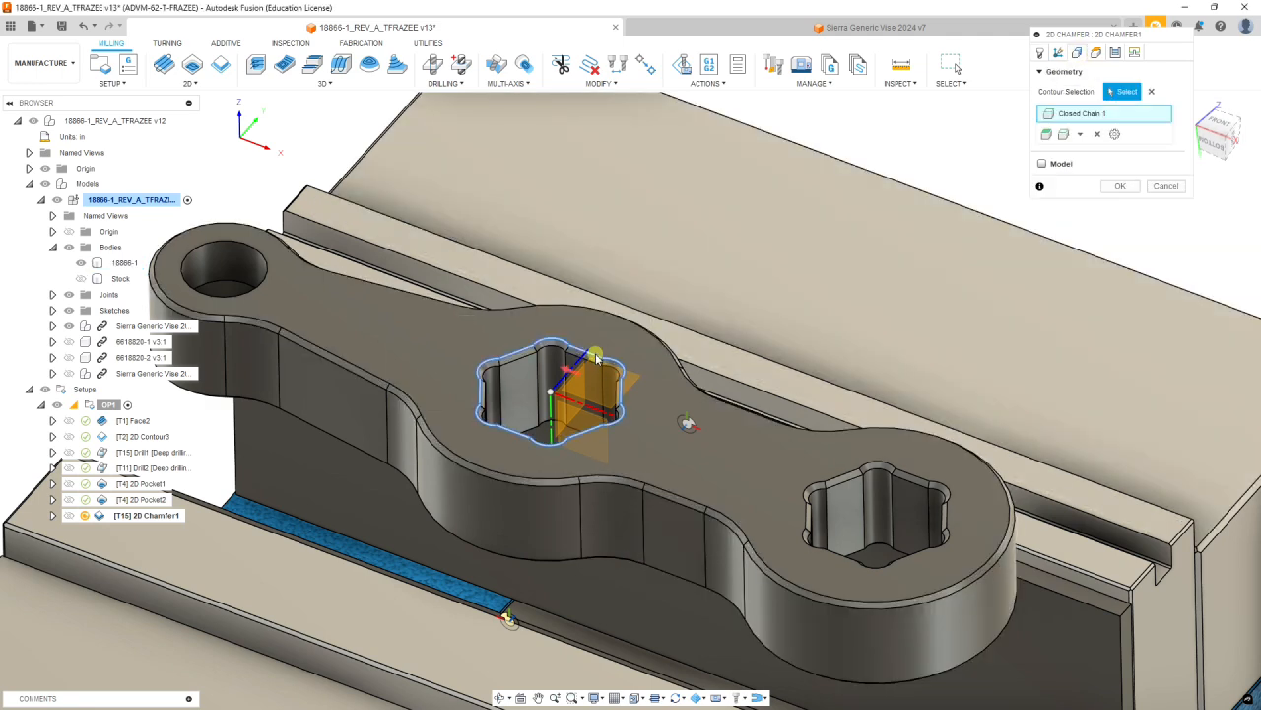
click(923, 481)
click(848, 599)
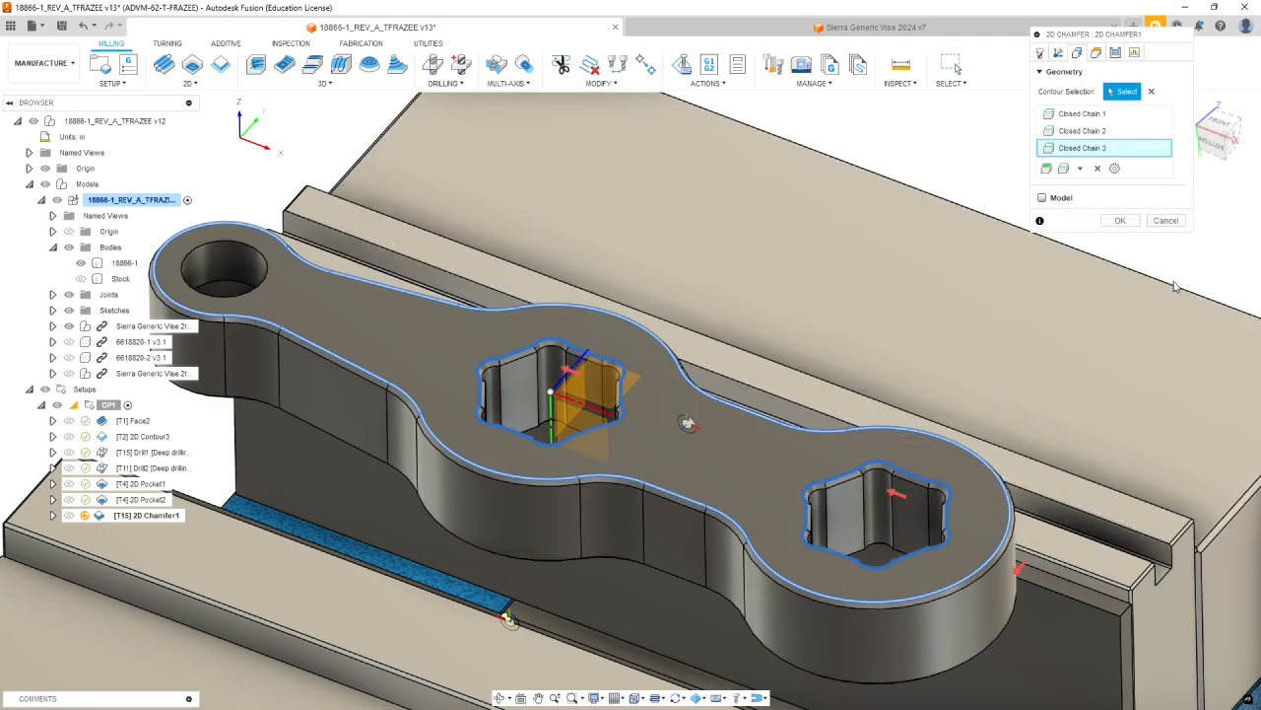
Reference the chamfer's top height to Model Top instead of Stock Top, and exclude Stock Top from the retract height
click(1077, 53)
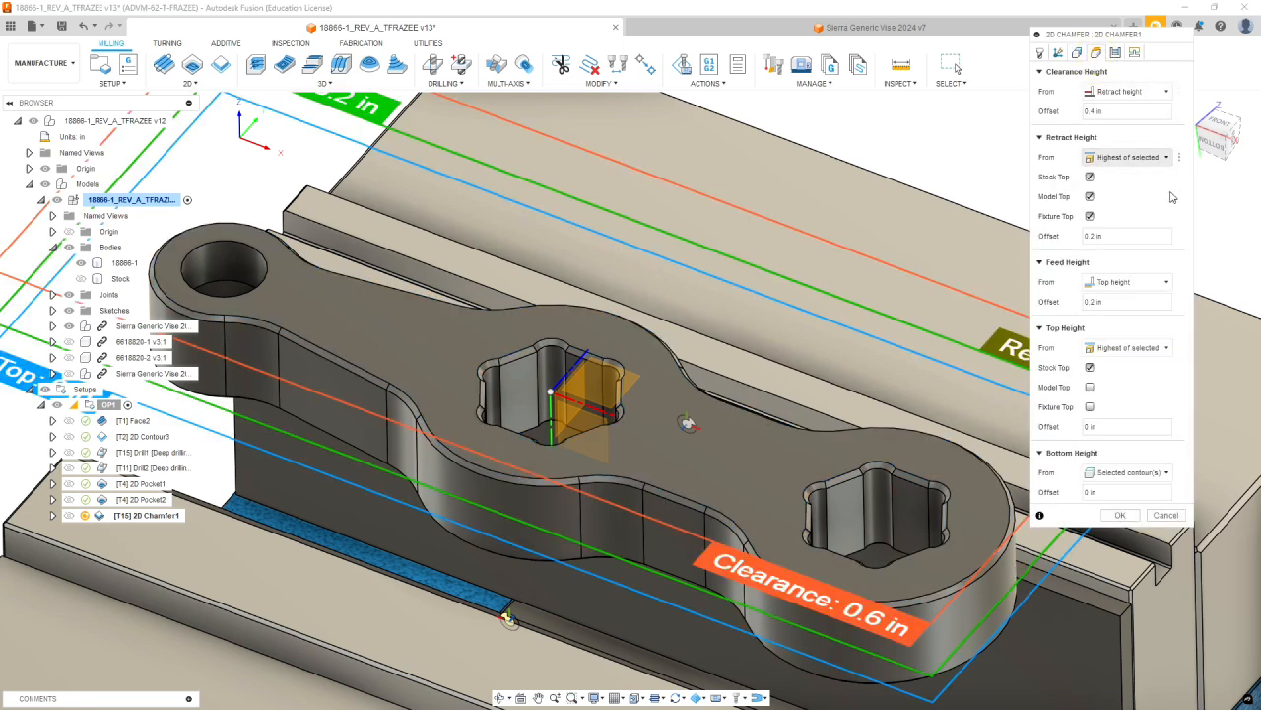
click(1090, 366)
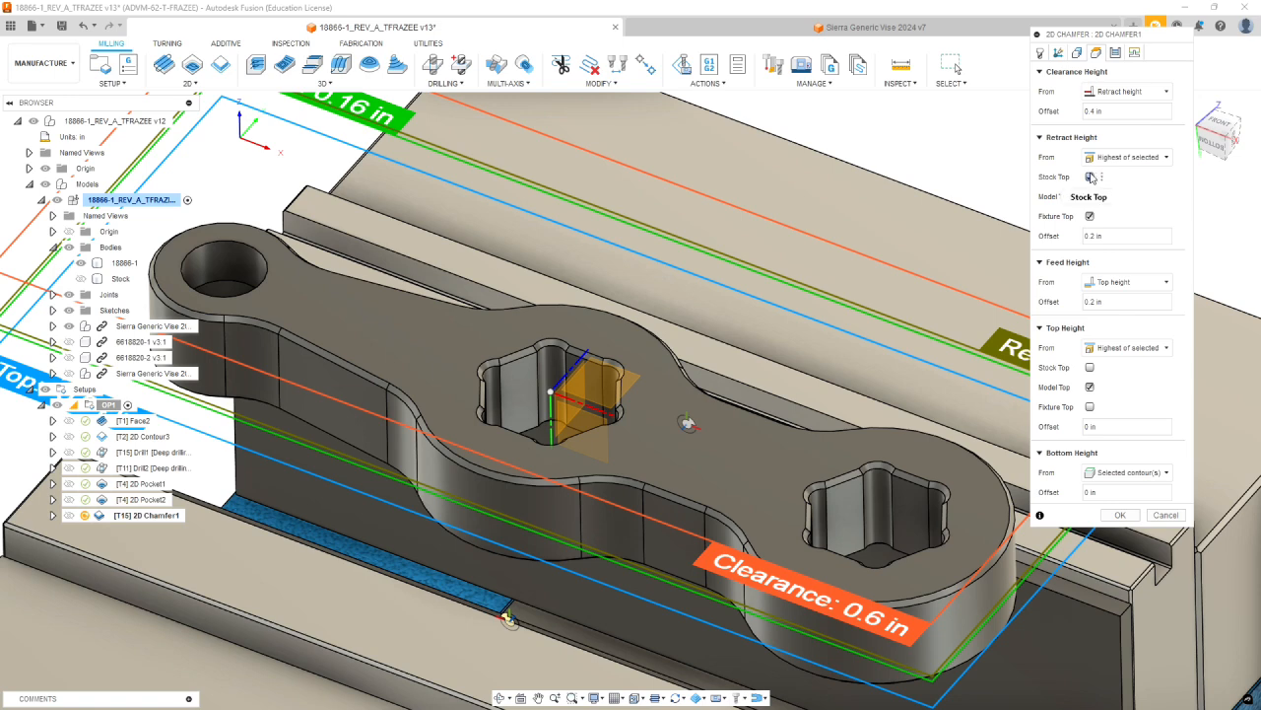
click(1090, 176)
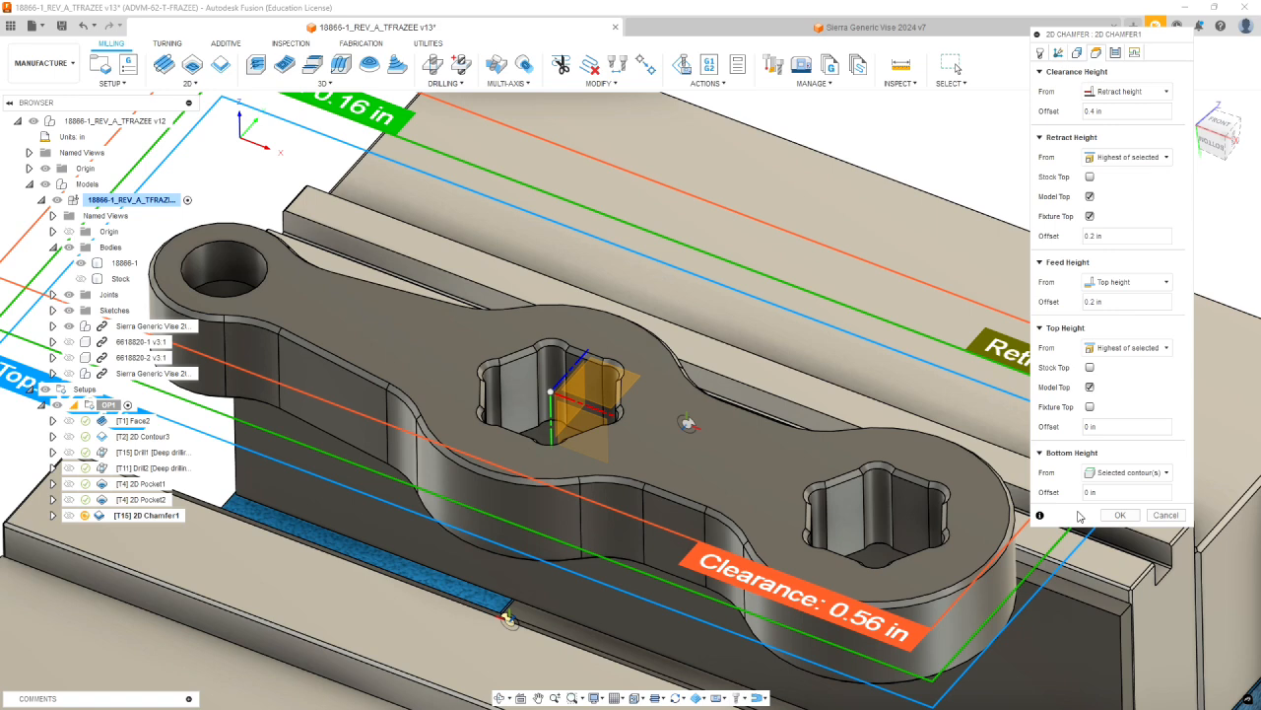
Set the chamfer clearance to 0 and generate the 2D chamfer toolpath
click(1115, 52)
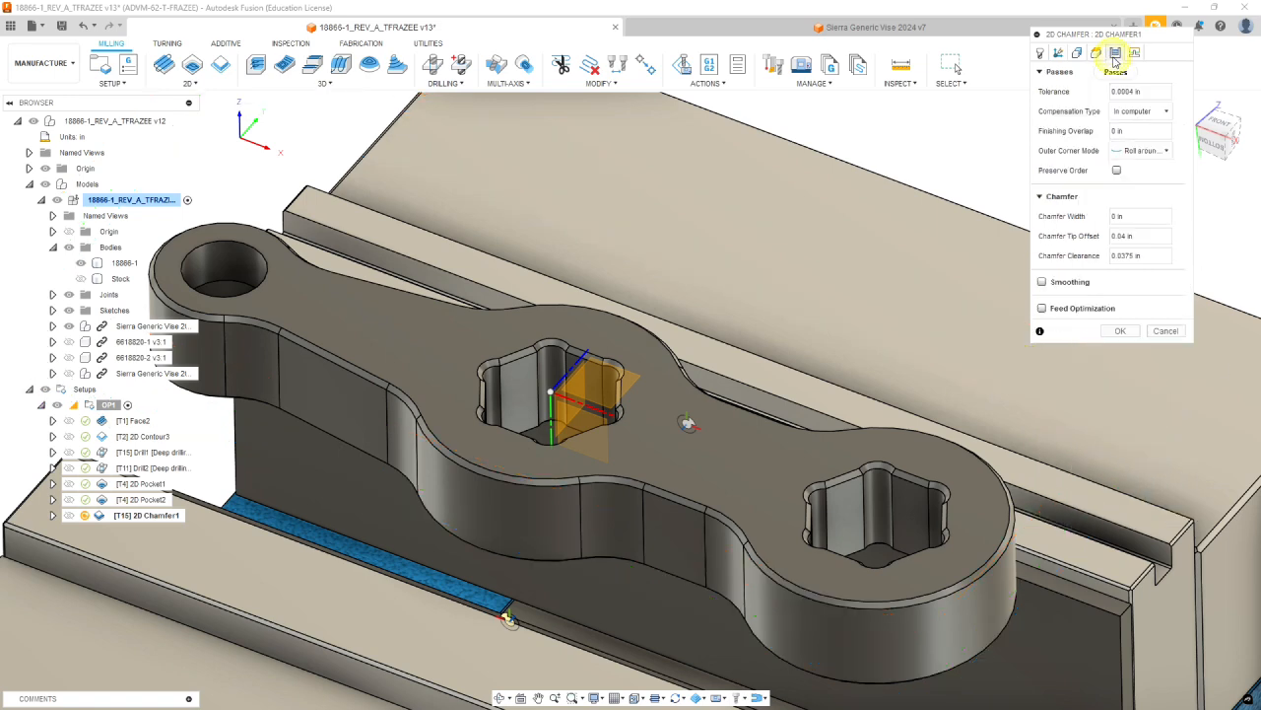
click(1133, 255)
text(0)
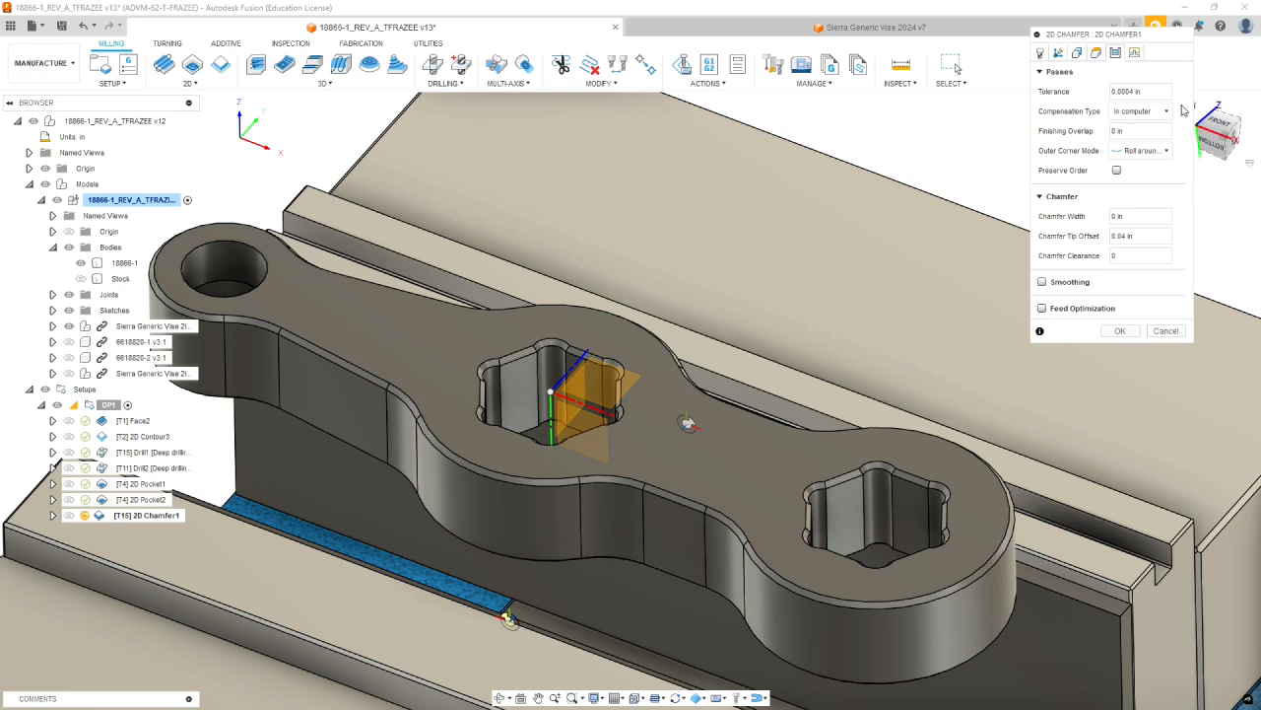
click(1134, 53)
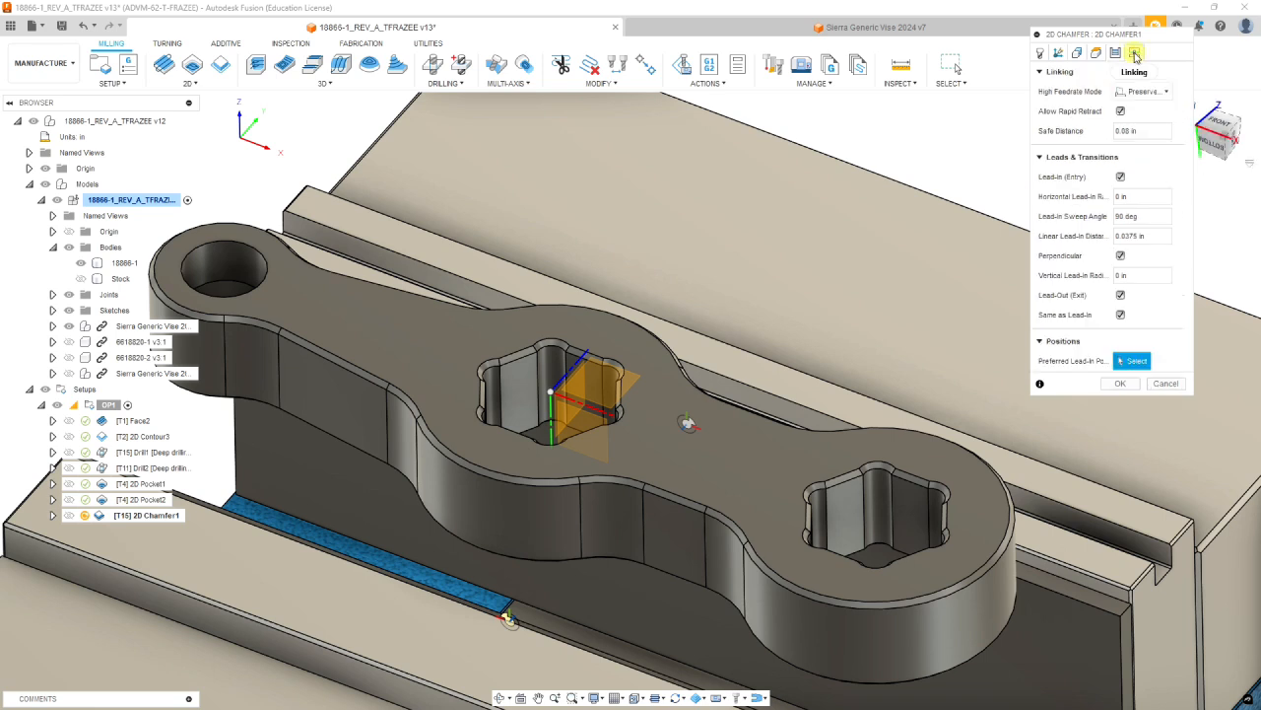
click(1123, 383)
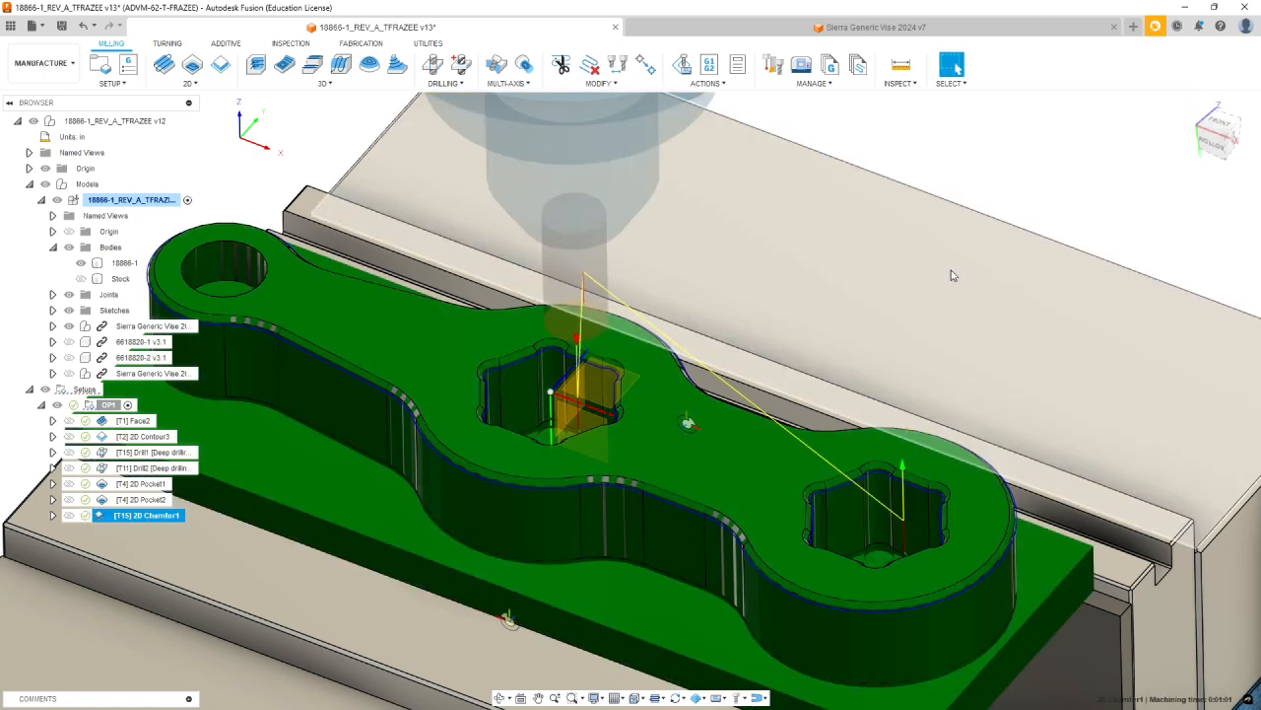